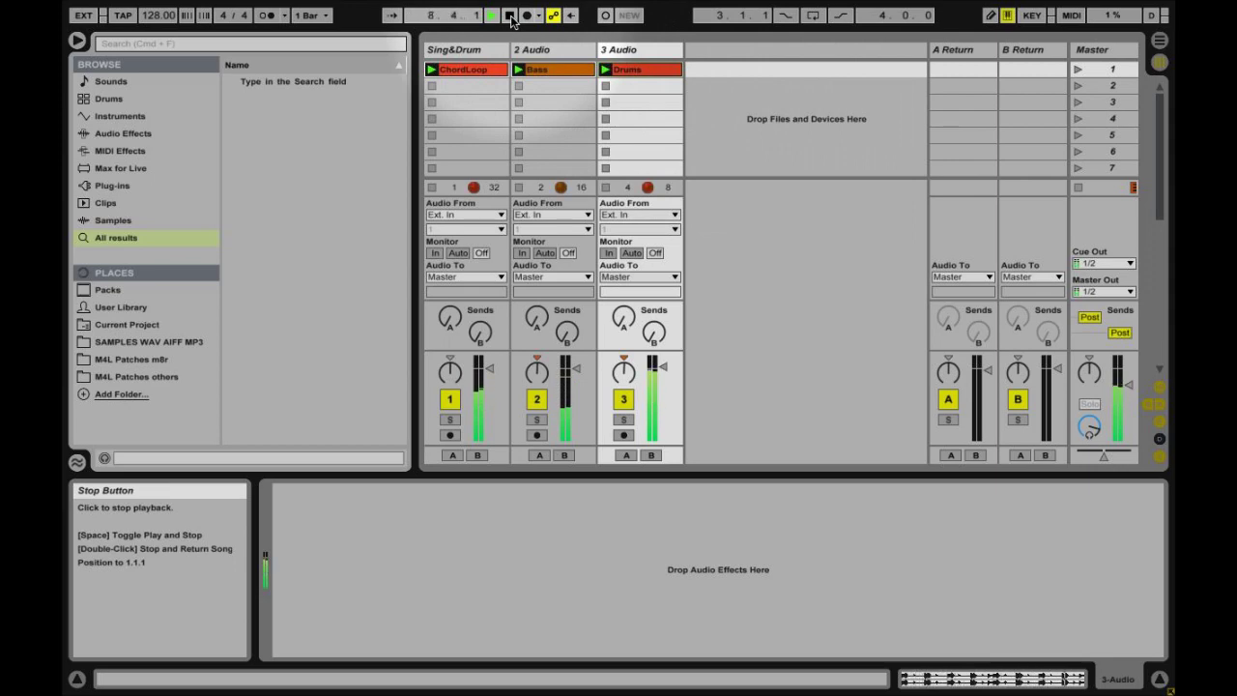
Stop playback and examine the ChordLoop, Bass and Drums clips' waveforms and sample settings in turn
{"action": "left_click", "coordinate": [511, 21]}
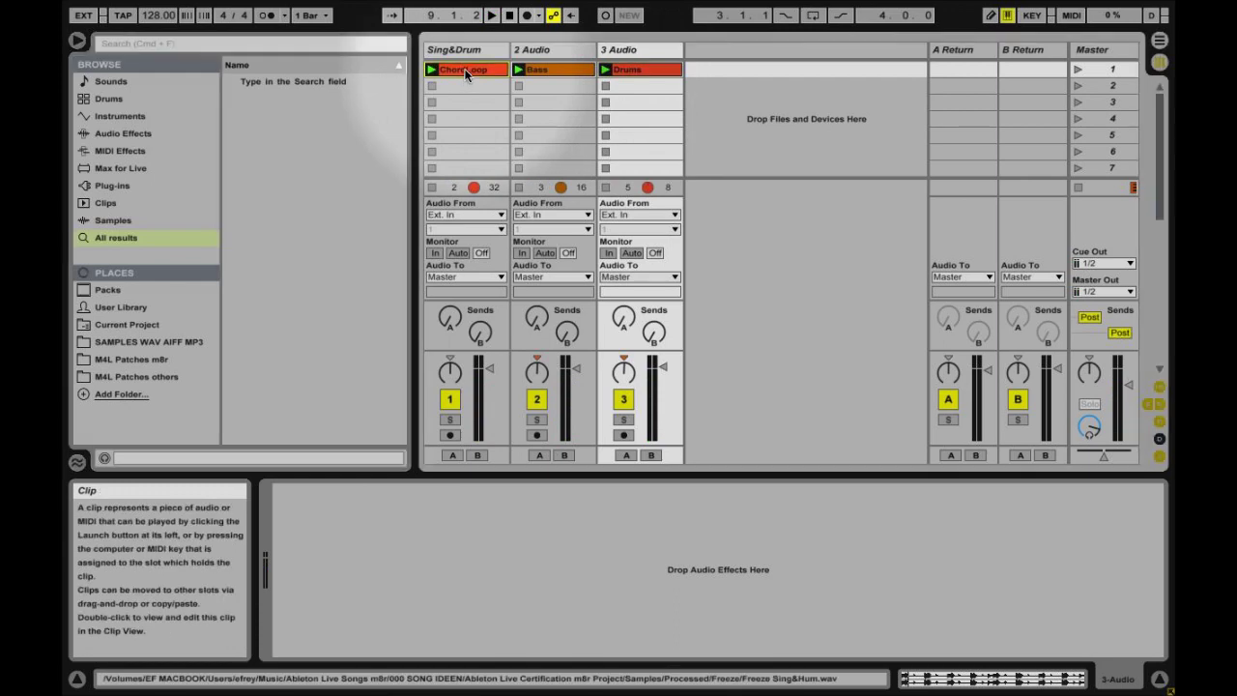
{"action": "double_click", "coordinate": [464, 74]}
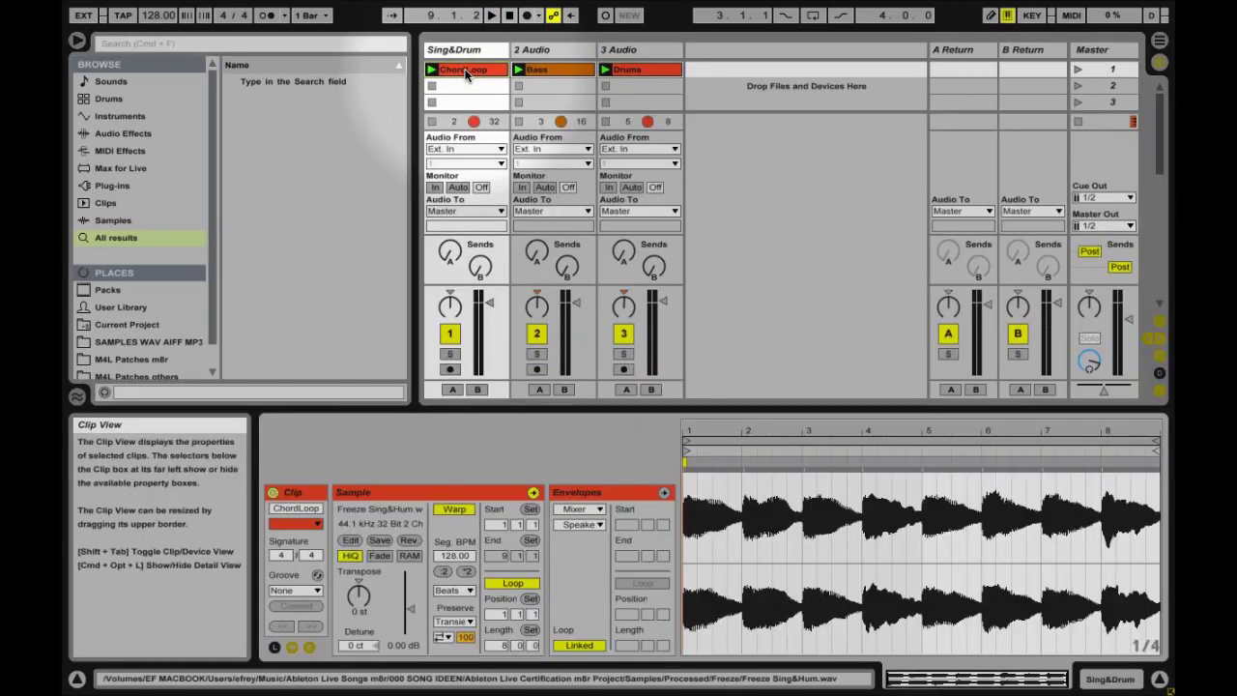
{"action": "left_click", "coordinate": [557, 69]}
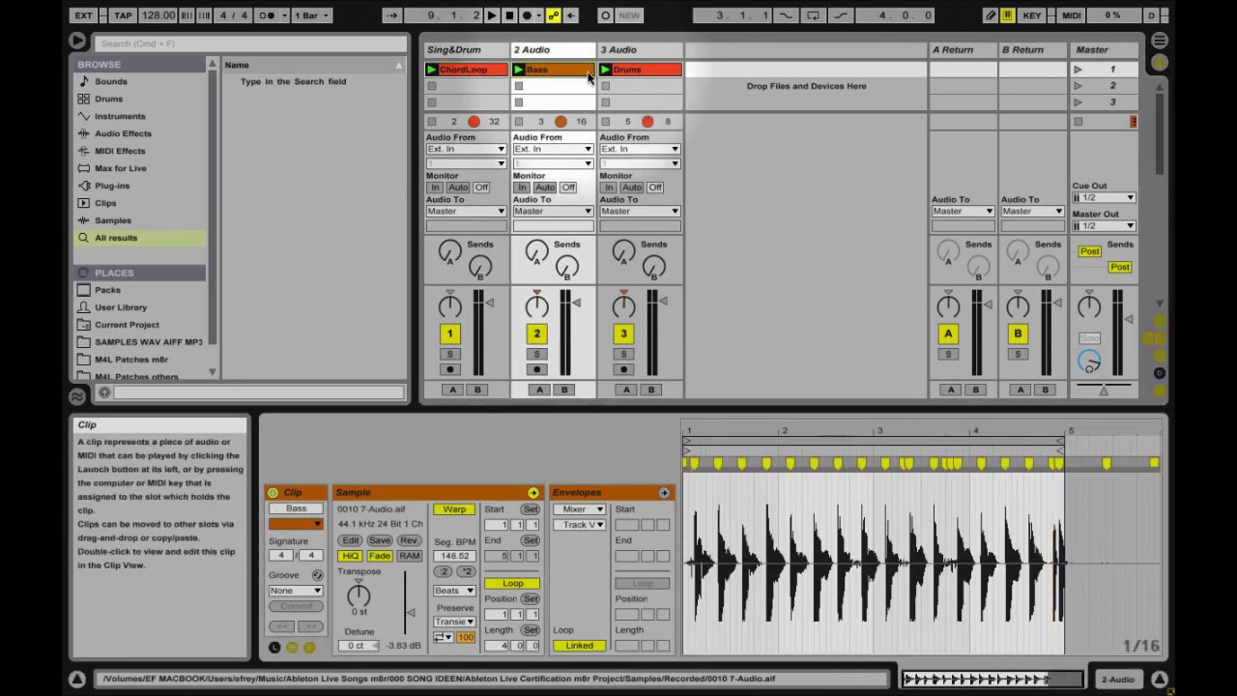
{"action": "left_click", "coordinate": [656, 69]}
{"action": "left_click_drag", "start_coordinate": [810, 434], "coordinate": [810, 450]}
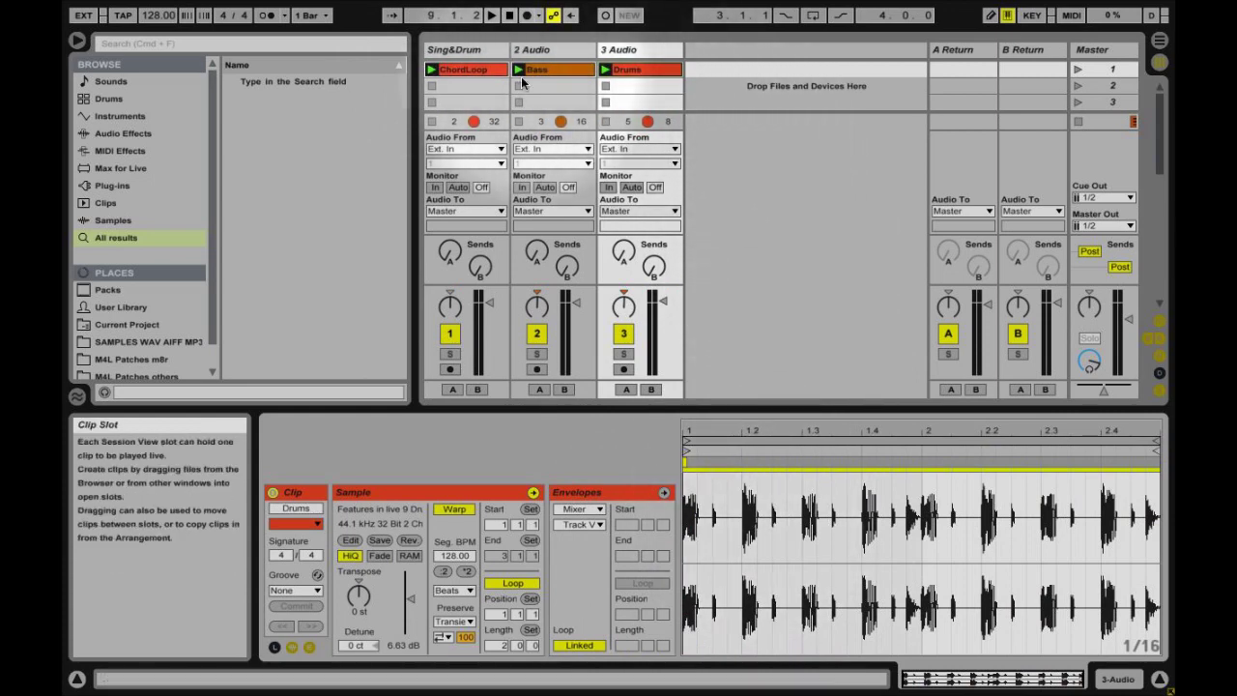
Convert the ChordLoop clip's harmony to a new MIDI track and view the devices on that track
{"action": "left_click", "coordinate": [465, 76]}
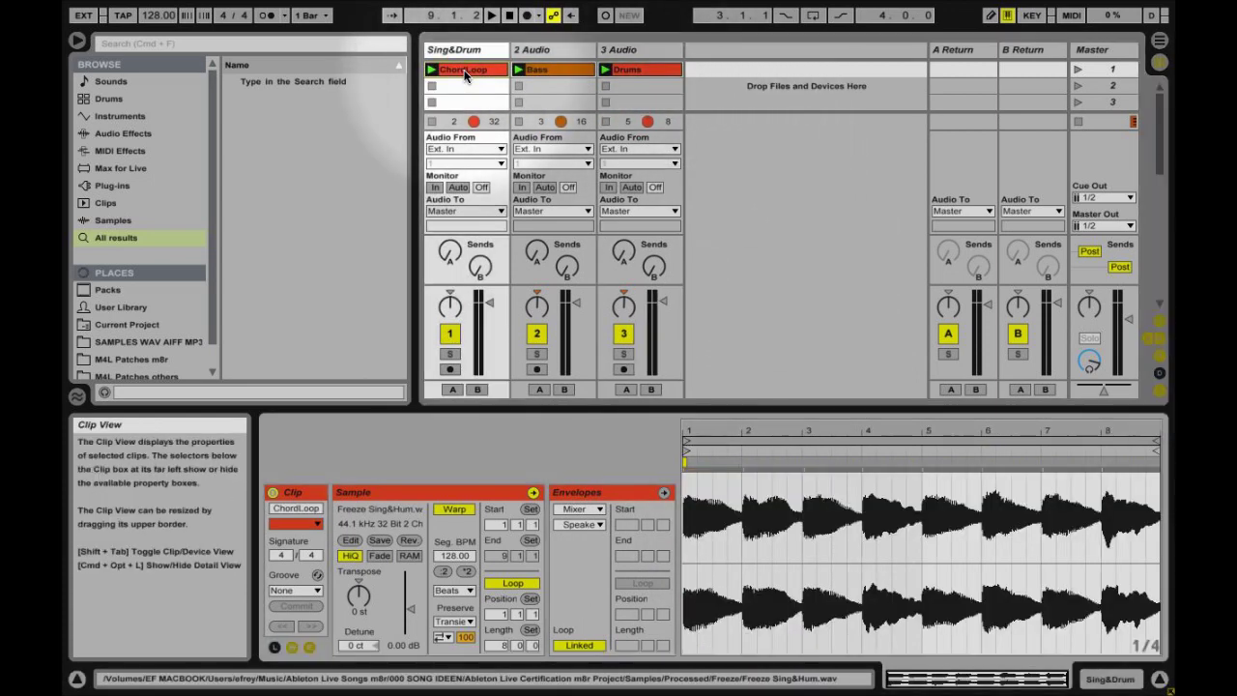
{"action": "right_click", "coordinate": [465, 75]}
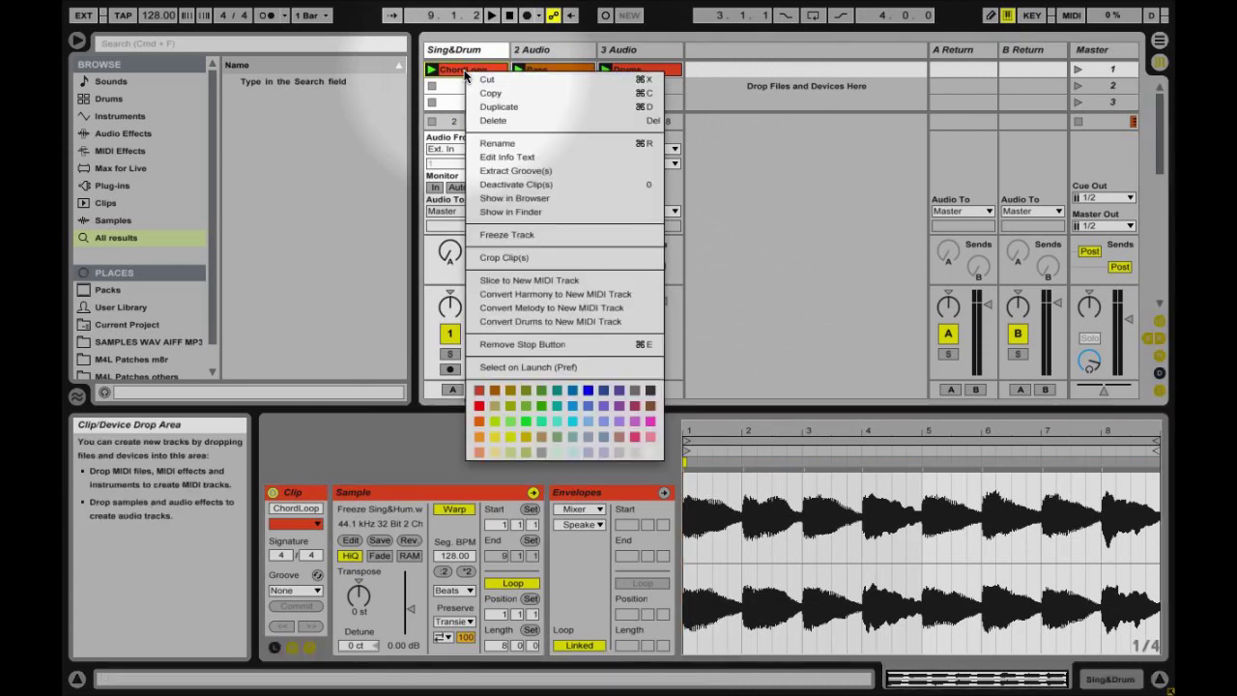
{"action": "left_click", "coordinate": [531, 297]}
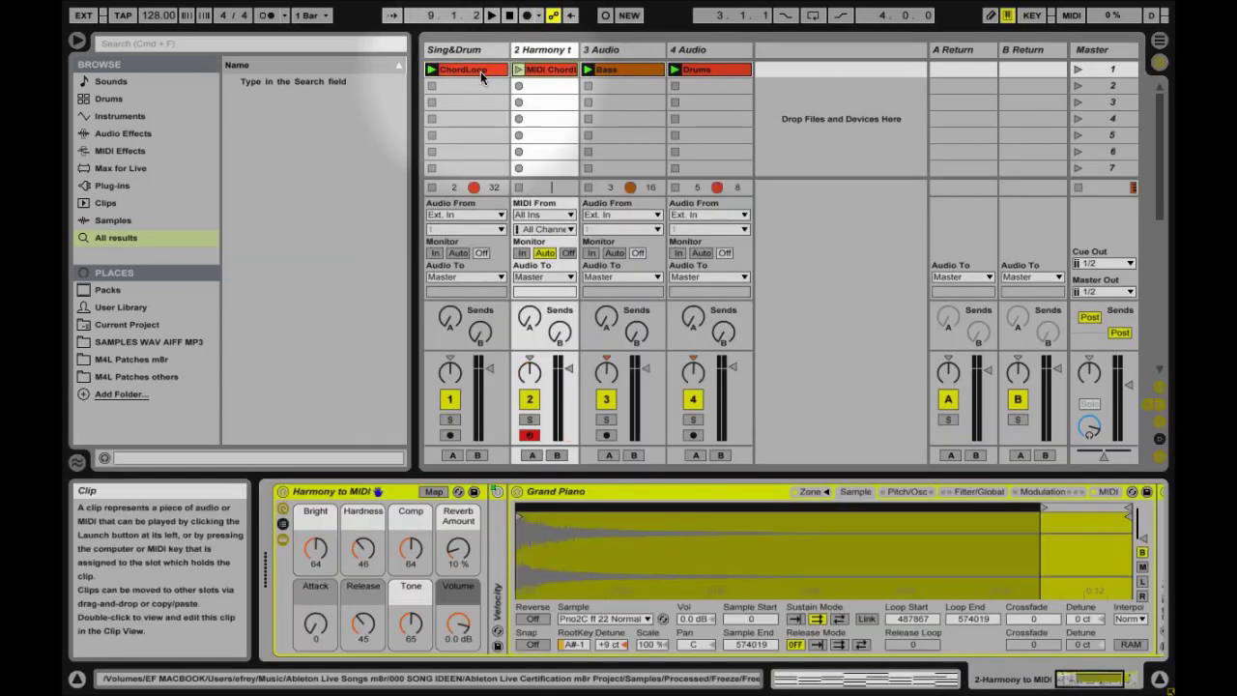
{"action": "double_click", "coordinate": [547, 73]}
{"action": "double_click", "coordinate": [547, 52]}
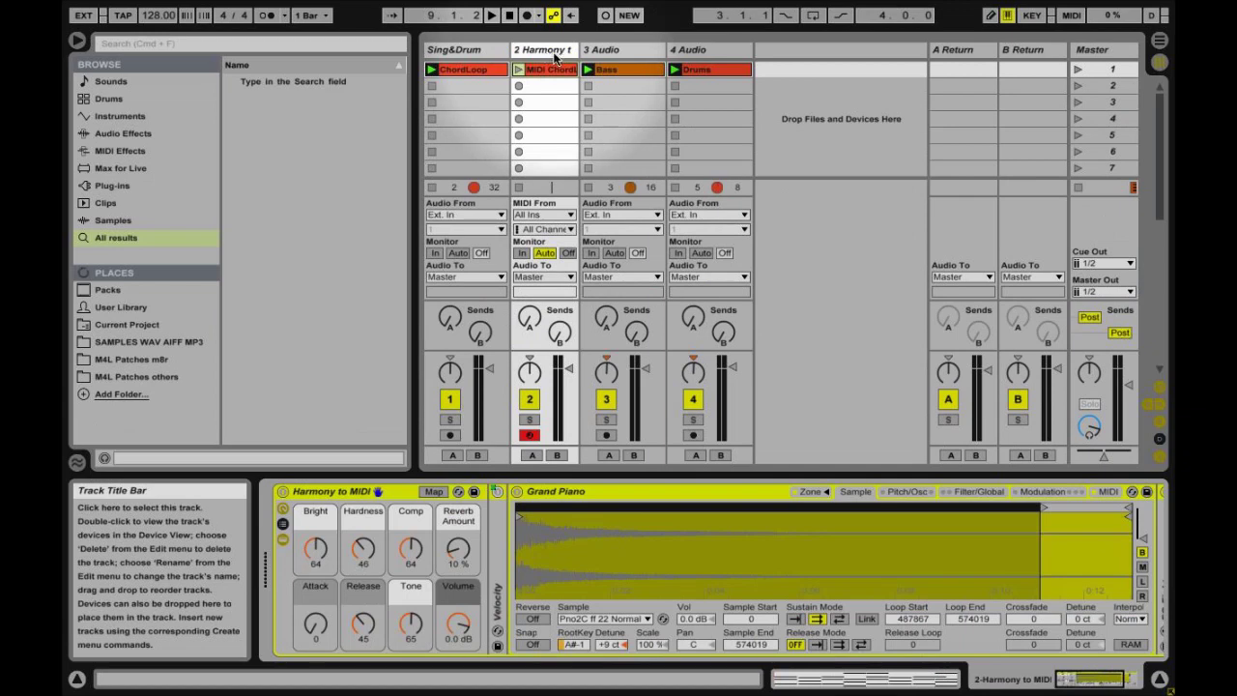
Convert the Bass clip to a new MIDI track as melody and the Drums clip to another as drums
{"action": "right_click", "coordinate": [628, 71]}
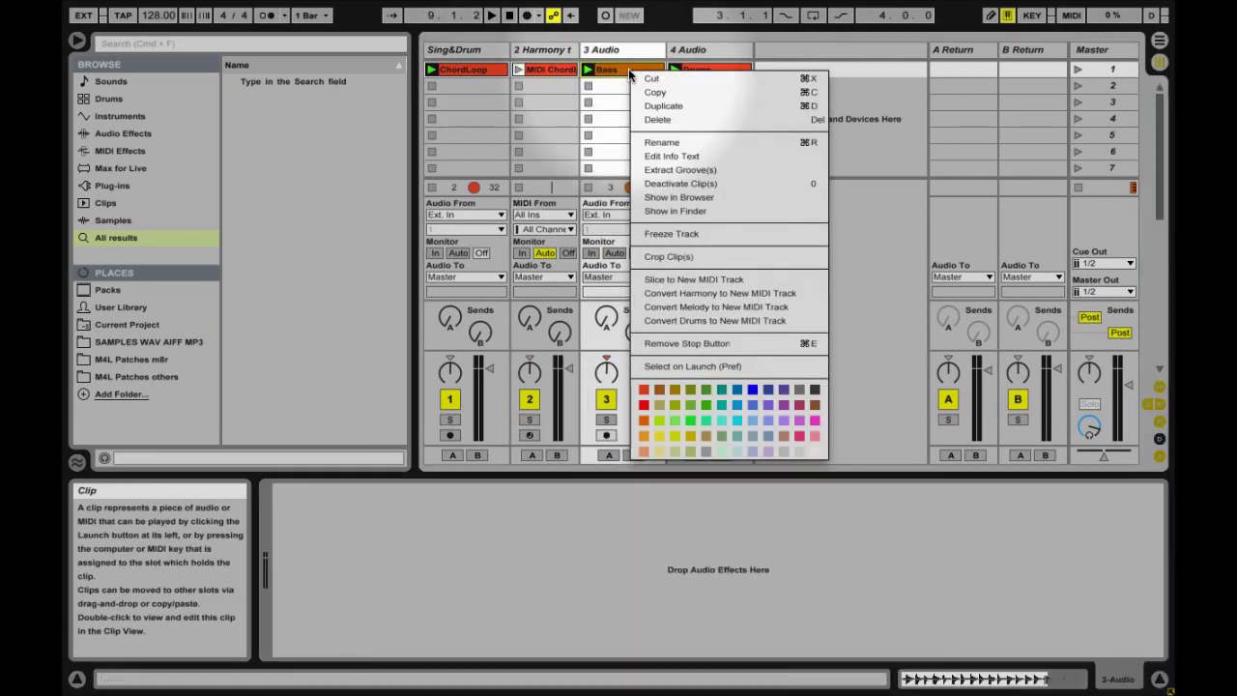
{"action": "left_click", "coordinate": [731, 308]}
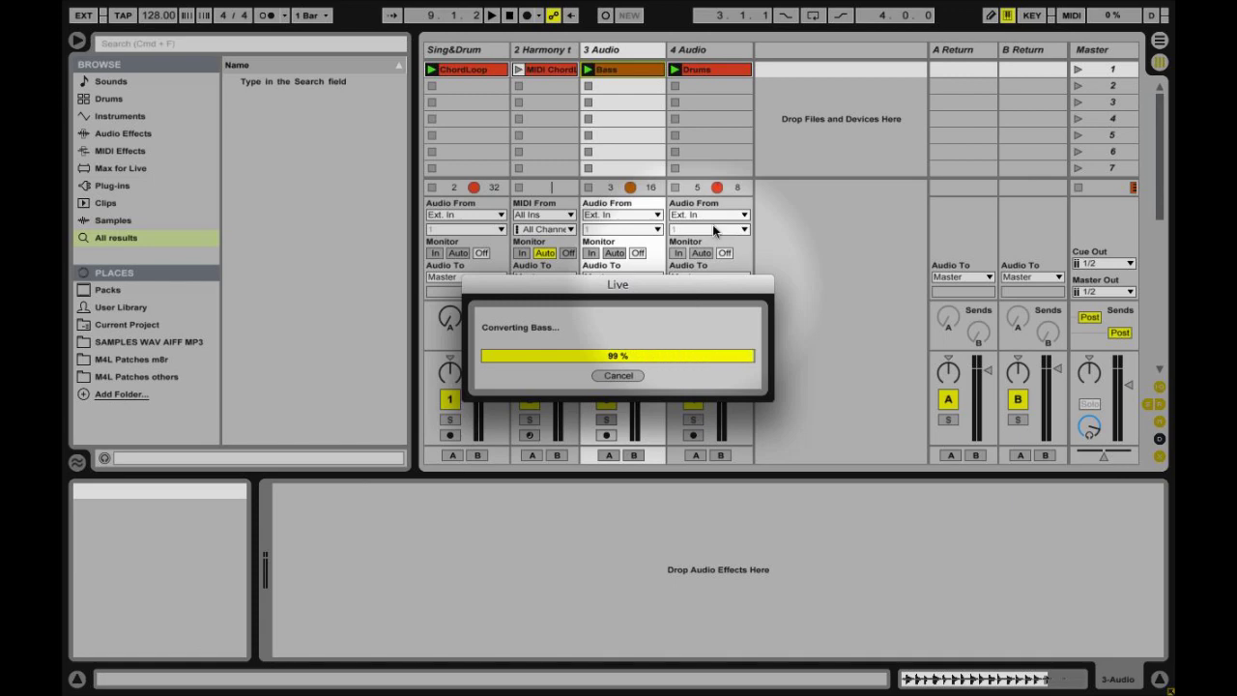
{"action": "left_click", "coordinate": [775, 68]}
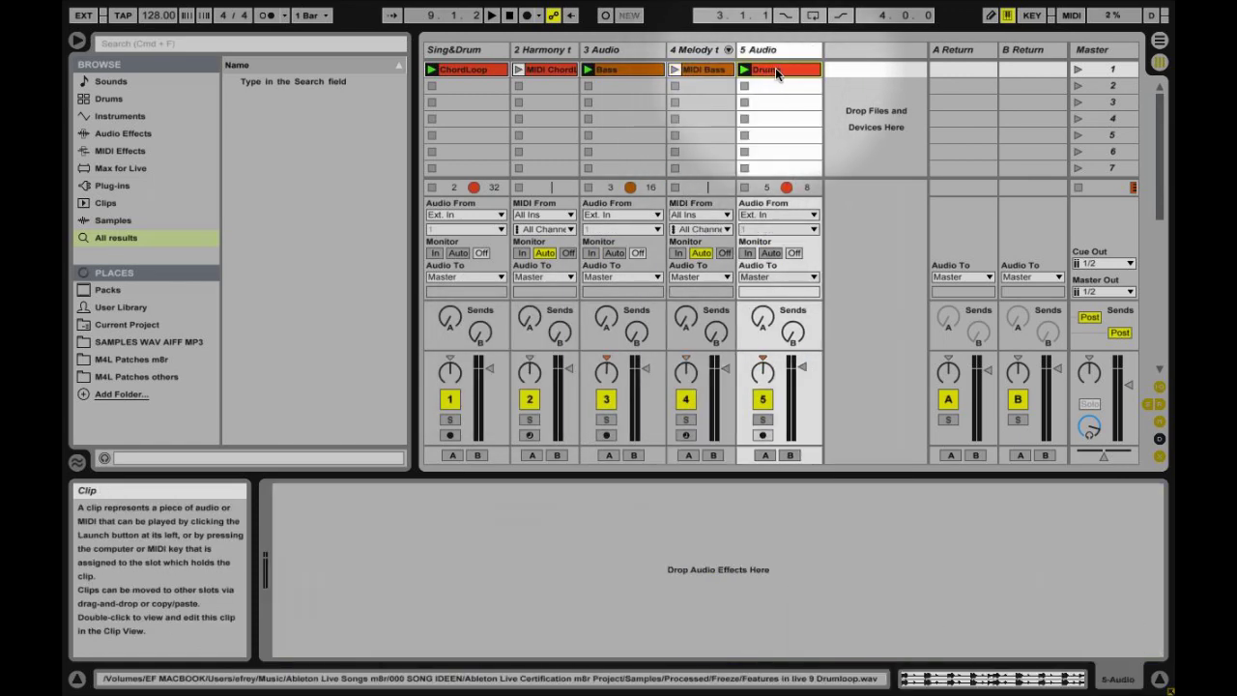
{"action": "right_click", "coordinate": [775, 68]}
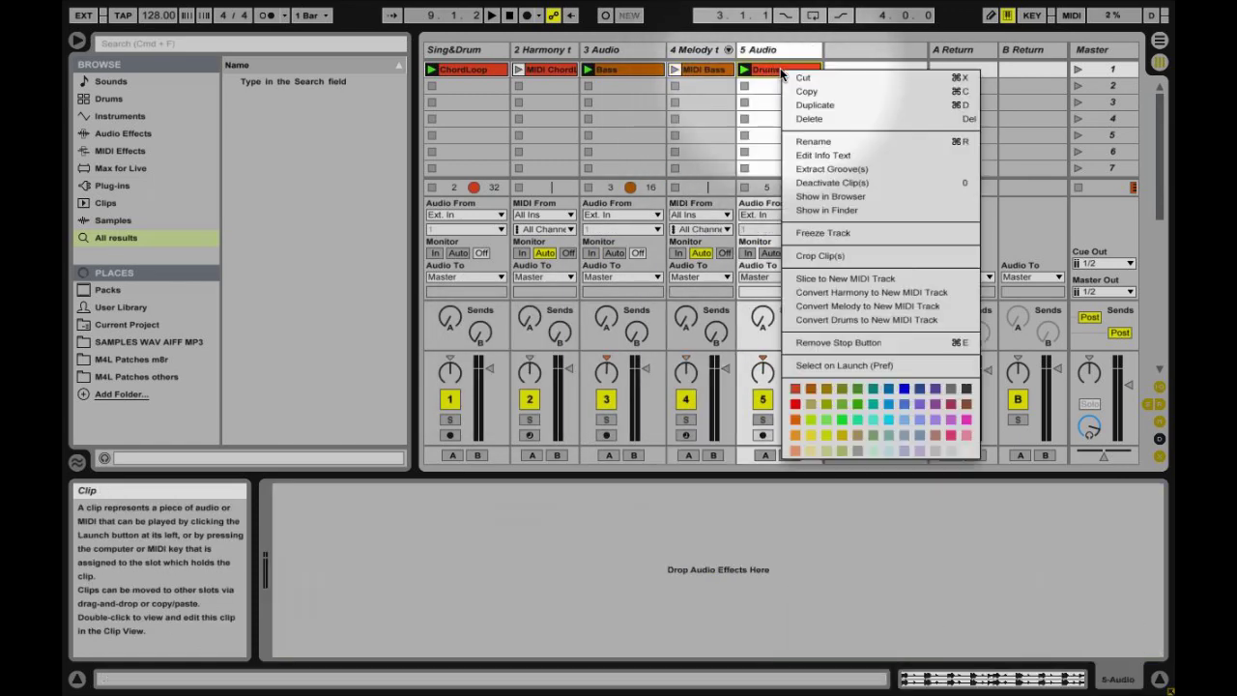
{"action": "left_click", "coordinate": [838, 319]}
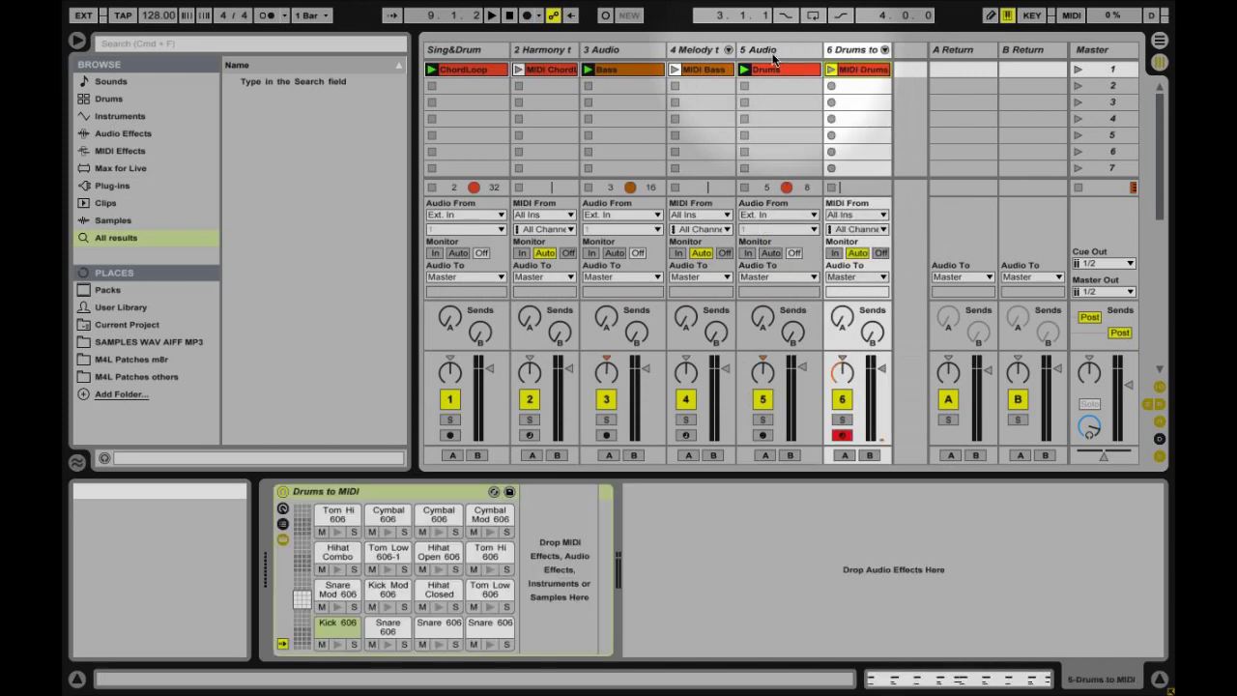
Deactivate the three original audio tracks, 1, 3 and 5, and launch scene 1
{"action": "left_click", "coordinate": [450, 399]}
{"action": "left_click", "coordinate": [606, 399]}
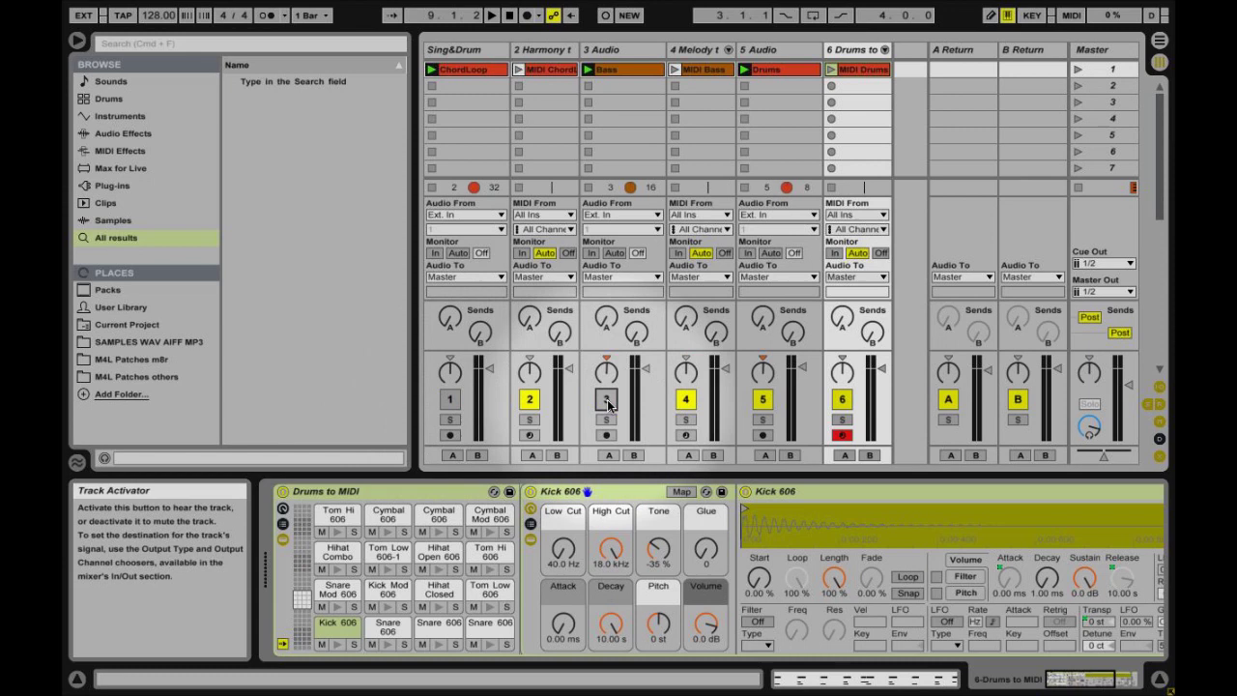
{"action": "left_click", "coordinate": [759, 399]}
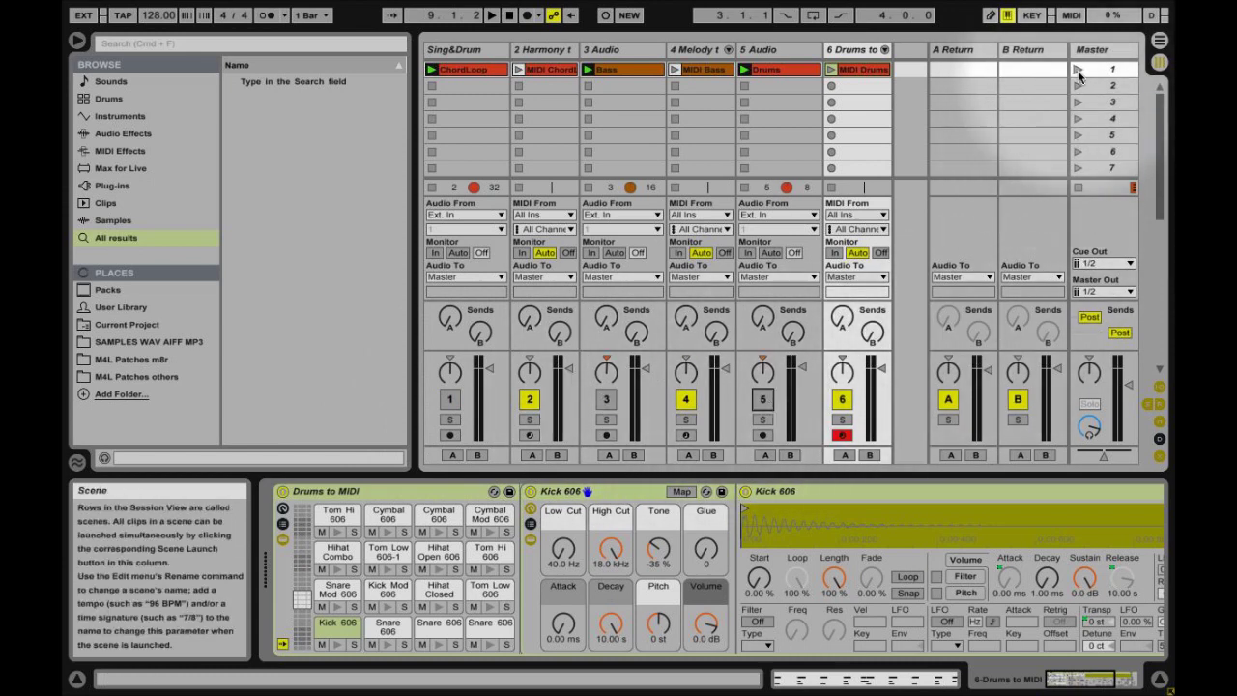
{"action": "left_click", "coordinate": [1078, 70]}
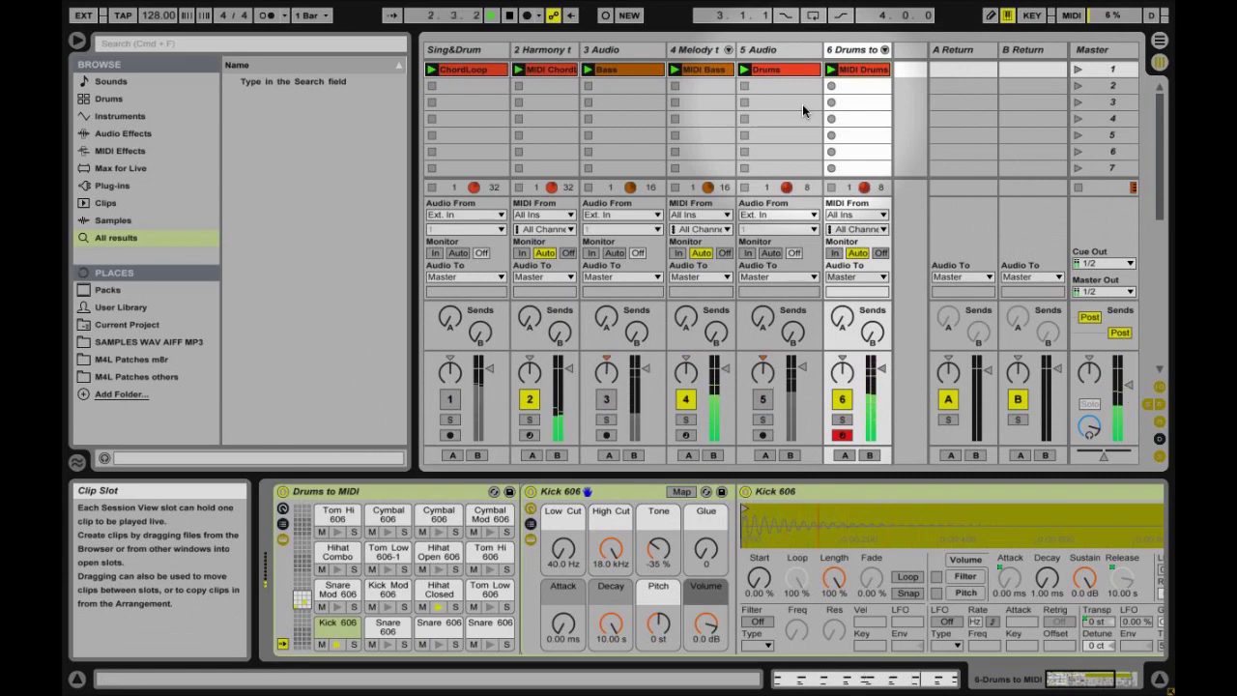
Examine the notes of the converted chord, bass and drum MIDI clips during playback
{"action": "left_click", "coordinate": [547, 69]}
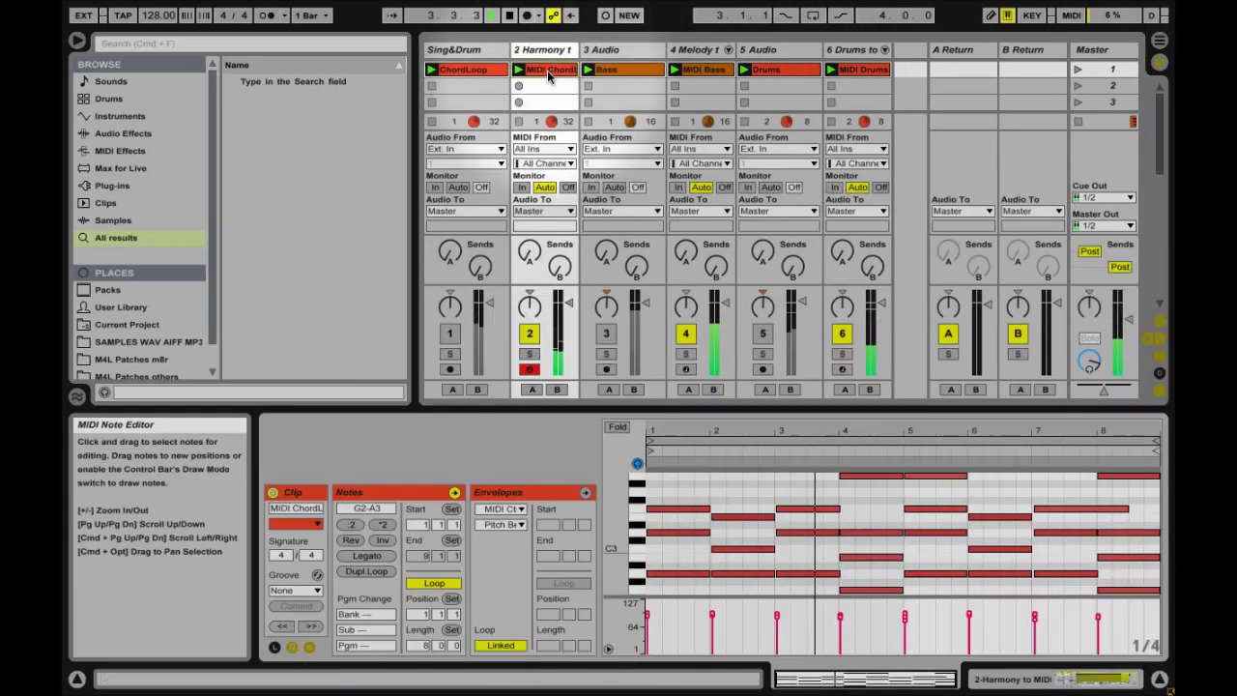
{"action": "left_click", "coordinate": [703, 72]}
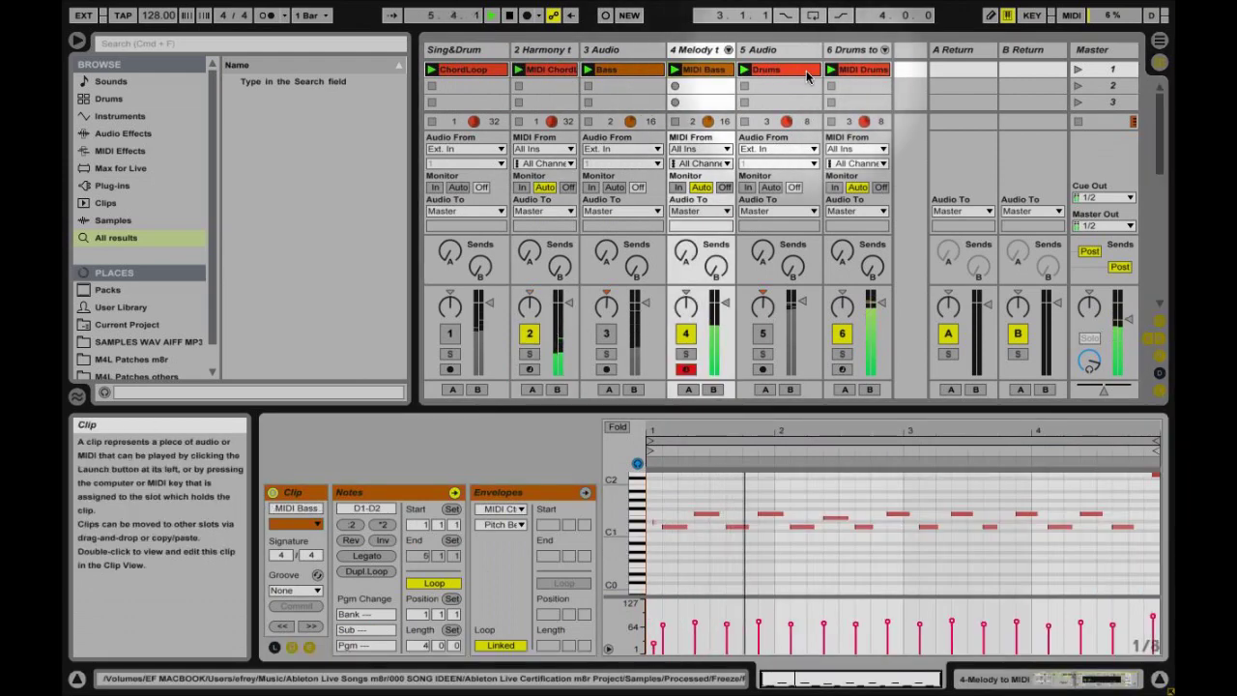
{"action": "left_click", "coordinate": [865, 70]}
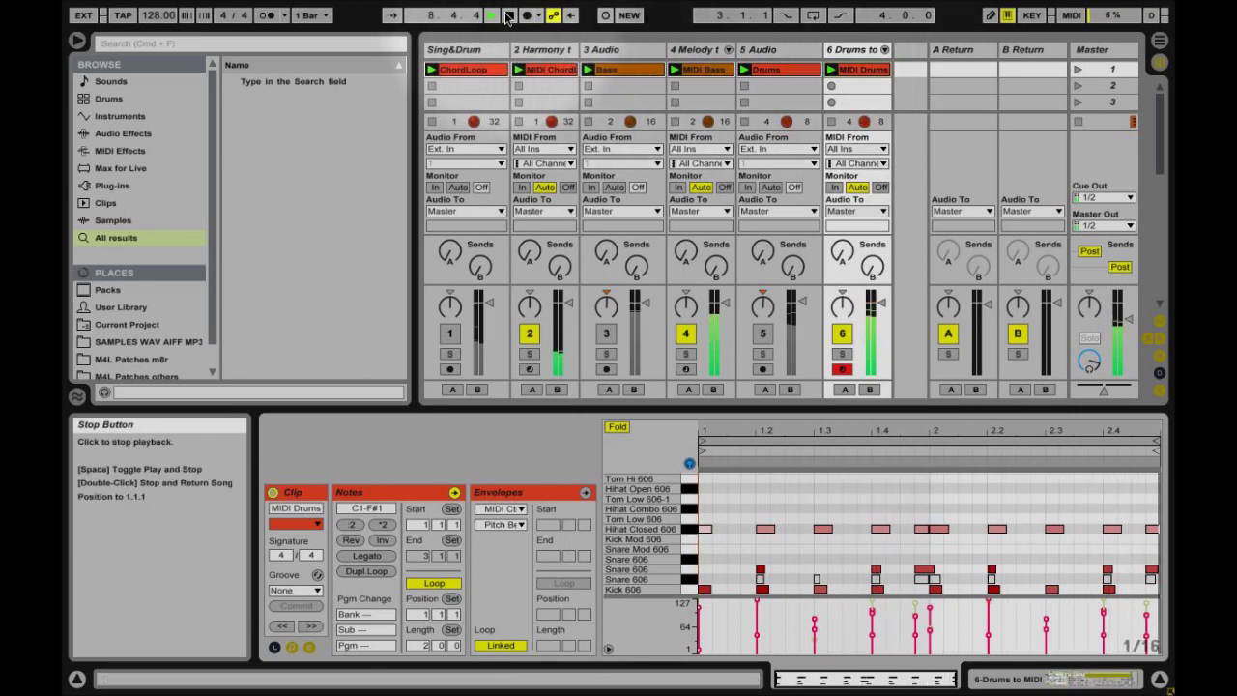
Delete the three original audio tracks holding the ChordLoop, Bass and Drums clips, keeping only the MIDI tracks
{"action": "left_click", "coordinate": [456, 54]}
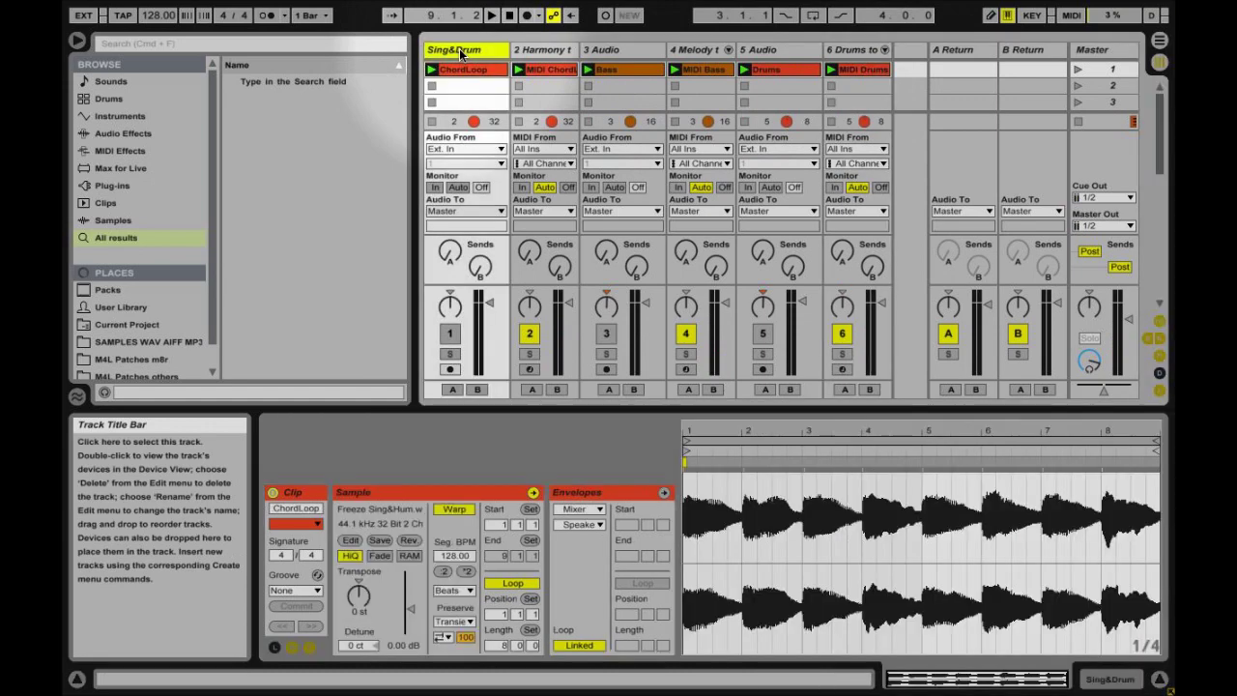
{"action": "key", "text": "Delete"}
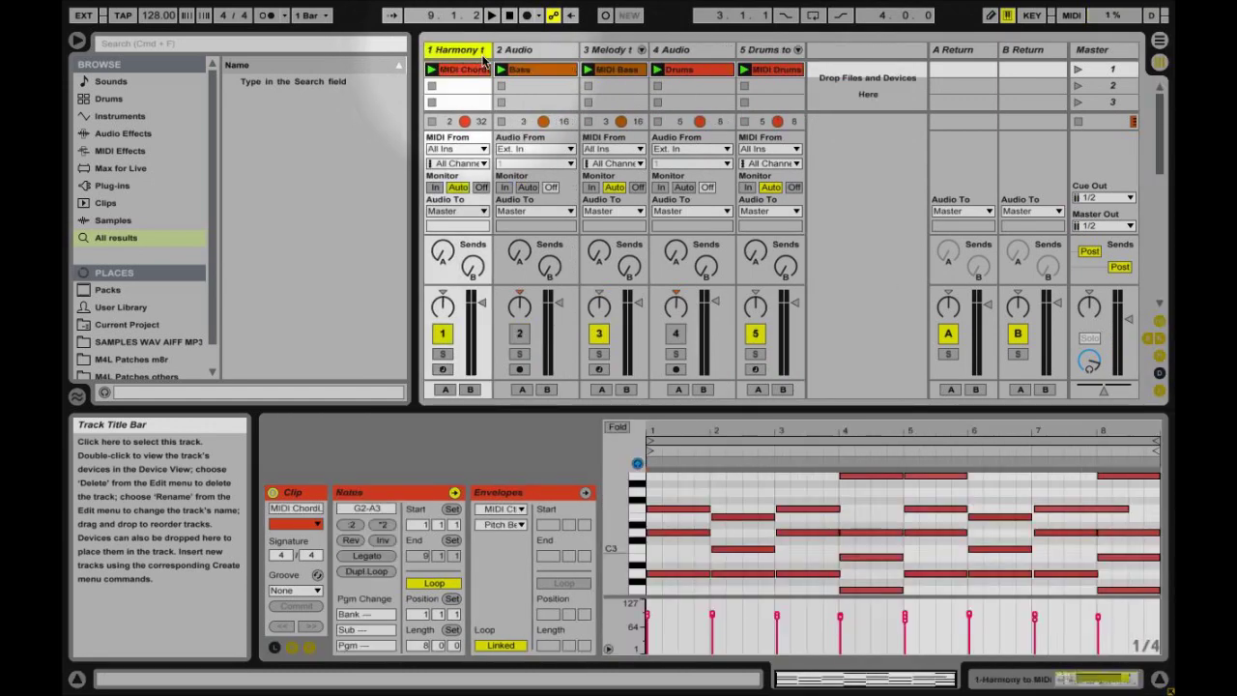
{"action": "left_click", "coordinate": [560, 54]}
{"action": "key", "text": "Delete"}
{"action": "left_click", "coordinate": [608, 54]}
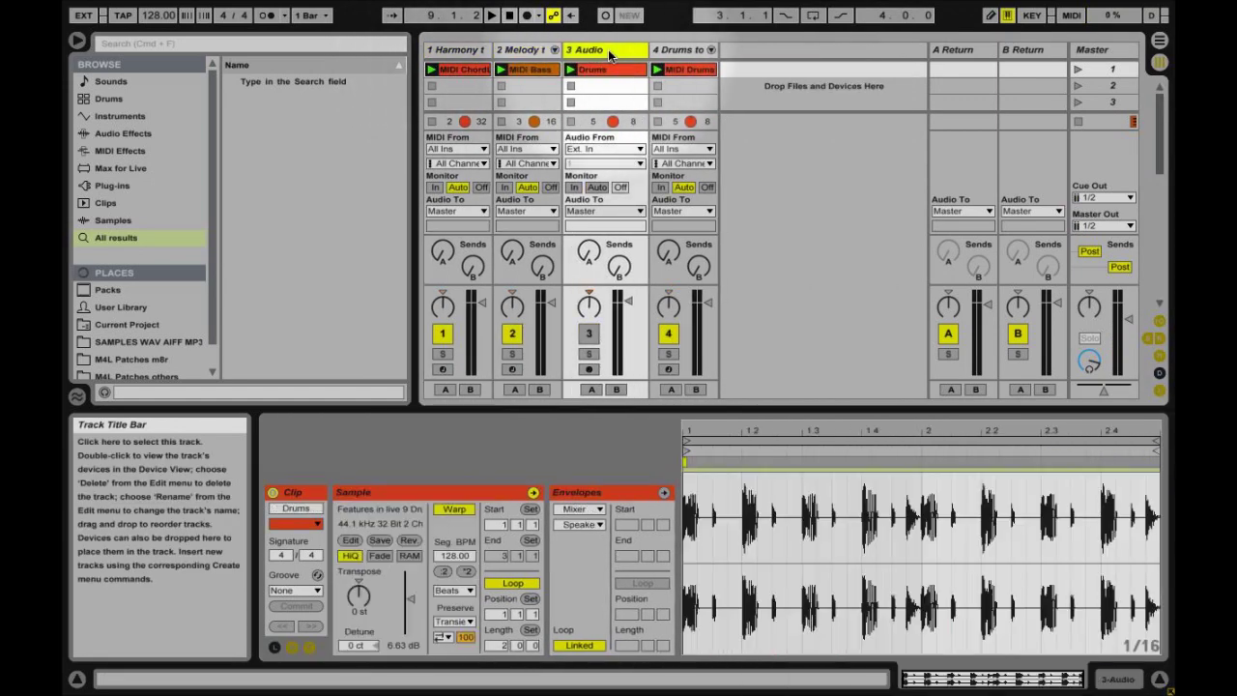
{"action": "key", "text": "Delete"}
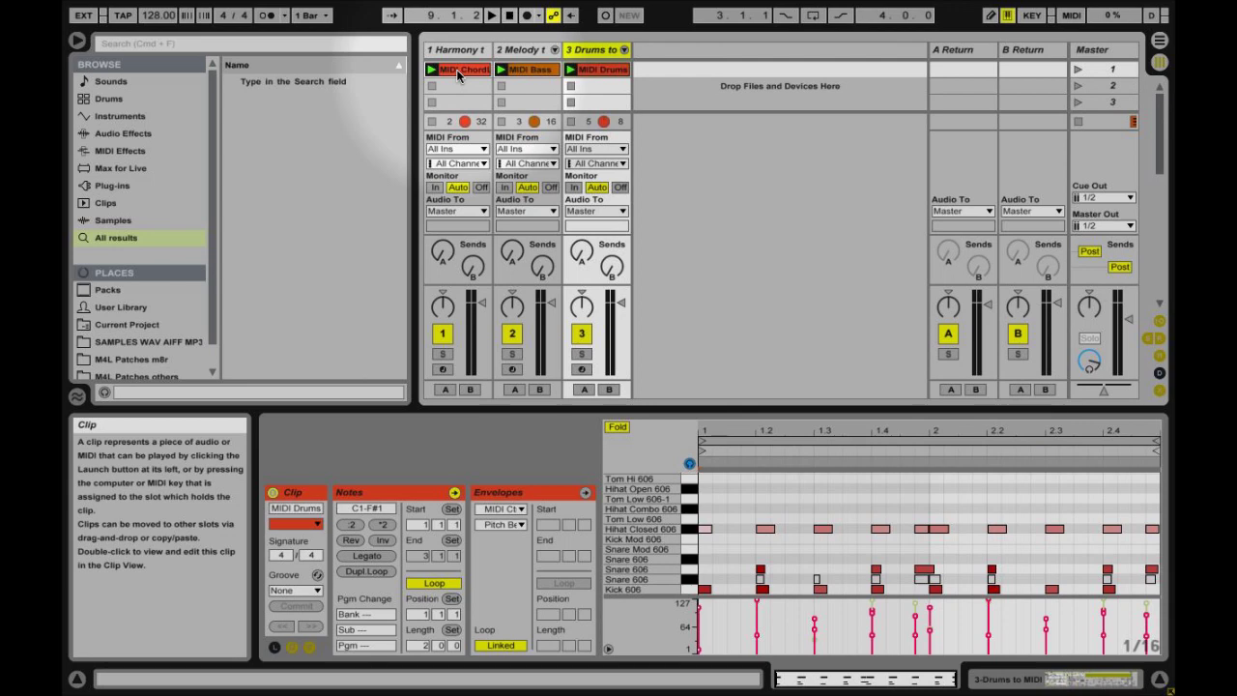
Copy the Hihat Closed 606 notes, except the last, half a beat later in the MIDI Drums clip and launch scene 1
{"action": "left_click_drag", "start_coordinate": [703, 514], "coordinate": [1118, 552]}
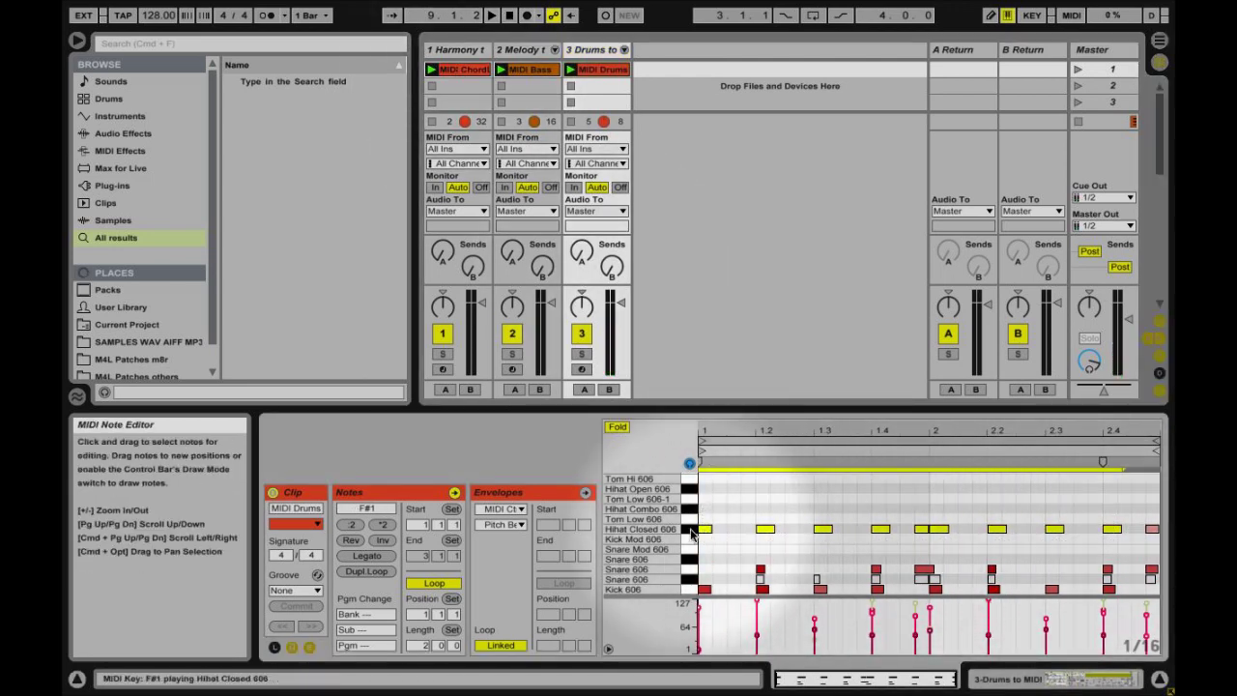
{"action": "left_click_drag", "start_coordinate": [706, 530], "coordinate": [735, 534]}
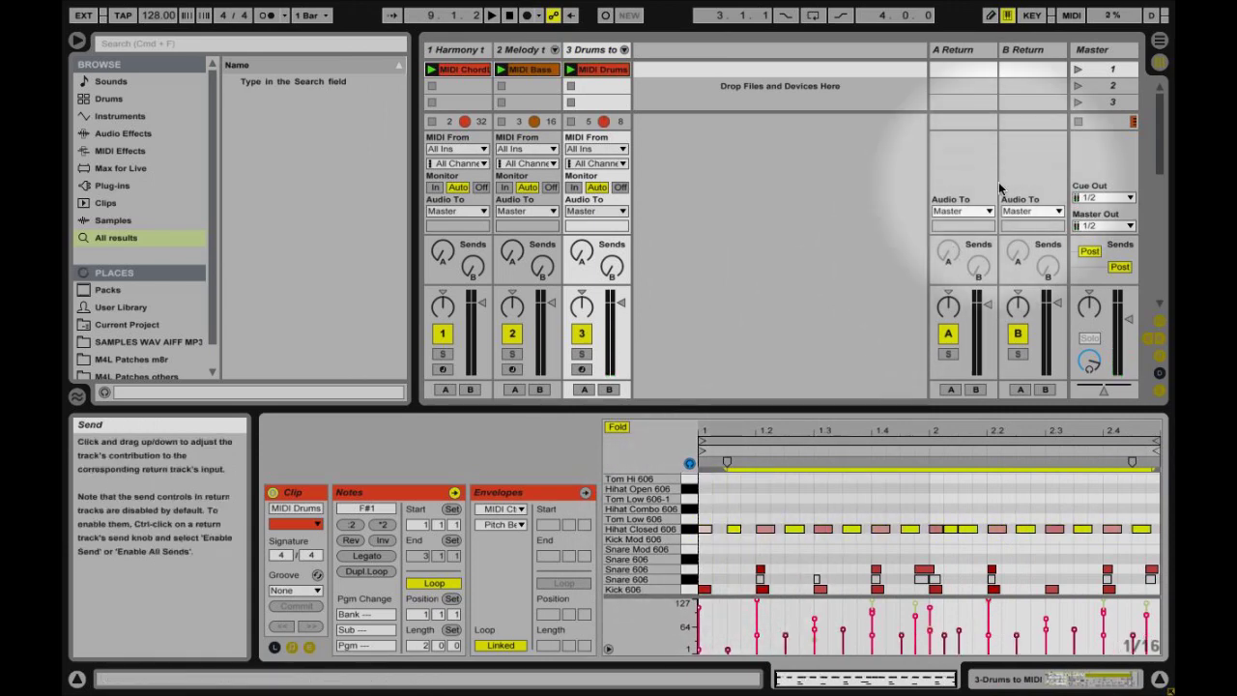
{"action": "left_click", "coordinate": [1078, 70]}
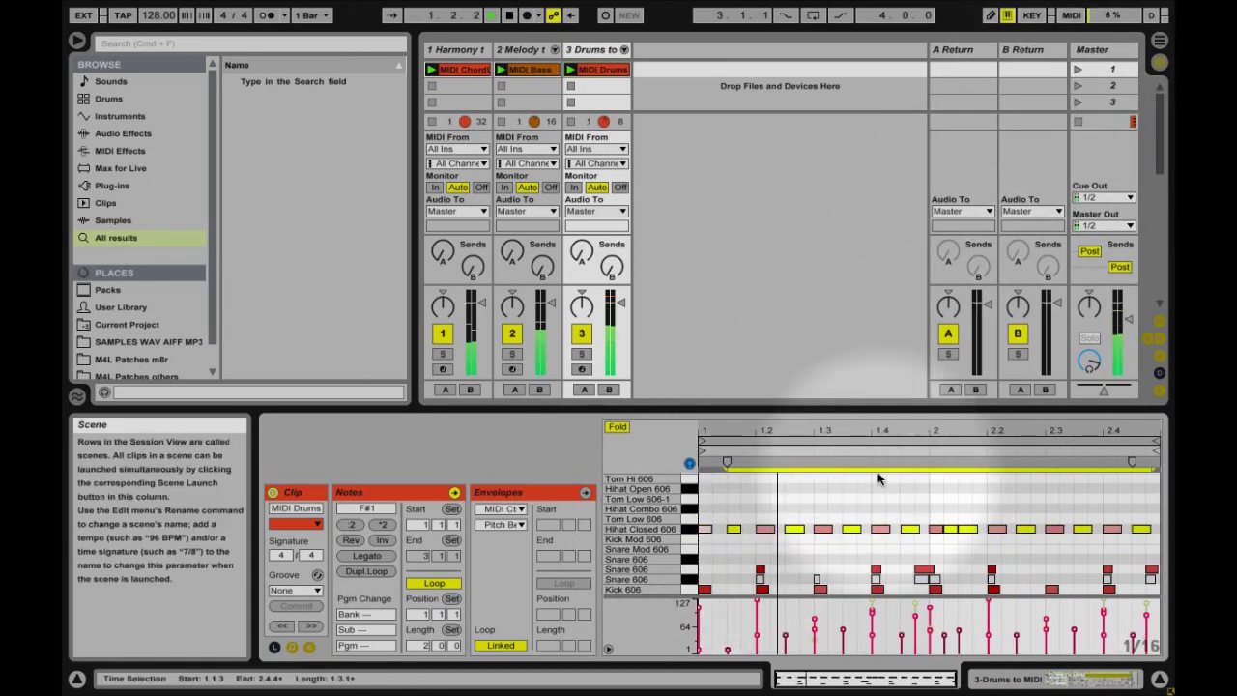
Delete the long Snare 606 note just before bar 2 in the MIDI Drums clip and stop playback
{"action": "left_click", "coordinate": [923, 570]}
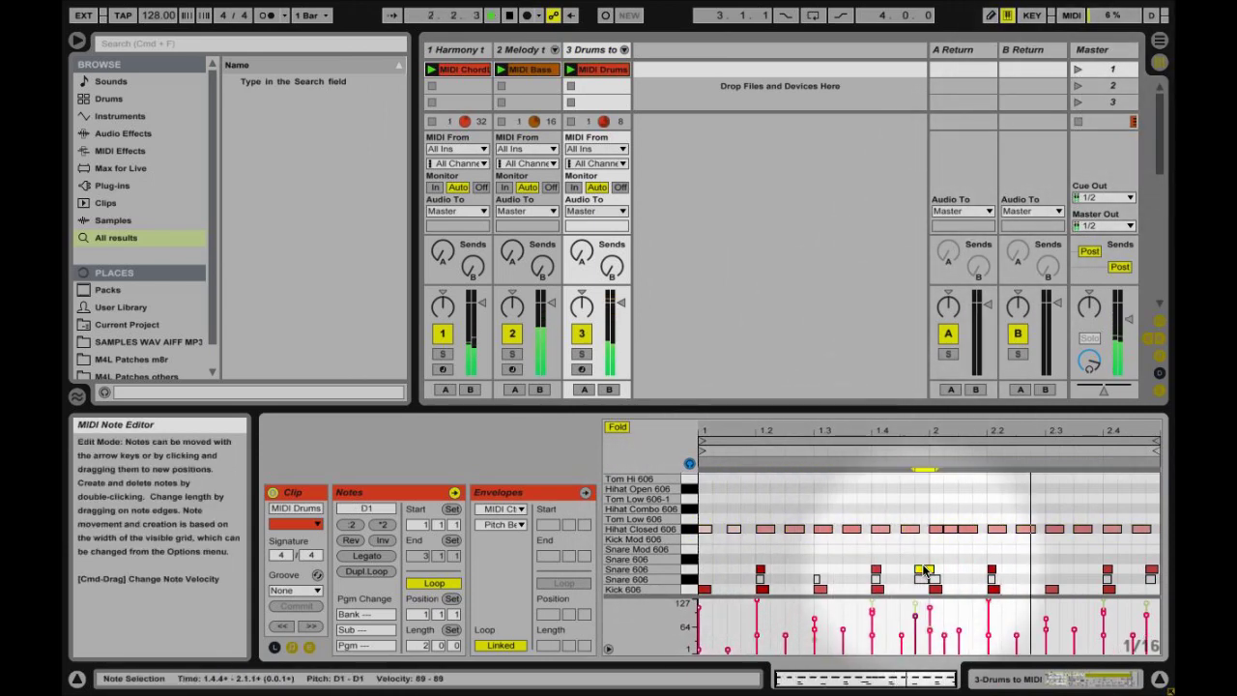
{"action": "left_click", "coordinate": [924, 577]}
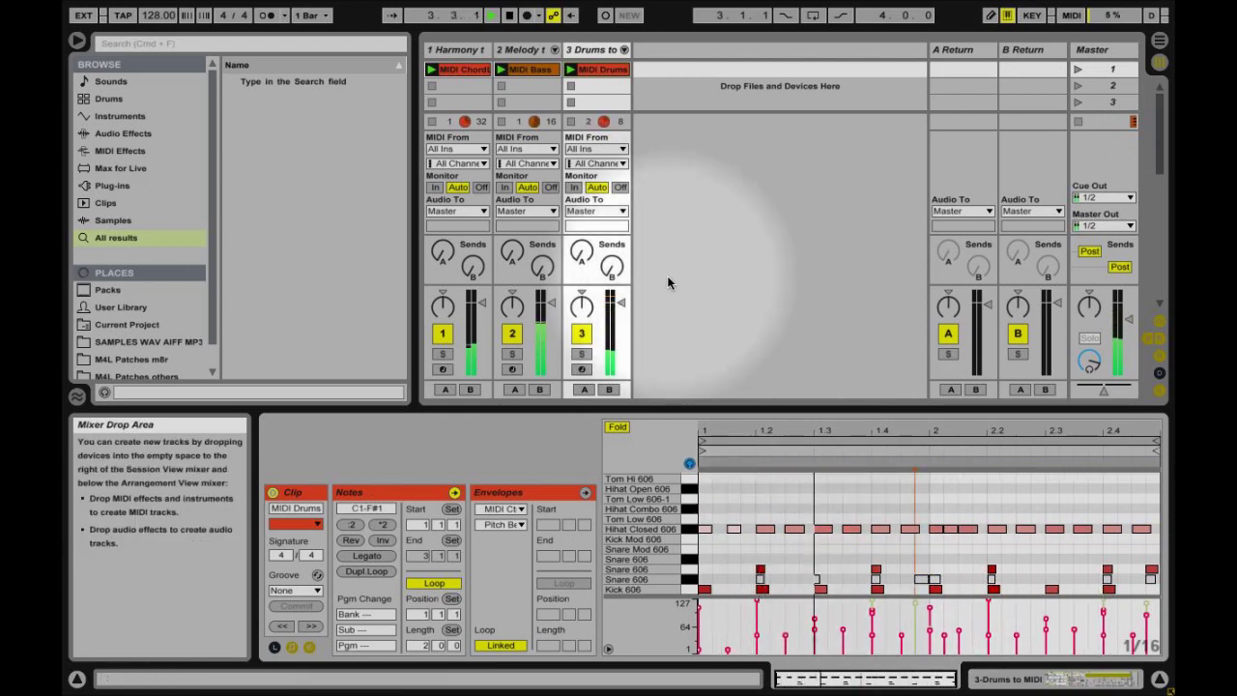
{"action": "left_click", "coordinate": [509, 15]}
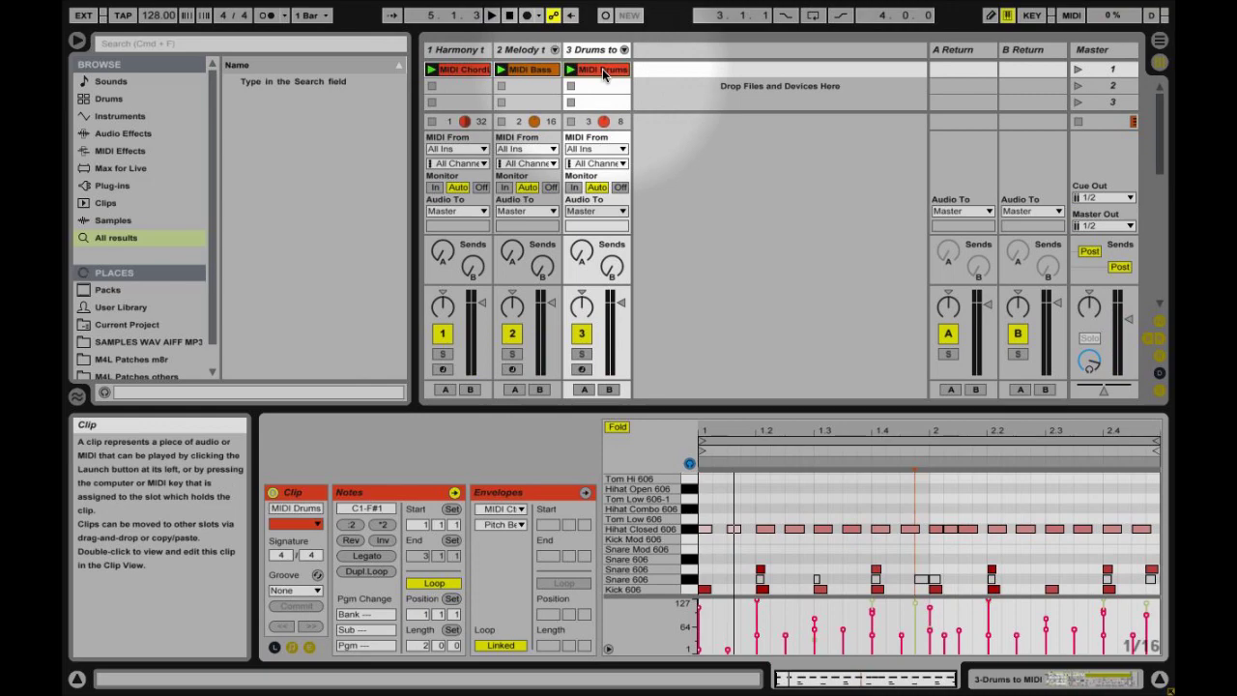
Search the browser for "saw3 muted" and replace the Harmony to MIDI track's instrument with Saw3 Muted Pad.adv
{"action": "double_click", "coordinate": [450, 49]}
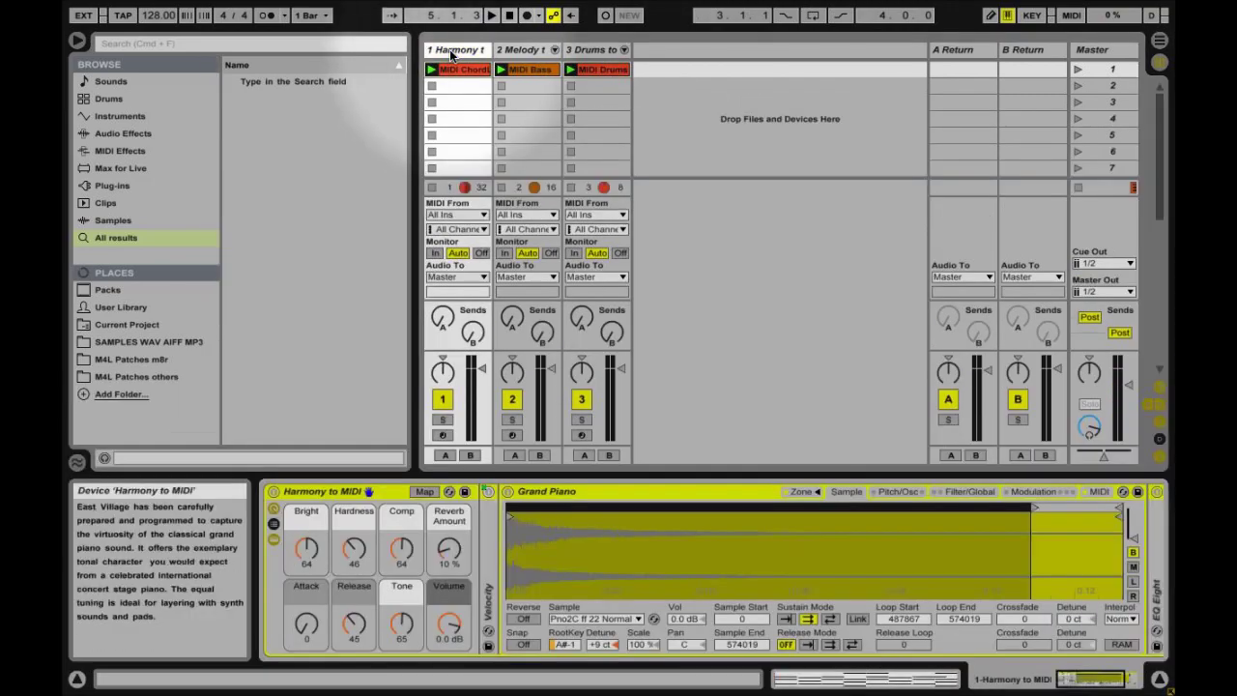
{"action": "left_click", "coordinate": [273, 46]}
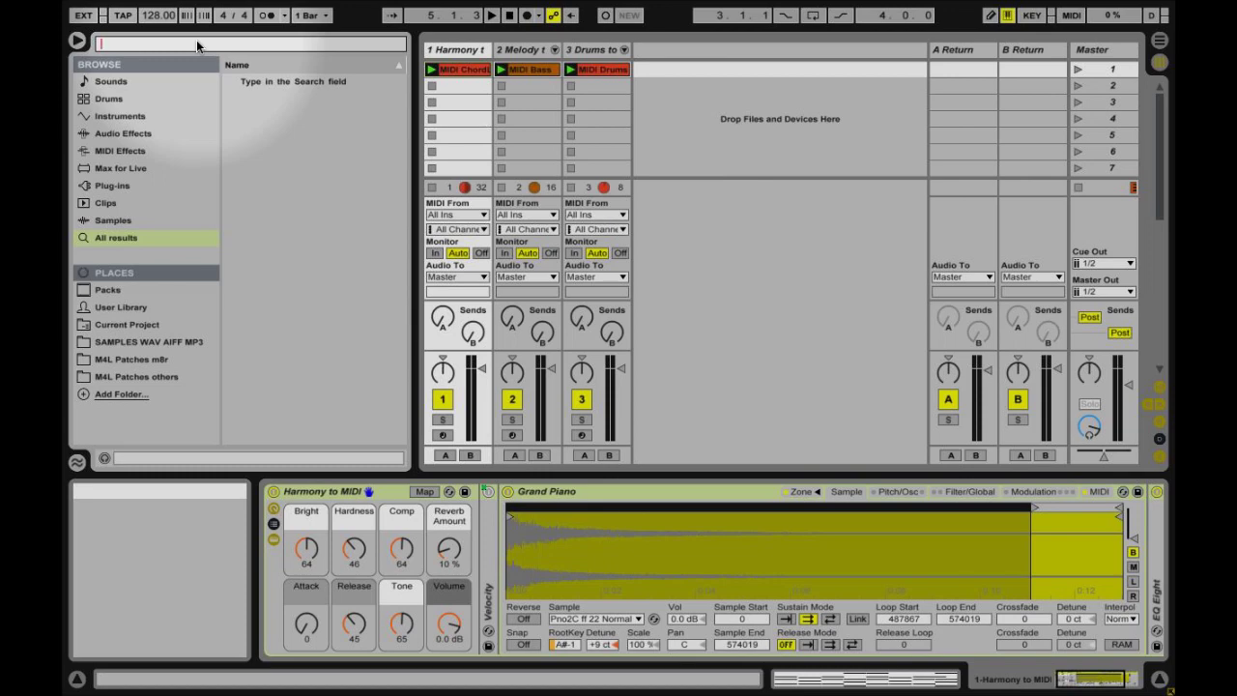
{"action": "type", "text": "sa"}
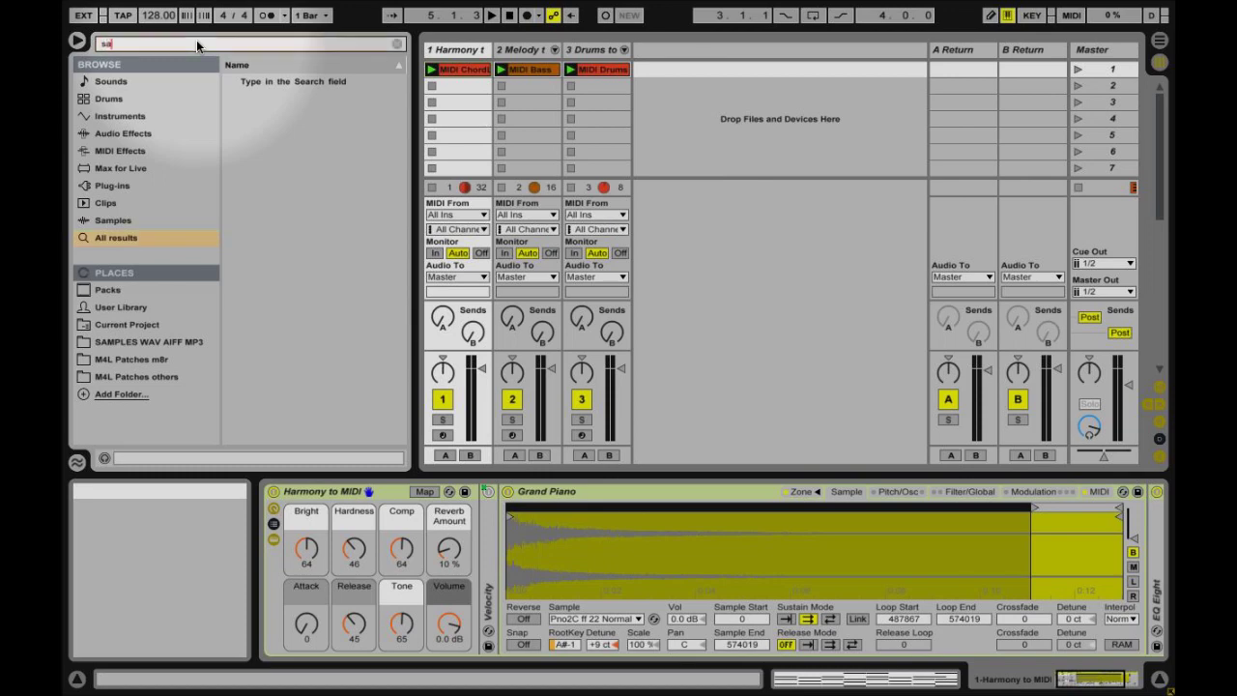
{"action": "type", "text": "w3 muted"}
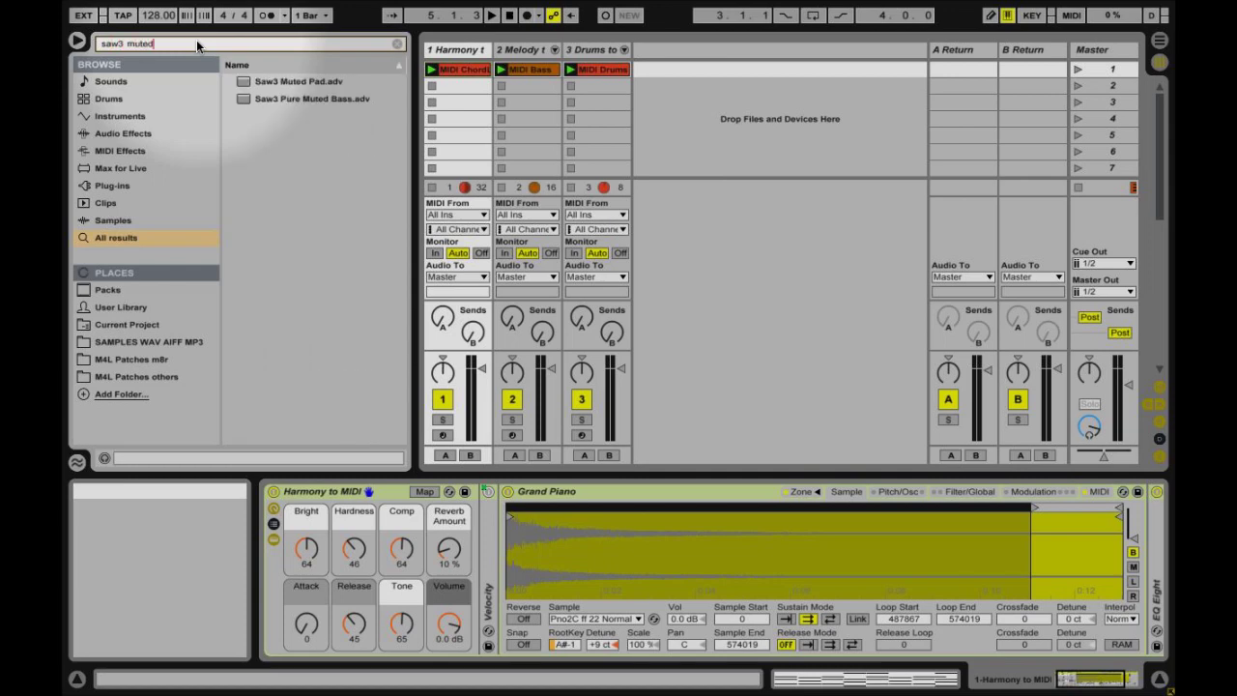
{"action": "left_click_drag", "start_coordinate": [283, 82], "coordinate": [459, 53]}
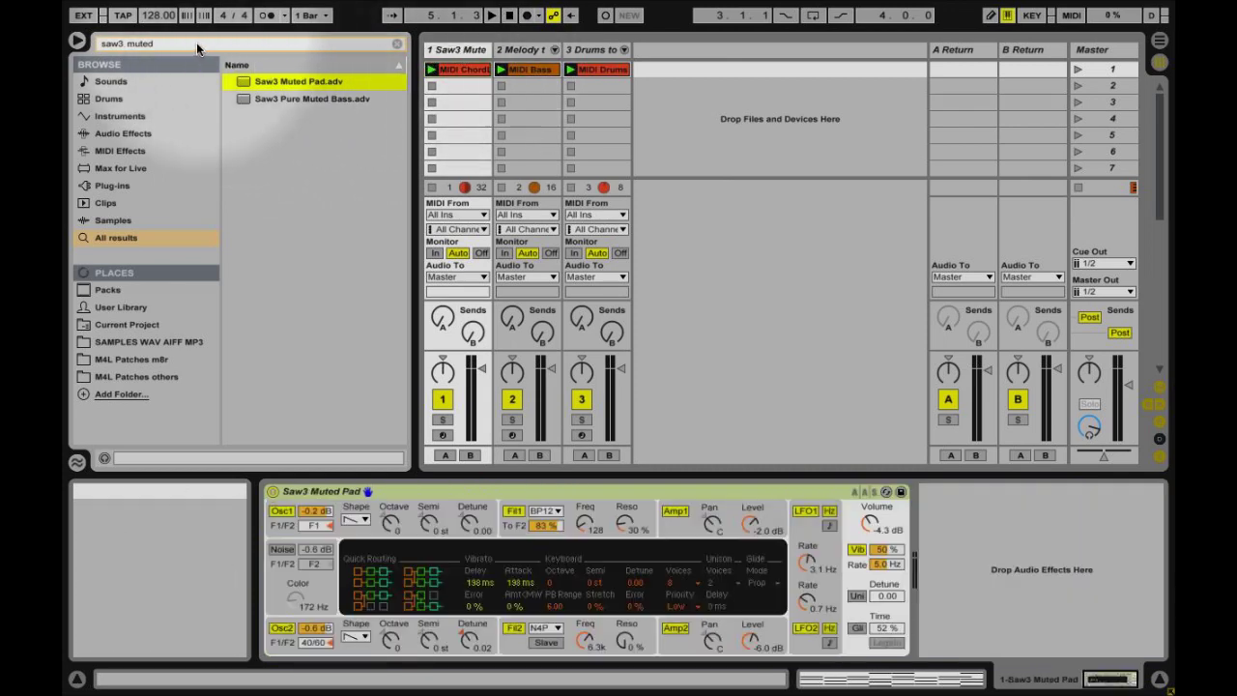
Search the browser for "fat leather bass" and replace the Melody to MIDI track's instrument with Fat Leather Bass 2.adg
{"action": "key", "text": "ctrl+f"}
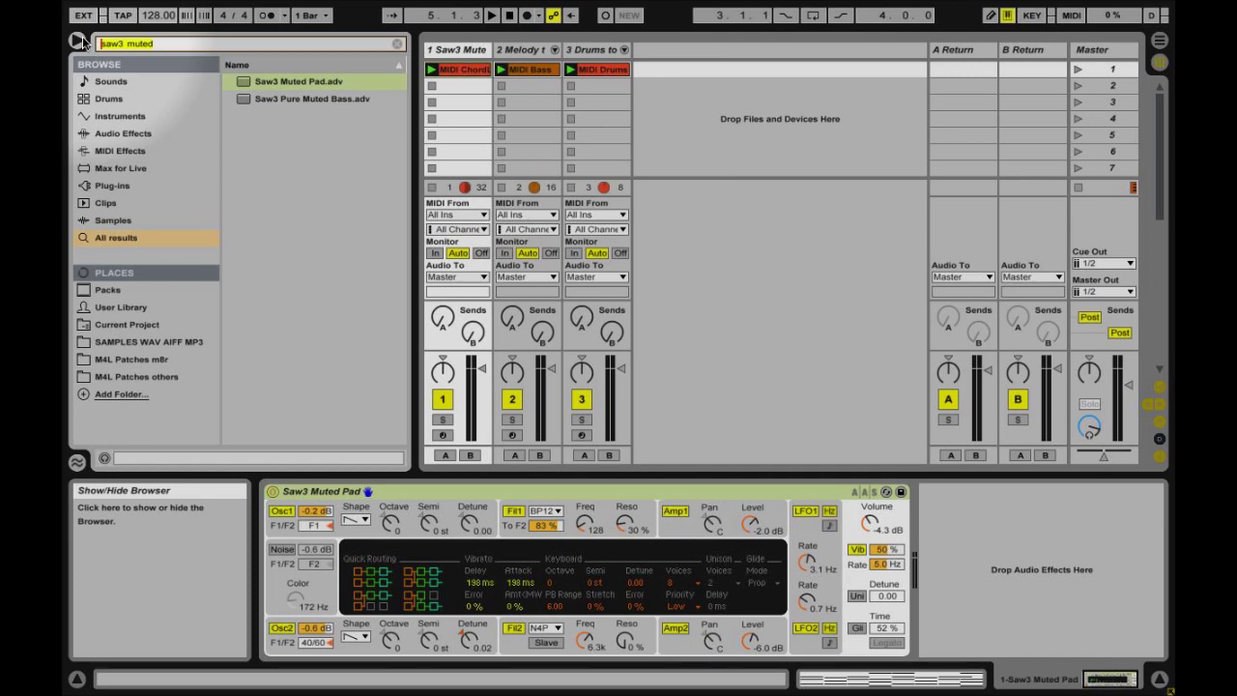
{"action": "type", "text": "fat leather bass"}
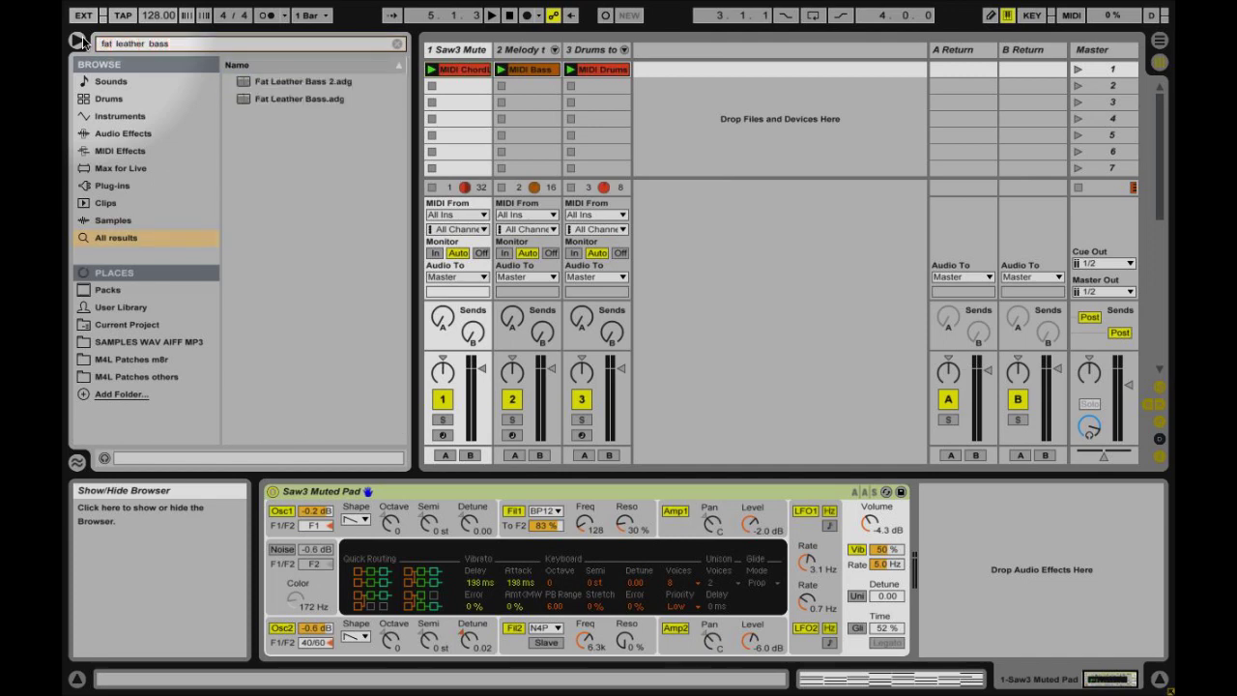
{"action": "left_click_drag", "start_coordinate": [299, 81], "coordinate": [506, 58]}
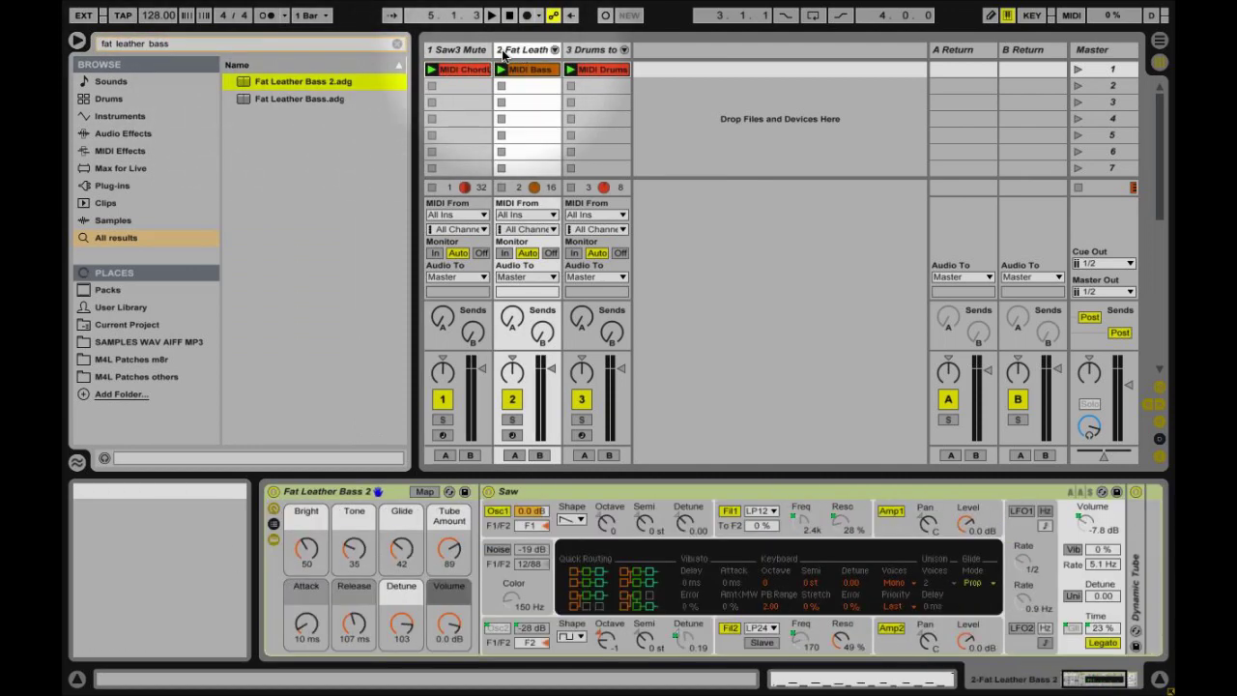
Search the browser for "drumsynth default" and replace the Drums to MIDI track's instrument with DrumSynth Default.adg
{"action": "left_click", "coordinate": [155, 44]}
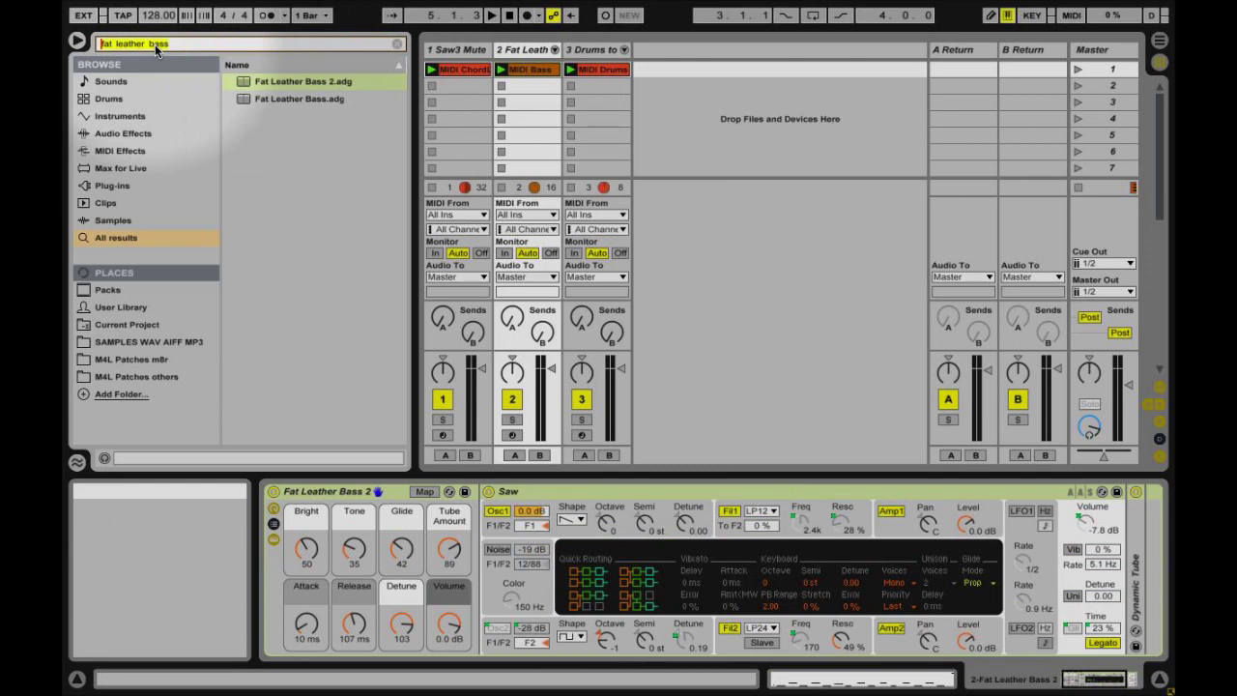
{"action": "type", "text": "dr"}
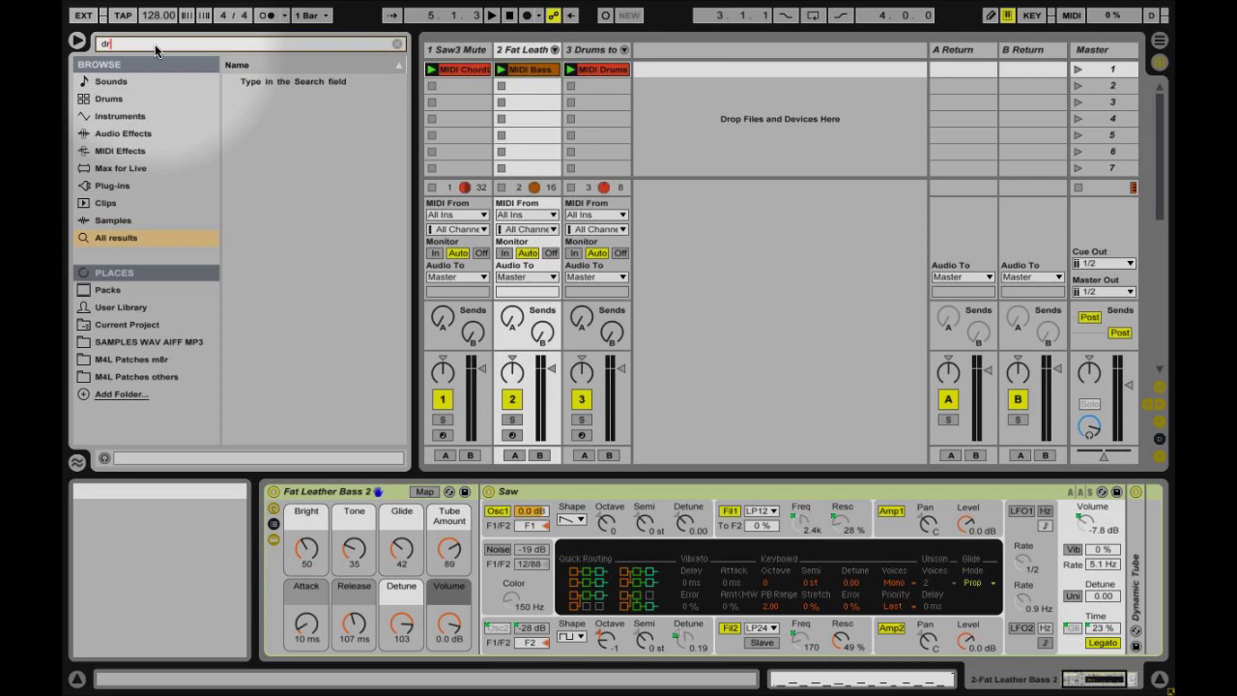
{"action": "type", "text": "umsynth default"}
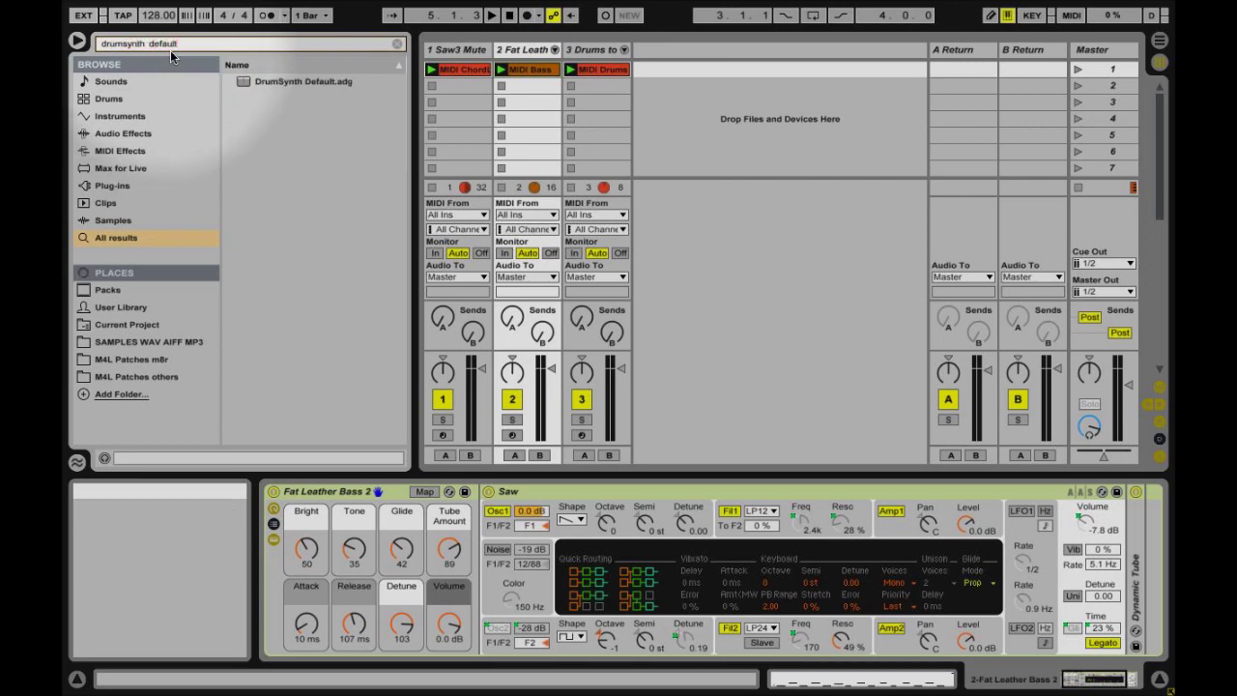
{"action": "left_click_drag", "start_coordinate": [276, 81], "coordinate": [492, 83]}
{"action": "left_click", "coordinate": [595, 53]}
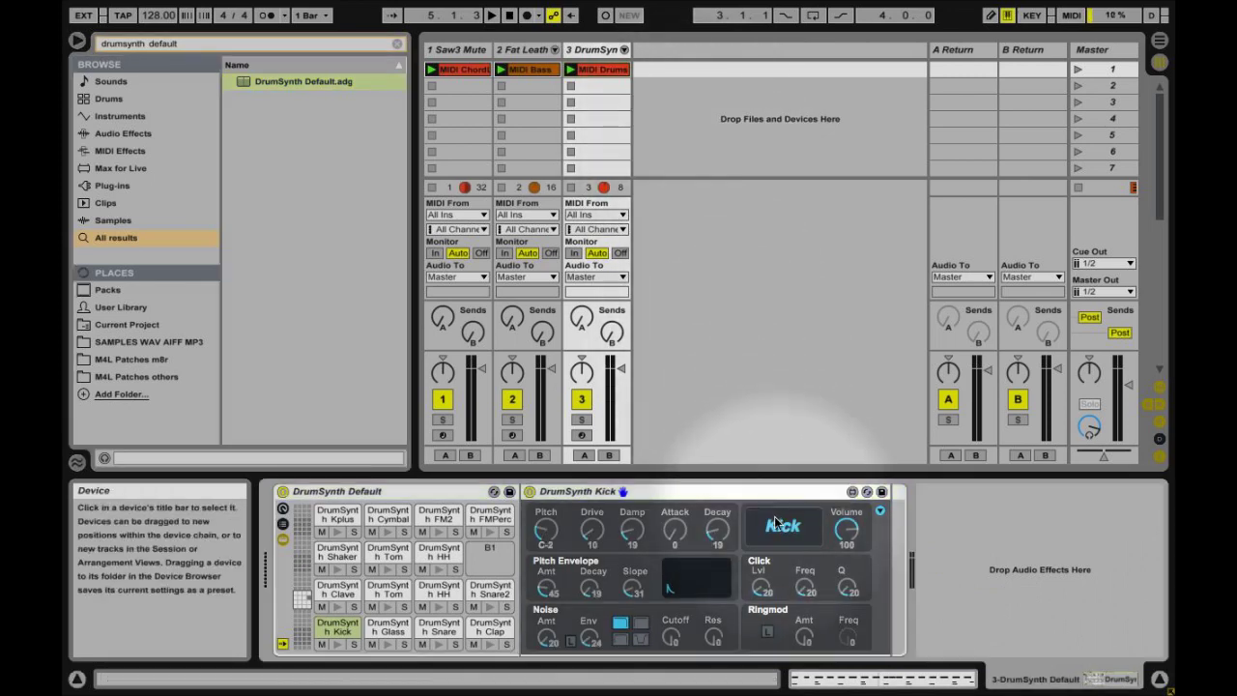
Examine the device controls of the Glass, Snare and Clap pads in the DrumSynth Default rack
{"action": "left_click", "coordinate": [388, 623]}
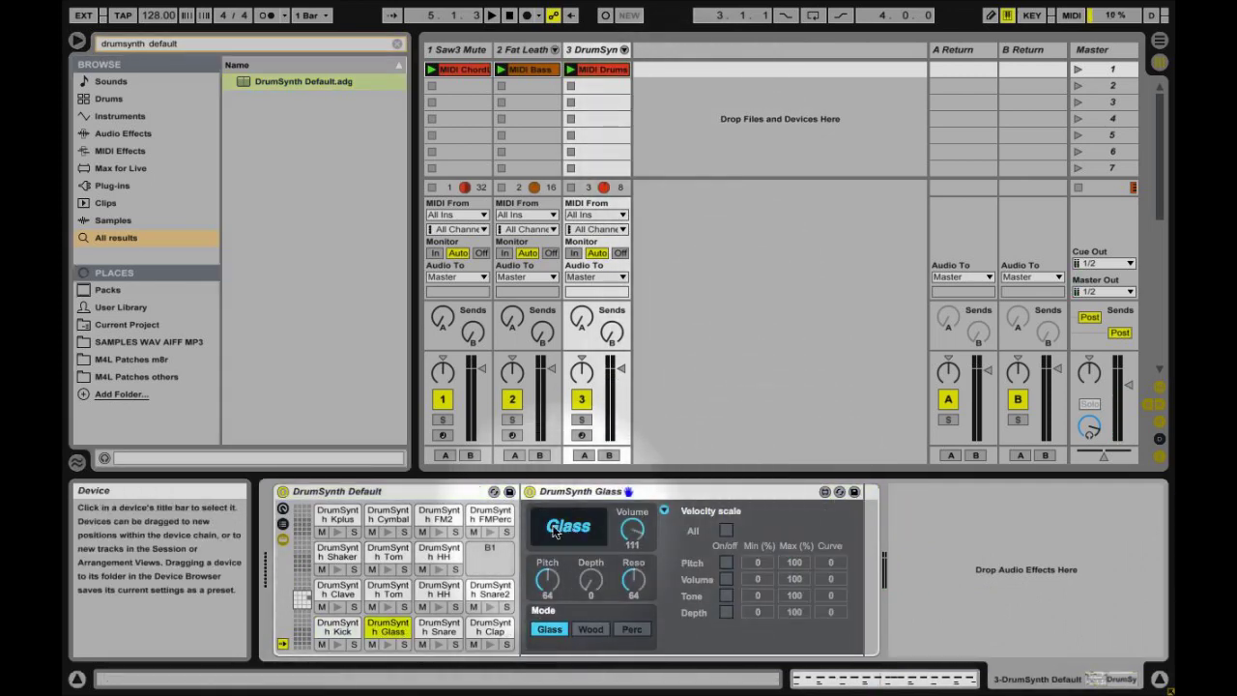
{"action": "left_click", "coordinate": [438, 626]}
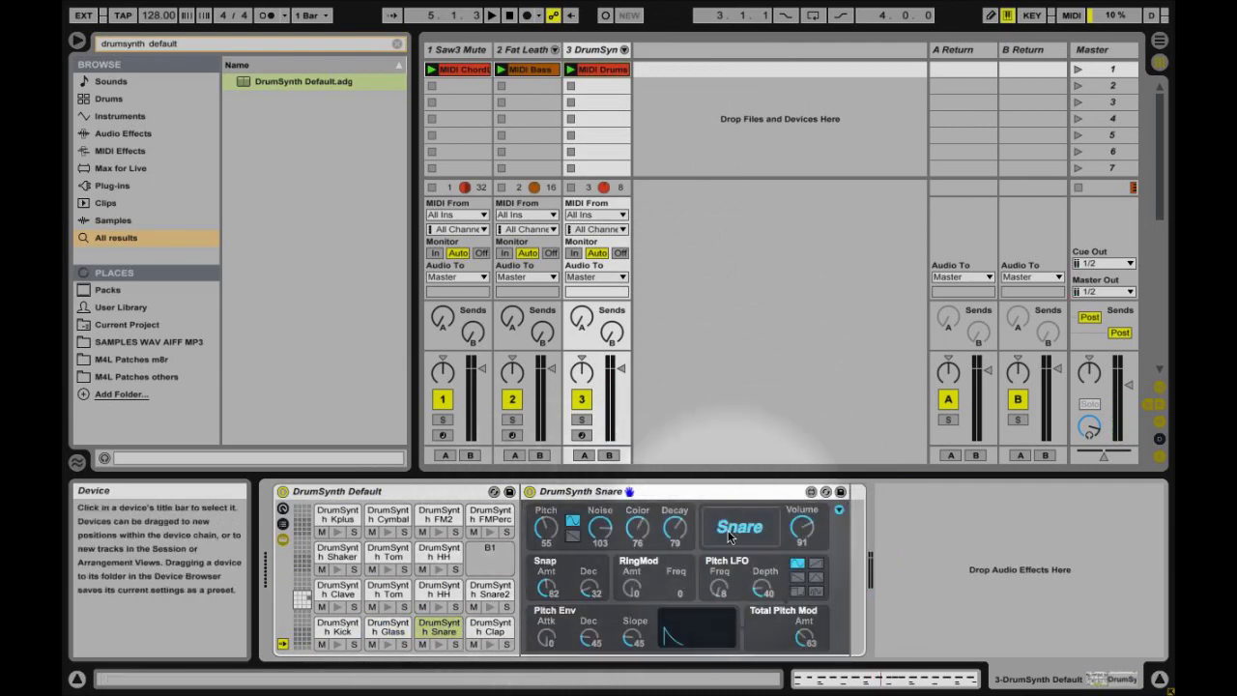
{"action": "left_click", "coordinate": [490, 626]}
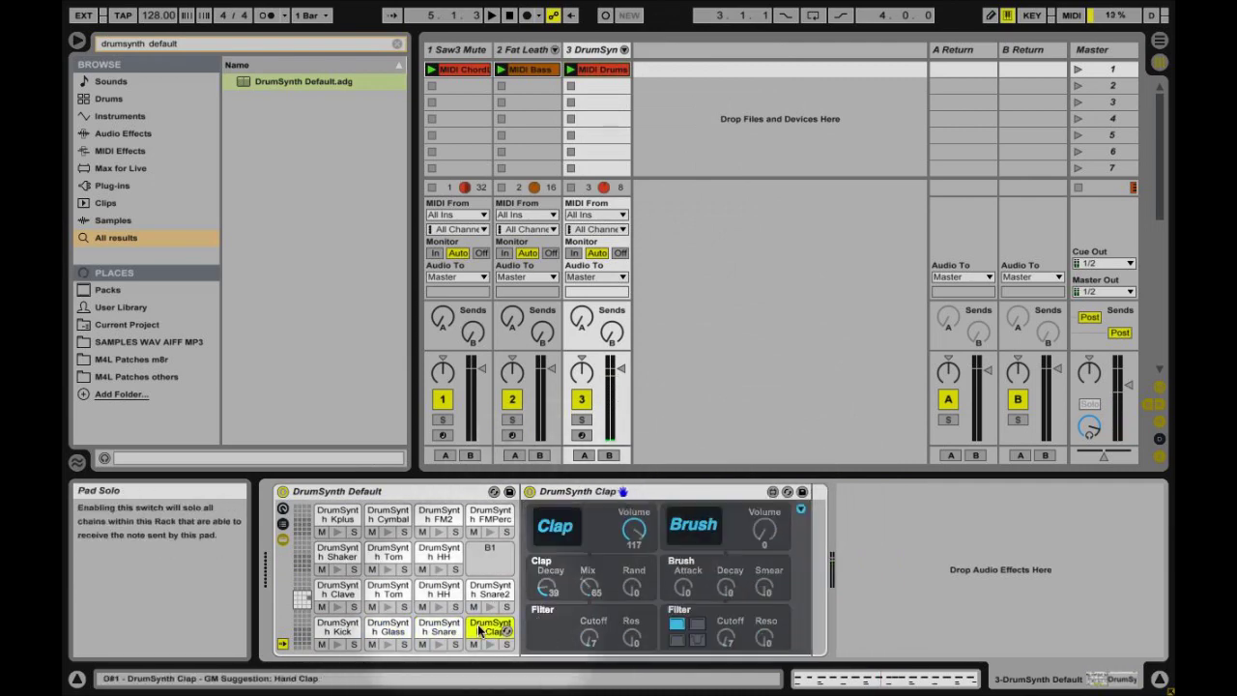
{"action": "left_click", "coordinate": [560, 524]}
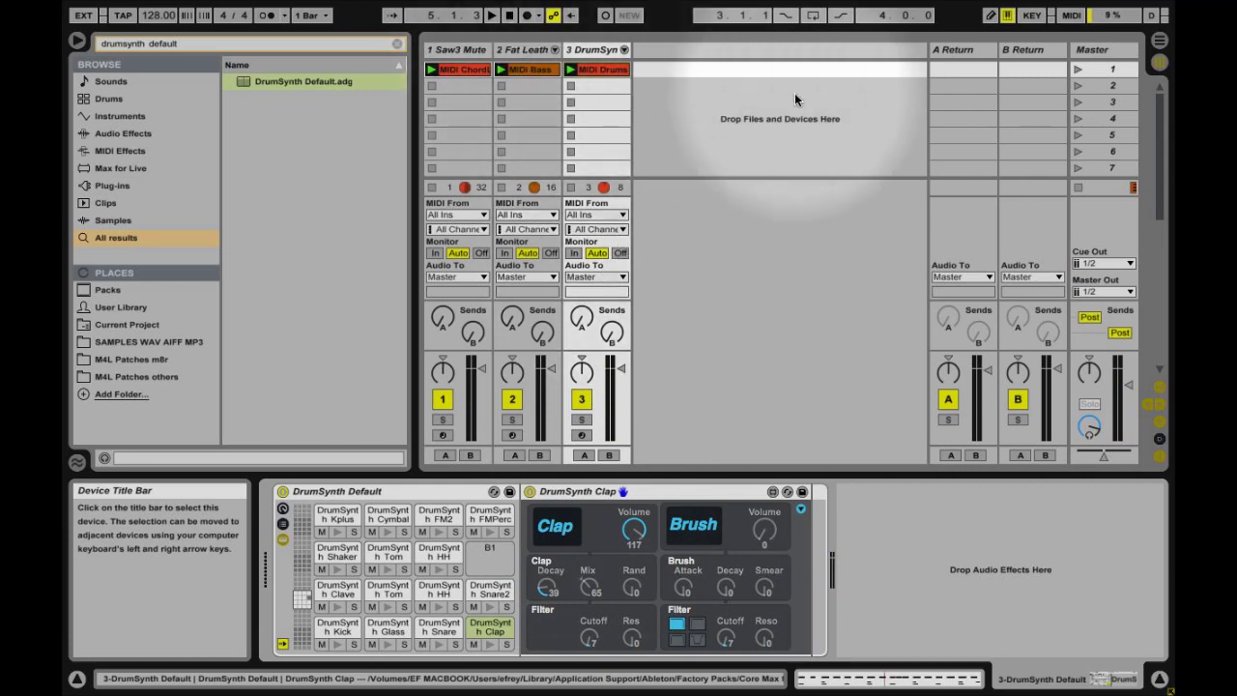
Play scene 1, transpose all notes of the MIDI Bass clip down one octave, and stop playback
{"action": "left_click", "coordinate": [1078, 67]}
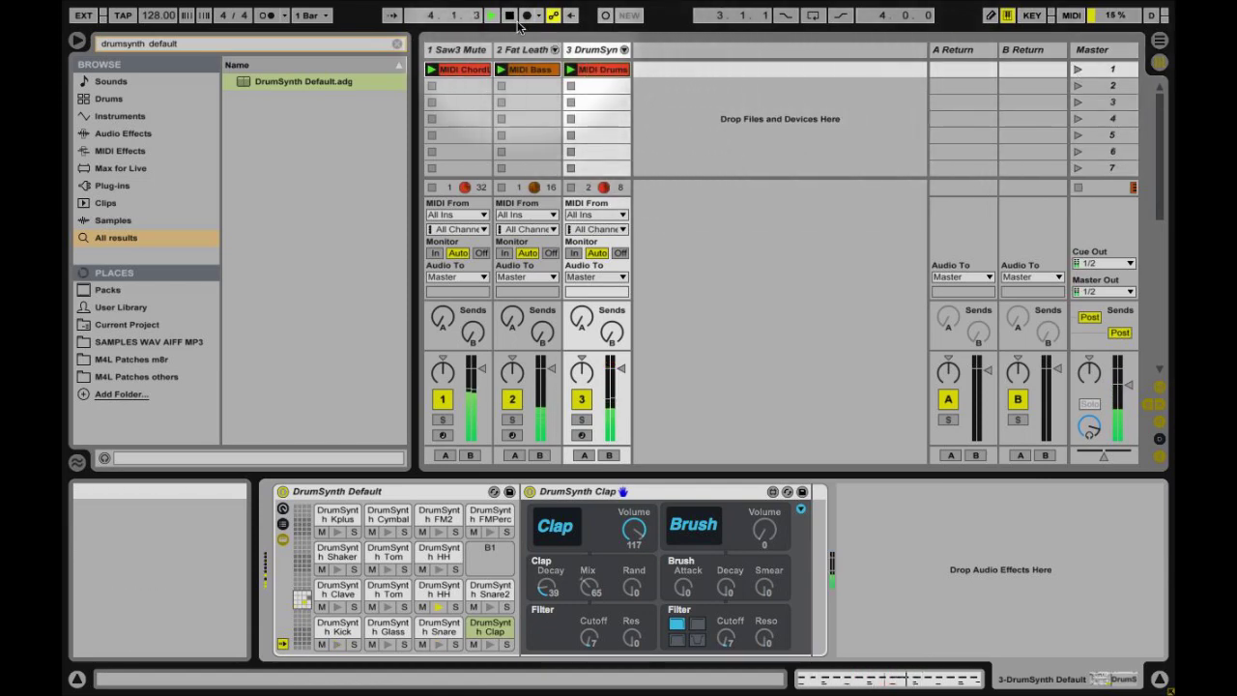
{"action": "double_click", "coordinate": [532, 68]}
{"action": "key", "text": "super+a"}
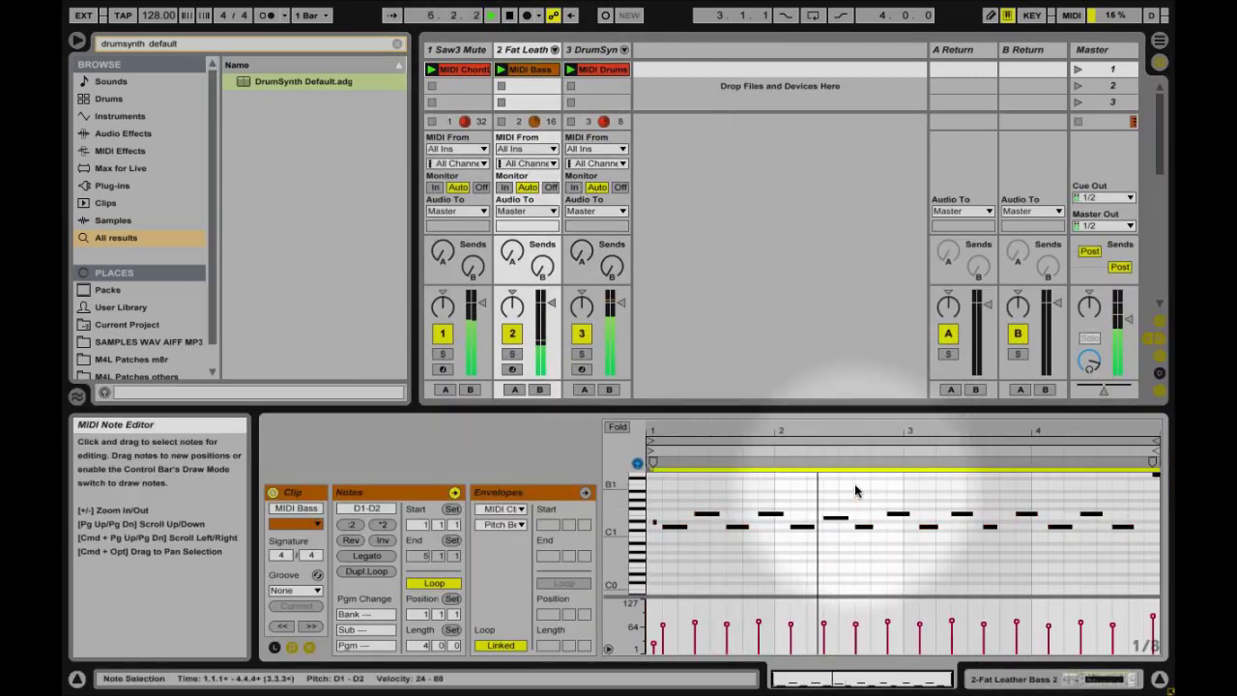
{"action": "key", "text": "shift+Down"}
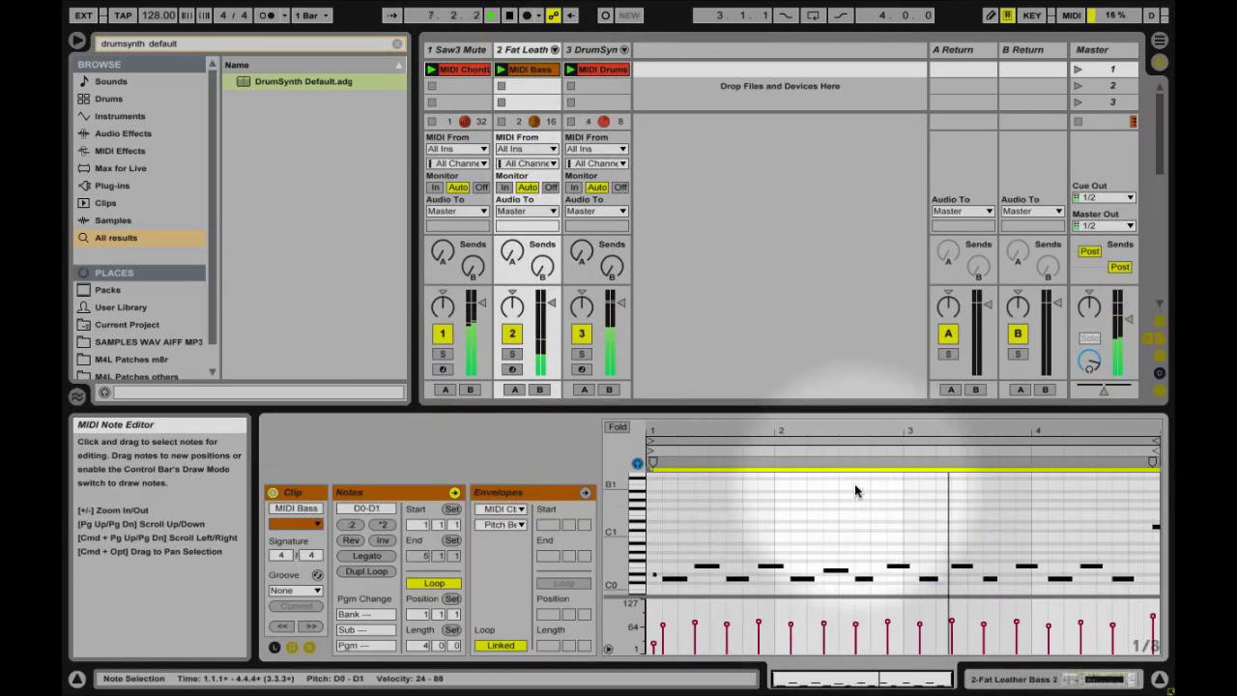
{"action": "left_click", "coordinate": [510, 15]}
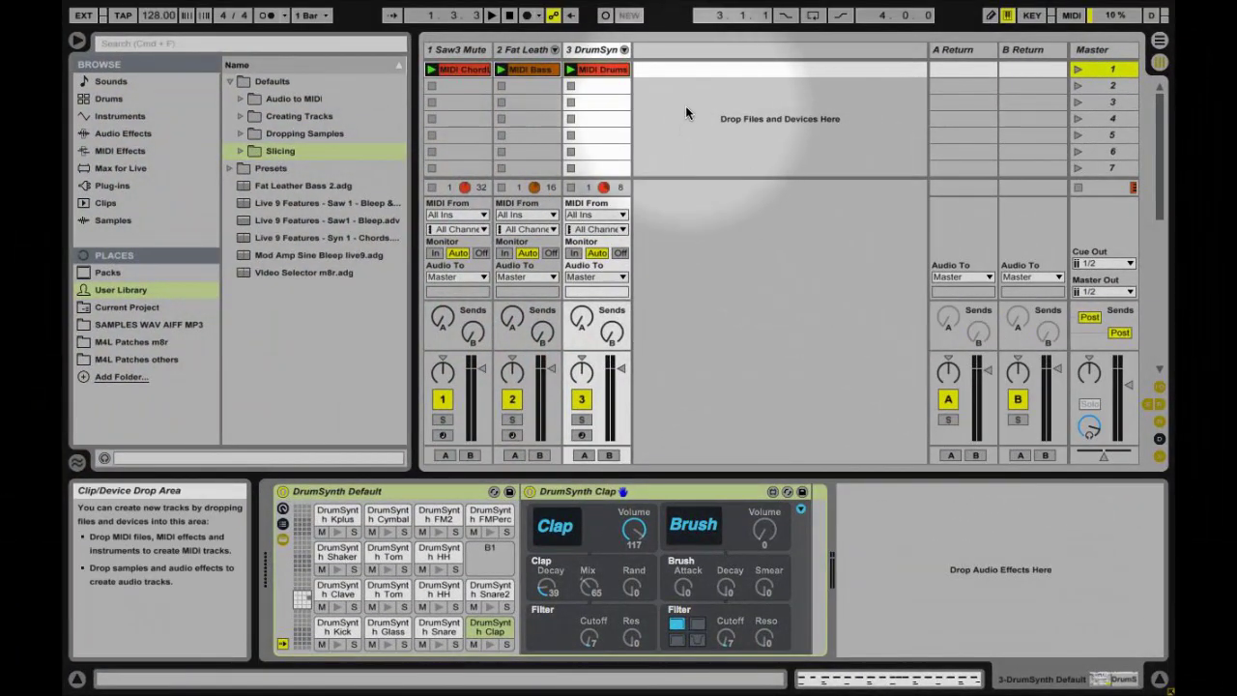
Insert an audio track after the DrumSynth track and lower its volume to about -12.5 dB
{"action": "right_click", "coordinate": [687, 107]}
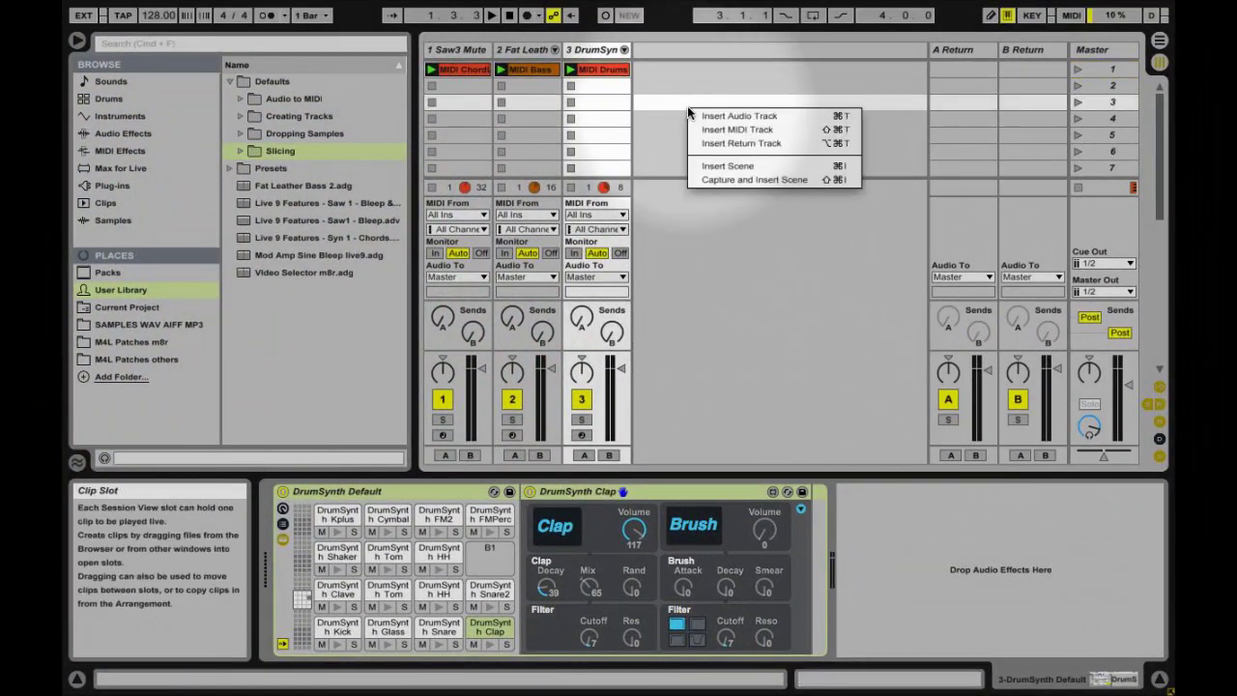
{"action": "left_click", "coordinate": [762, 116]}
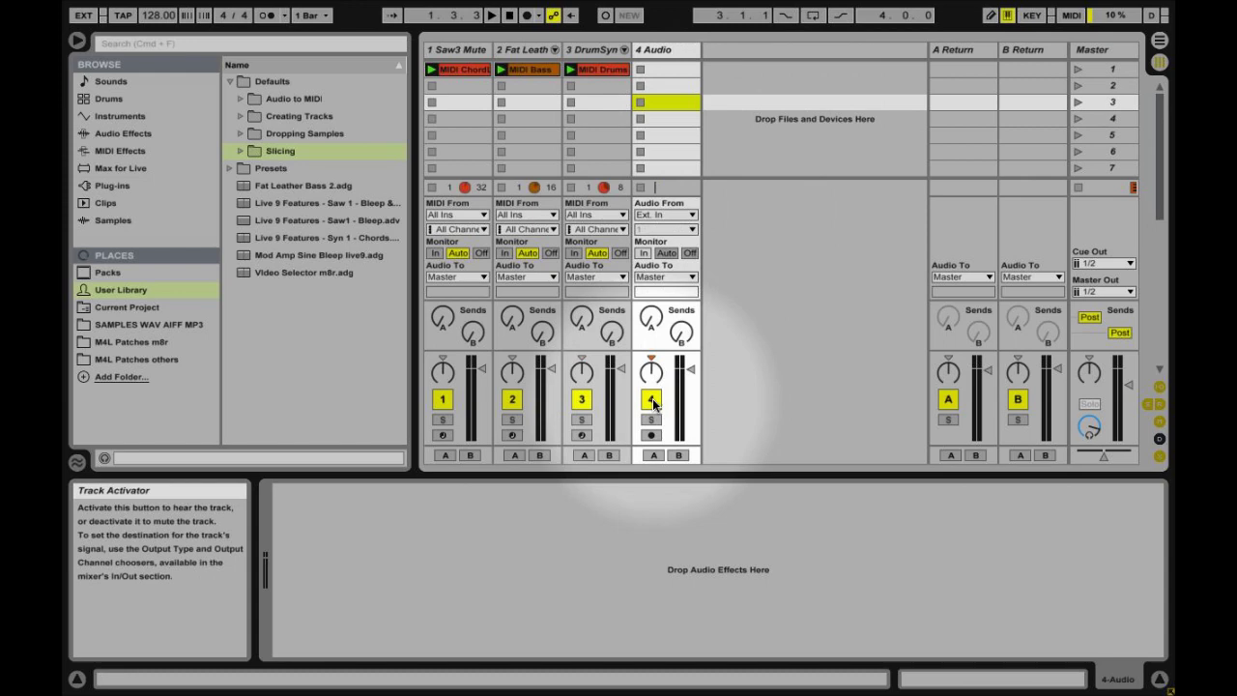
{"action": "left_click", "coordinate": [653, 404]}
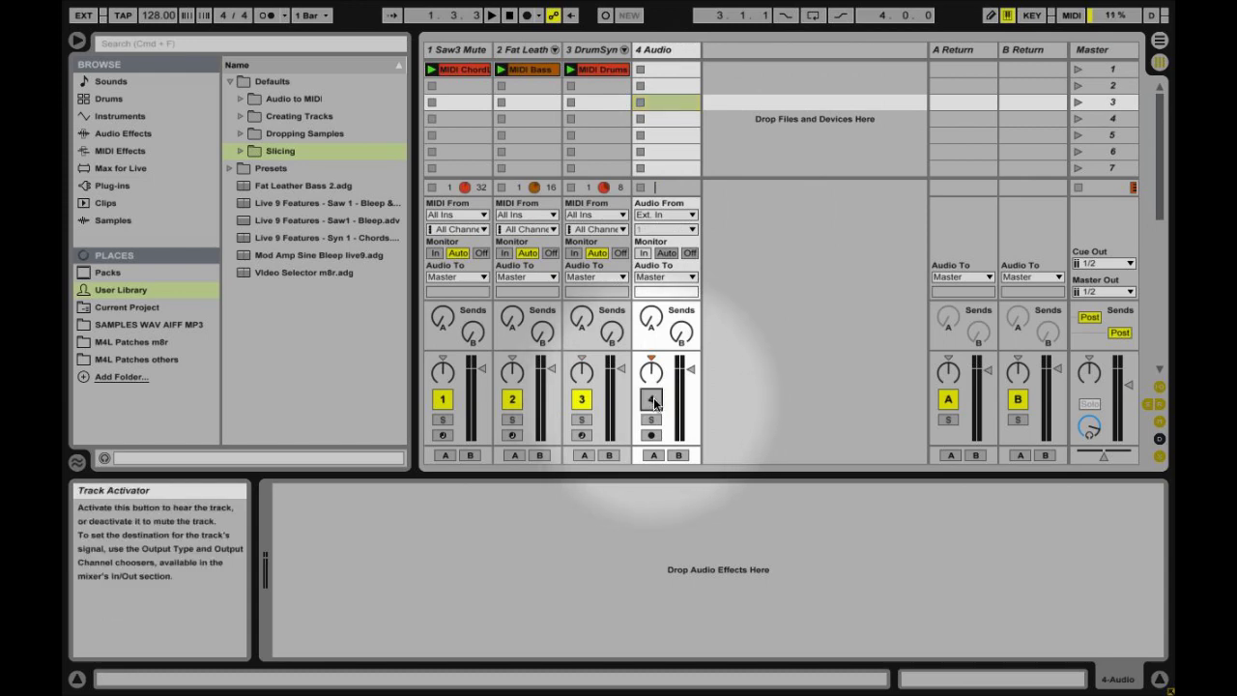
{"action": "left_click", "coordinate": [652, 403]}
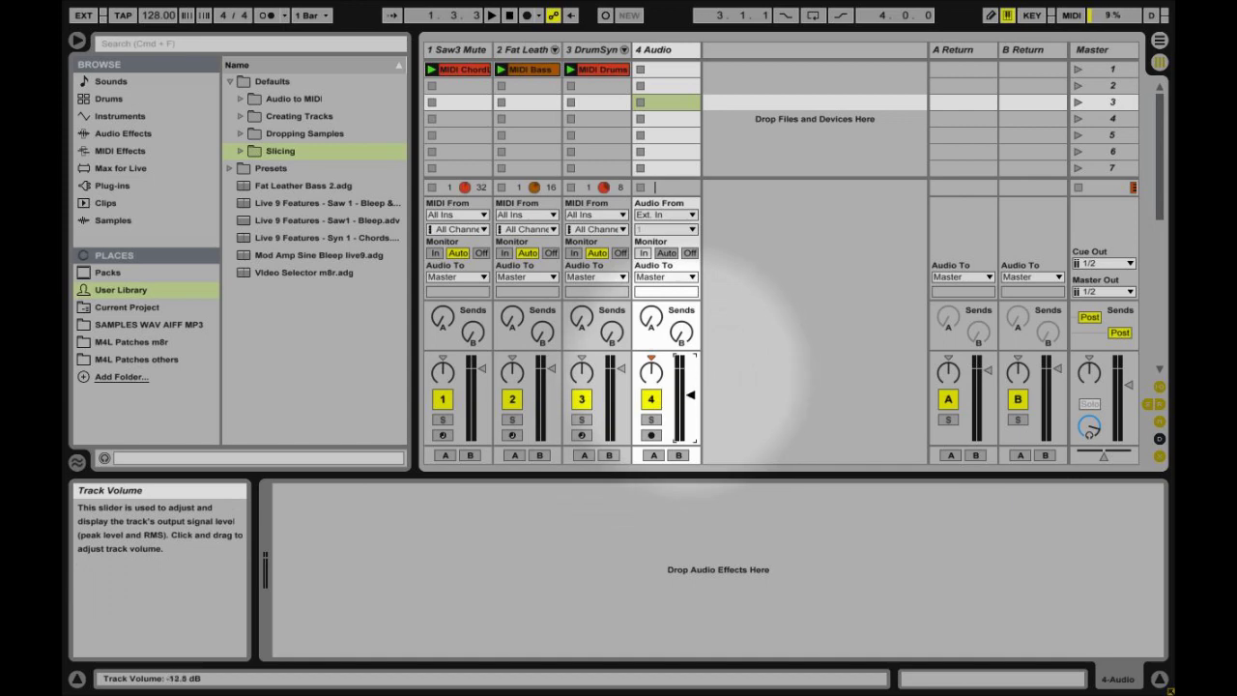
Deactivate the 4 Audio track, assign it to crossfader side A, and change its monitoring mode
{"action": "left_click", "coordinate": [655, 403]}
{"action": "left_click", "coordinate": [653, 456]}
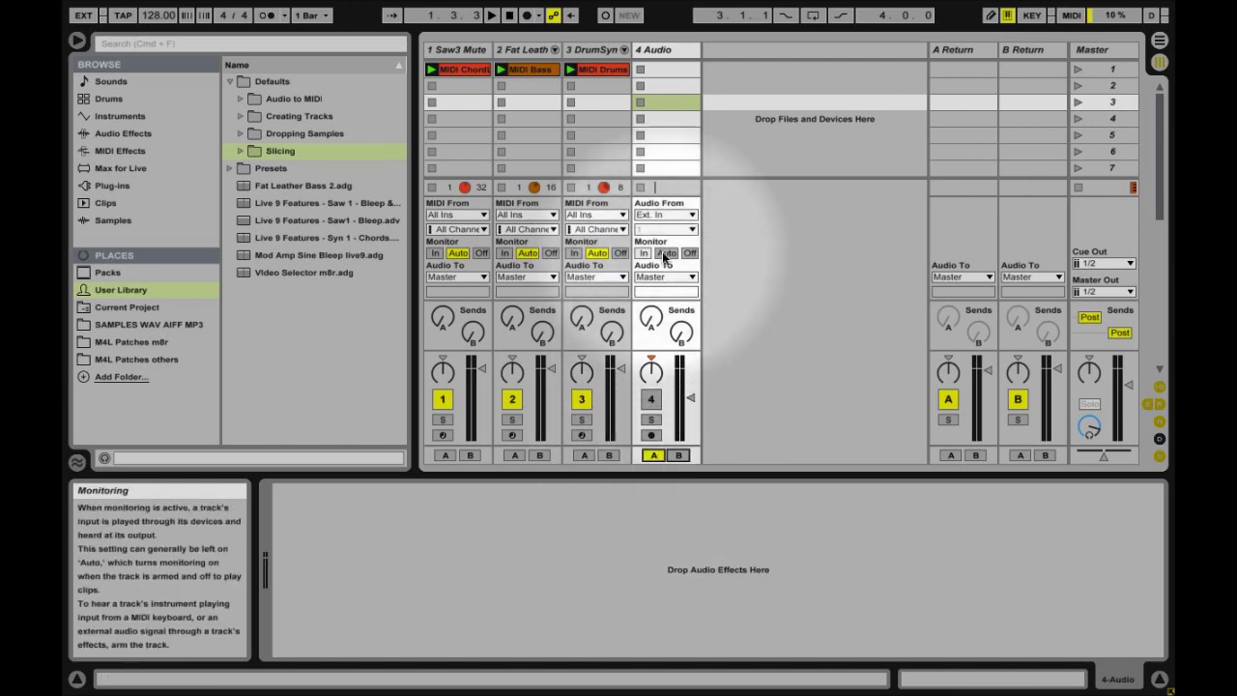
{"action": "left_click", "coordinate": [689, 252]}
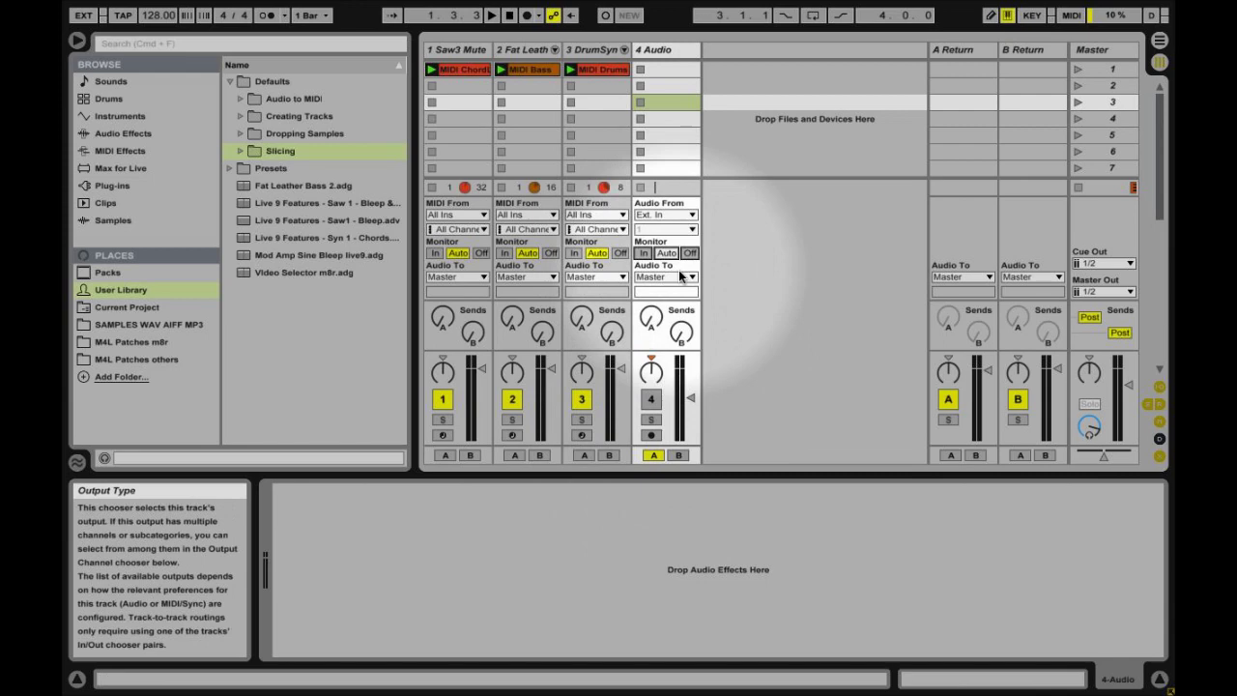
Add the EQ Three audio effect to the 4 Audio track
{"action": "left_click", "coordinate": [184, 153]}
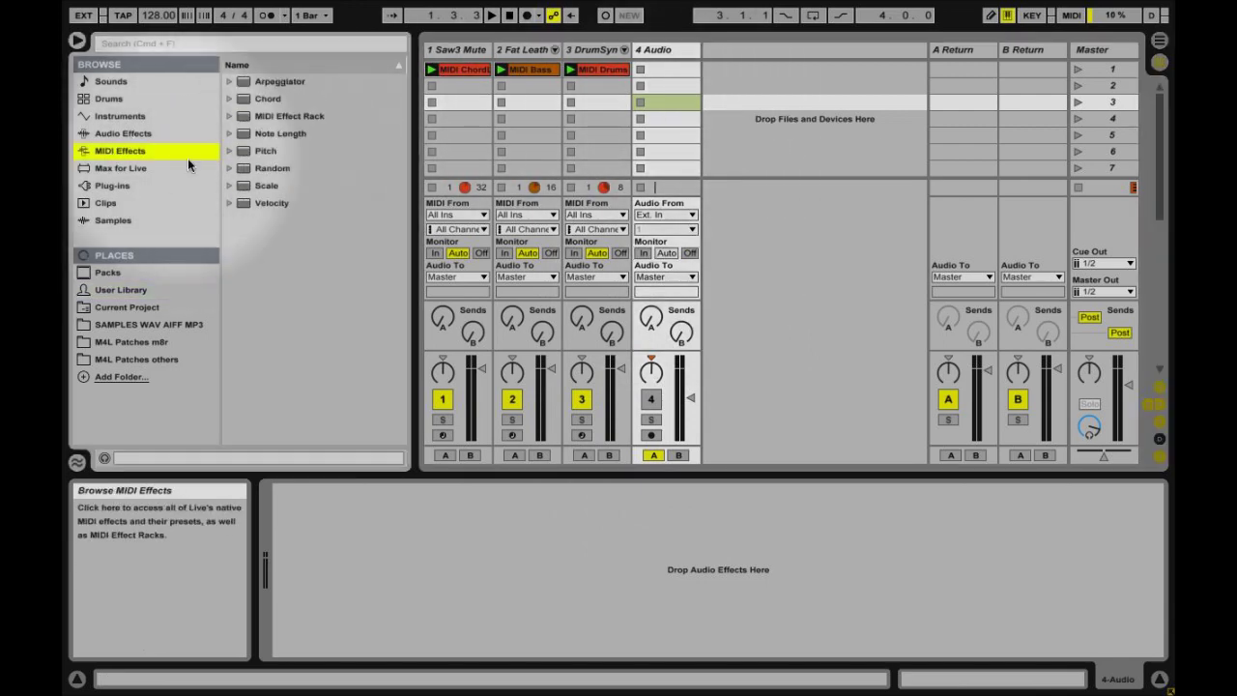
{"action": "key", "text": "Up"}
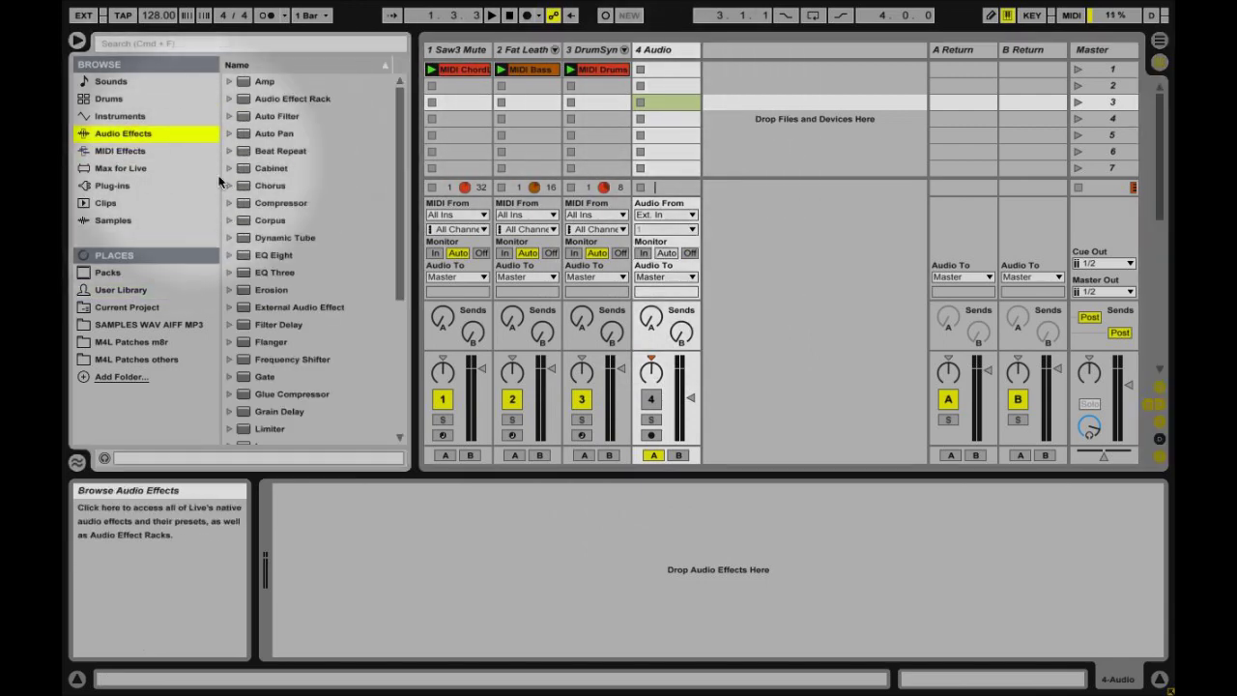
{"action": "left_click_drag", "start_coordinate": [276, 273], "coordinate": [503, 538]}
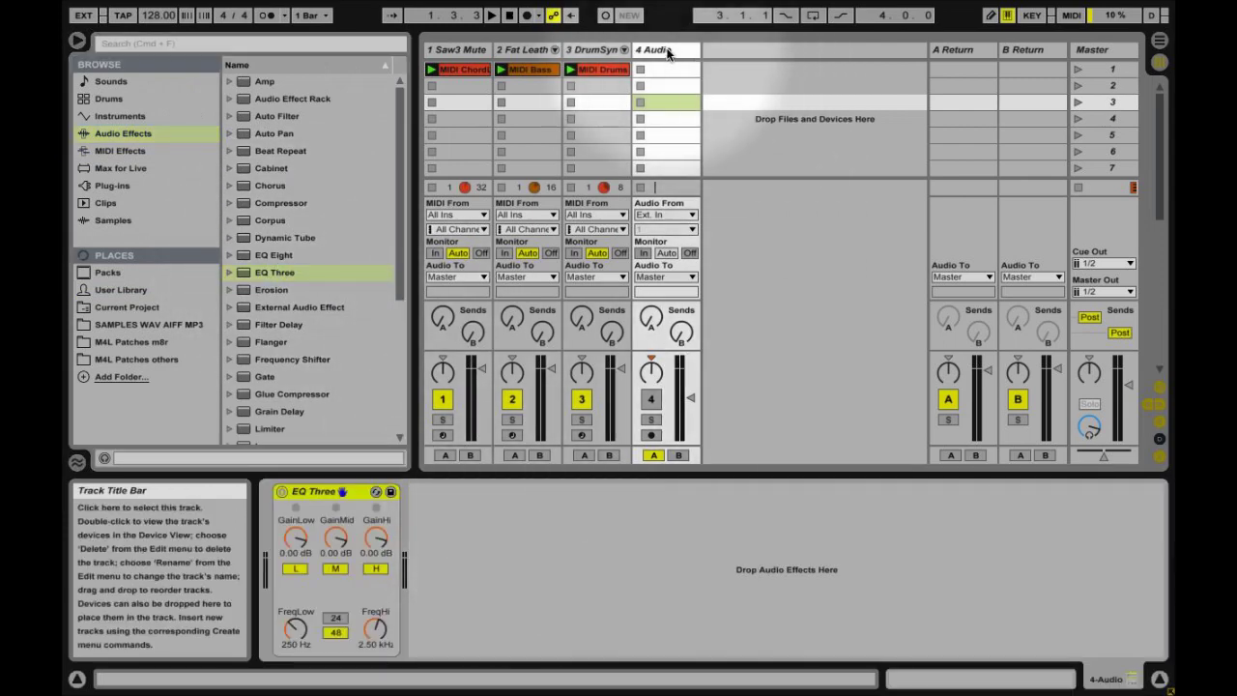
Save the 4 Audio track as the default audio track, overwriting the existing default
{"action": "right_click", "coordinate": [667, 51]}
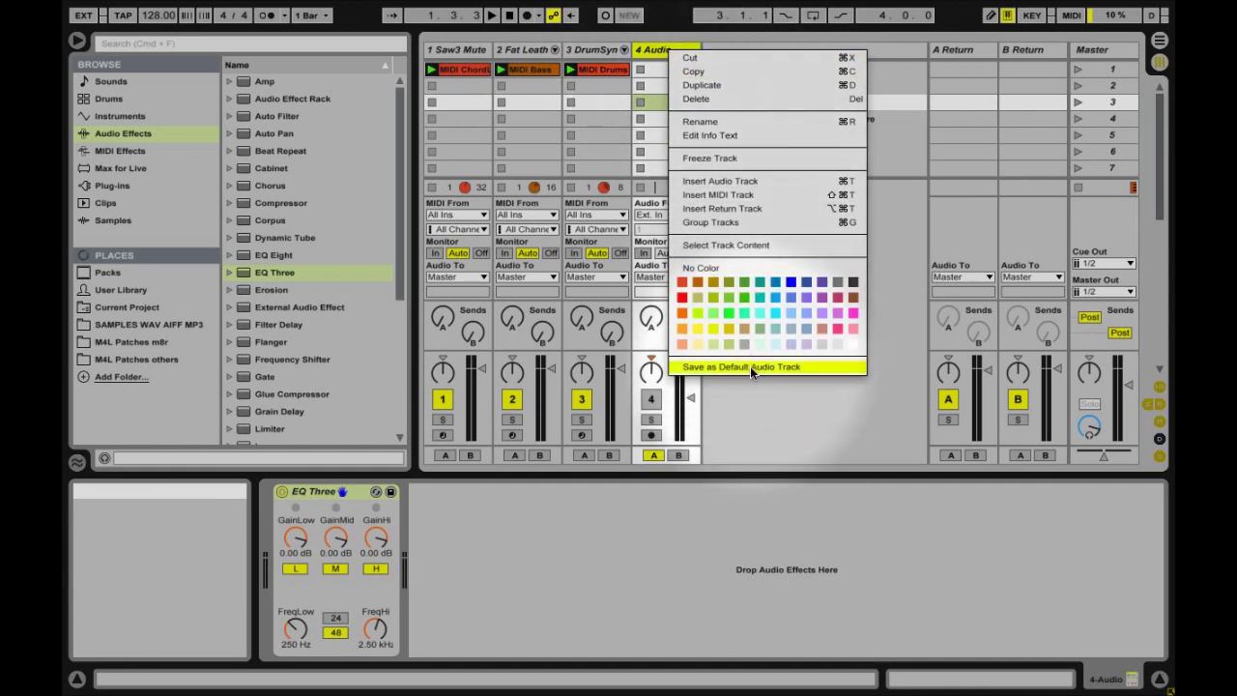
{"action": "left_click", "coordinate": [809, 375]}
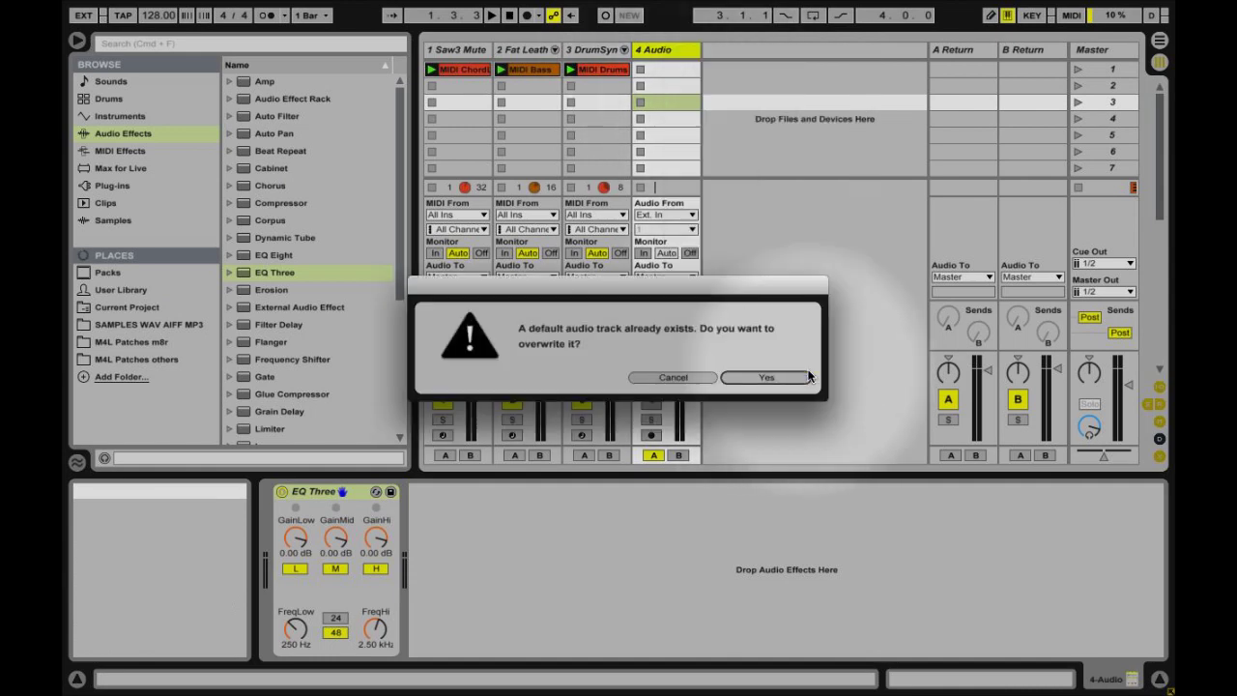
{"action": "left_click", "coordinate": [785, 378]}
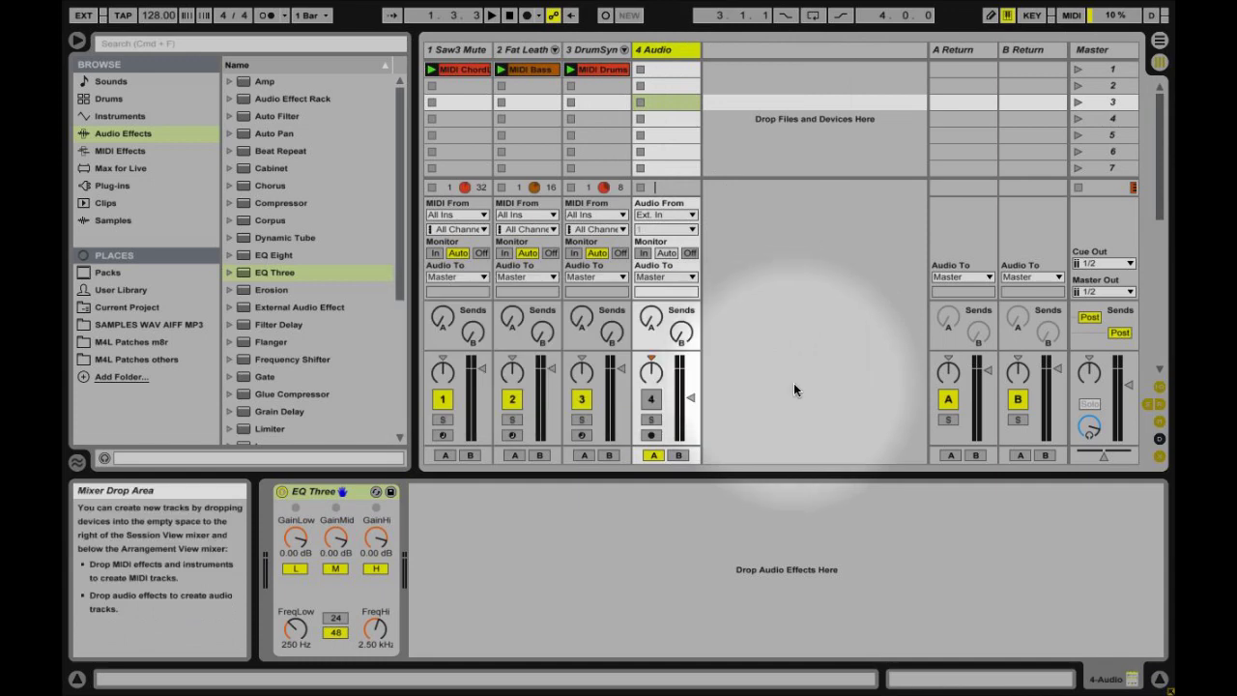
Insert another audio track after 4 Audio to try out the saved default settings
{"action": "right_click", "coordinate": [762, 106]}
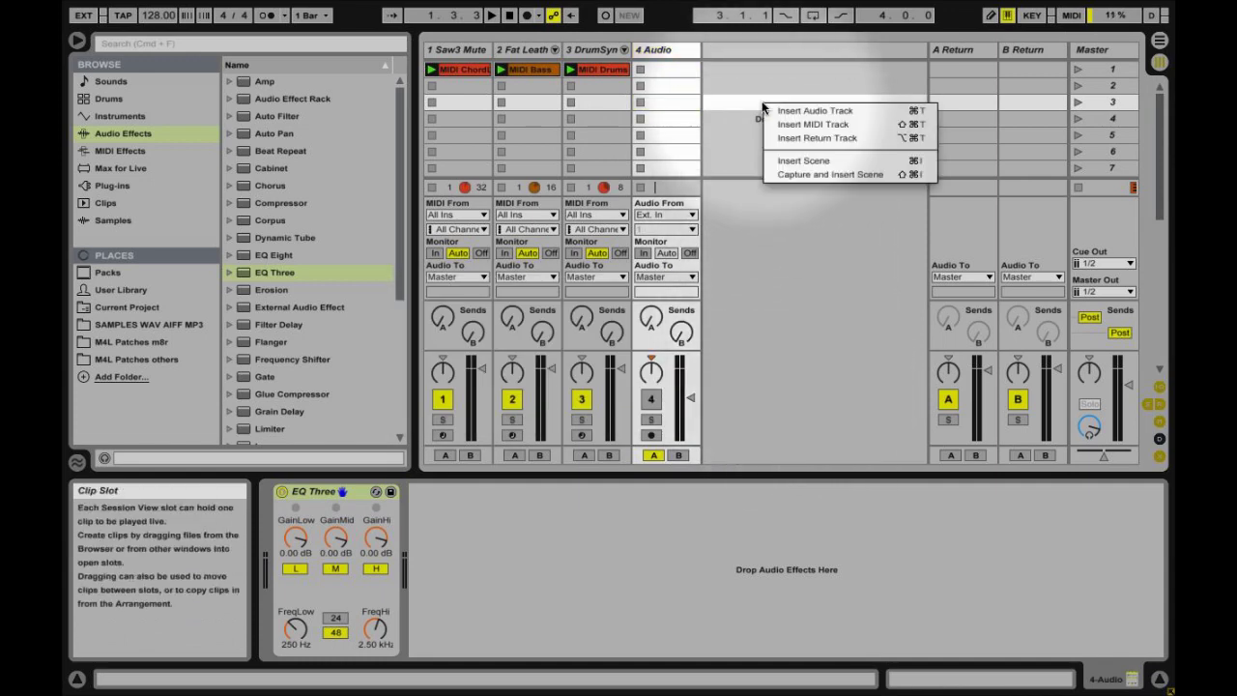
{"action": "left_click", "coordinate": [826, 110]}
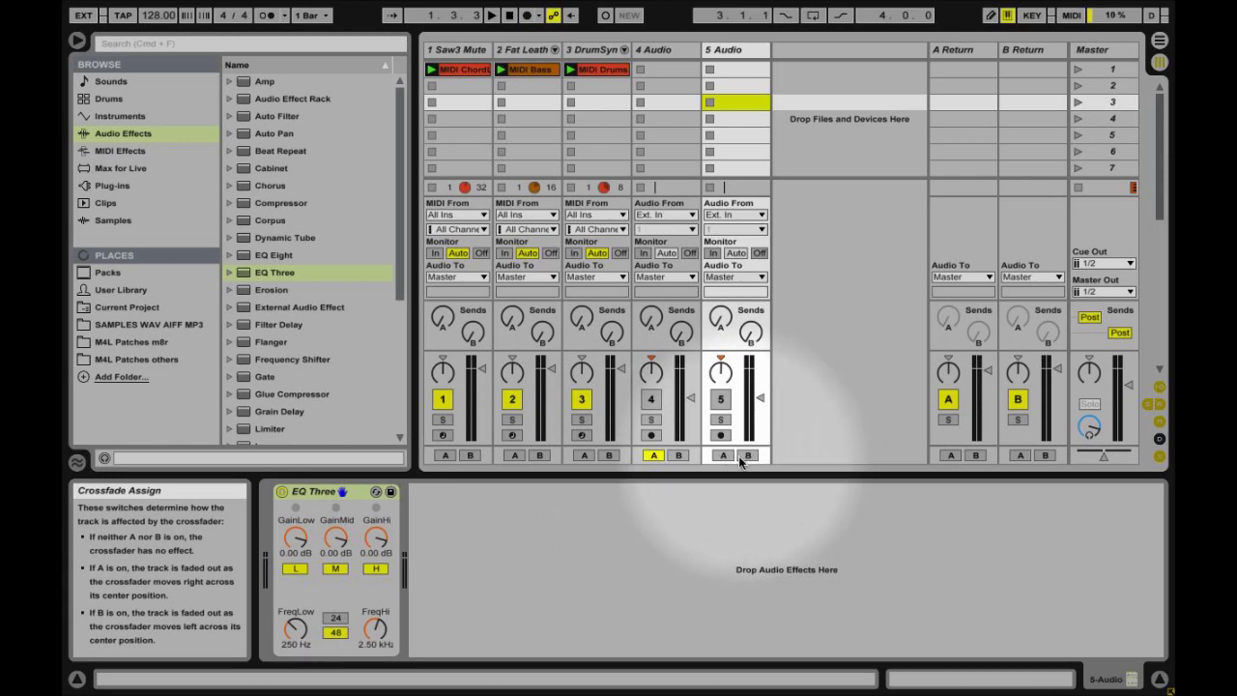
{"action": "left_click_drag", "start_coordinate": [720, 317], "coordinate": [720, 311]}
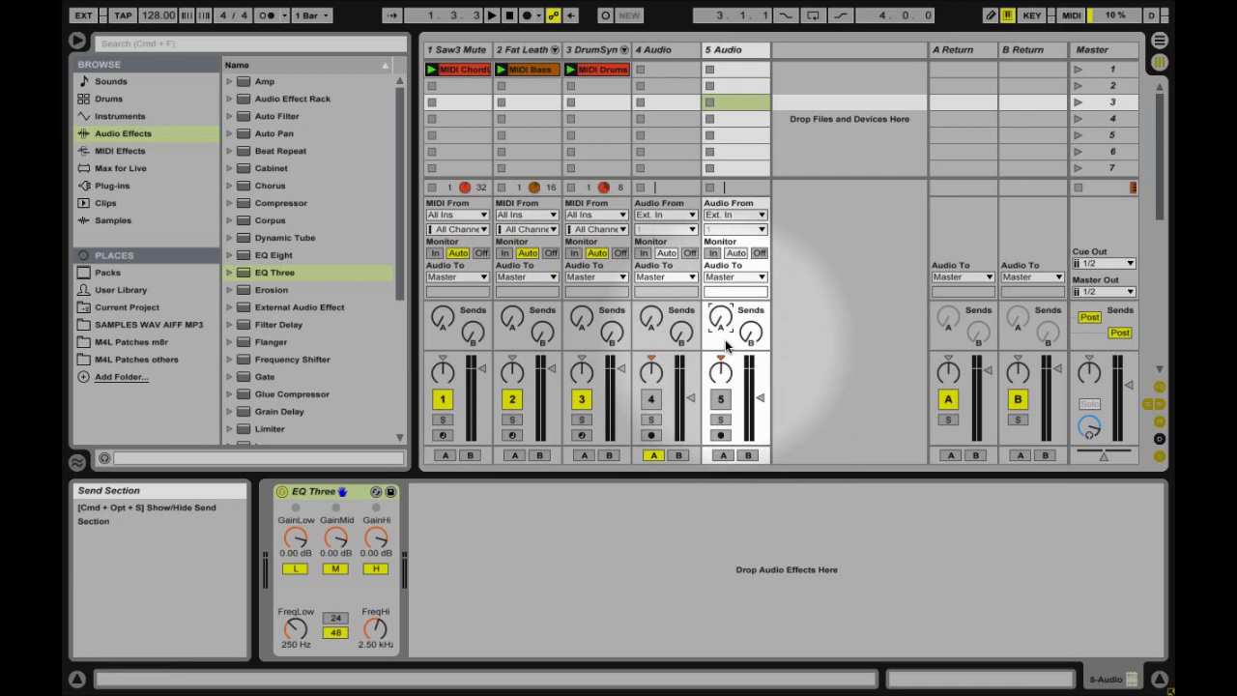
Look in the User Library under Defaults, Creating Tracks, Audio Track for the saved Default Audio Track.als
{"action": "left_click", "coordinate": [135, 295]}
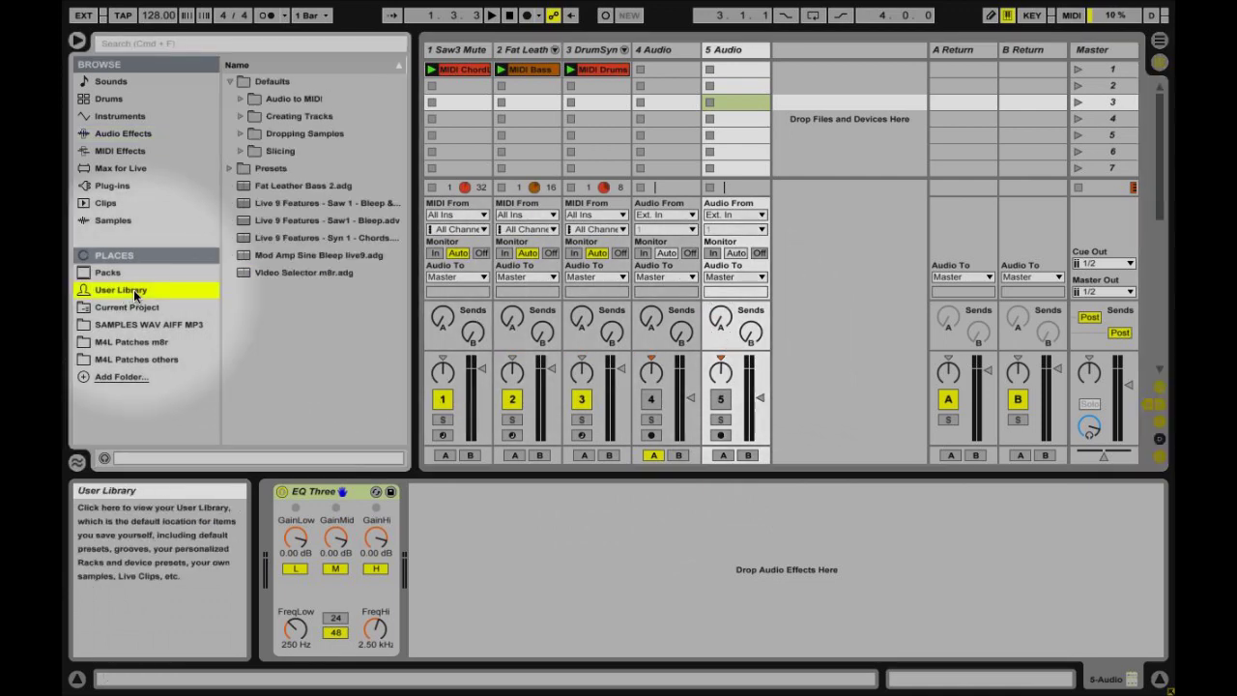
{"action": "left_click", "coordinate": [276, 83]}
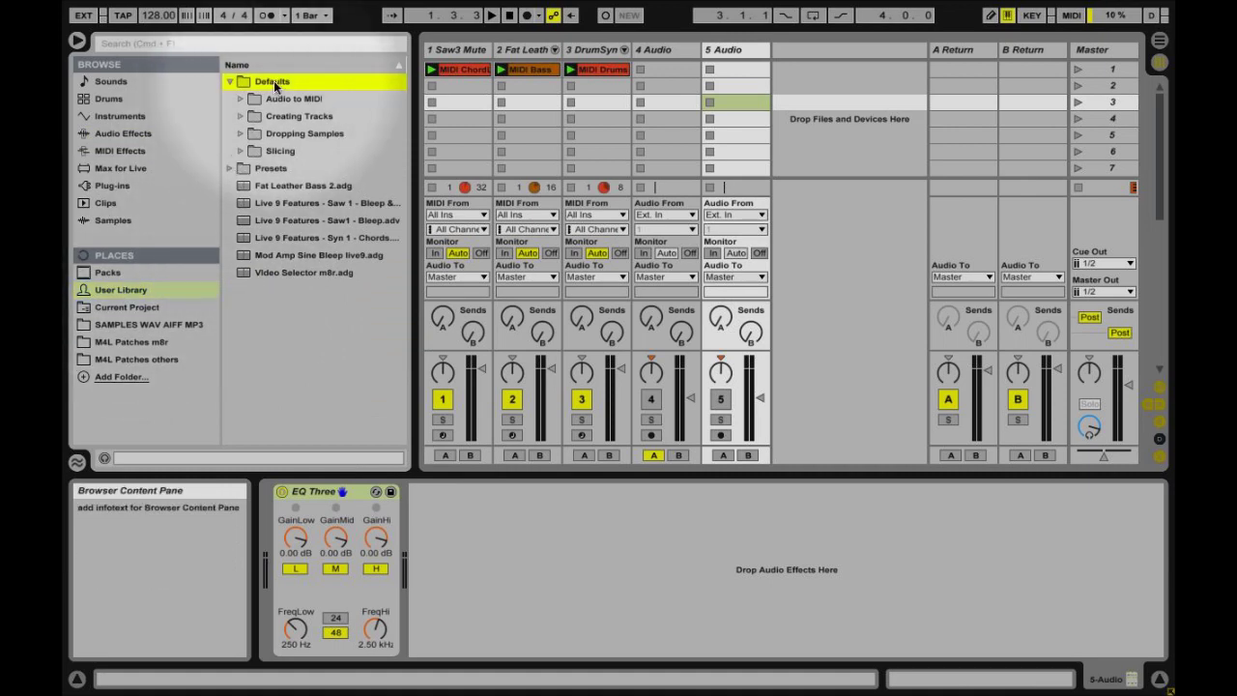
{"action": "left_click", "coordinate": [299, 117]}
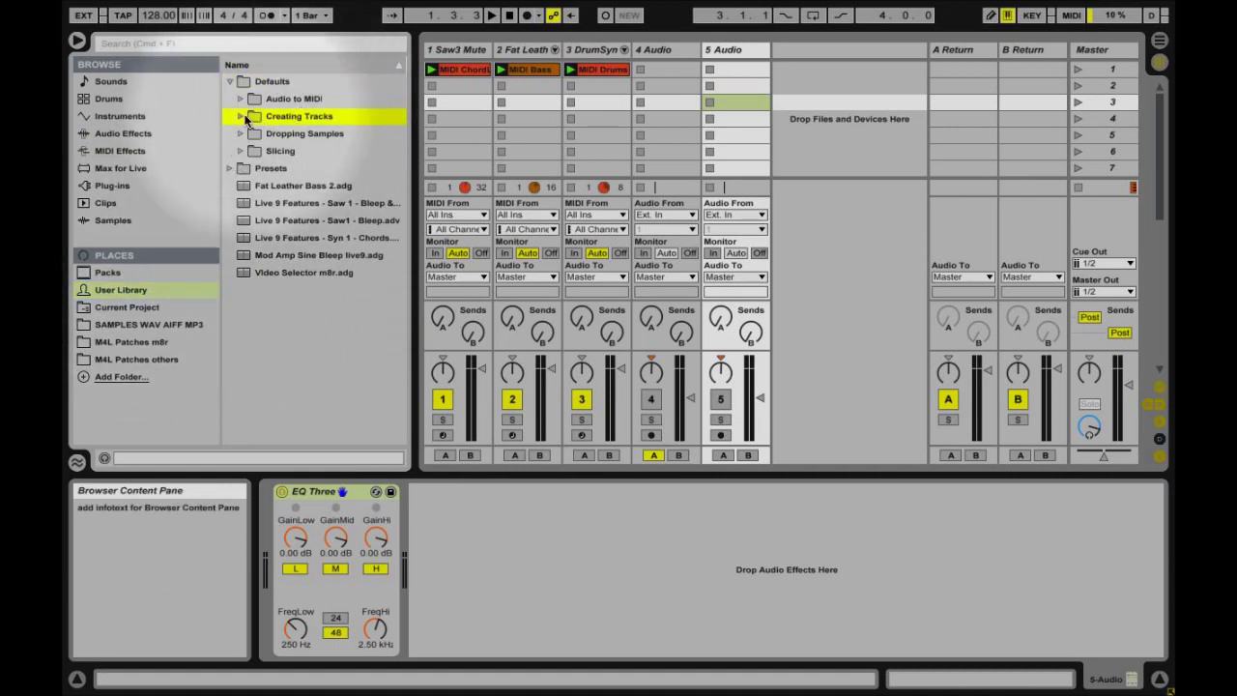
{"action": "left_click", "coordinate": [241, 116]}
{"action": "double_click", "coordinate": [310, 136]}
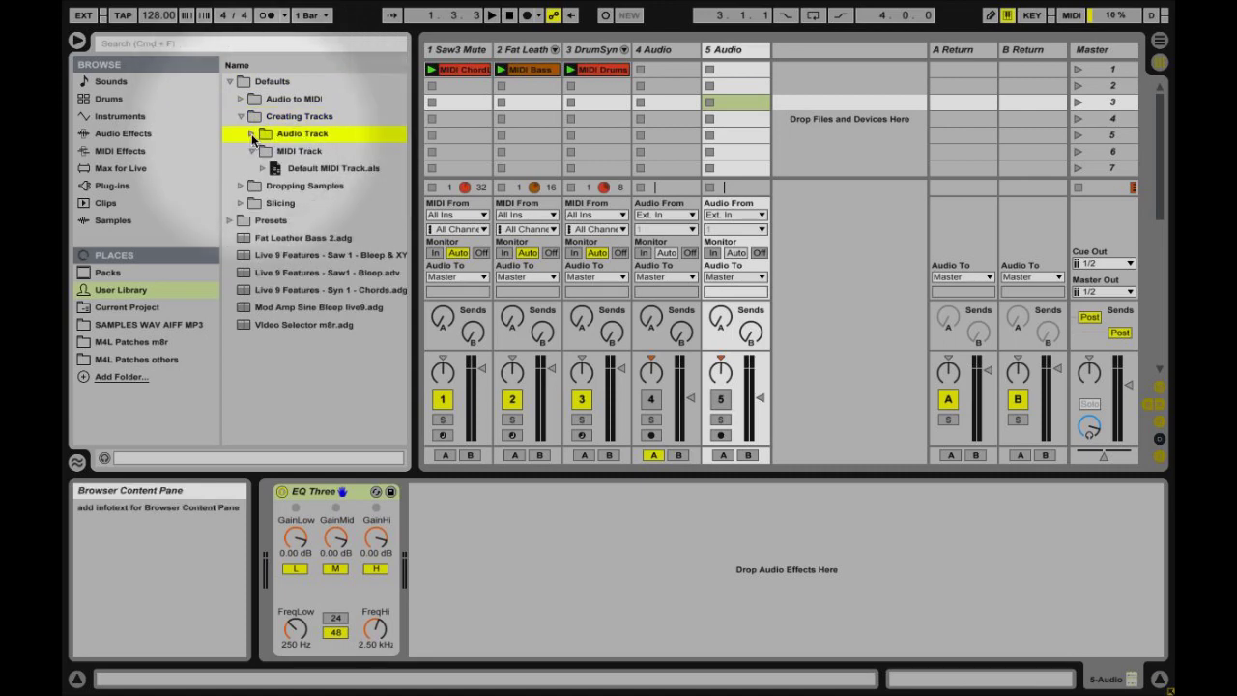
{"action": "left_click", "coordinate": [317, 152]}
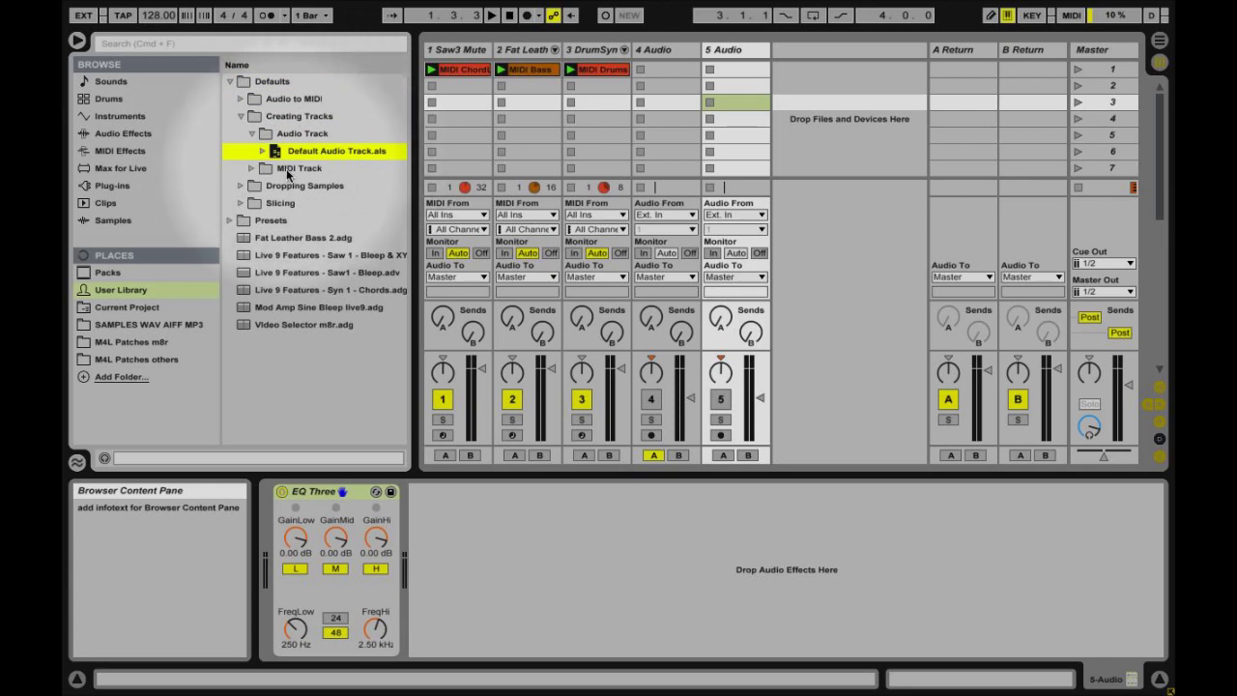
Look over the MIDI Track, Audio to MIDI, Dropping Samples and Slicing folders under the User Library's Defaults
{"action": "left_click", "coordinate": [290, 169]}
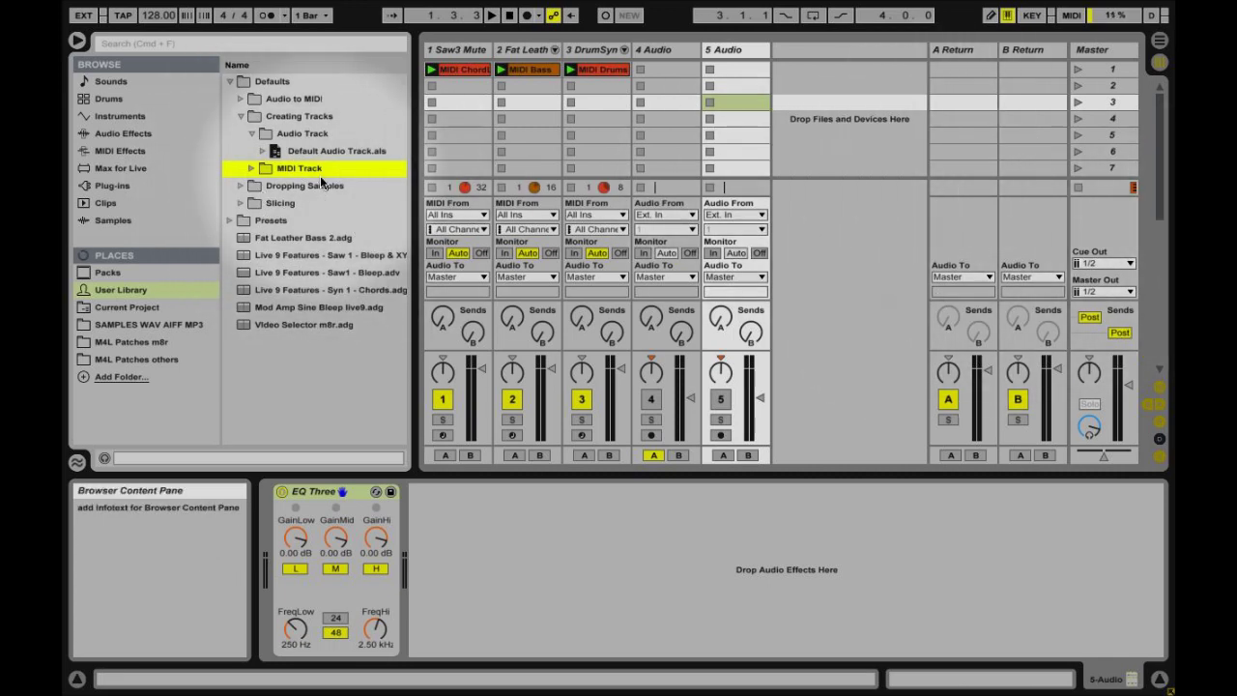
{"action": "left_click", "coordinate": [274, 87]}
{"action": "left_click", "coordinate": [241, 117]}
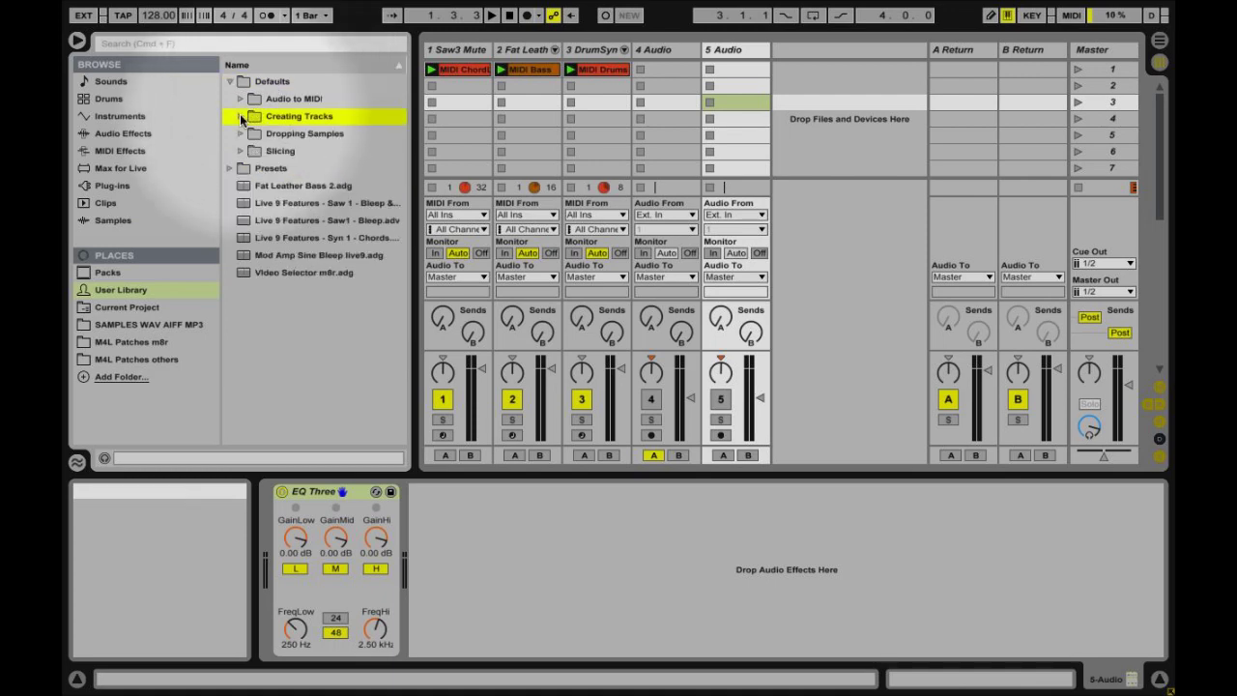
{"action": "left_click", "coordinate": [290, 99]}
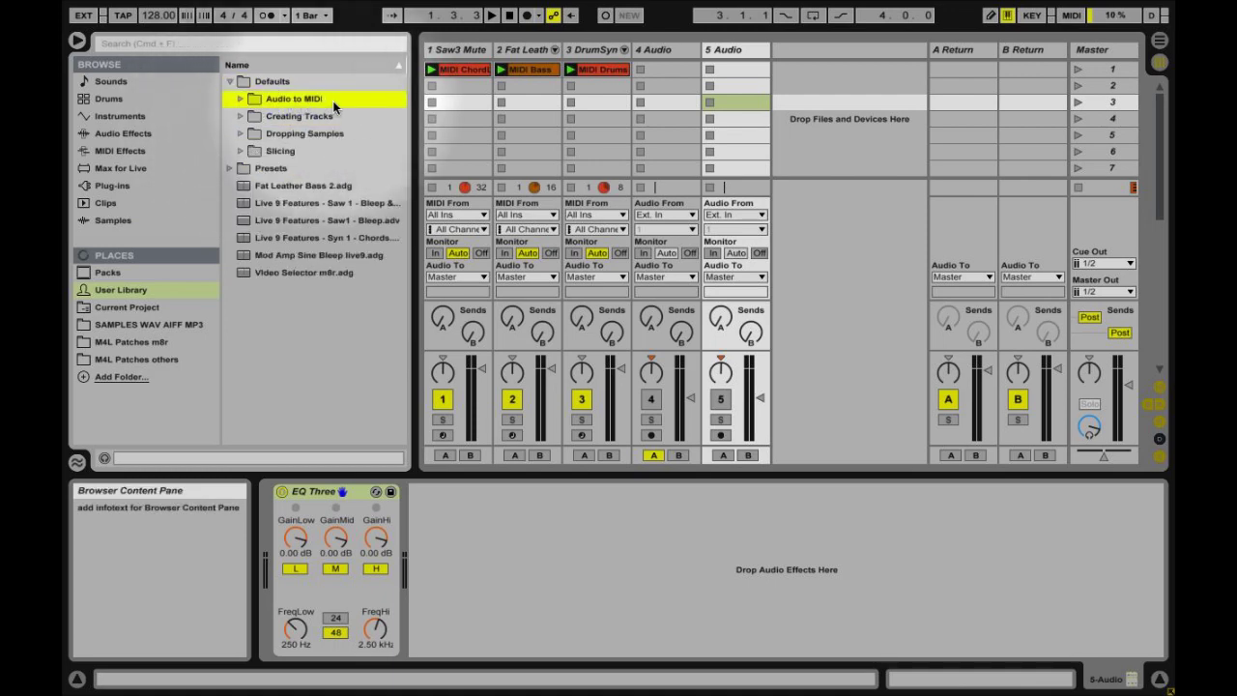
{"action": "left_click", "coordinate": [332, 134]}
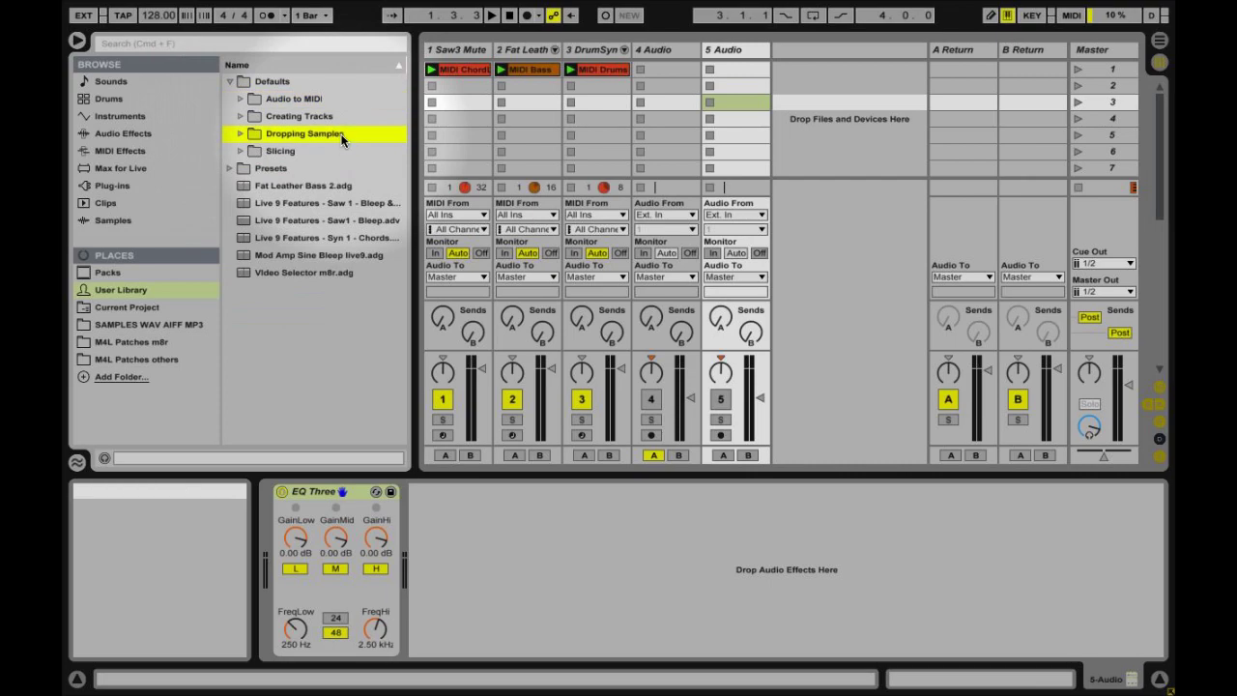
{"action": "left_click", "coordinate": [304, 152]}
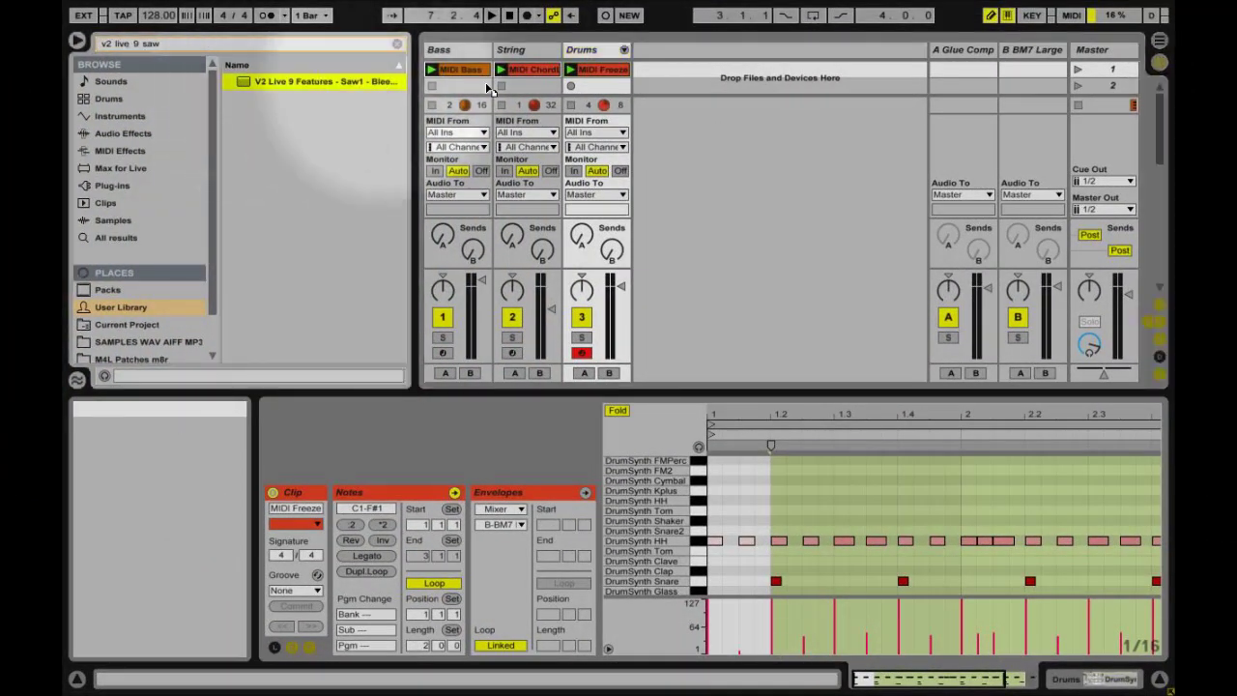
Load the V2 Live 9 Features - Saw1 - Bleep preset onto a new track and MIDI-map its first clip slot to channel 1, CC 46
{"action": "left_click_drag", "start_coordinate": [488, 88], "coordinate": [676, 114]}
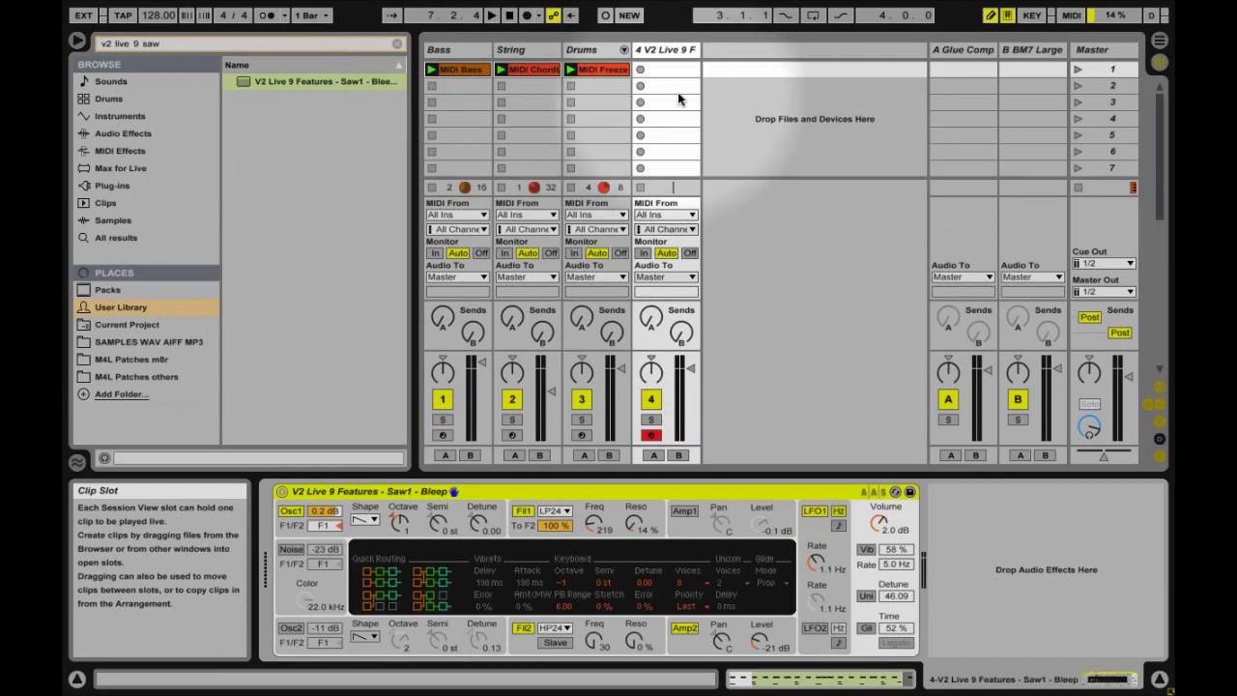
{"action": "left_click", "coordinate": [673, 68]}
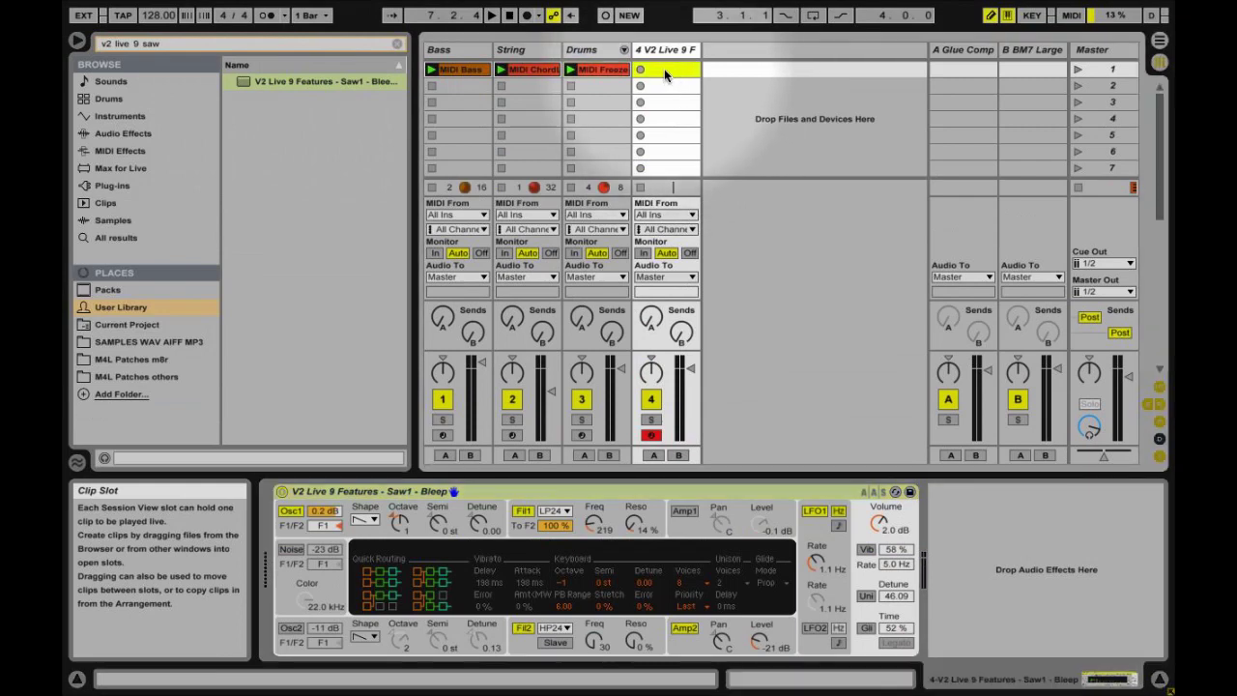
{"action": "left_click", "coordinate": [1071, 15]}
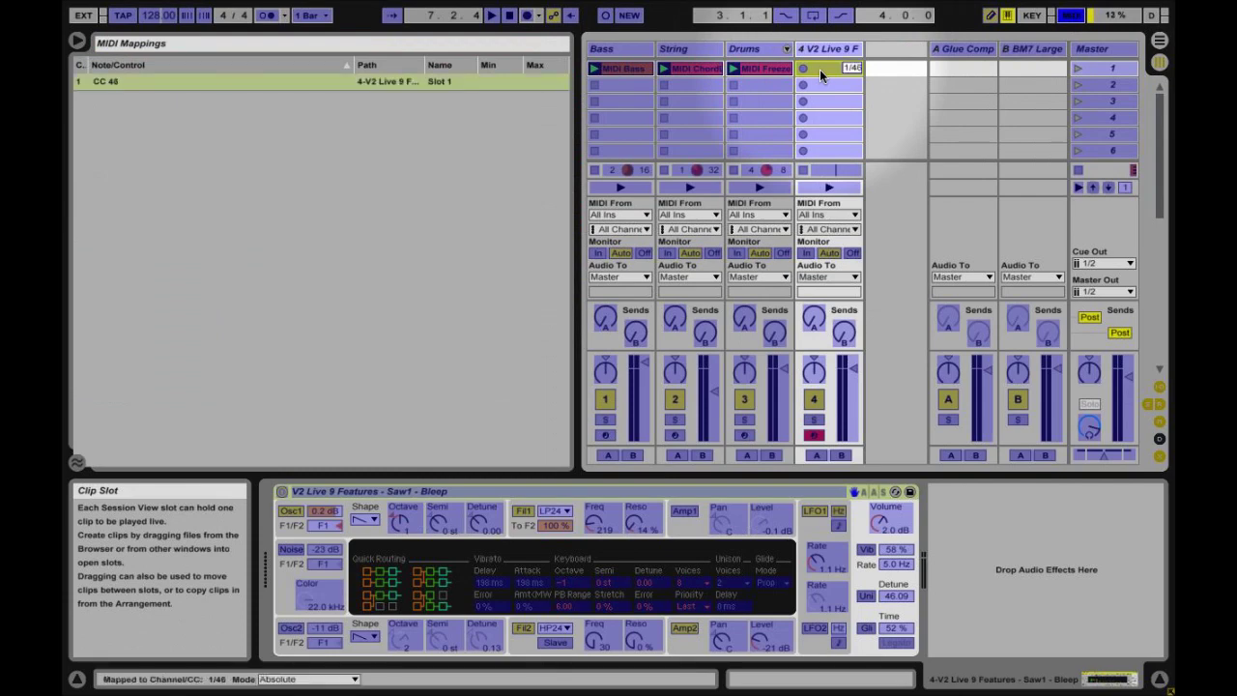
{"action": "left_click", "coordinate": [1070, 15]}
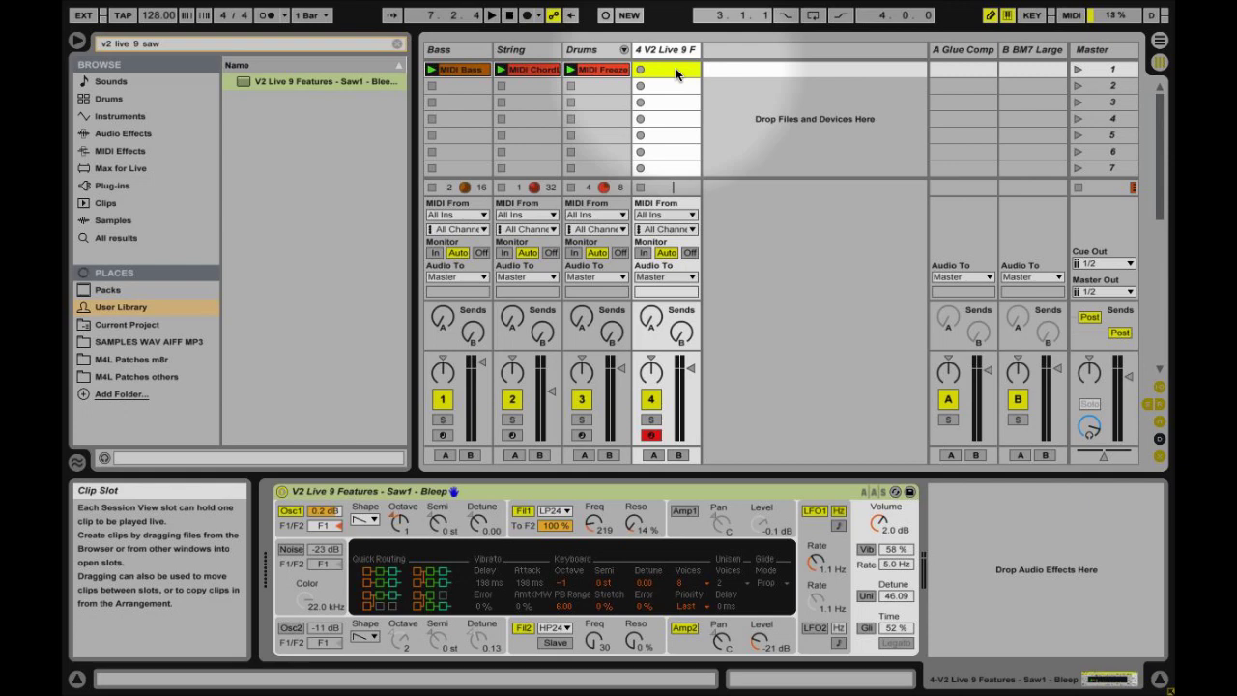
Record a two-bar MIDI clip into the first slot of track 4, stop playback and show the clip's notes
{"action": "key", "text": "Return"}
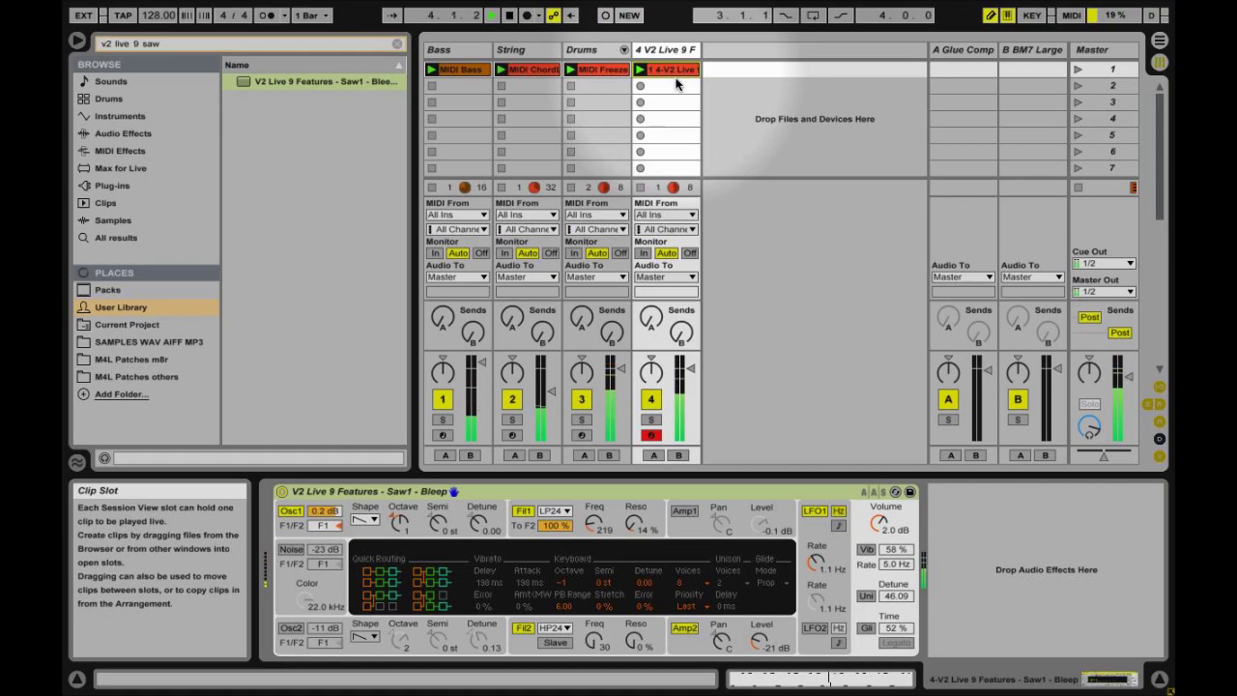
{"action": "left_click", "coordinate": [669, 70]}
{"action": "left_click", "coordinate": [508, 17]}
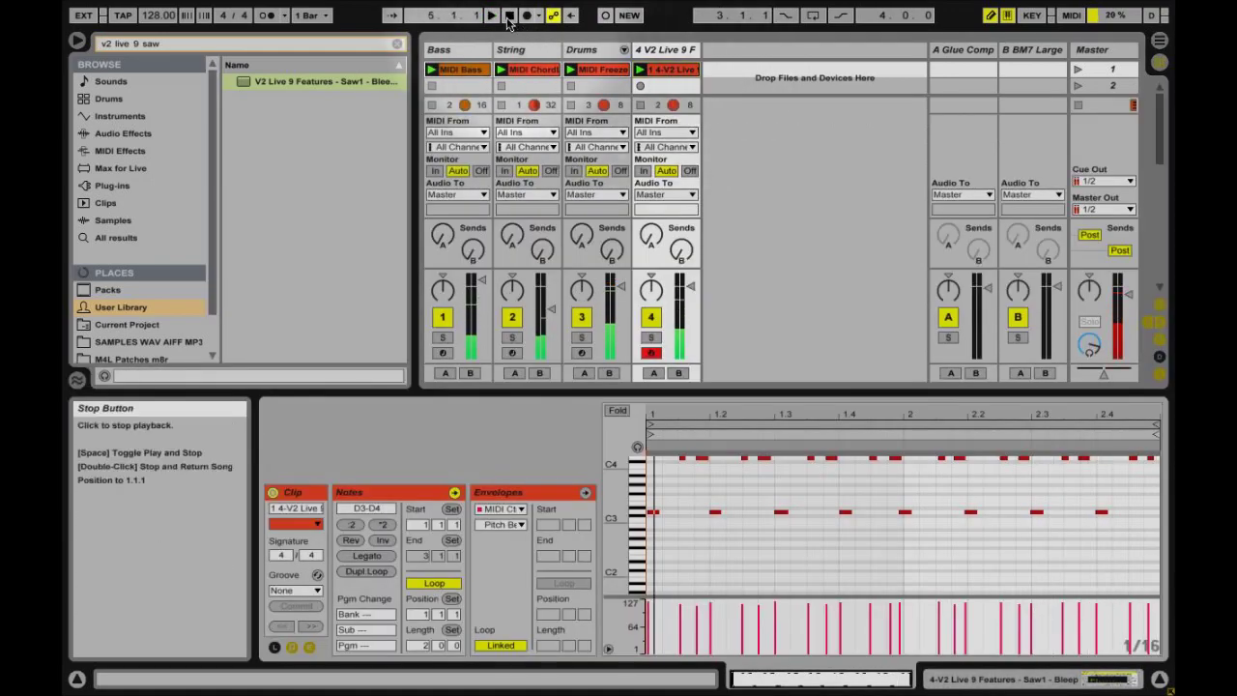
{"action": "scroll", "coordinate": [844, 479], "scroll_direction": "down", "scroll_amount": 2}
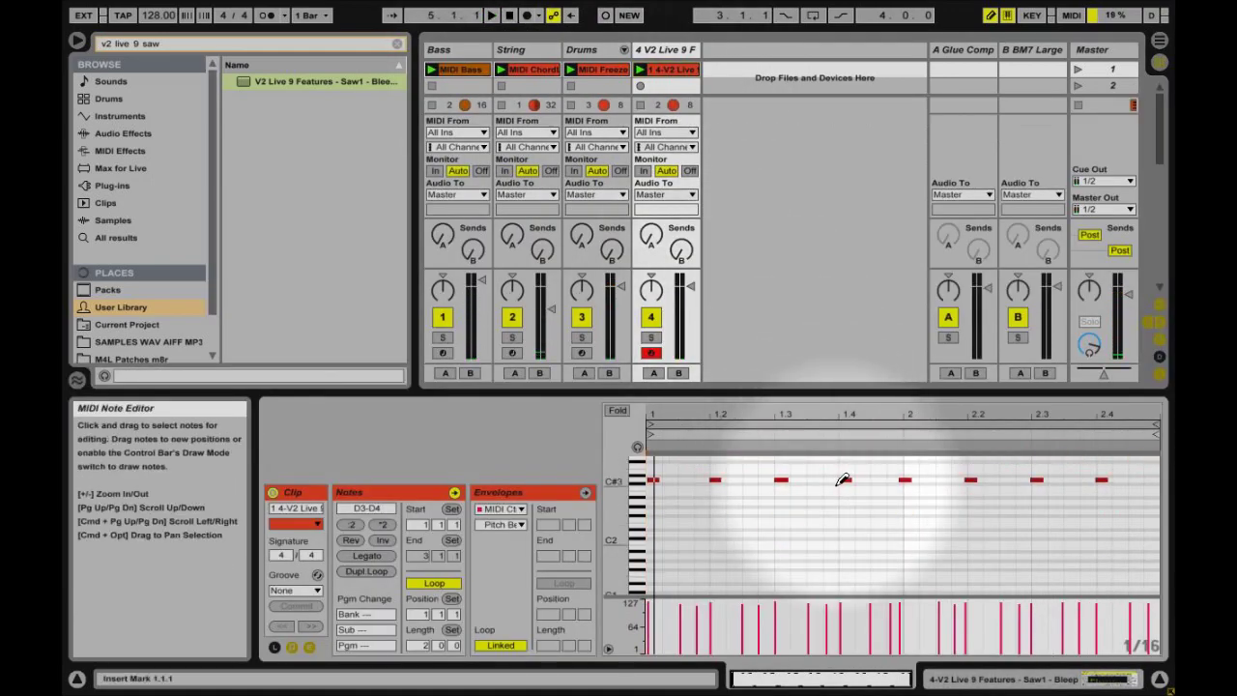
{"action": "scroll", "coordinate": [844, 479], "scroll_direction": "up", "scroll_amount": 3}
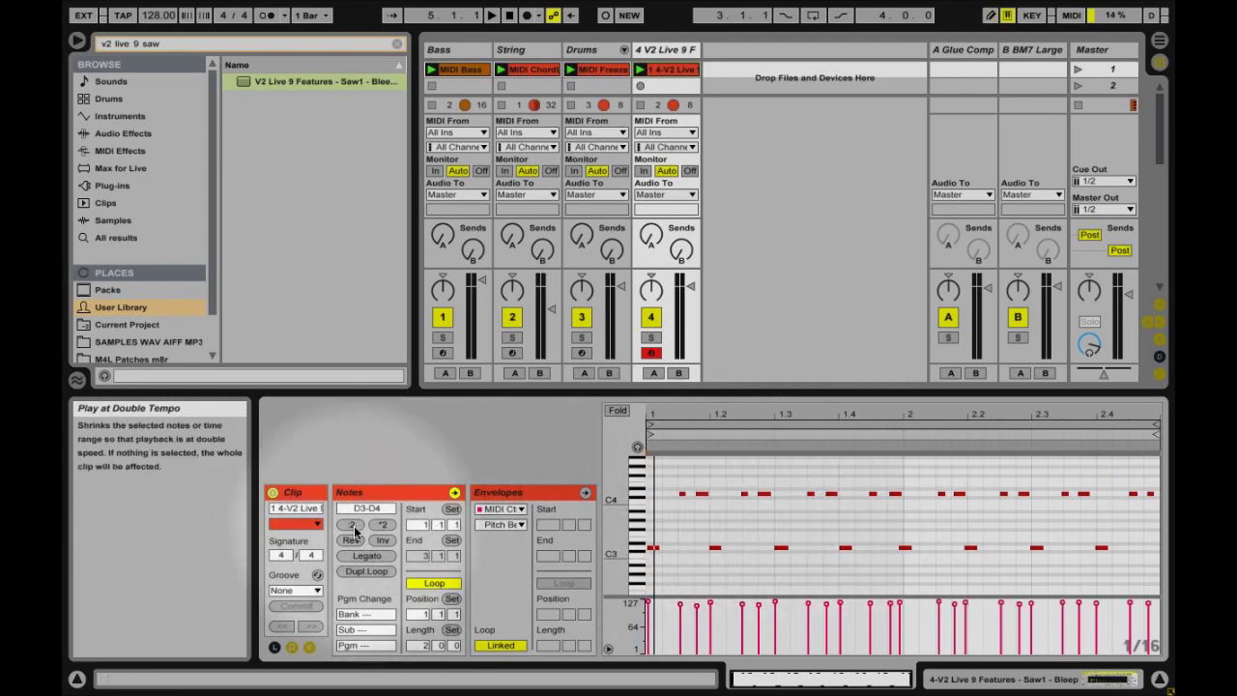
Launch the first scene and try the recorded clip at double tempo before restoring its original speed
{"action": "left_click", "coordinate": [1077, 71]}
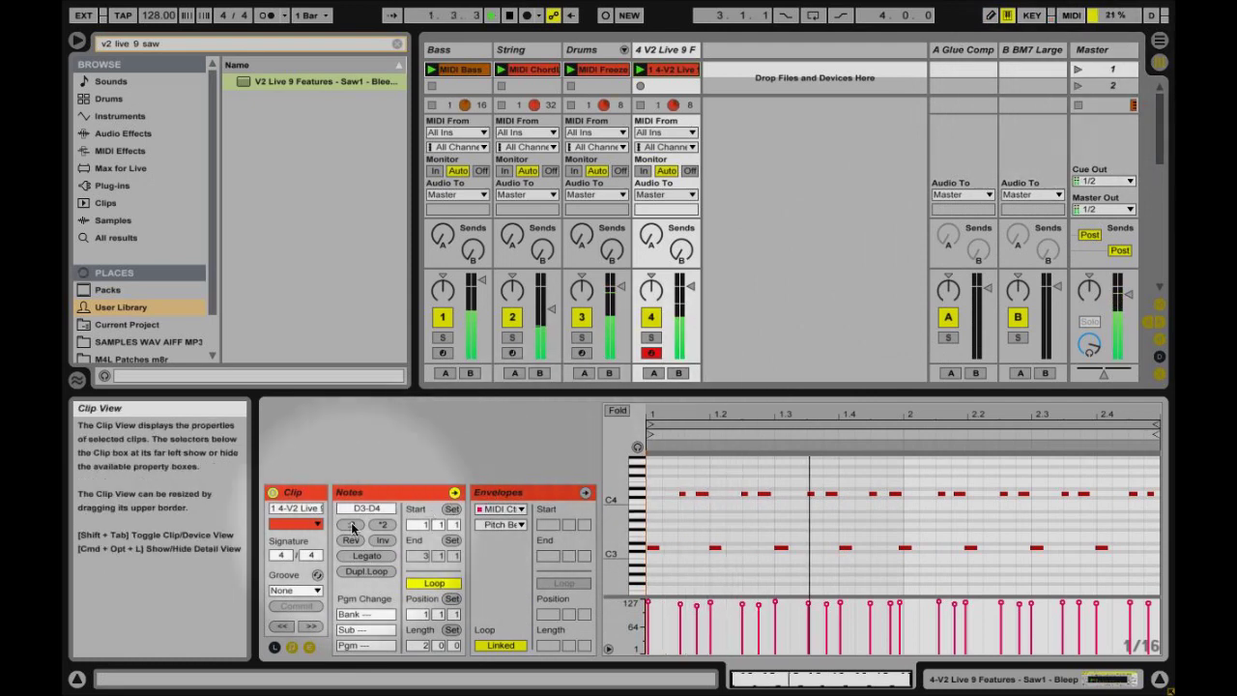
{"action": "left_click", "coordinate": [351, 525]}
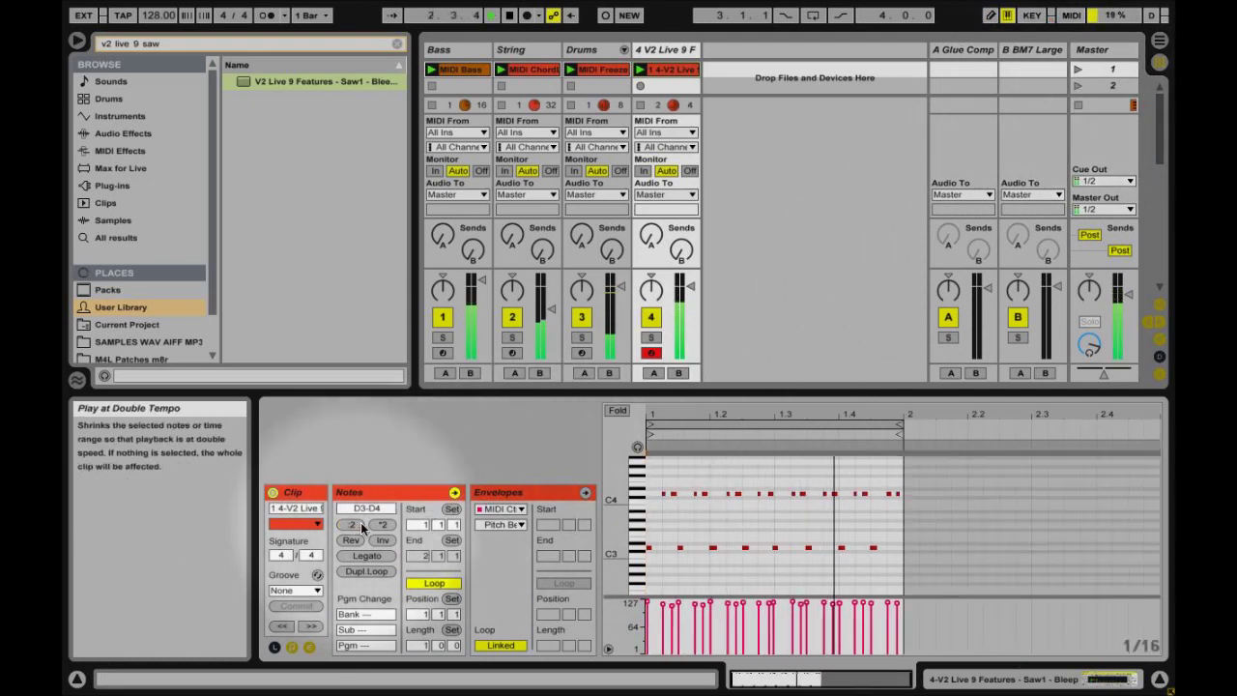
{"action": "left_click", "coordinate": [382, 525]}
Invert and reverse all notes of the recorded clip and make them legato
{"action": "left_click", "coordinate": [382, 540]}
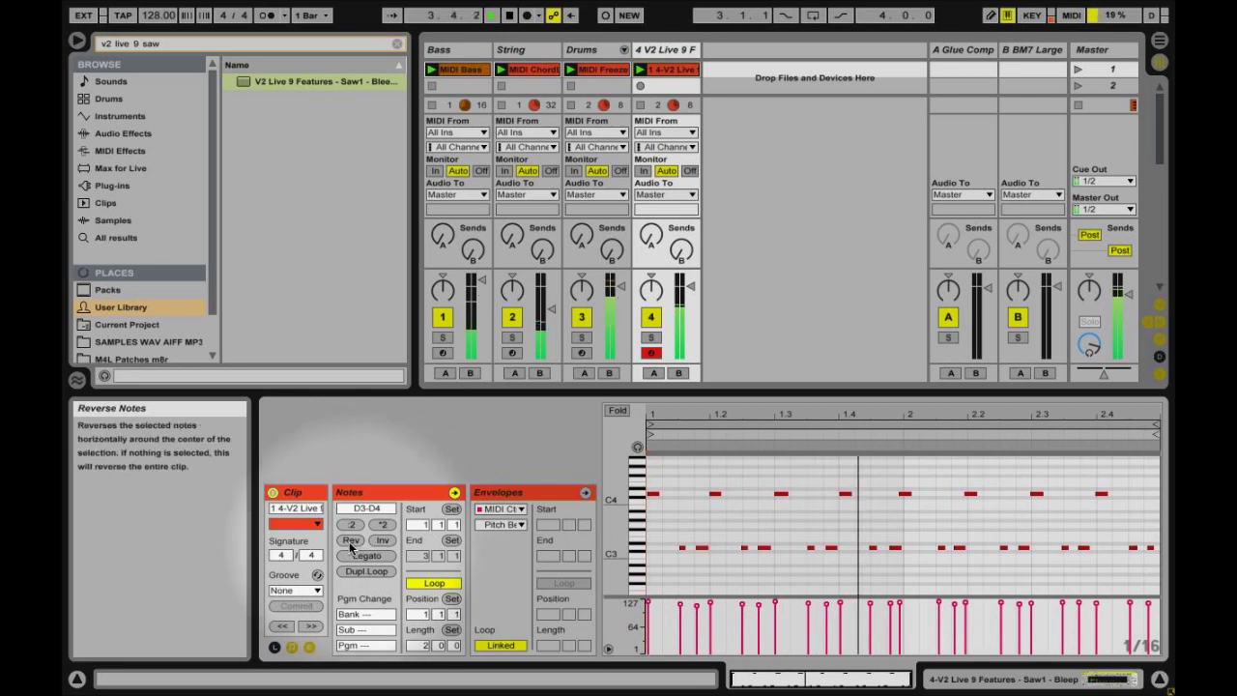
{"action": "left_click", "coordinate": [351, 541]}
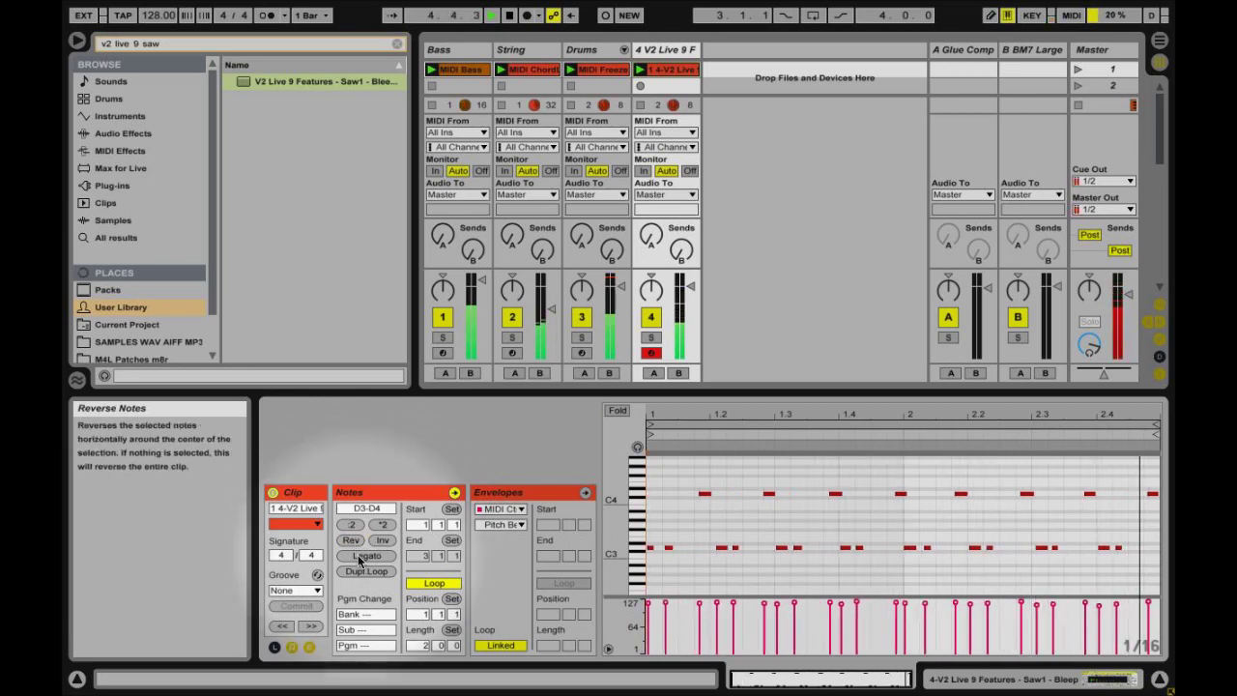
{"action": "left_click", "coordinate": [366, 555]}
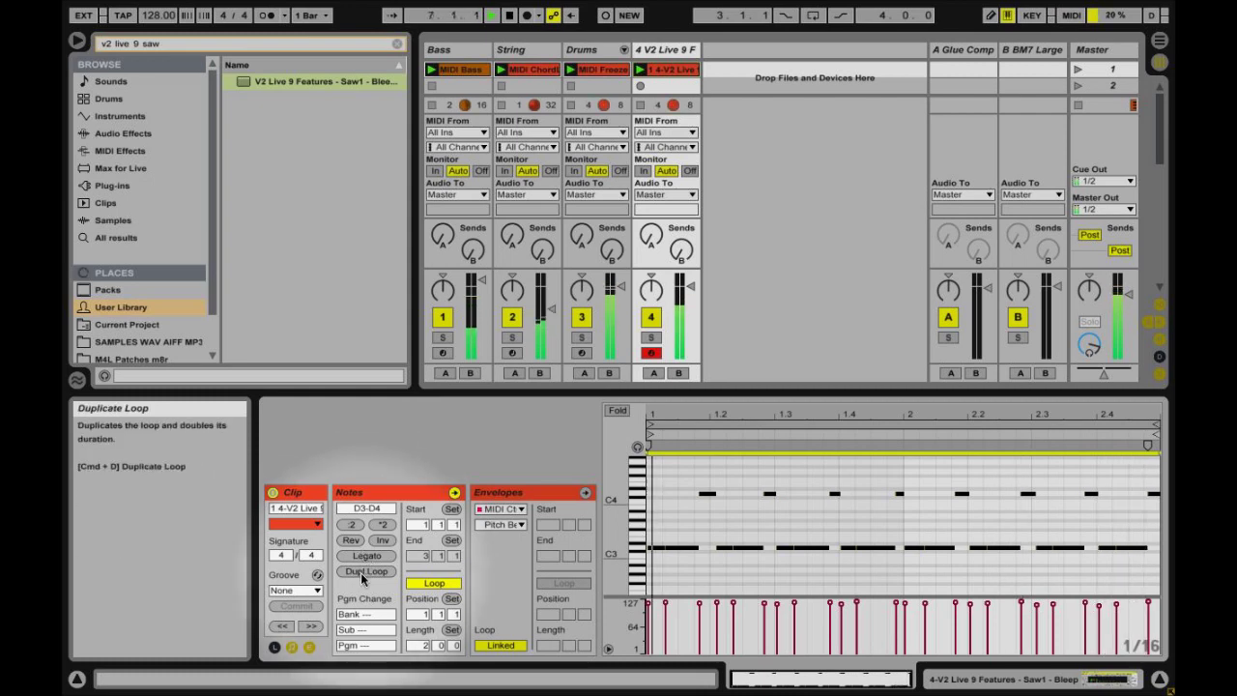
Duplicate the clip's loop to four bars, invert its notes again and stop playback
{"action": "left_click", "coordinate": [361, 572]}
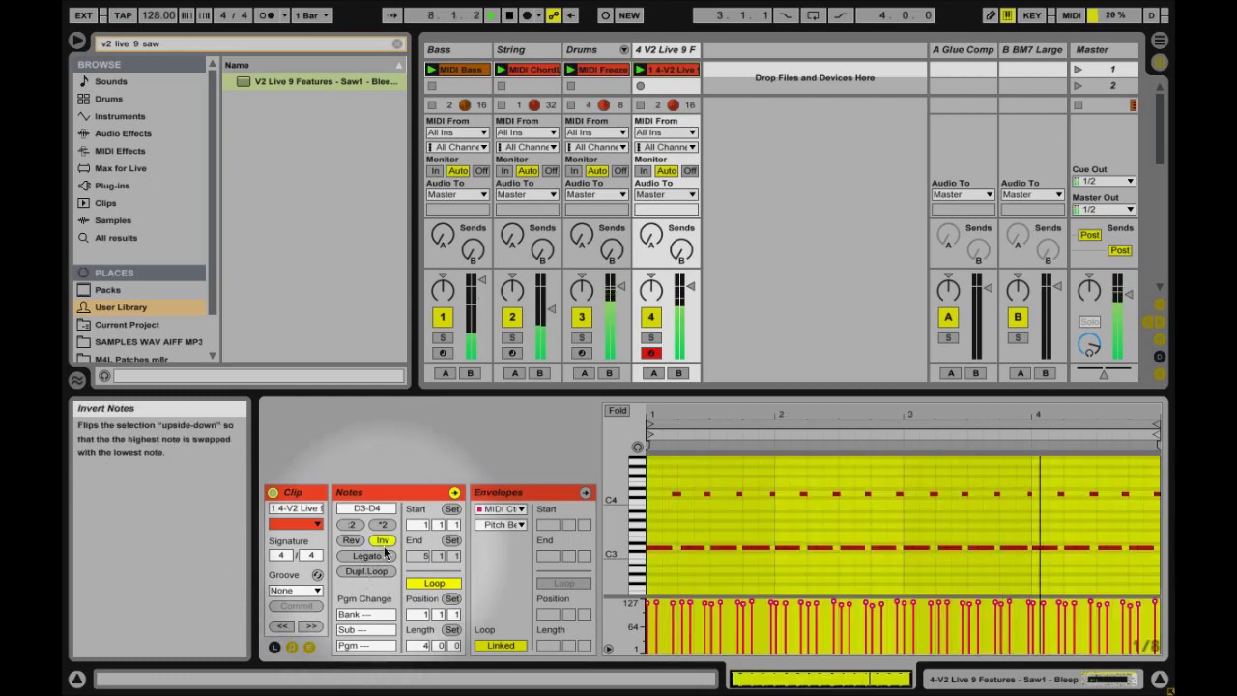
{"action": "left_click", "coordinate": [383, 541]}
{"action": "left_click", "coordinate": [509, 15]}
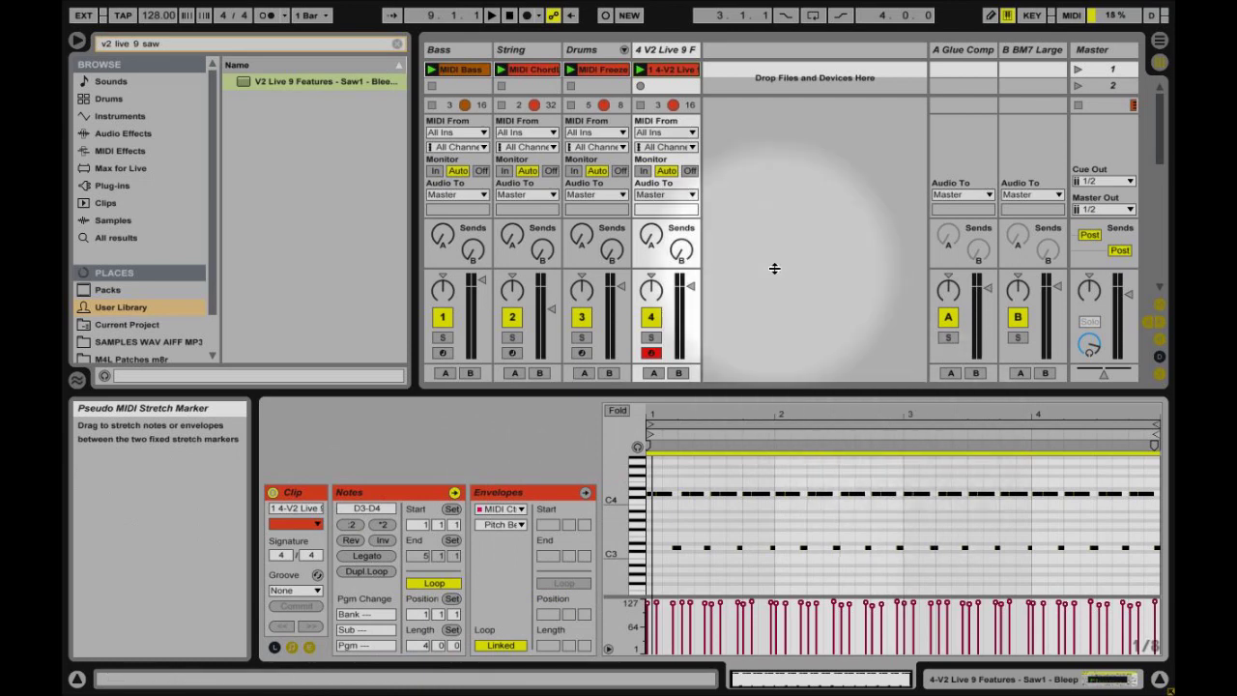
Stretch the clip's selected notes with the middle and end MIDI stretch markers while the first scene plays
{"action": "left_click", "coordinate": [1078, 70]}
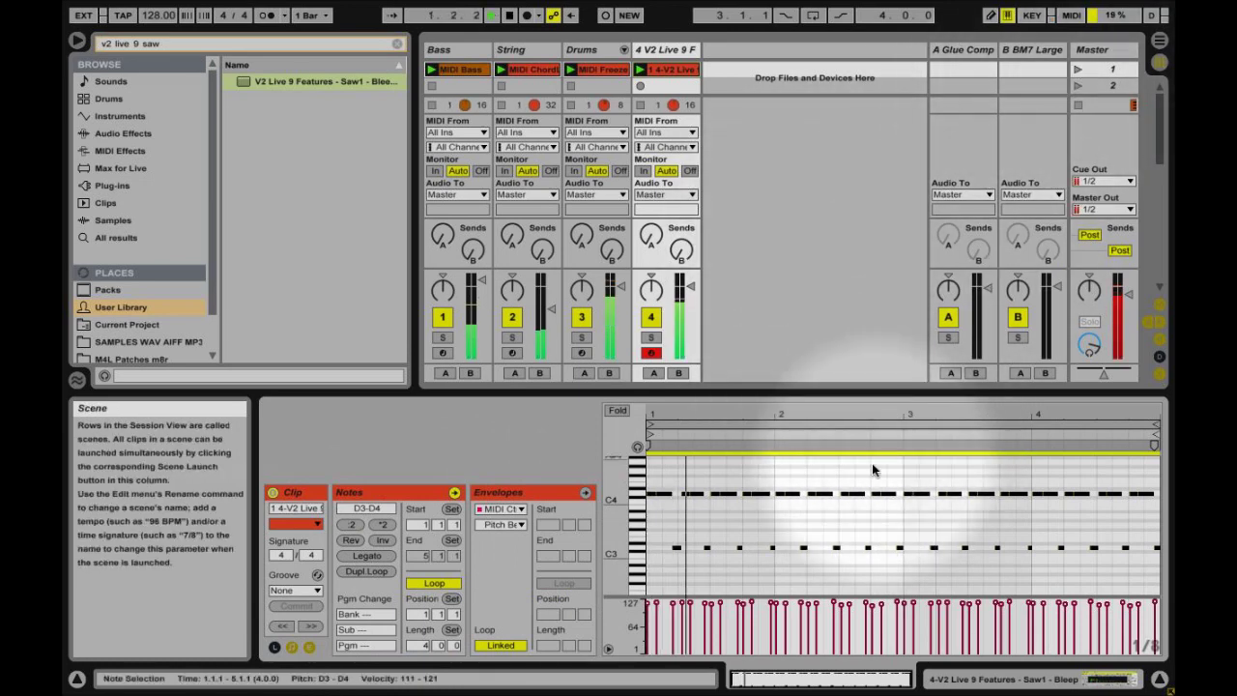
{"action": "mouse_move", "coordinate": [902, 445]}
{"action": "left_mouse_down"}
{"action": "mouse_move", "coordinate": [827, 445]}
{"action": "mouse_move", "coordinate": [963, 445]}
{"action": "mouse_move", "coordinate": [903, 446]}
{"action": "left_mouse_up"}
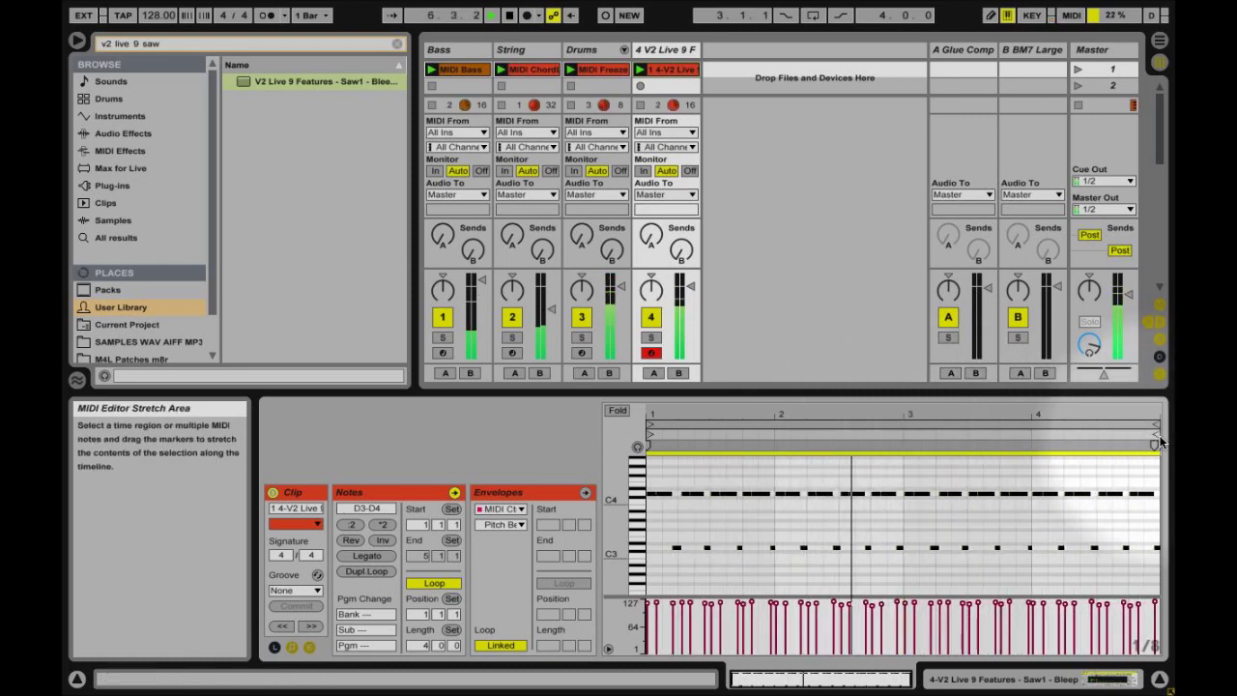
{"action": "mouse_move", "coordinate": [1132, 445]}
{"action": "left_mouse_down"}
{"action": "mouse_move", "coordinate": [1009, 445]}
{"action": "mouse_move", "coordinate": [1160, 442]}
{"action": "left_mouse_up"}
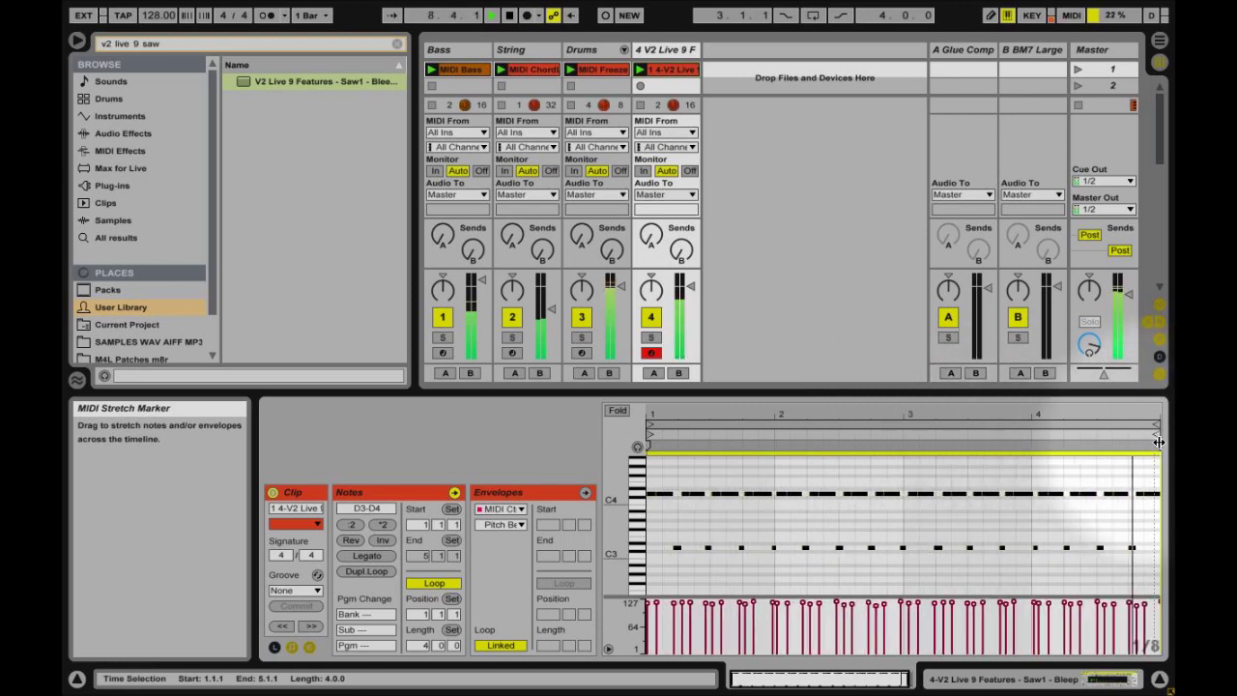
{"action": "left_click", "coordinate": [832, 255]}
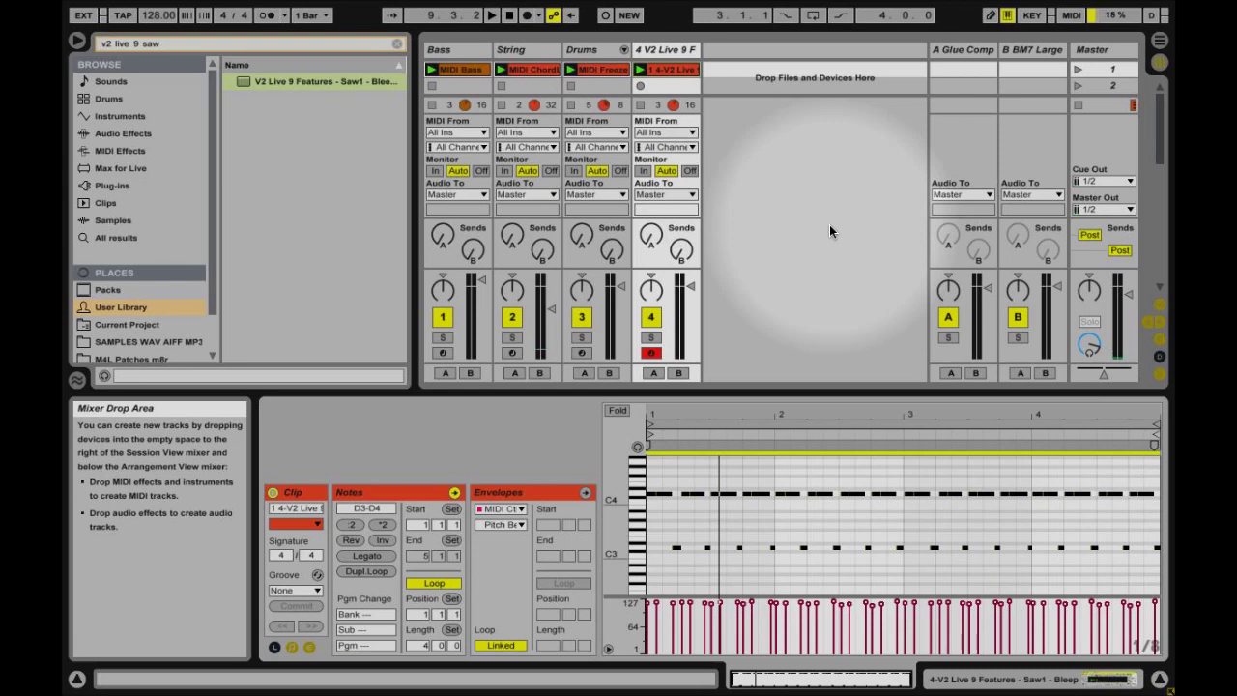
Turn on Draw Mode and draw a row of 1/8 notes around G#3 from about beat 2.2 to 3.3
{"action": "mouse_move", "coordinate": [904, 445]}
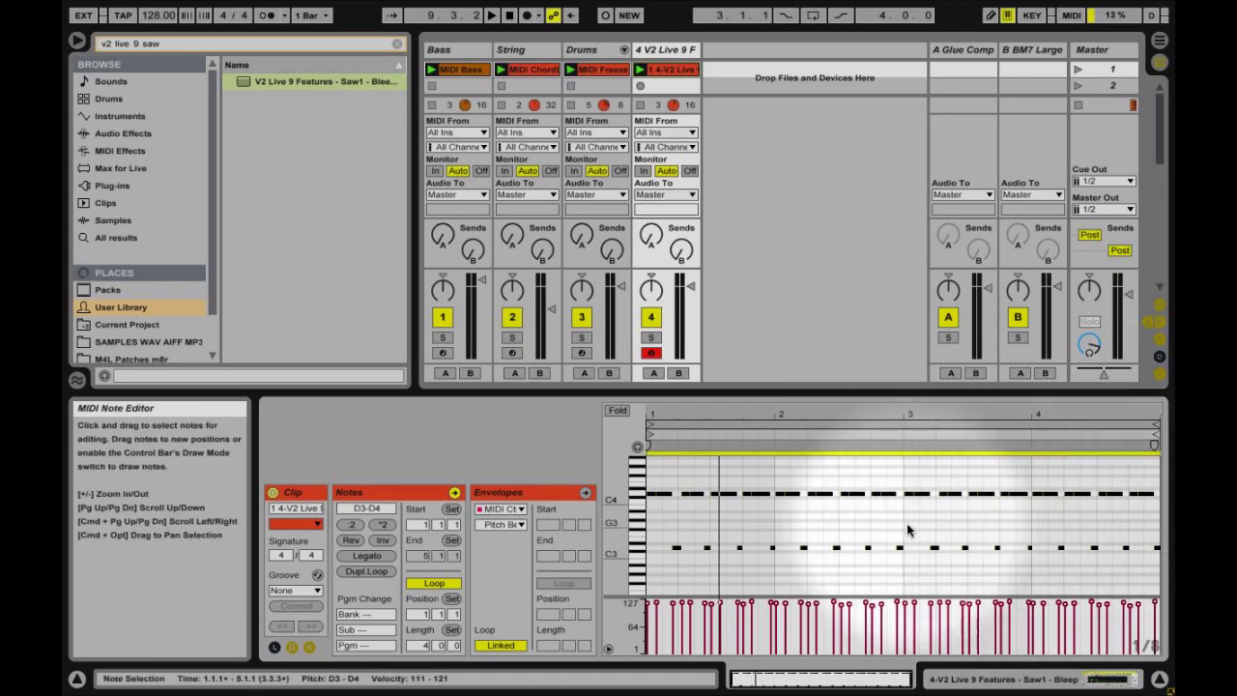
{"action": "key", "text": "b"}
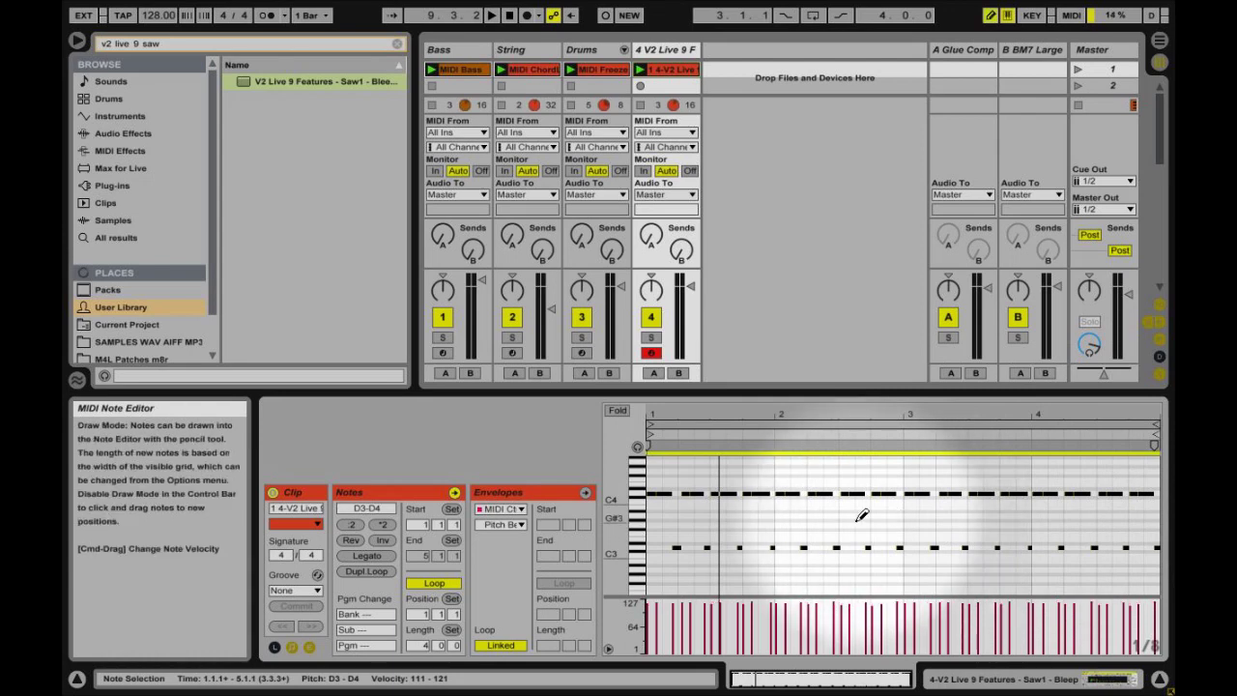
{"action": "left_click_drag", "start_coordinate": [808, 521], "coordinate": [966, 521]}
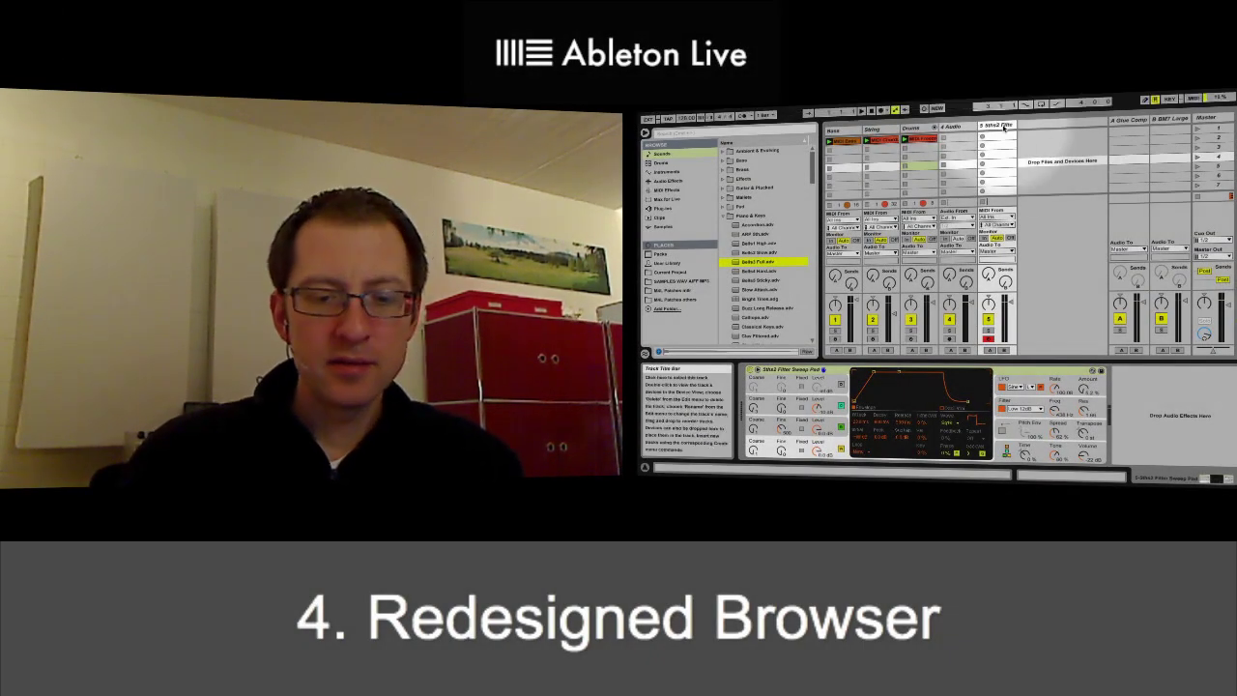
Delete the Filter Sweep Pad instrument track and the 4 Audio track, keeping Bass, String and Drums
{"action": "left_click", "coordinate": [1004, 127]}
{"action": "key", "text": "Delete"}
{"action": "key", "text": "Delete"}
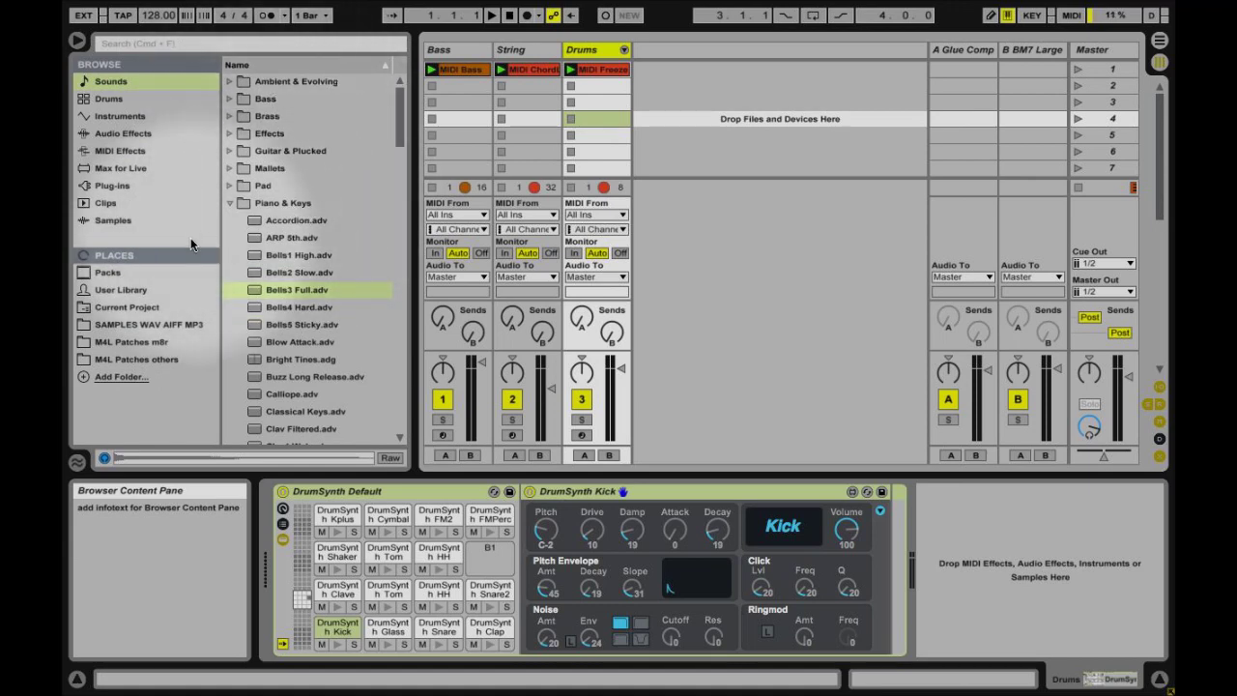
Look through Packs, the User Library and the Current Project, including its Recorded and Processed sample folders
{"action": "left_click", "coordinate": [114, 275]}
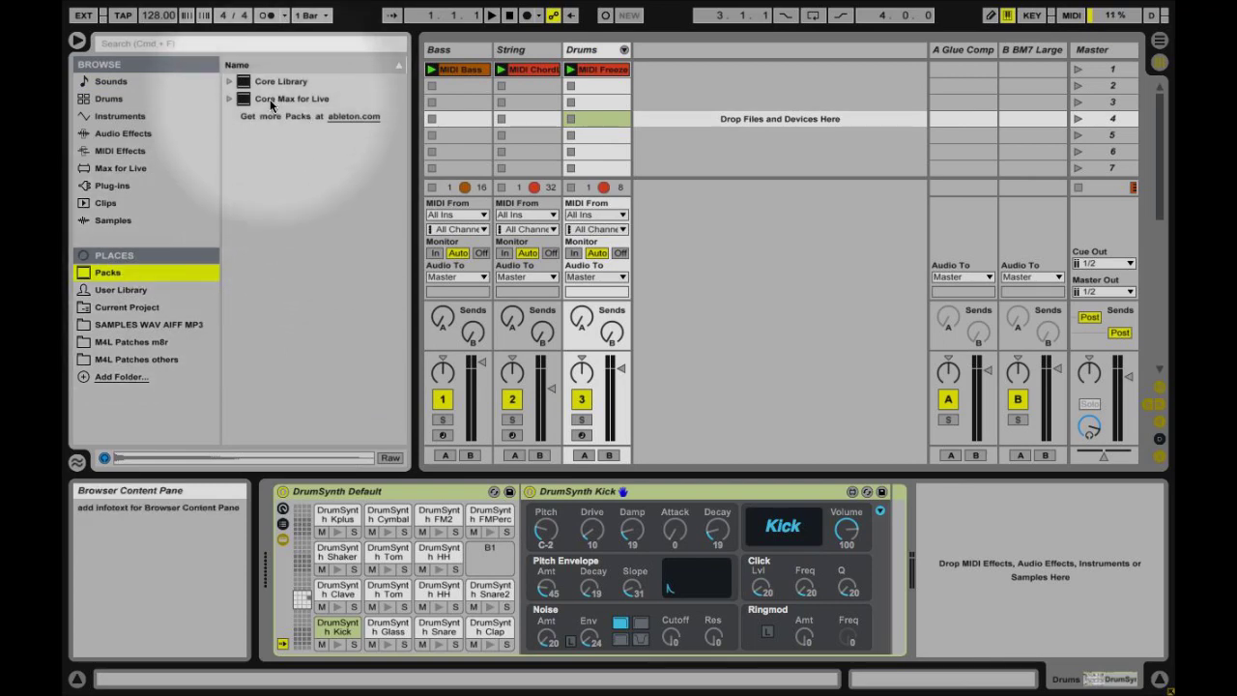
{"action": "left_click", "coordinate": [116, 290]}
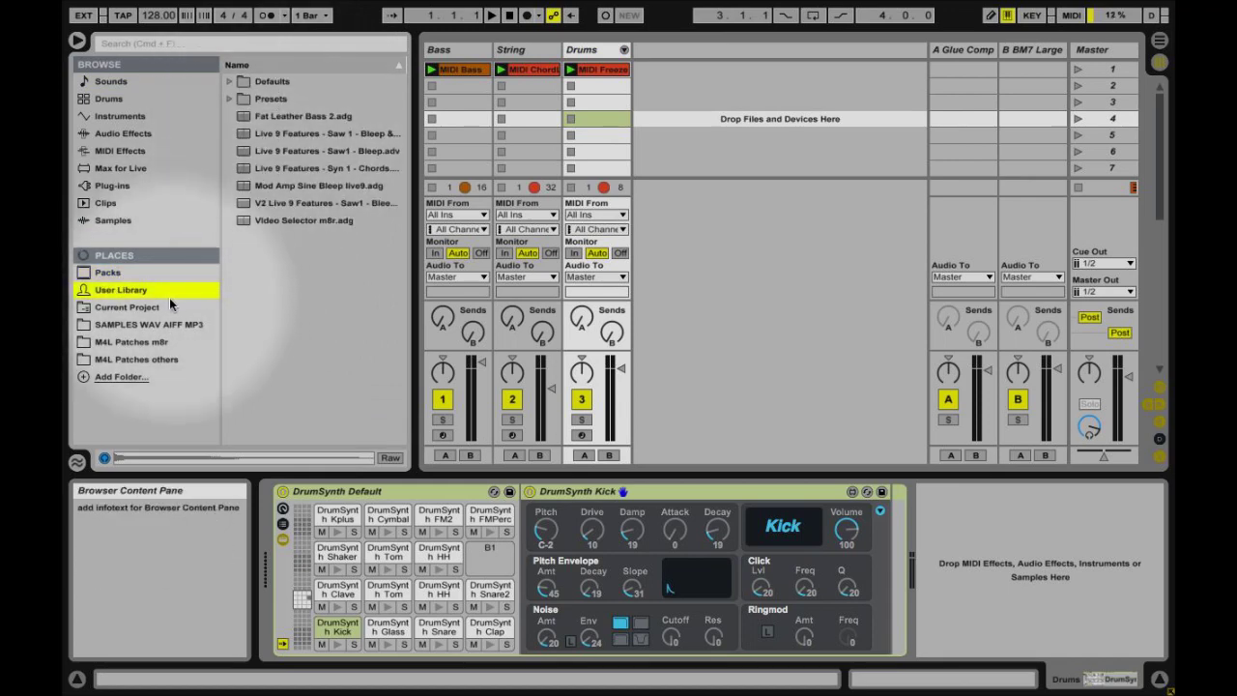
{"action": "left_click", "coordinate": [117, 308]}
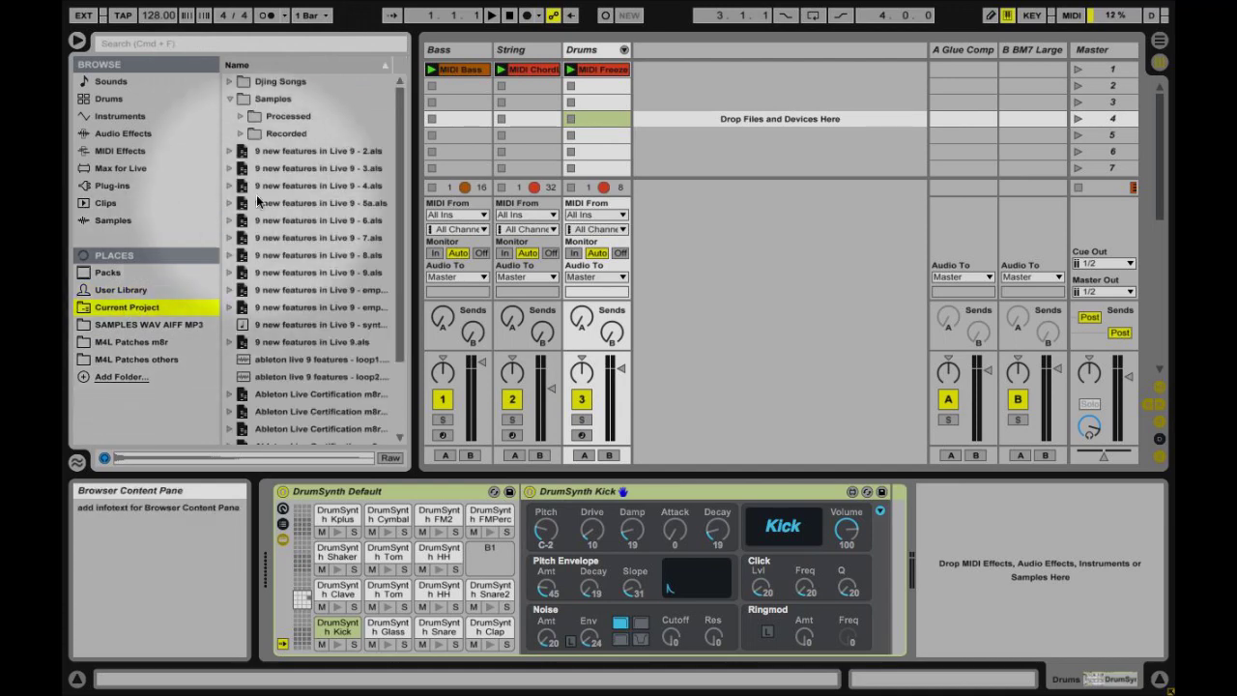
{"action": "left_click", "coordinate": [240, 134]}
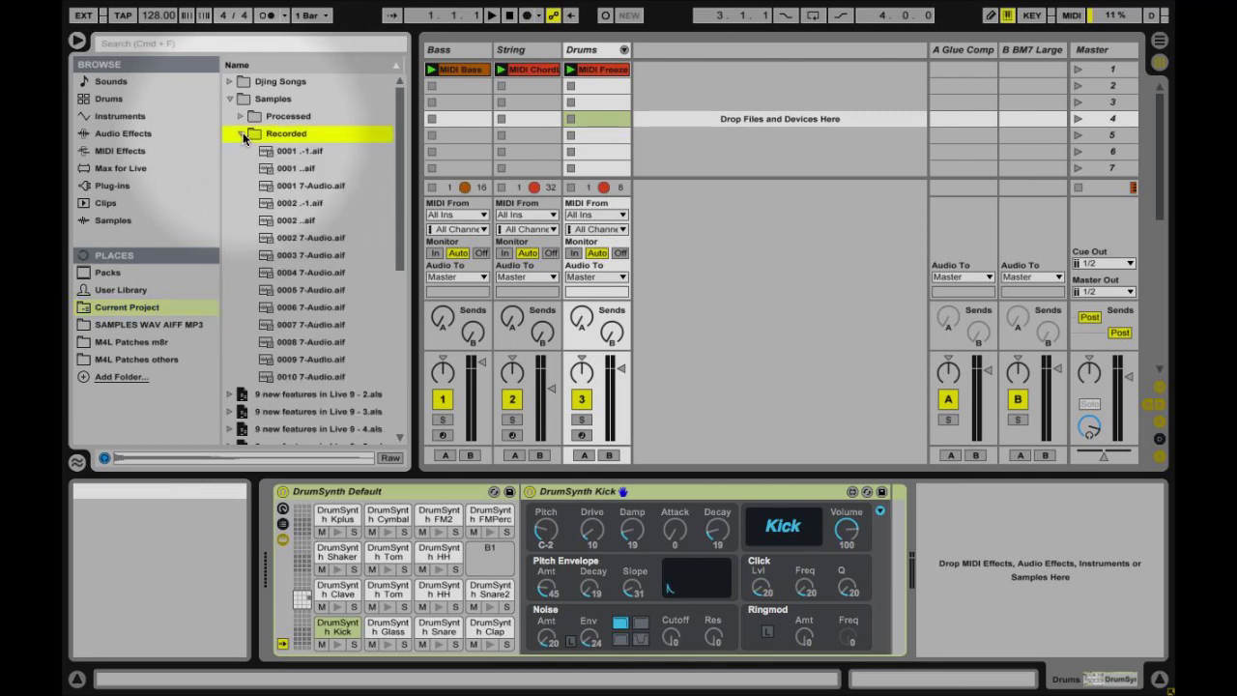
{"action": "left_click", "coordinate": [240, 117]}
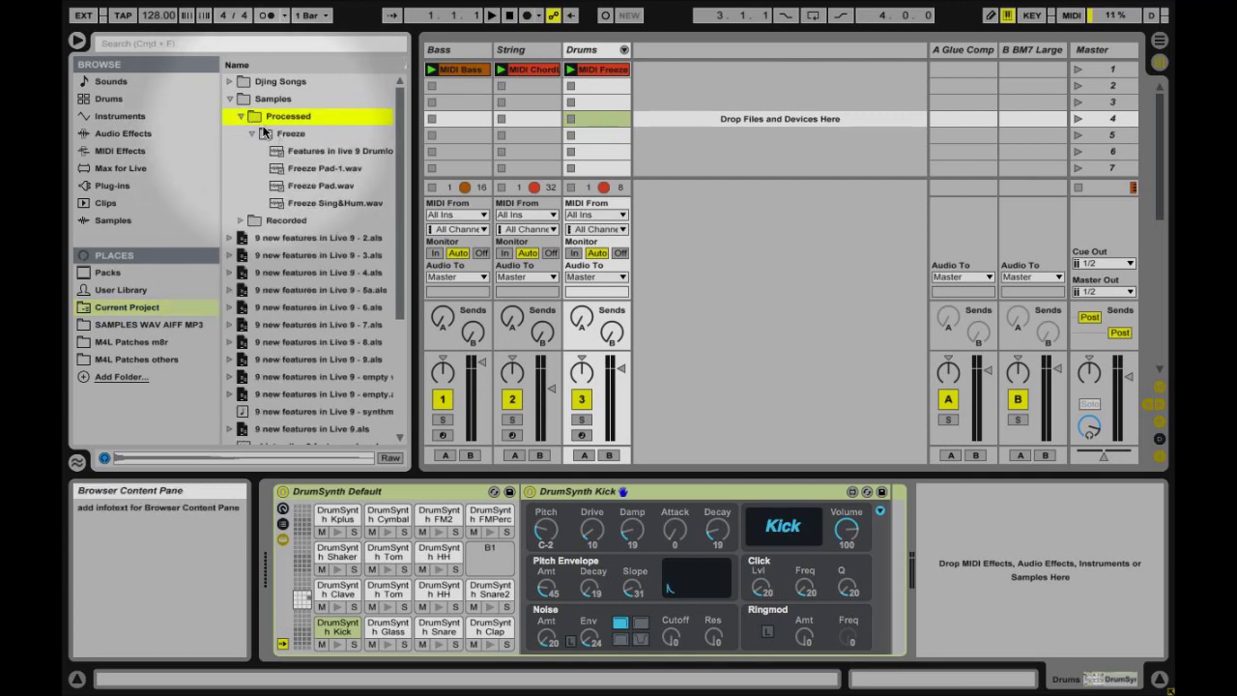
{"action": "left_click", "coordinate": [241, 117]}
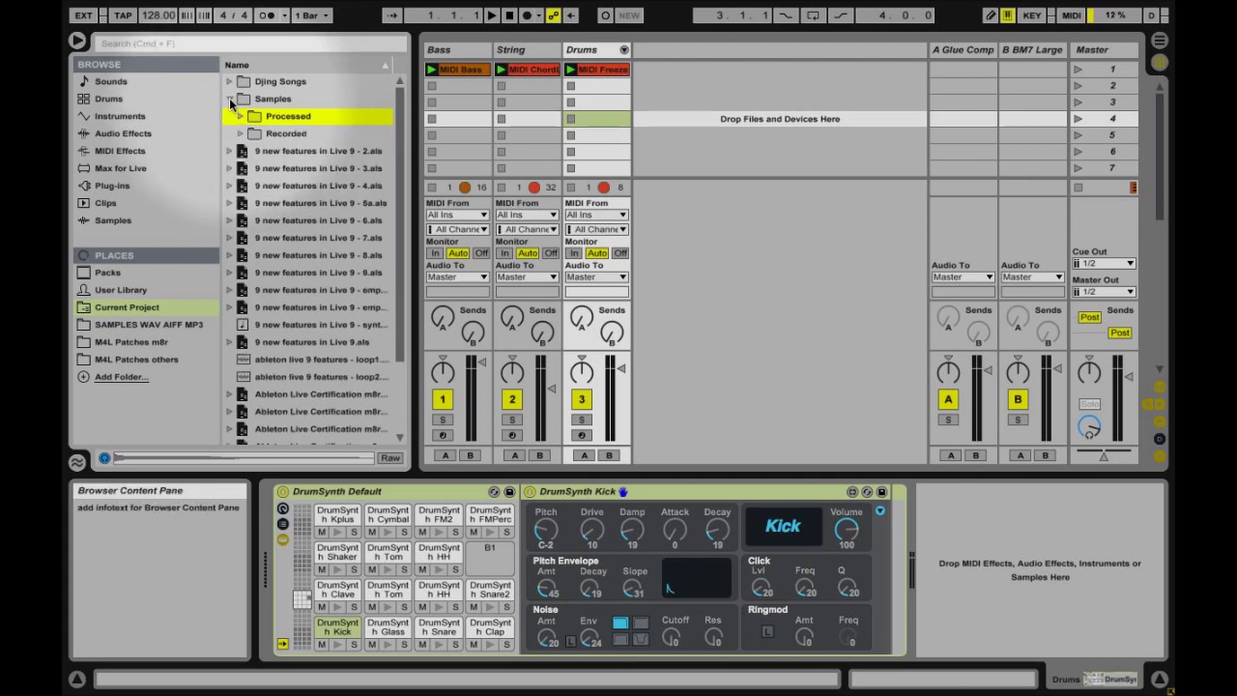
{"action": "left_click", "coordinate": [230, 98]}
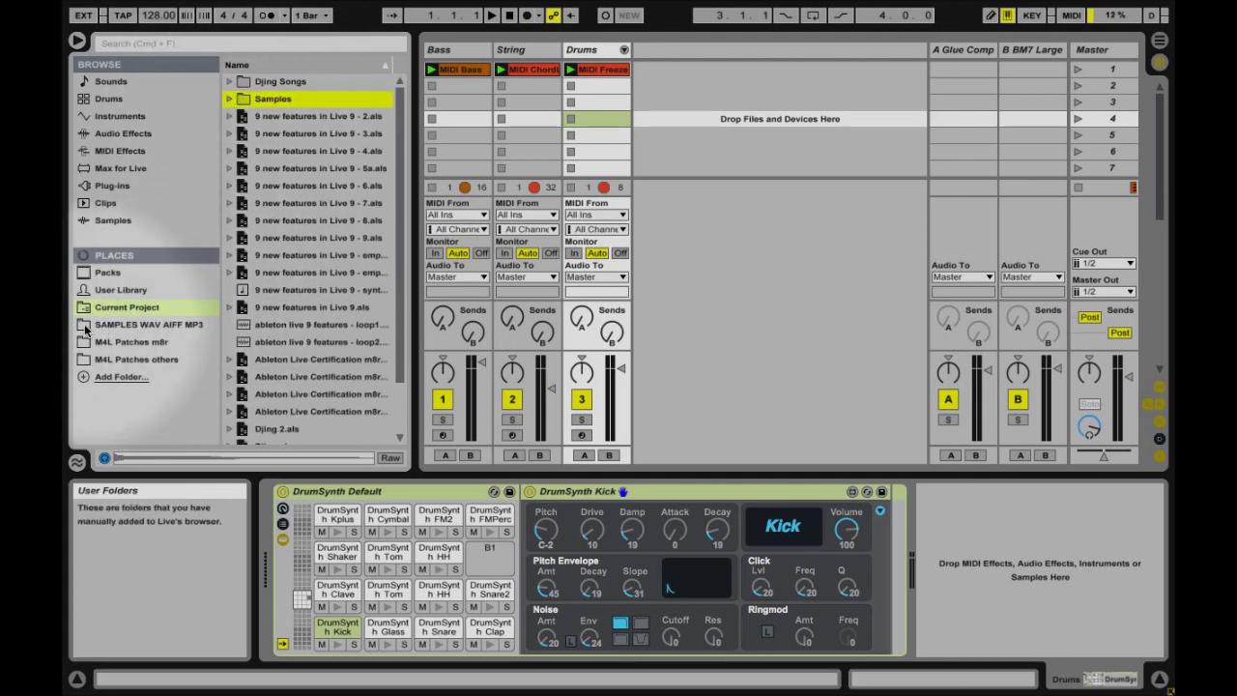
Look through the M4L Patches m8r folder and the Max Audio Effect devices in the Max for Live category
{"action": "left_click", "coordinate": [145, 341]}
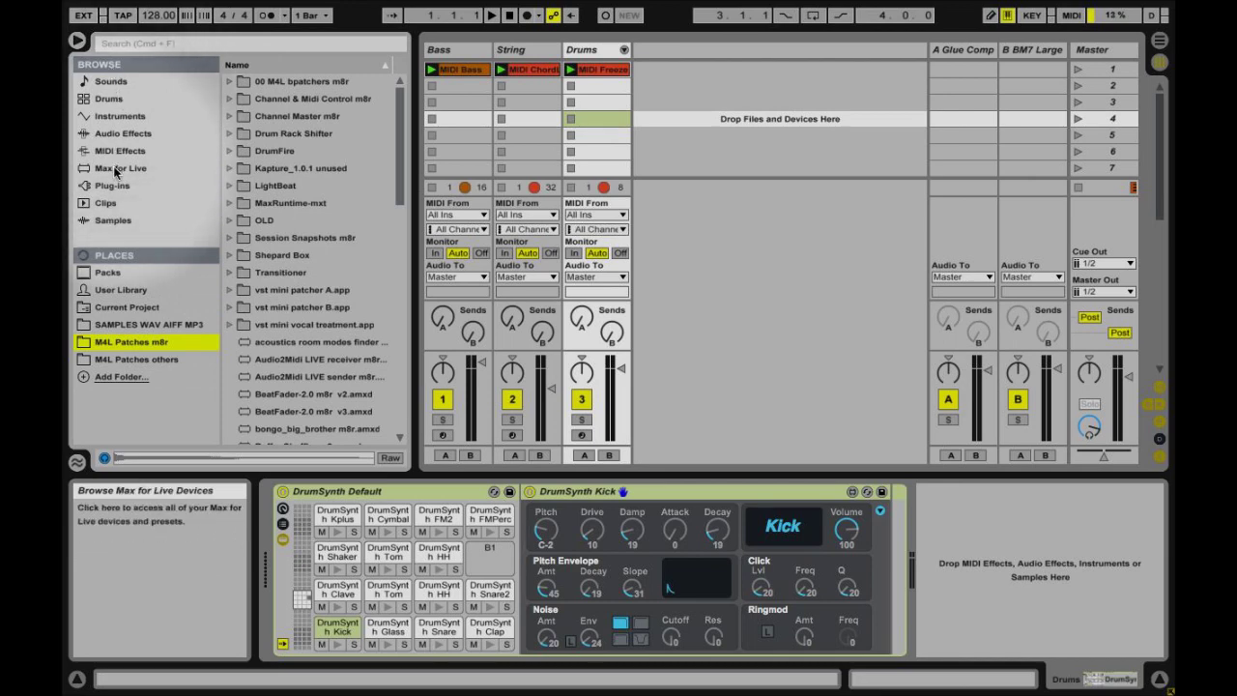
{"action": "left_click", "coordinate": [140, 170]}
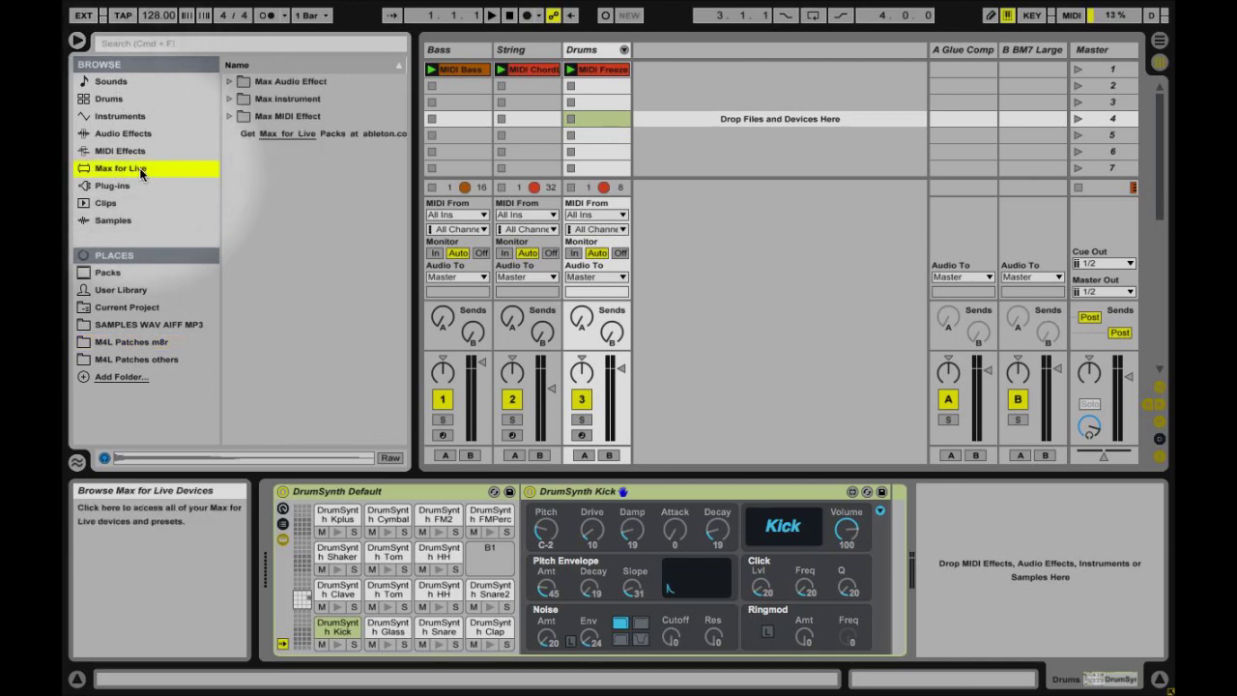
{"action": "left_click", "coordinate": [230, 82]}
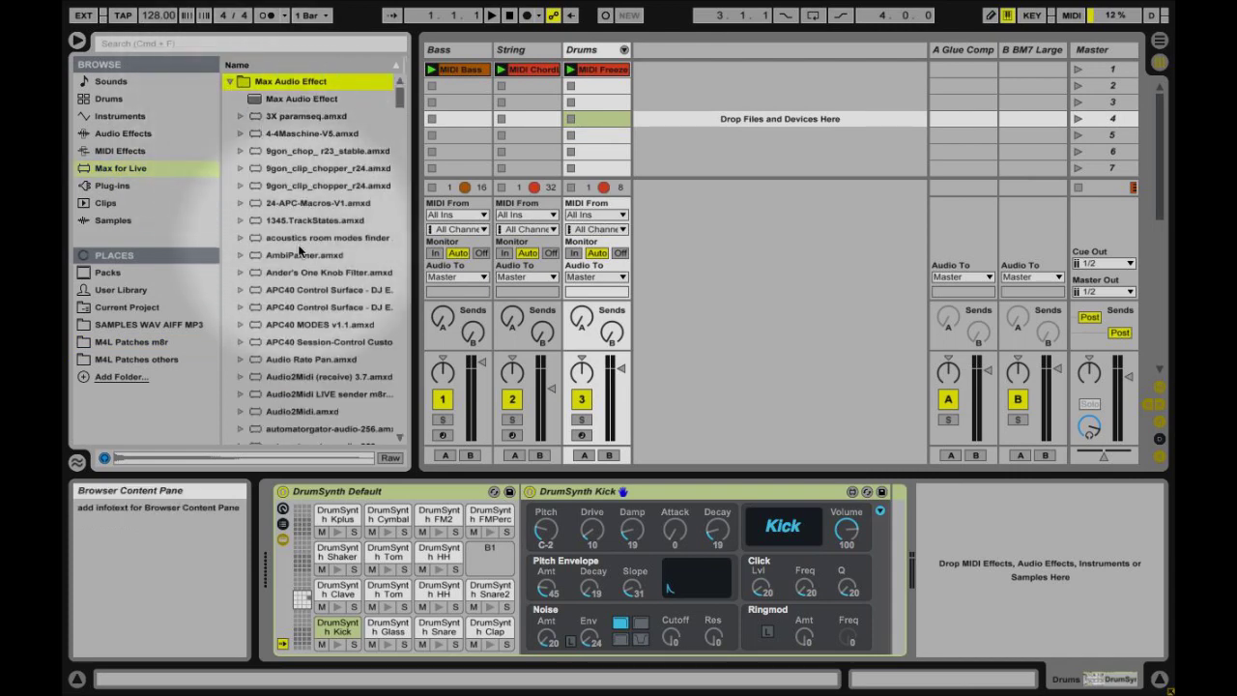
{"action": "left_click", "coordinate": [230, 83]}
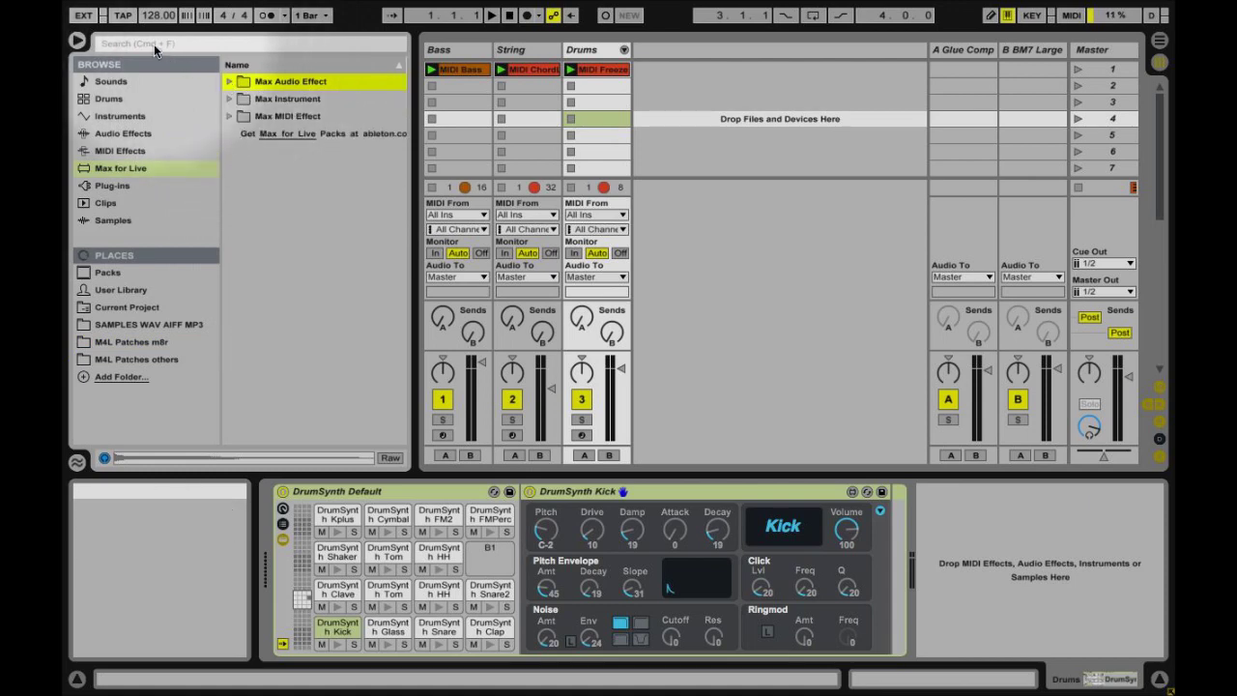
Search the browser for "filter" starting from the Sounds category, and show all results in a single list
{"action": "left_click", "coordinate": [118, 84]}
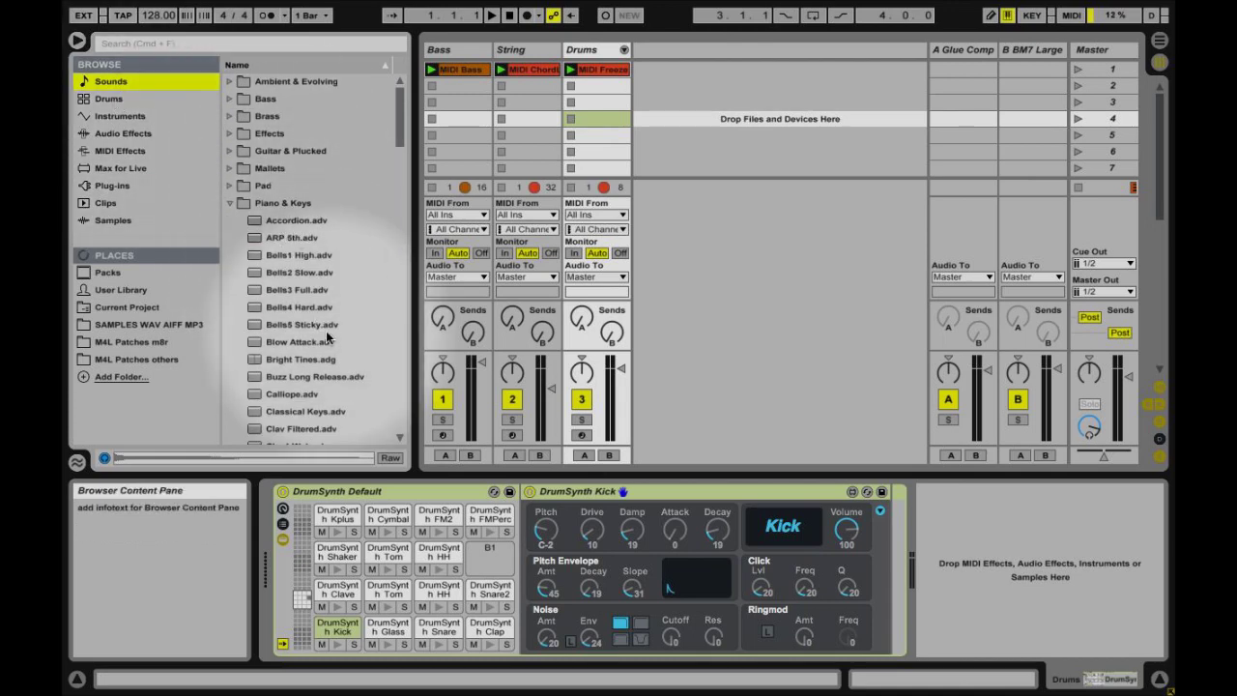
{"action": "left_click", "coordinate": [164, 45]}
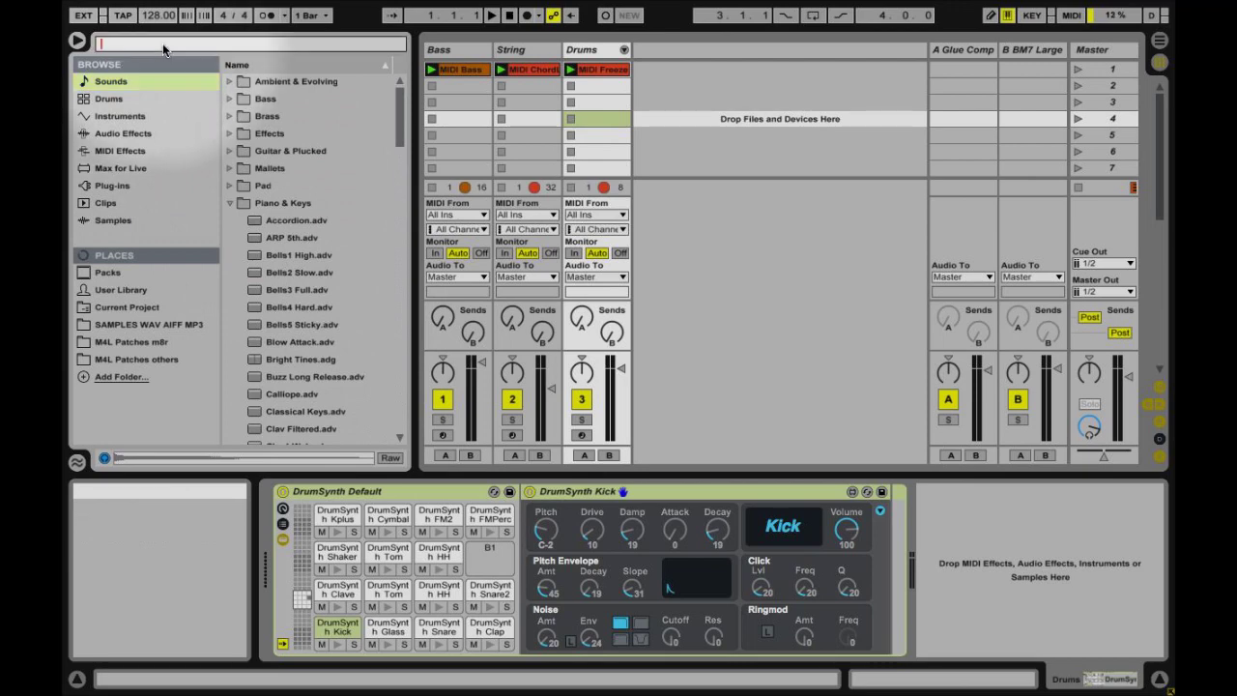
{"action": "type", "text": "filter"}
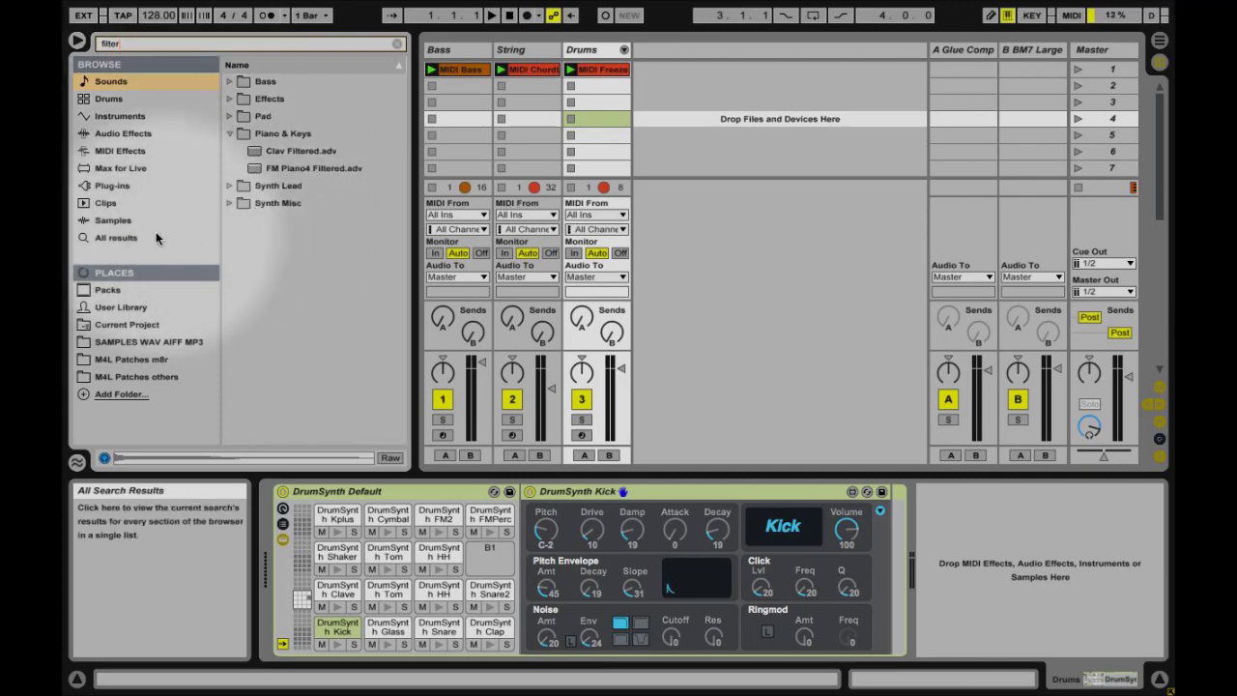
{"action": "left_click", "coordinate": [116, 241]}
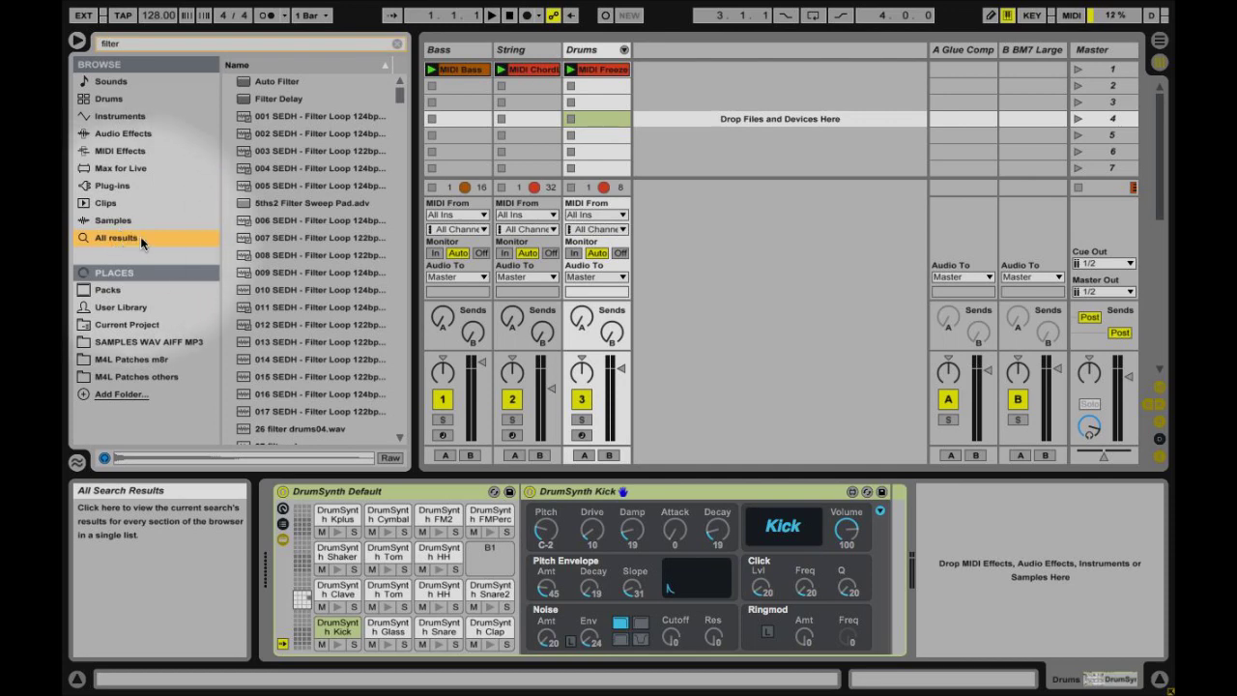
Add Auto Filter on a new audio track and the 5ths2 Filter Sweep Pad preset on a new MIDI track
{"action": "left_click_drag", "start_coordinate": [280, 80], "coordinate": [685, 74]}
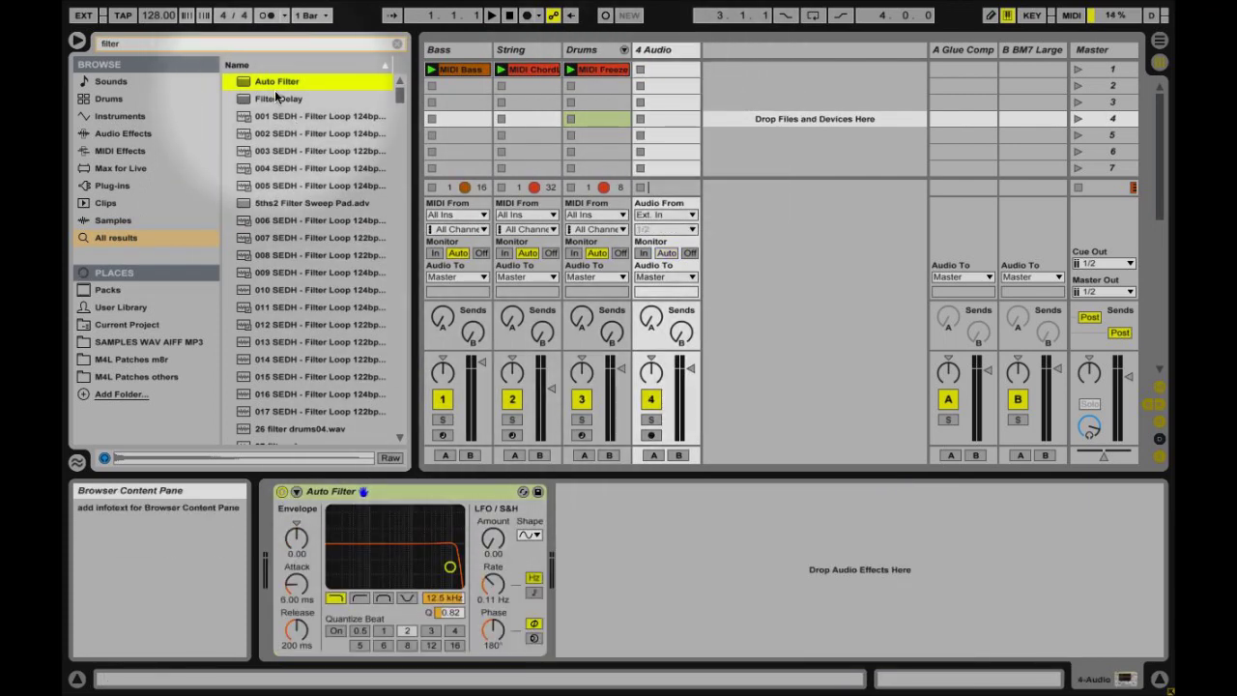
{"action": "left_click", "coordinate": [288, 118]}
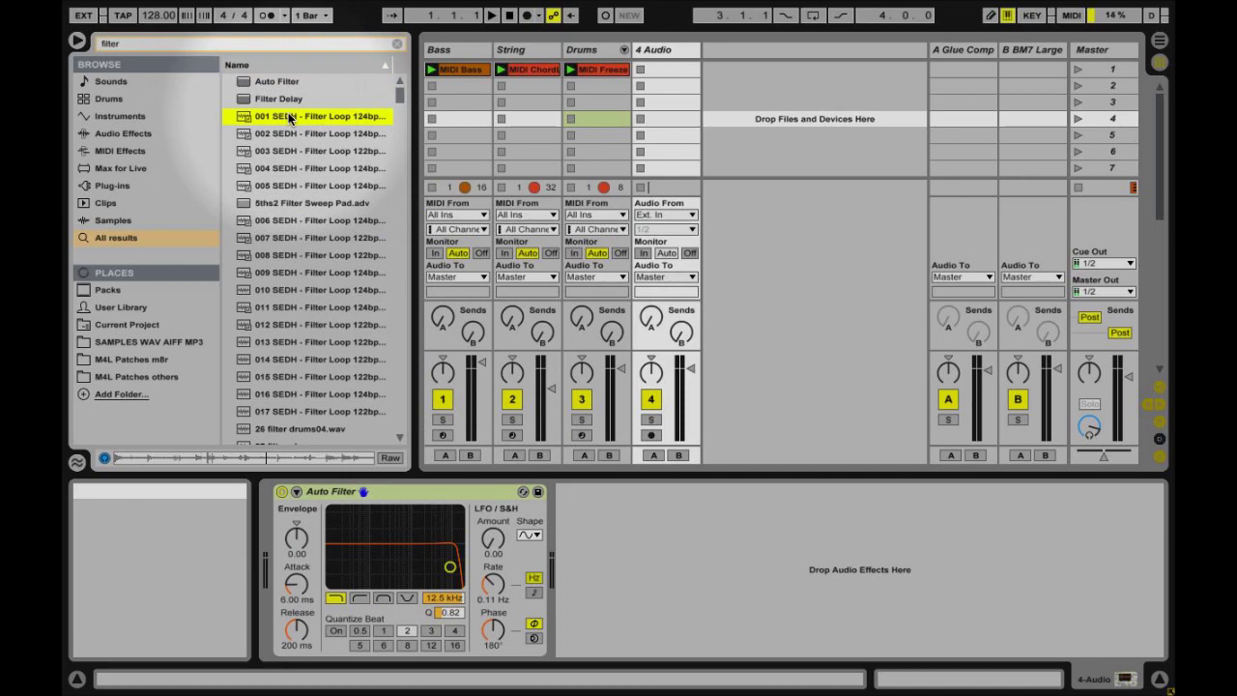
{"action": "left_click", "coordinate": [282, 99]}
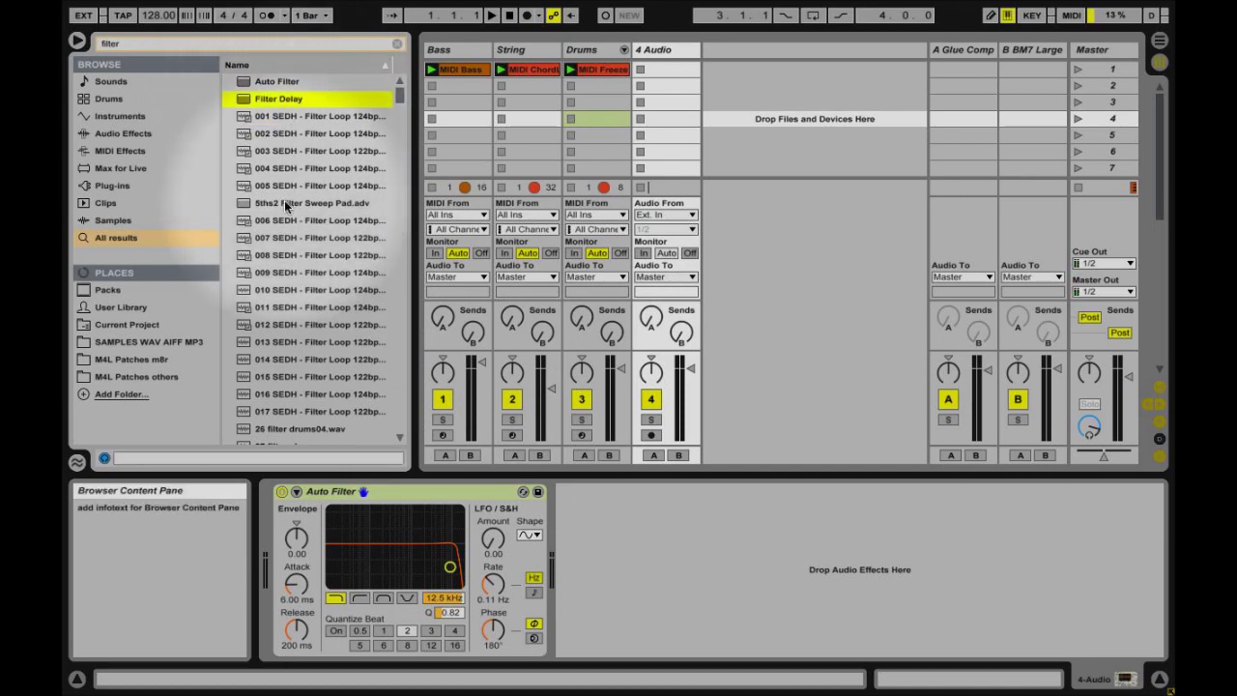
{"action": "left_click", "coordinate": [312, 203]}
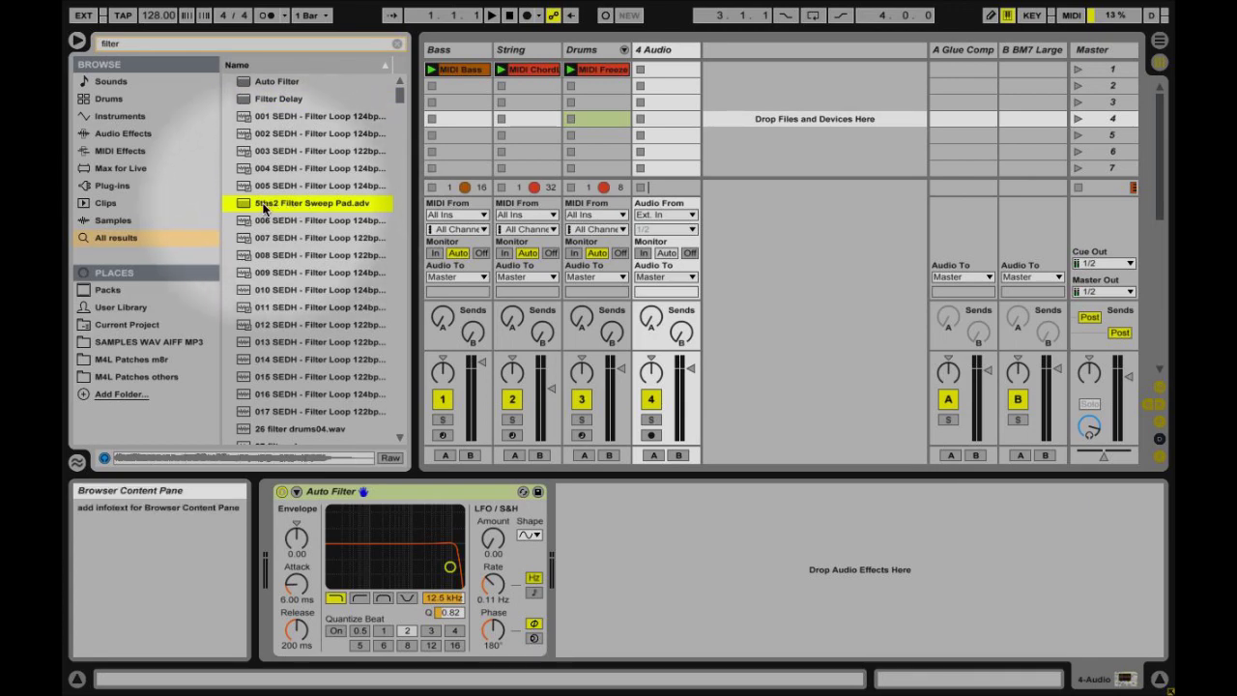
{"action": "left_click_drag", "start_coordinate": [265, 204], "coordinate": [743, 91]}
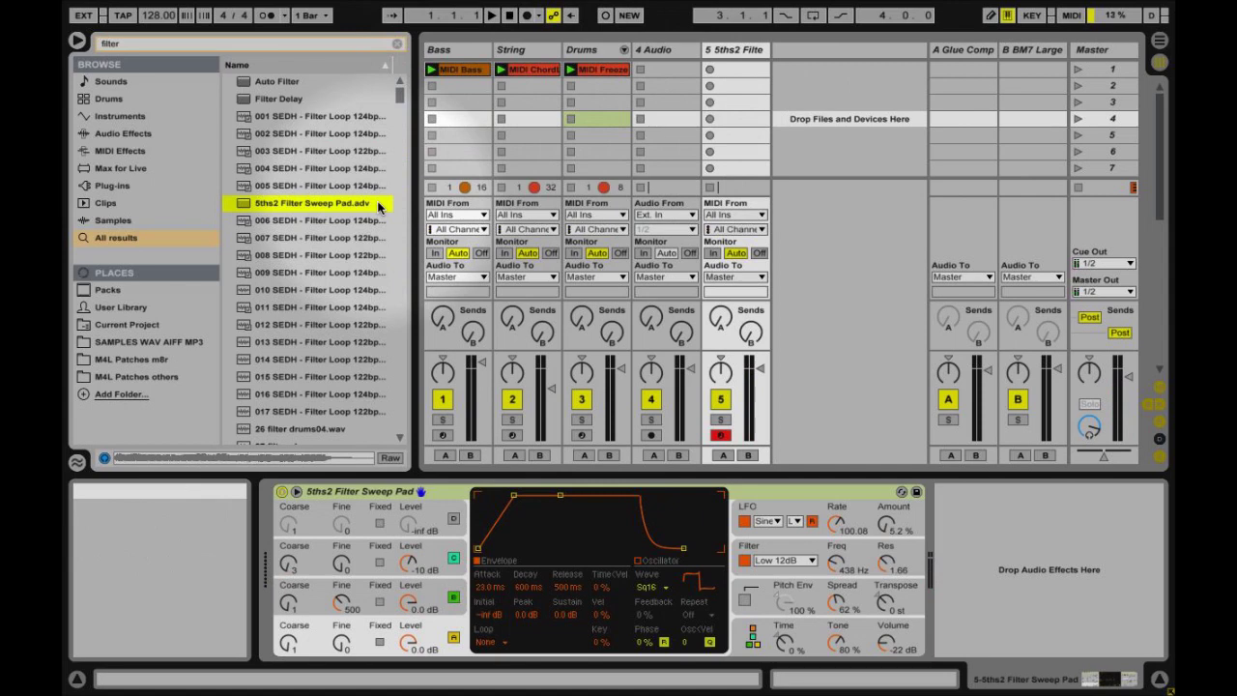
Step up through the filter results from 5ths2 Filter Sweep Pad to Filter Delay, then view the Samples category and return to all results
{"action": "key", "text": "Up"}
{"action": "key", "text": "Up"}
{"action": "key", "text": "Up"}
{"action": "key", "text": "Up"}
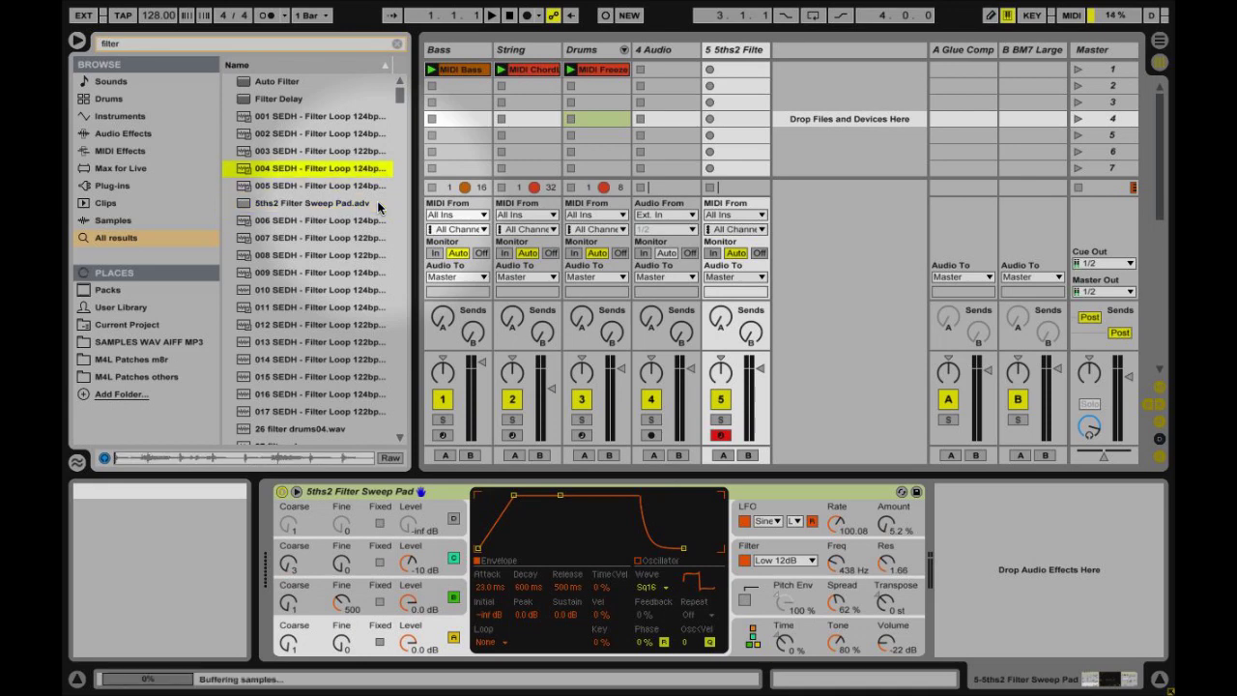
{"action": "key", "text": "Up"}
{"action": "key", "text": "Up"}
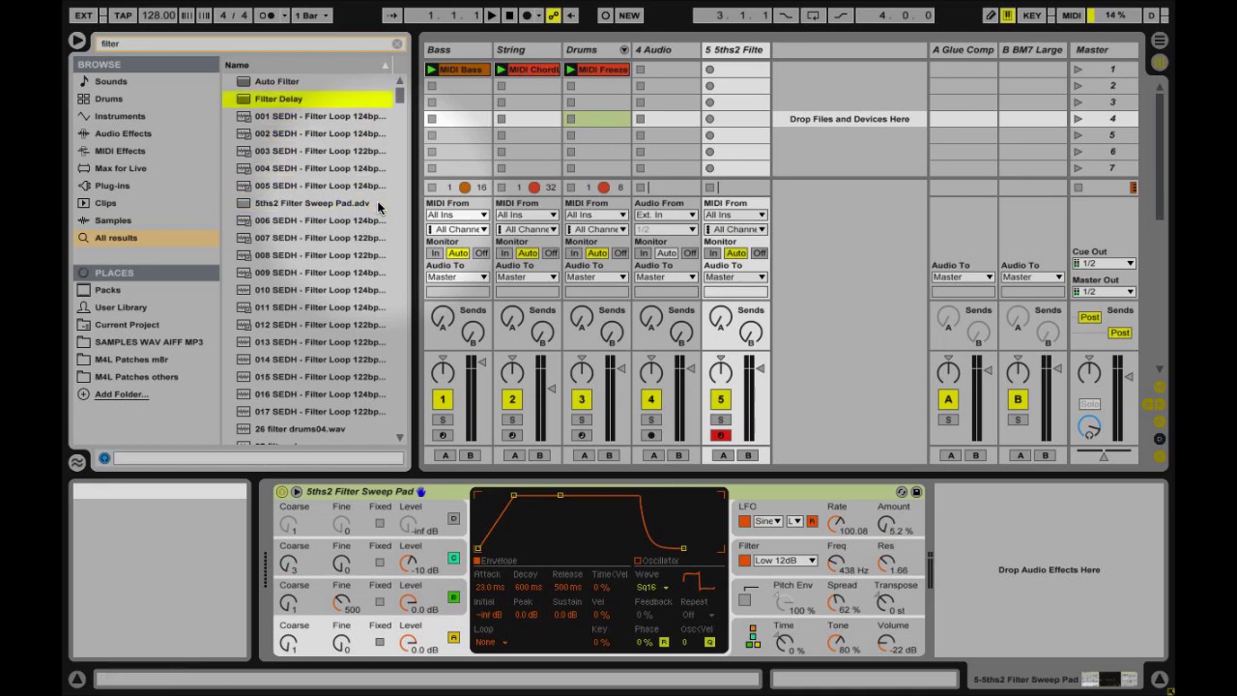
{"action": "key", "text": "Left"}
{"action": "key", "text": "Up"}
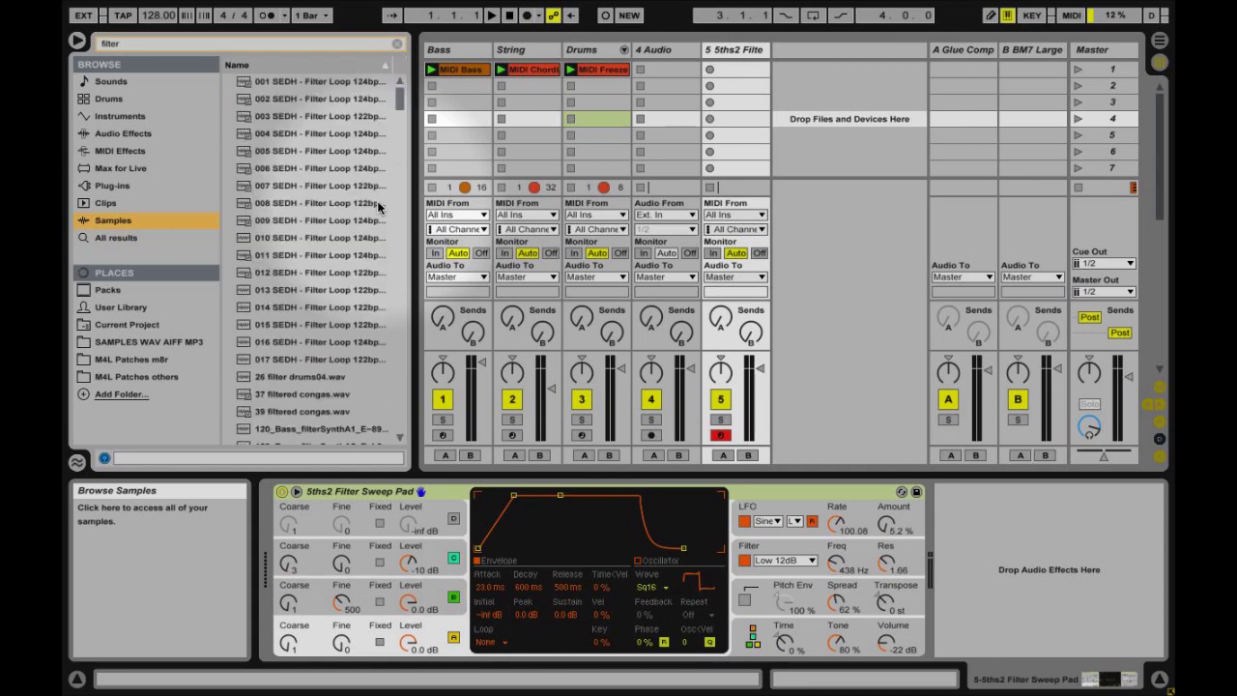
{"action": "key", "text": "Down"}
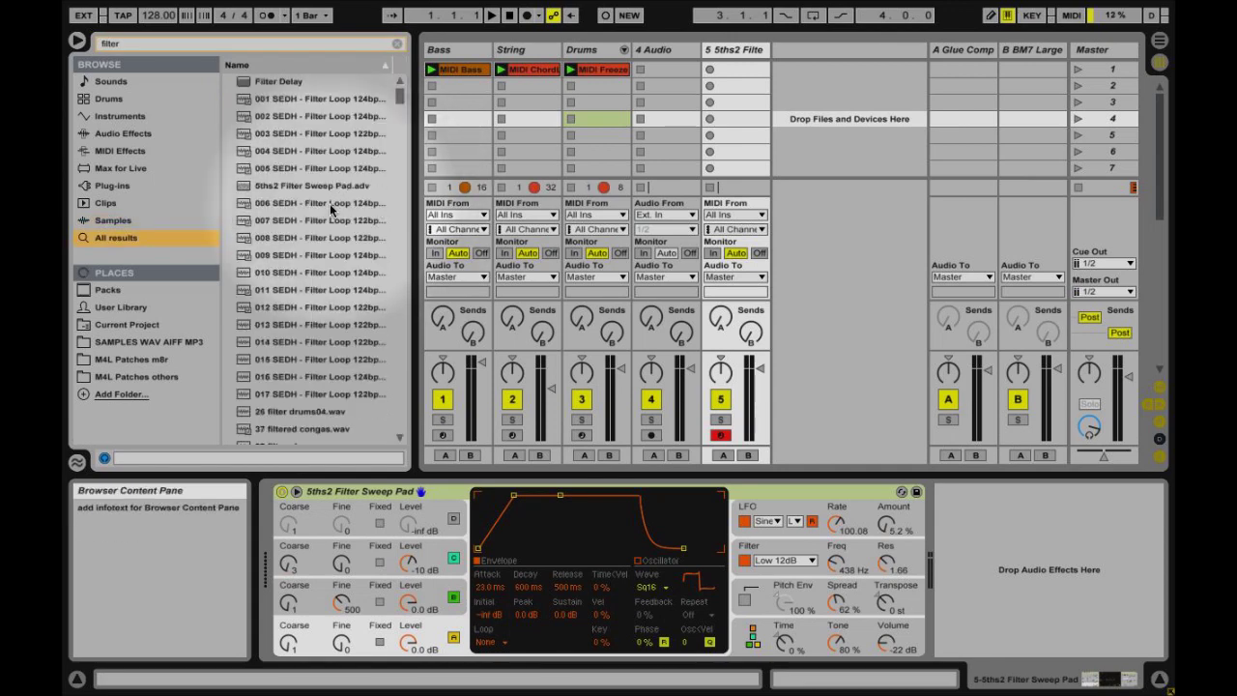
{"action": "scroll", "coordinate": [319, 199], "scroll_direction": "down", "scroll_amount": 1}
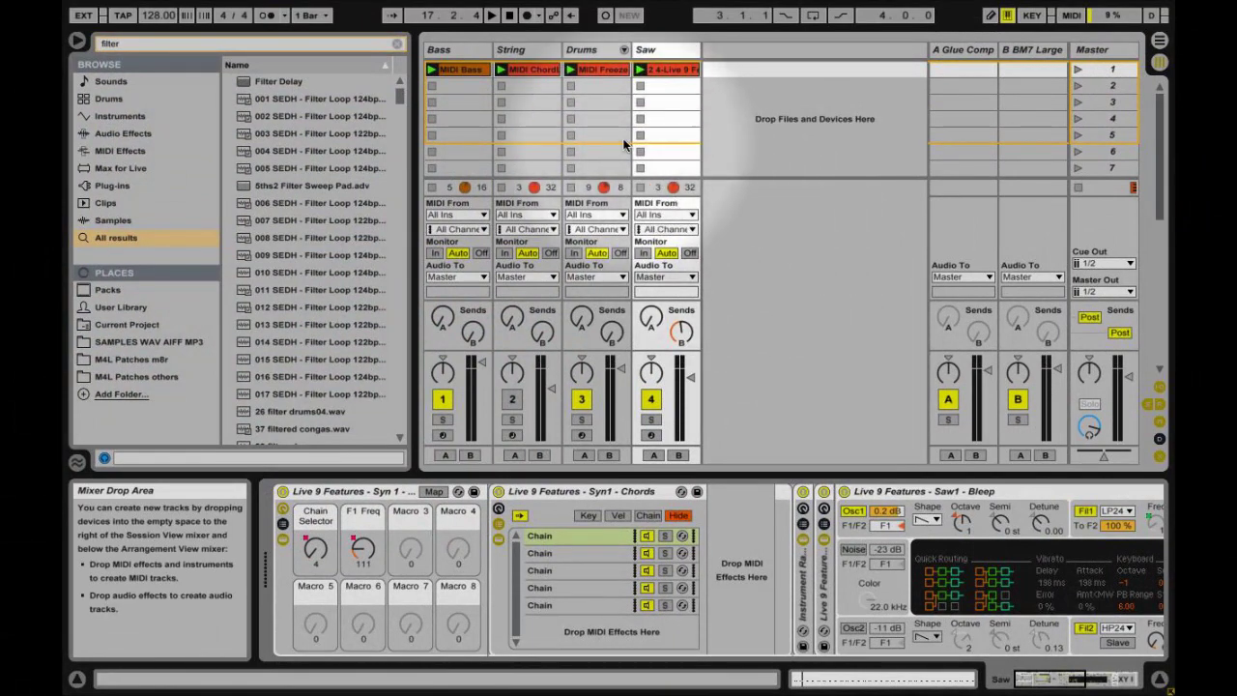
Enable Automation Arm and arm the Saw track for recording
{"action": "left_click", "coordinate": [552, 15]}
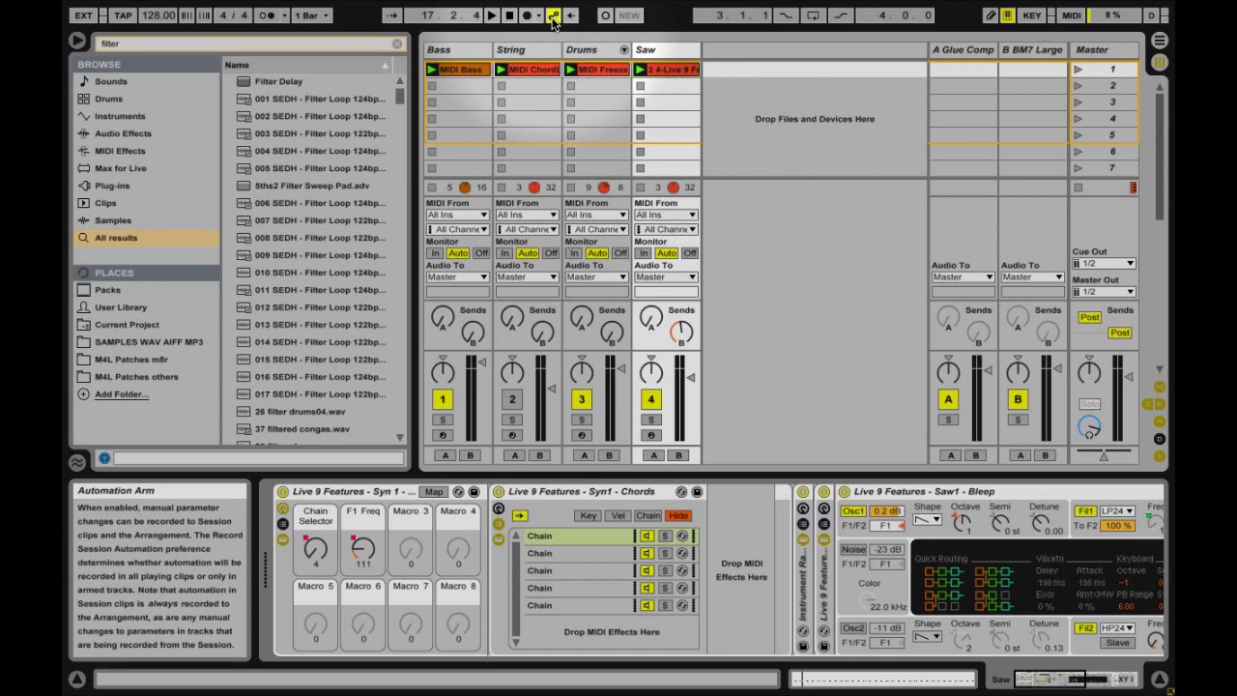
{"action": "left_click", "coordinate": [653, 436]}
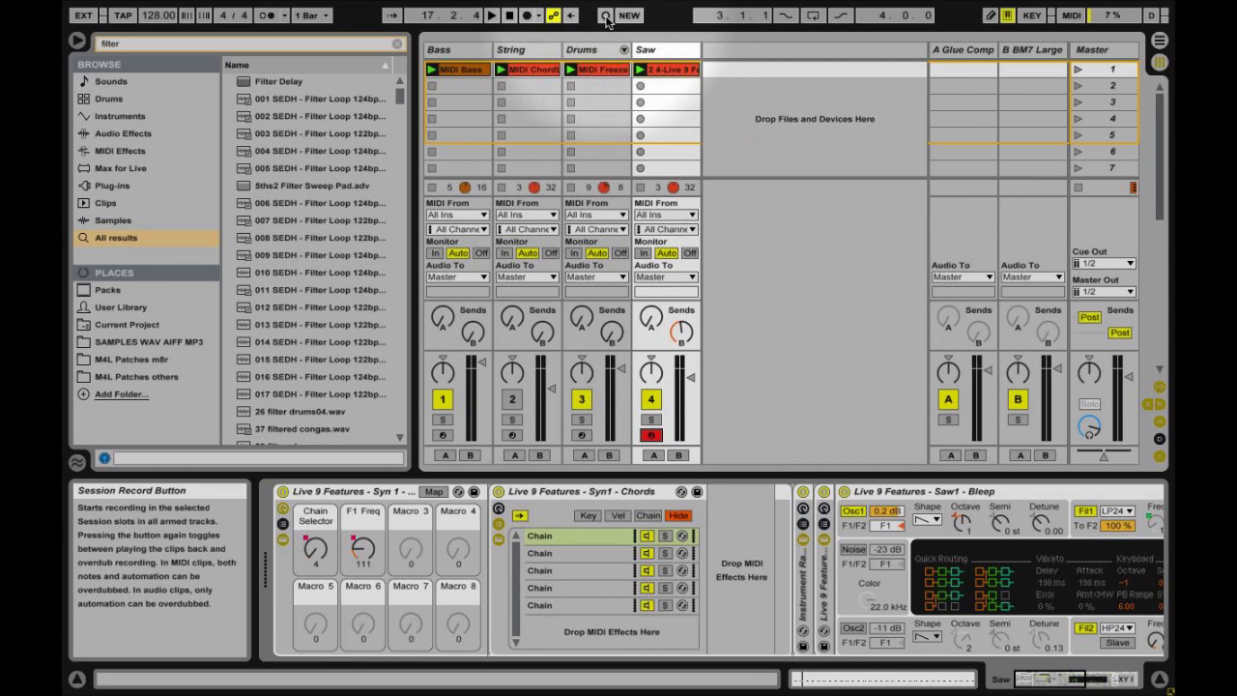
Delete the automation of the F1 Freq and Chain Selector macros, setting F1 Freq to 43 and Chain Selector to 7
{"action": "right_click", "coordinate": [362, 546]}
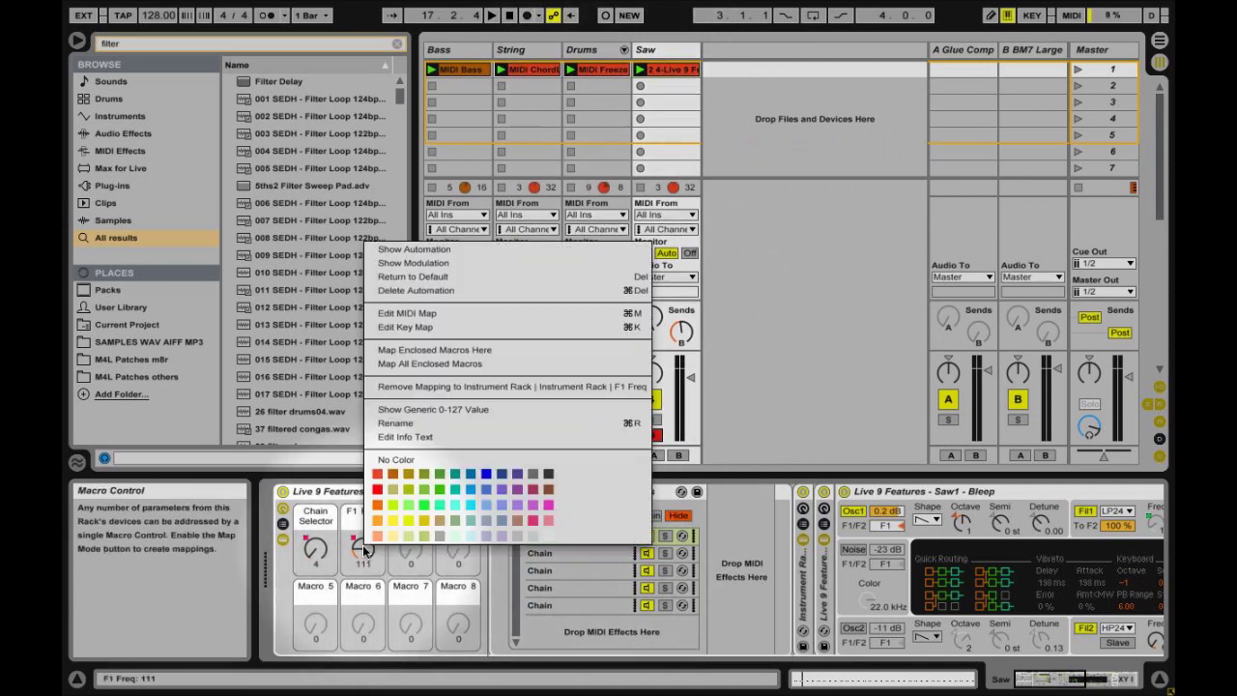
{"action": "left_click", "coordinate": [436, 291]}
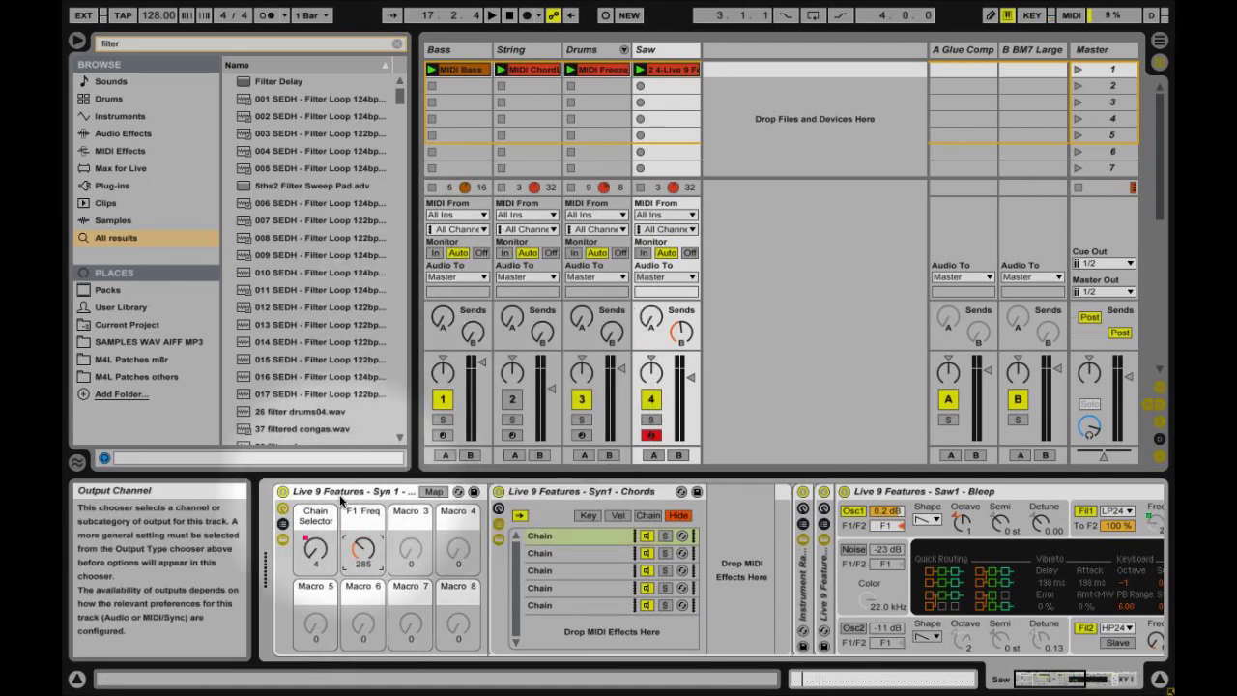
{"action": "right_click", "coordinate": [317, 547]}
{"action": "left_click", "coordinate": [381, 290]}
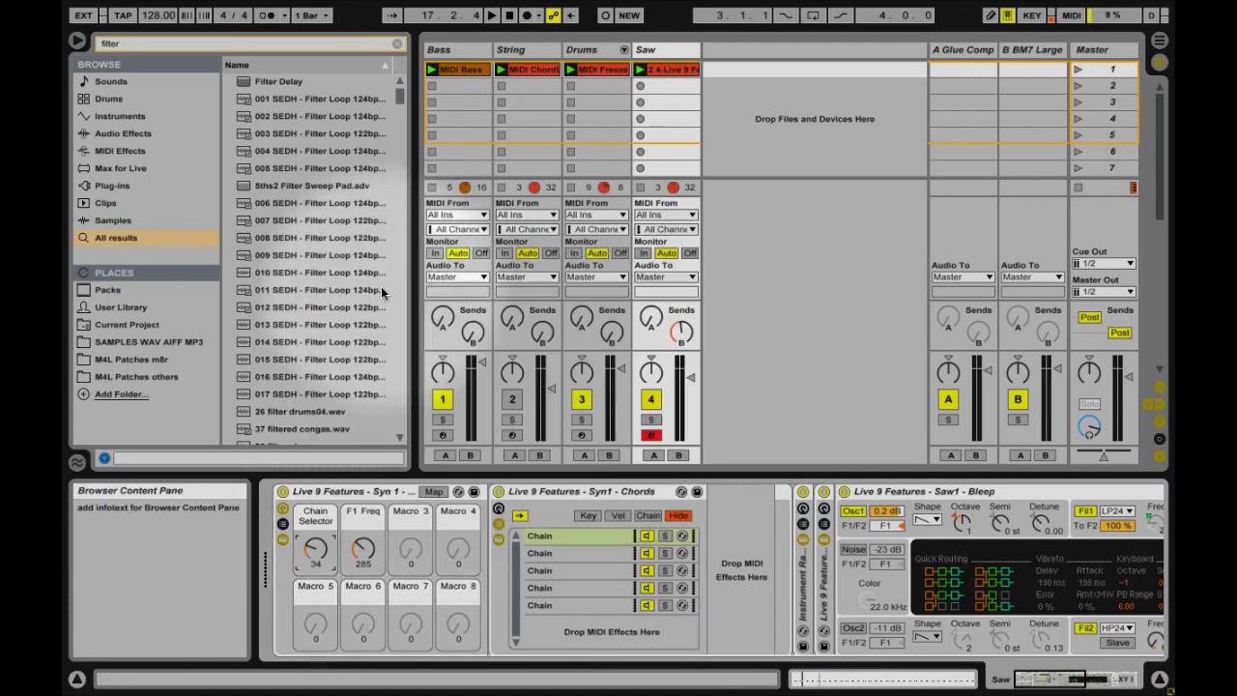
{"action": "left_click_drag", "start_coordinate": [371, 552], "coordinate": [371, 595]}
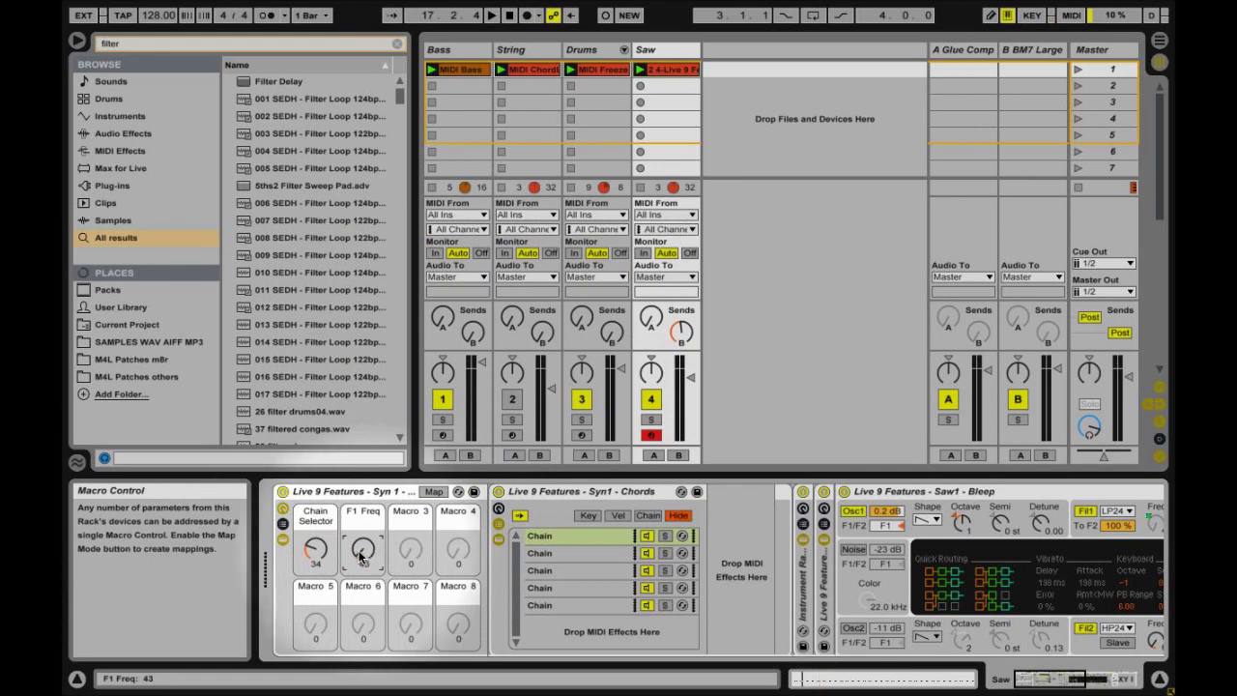
{"action": "left_click_drag", "start_coordinate": [321, 552], "coordinate": [321, 591]}
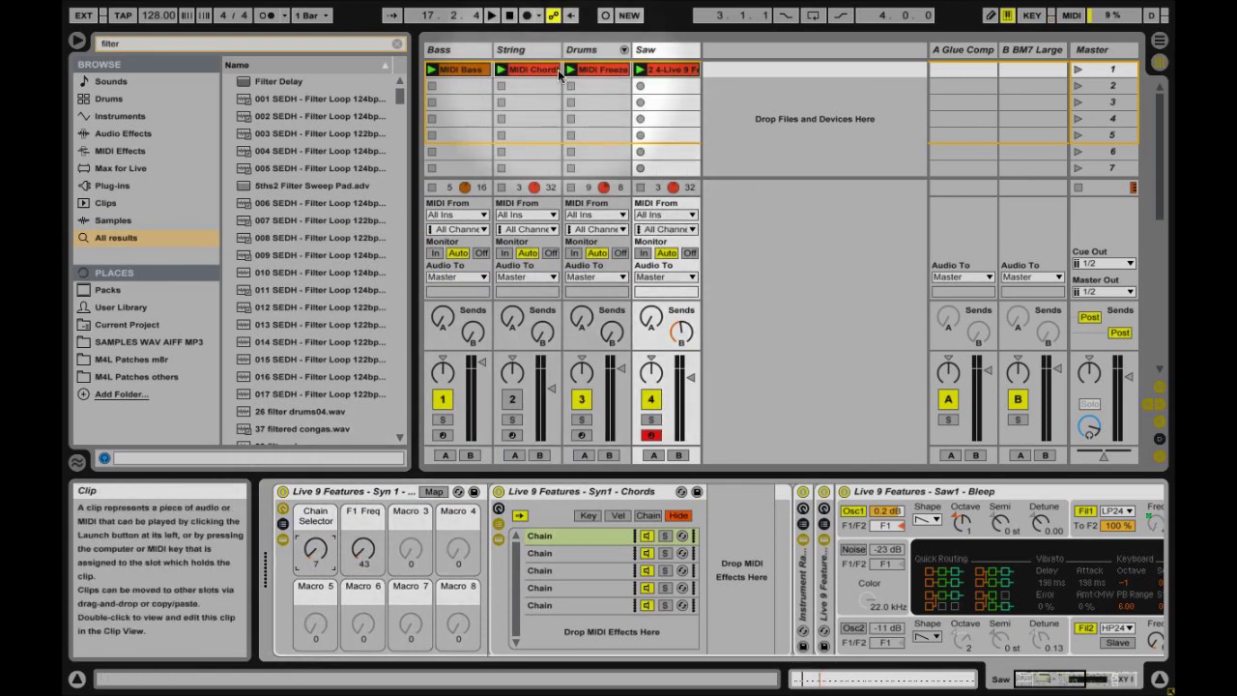
Examine the Saw track's devices, selecting the Syn 1 - Chords rack and the Saw1 - Bleep synth
{"action": "left_click", "coordinate": [351, 495]}
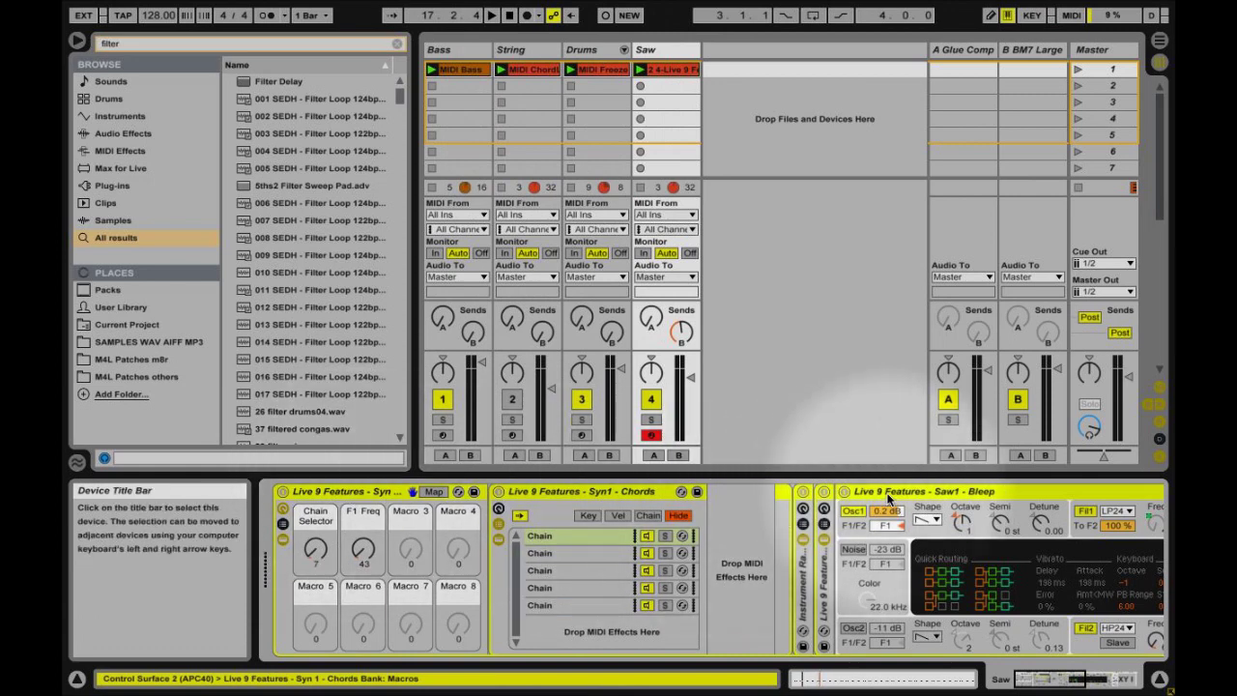
{"action": "left_click", "coordinate": [858, 495]}
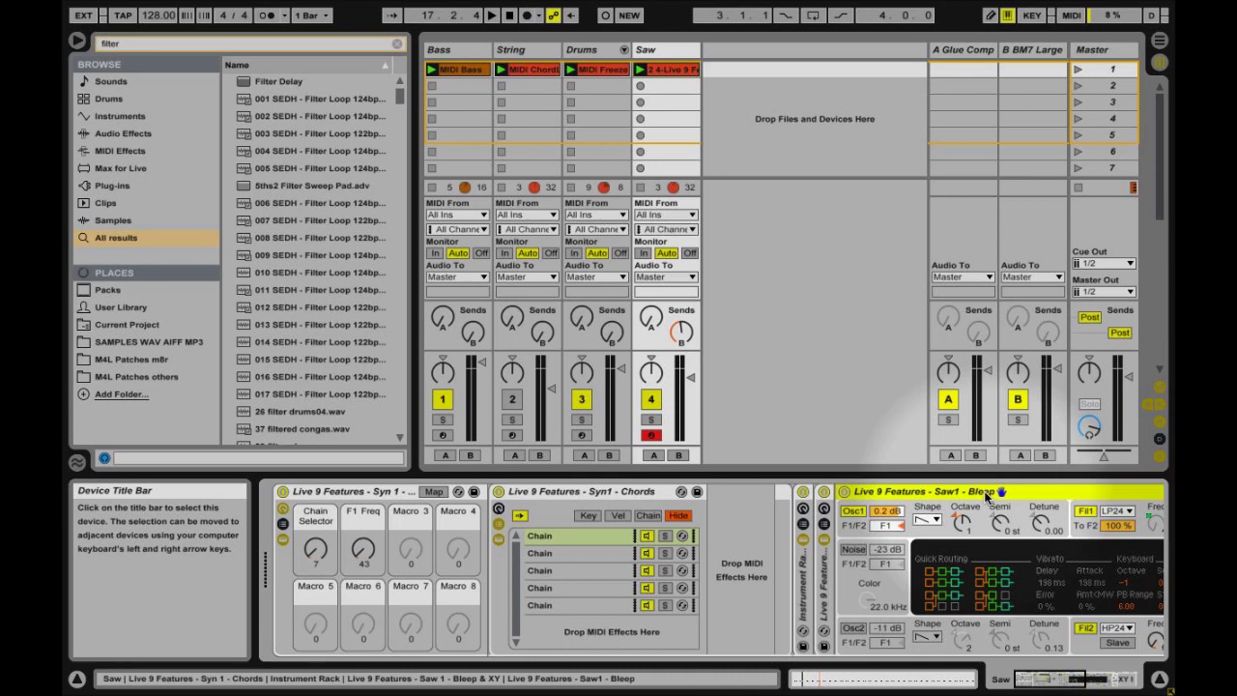
{"action": "left_click", "coordinate": [348, 493]}
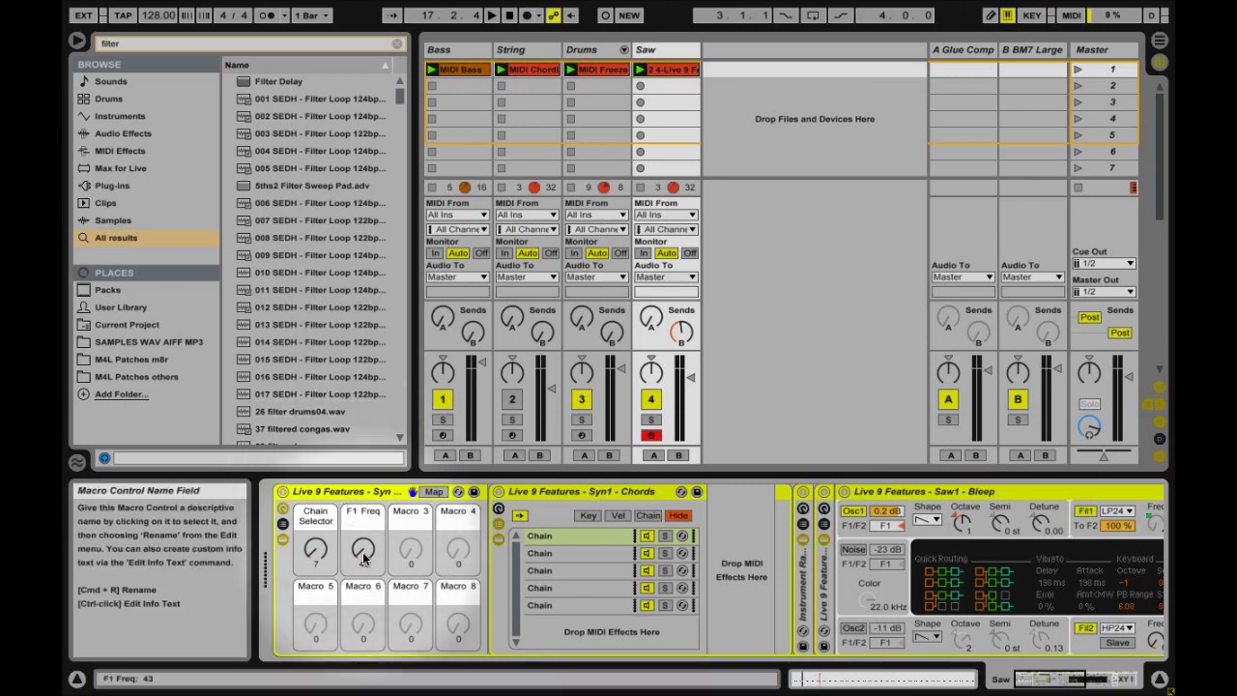
Turn the Chain Selector macro and inspect the Chord settings of all five chains in the Syn1 - Chords rack
{"action": "left_click", "coordinate": [310, 551]}
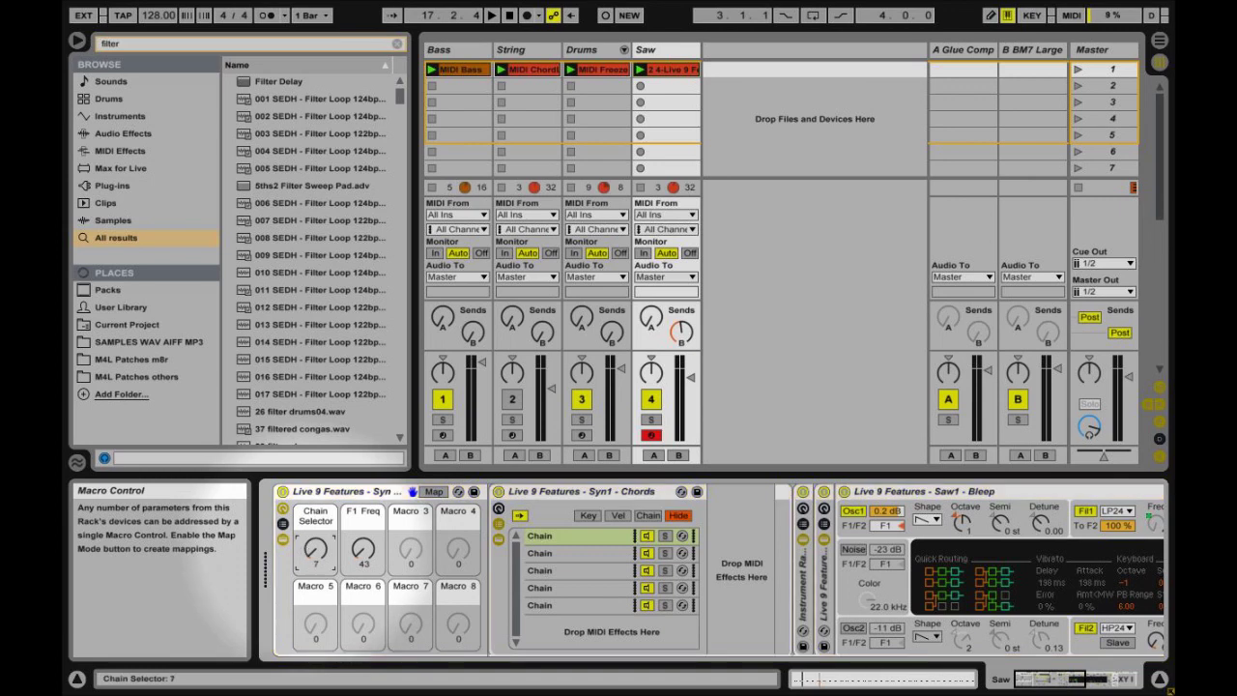
{"action": "mouse_move", "coordinate": [310, 551]}
{"action": "left_mouse_down"}
{"action": "mouse_move", "coordinate": [310, 465]}
{"action": "mouse_move", "coordinate": [310, 531]}
{"action": "left_mouse_up"}
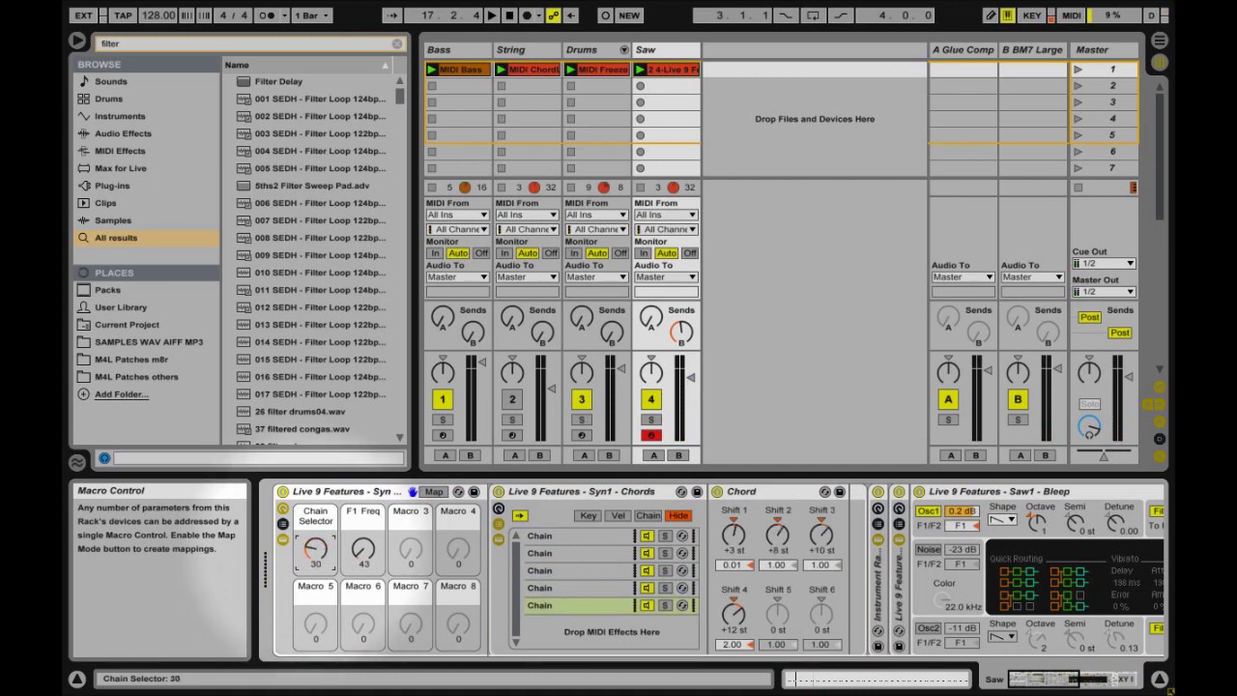
{"action": "left_click", "coordinate": [539, 536]}
{"action": "left_click", "coordinate": [544, 554]}
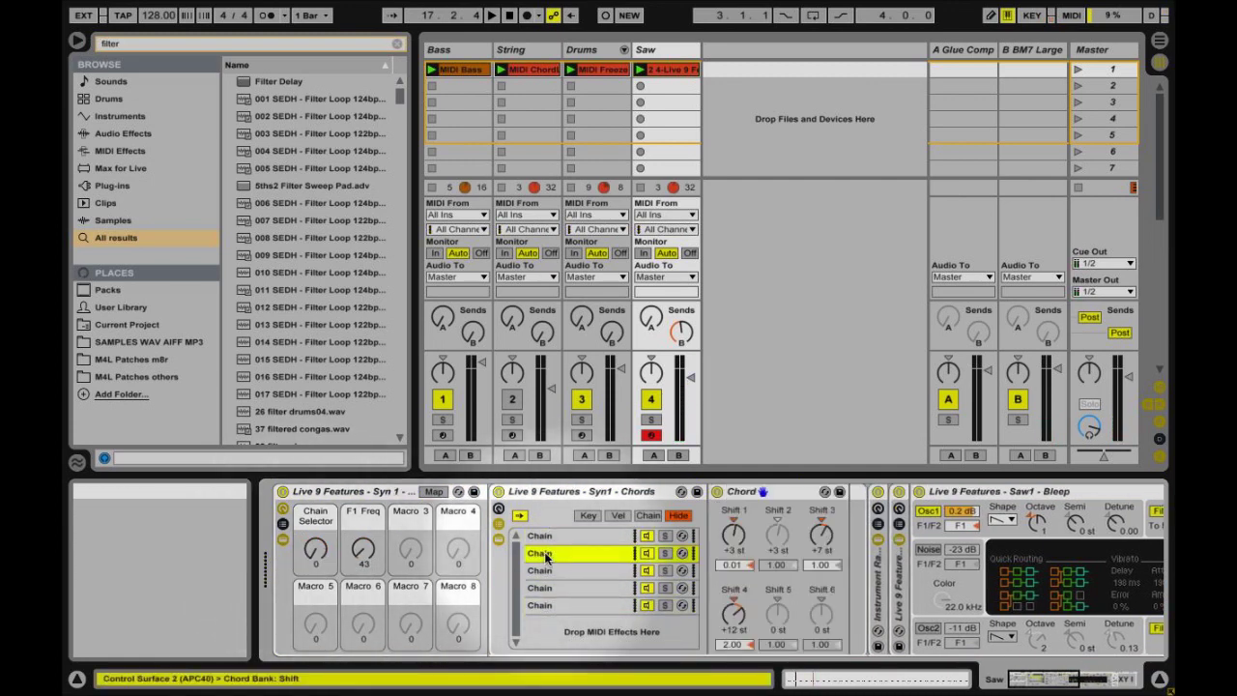
{"action": "left_click", "coordinate": [547, 570]}
{"action": "left_click", "coordinate": [547, 587]}
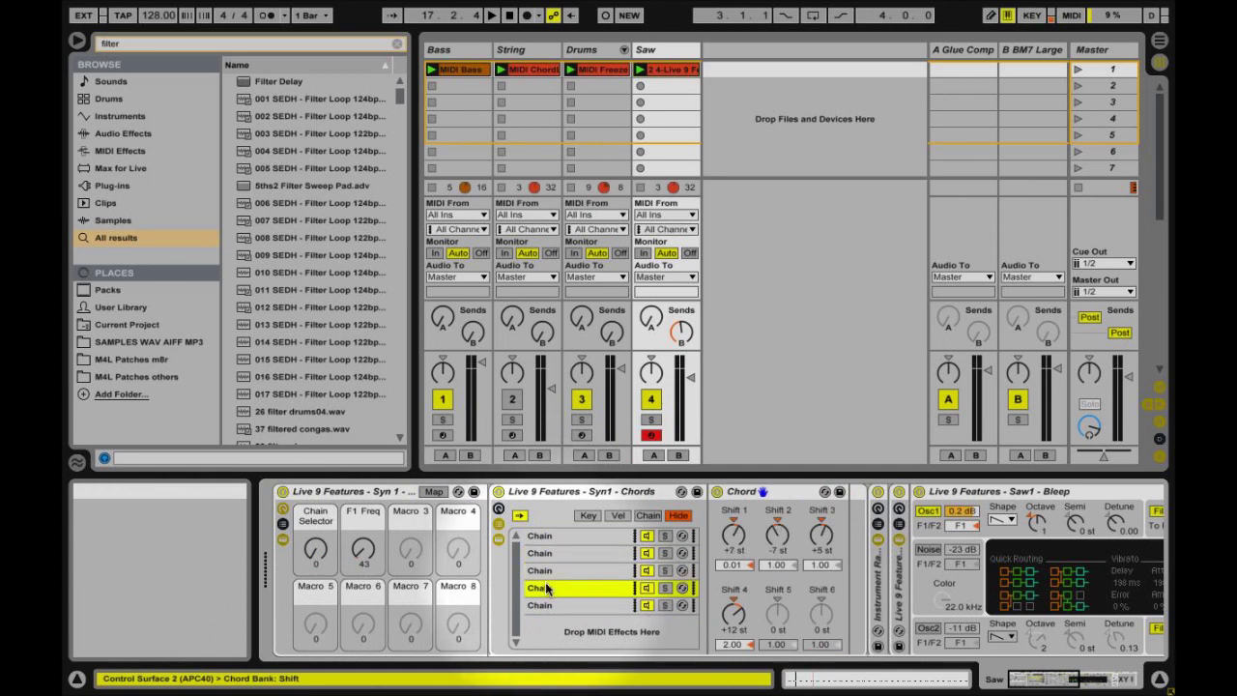
{"action": "left_click", "coordinate": [547, 605]}
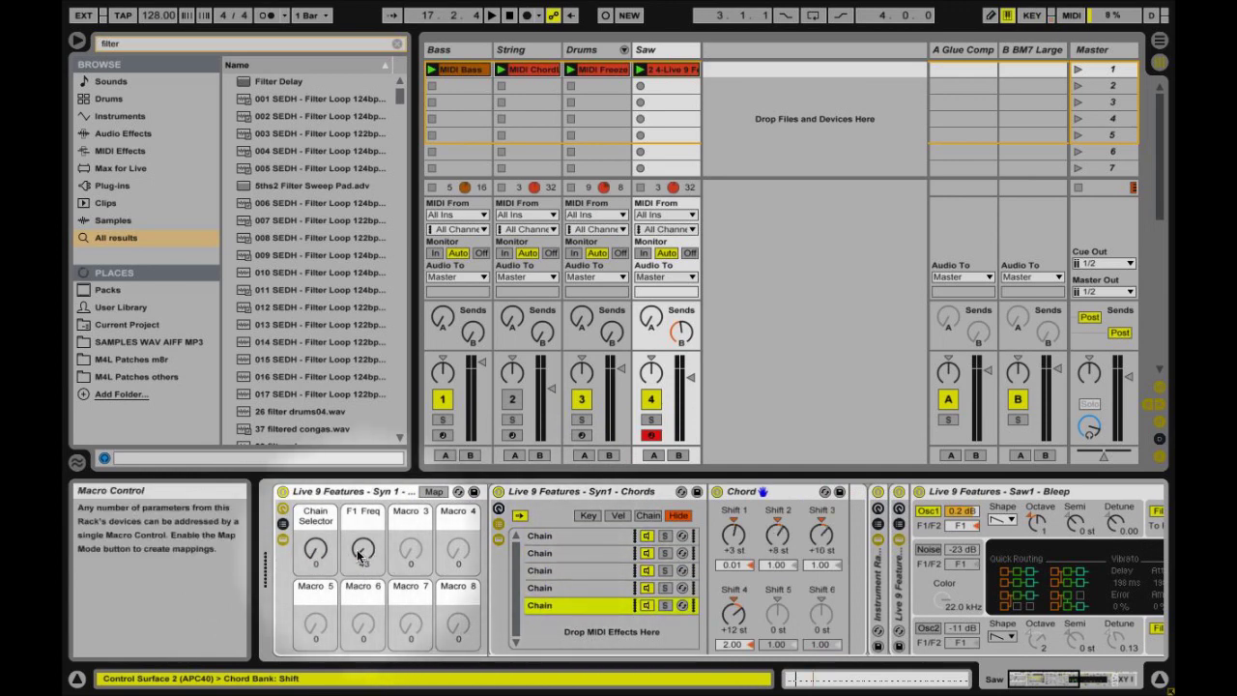
Record Session View automation of the Chain Selector and F1 Freq macros into the Saw clip during playback
{"action": "mouse_move", "coordinate": [359, 555]}
{"action": "left_mouse_down"}
{"action": "mouse_move", "coordinate": [358, 495]}
{"action": "mouse_move", "coordinate": [362, 554]}
{"action": "left_mouse_up"}
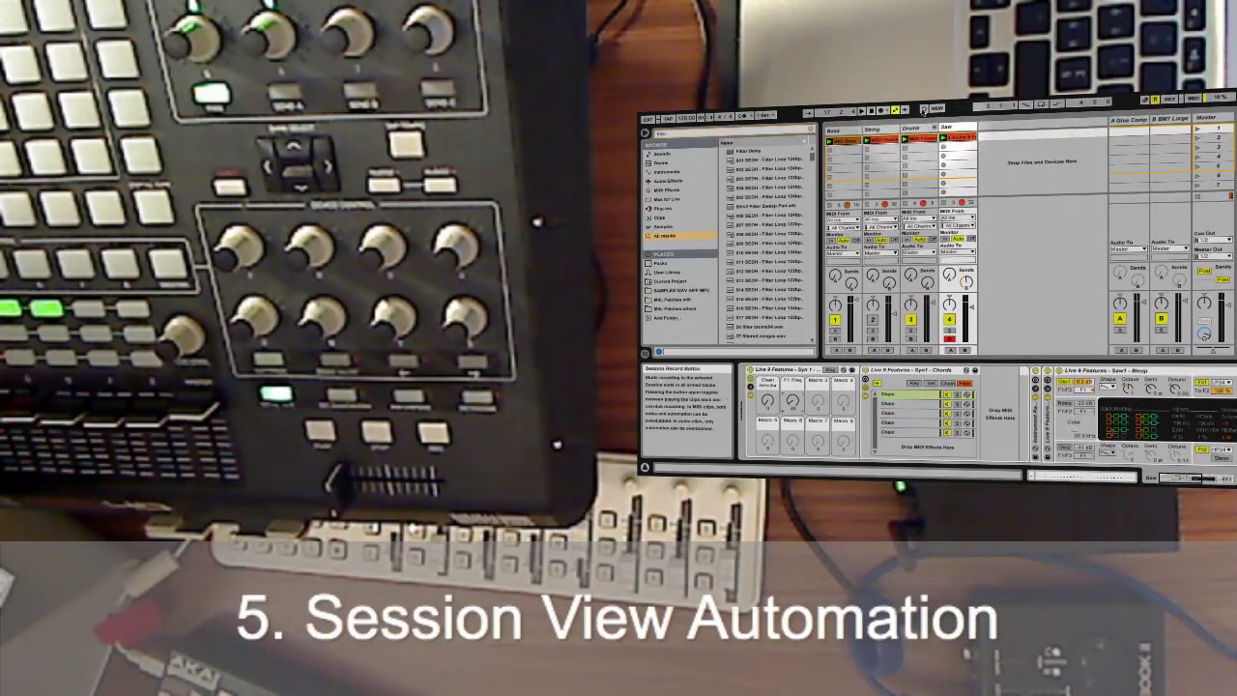
{"action": "left_click", "coordinate": [923, 110]}
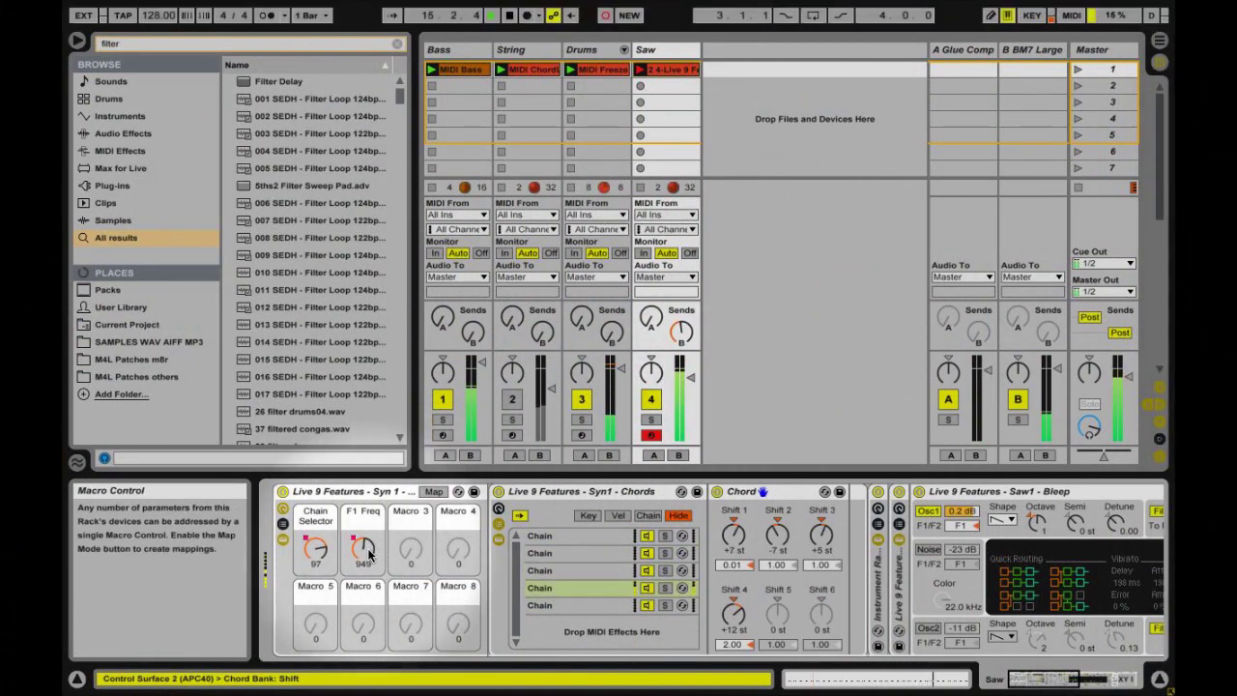
{"action": "left_click", "coordinate": [509, 15]}
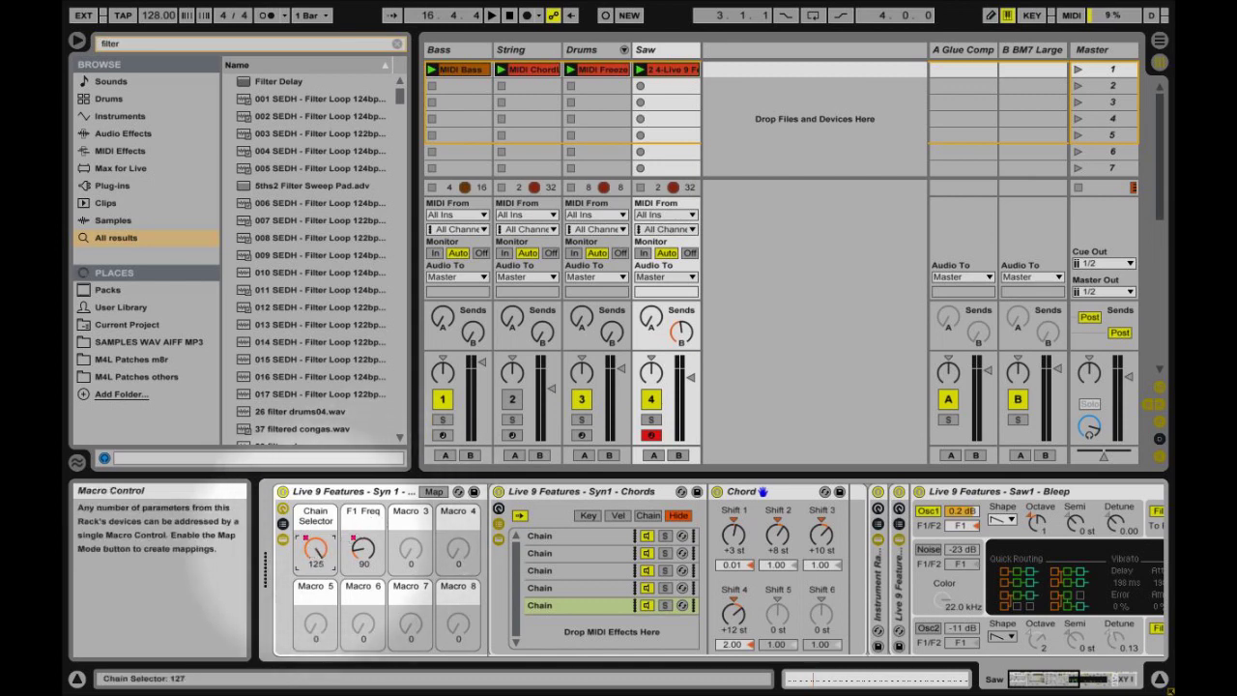
Override the Chain Selector and F1 Freq macro automation, setting F1 Freq to 152, and re-enable the automation
{"action": "left_click_drag", "start_coordinate": [315, 549], "coordinate": [315, 601]}
{"action": "key", "text": "space"}
{"action": "mouse_move", "coordinate": [315, 549]}
{"action": "left_mouse_down"}
{"action": "mouse_move", "coordinate": [315, 512]}
{"action": "mouse_move", "coordinate": [313, 550]}
{"action": "left_mouse_up"}
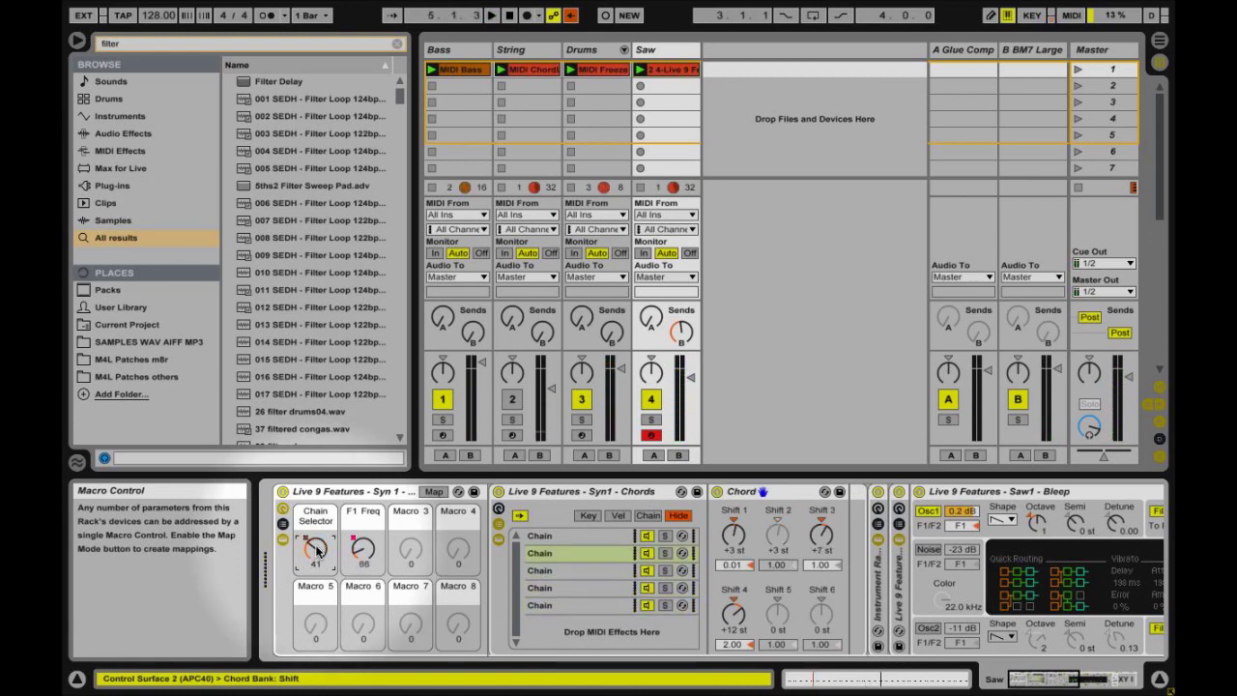
{"action": "right_click", "coordinate": [315, 550]}
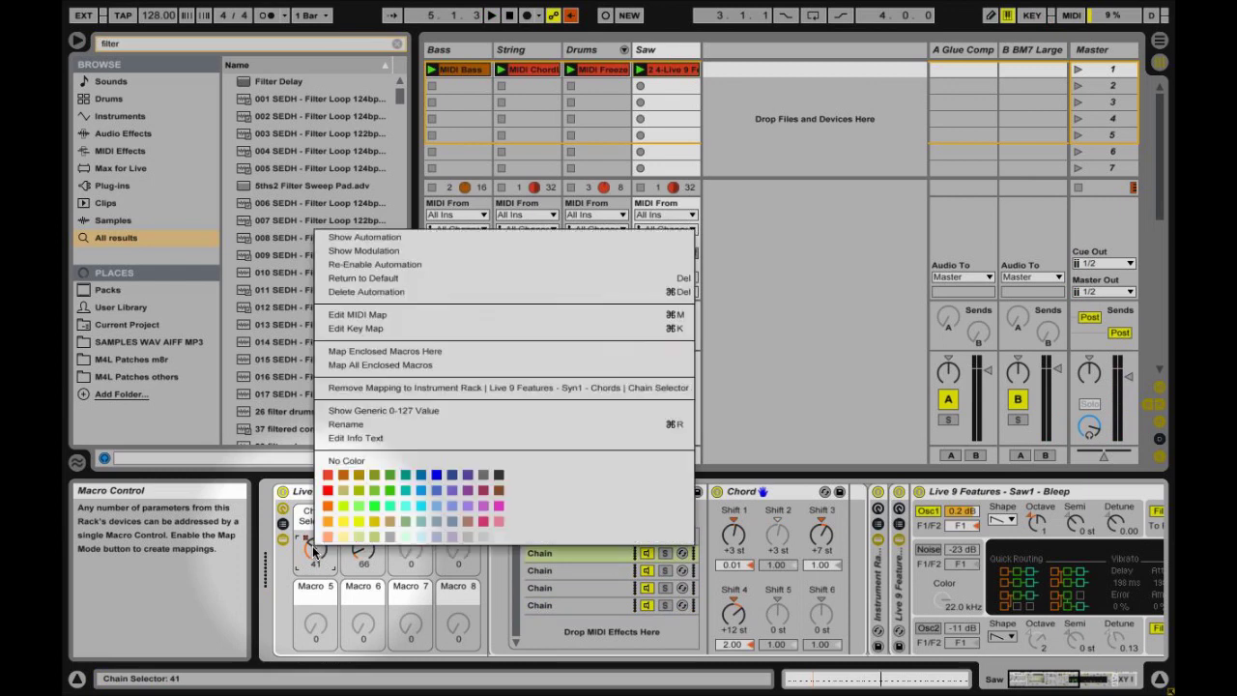
{"action": "left_click", "coordinate": [370, 273]}
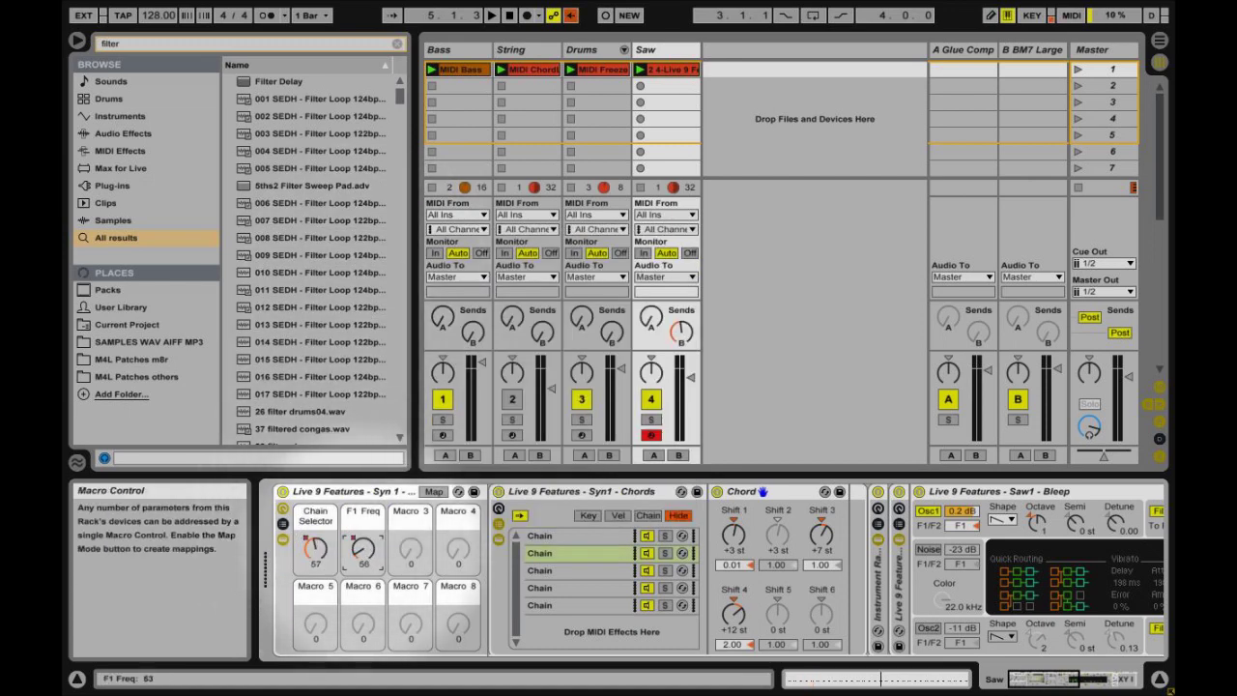
{"action": "left_click_drag", "start_coordinate": [363, 549], "coordinate": [364, 522]}
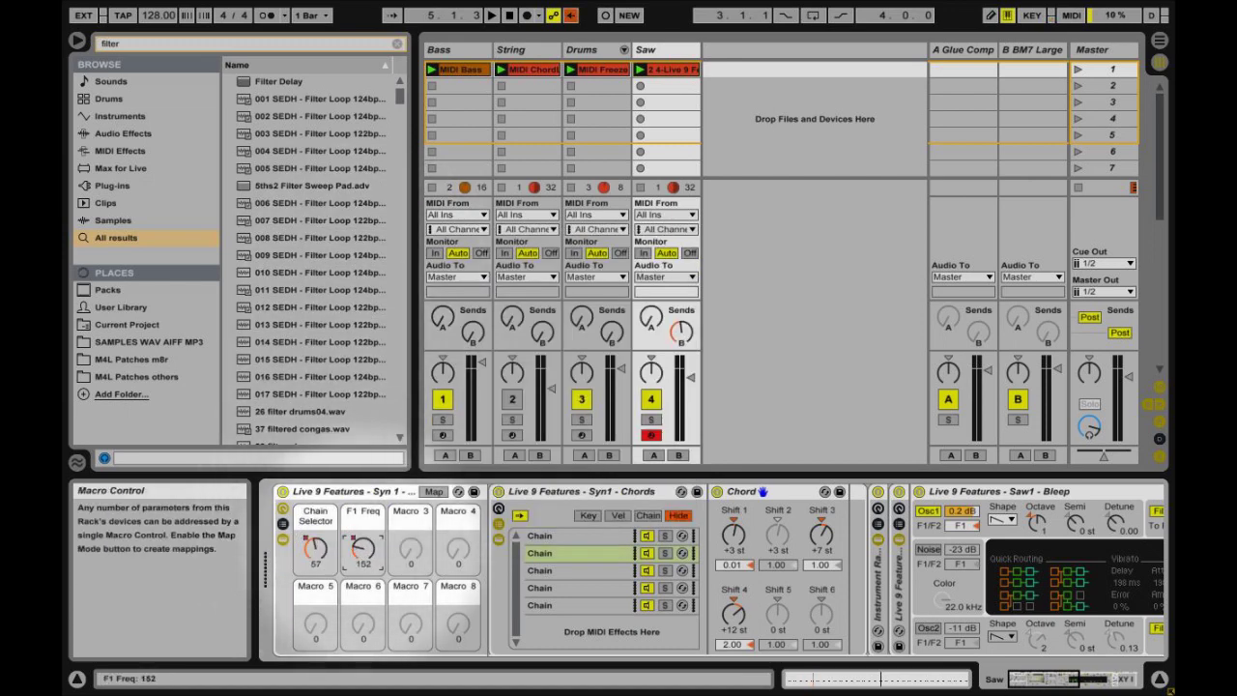
{"action": "left_click", "coordinate": [571, 19]}
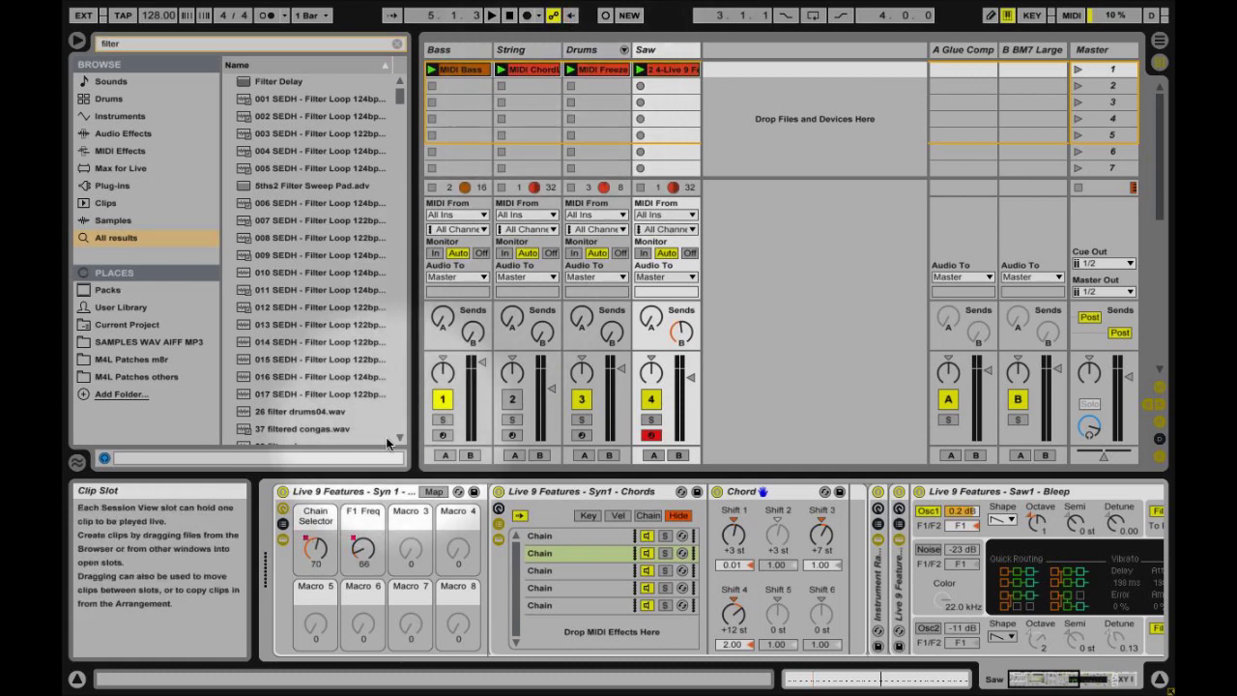
Delete the recorded automation of the Saw rack's F1 Freq and Chain Selector macros
{"action": "right_click", "coordinate": [363, 547]}
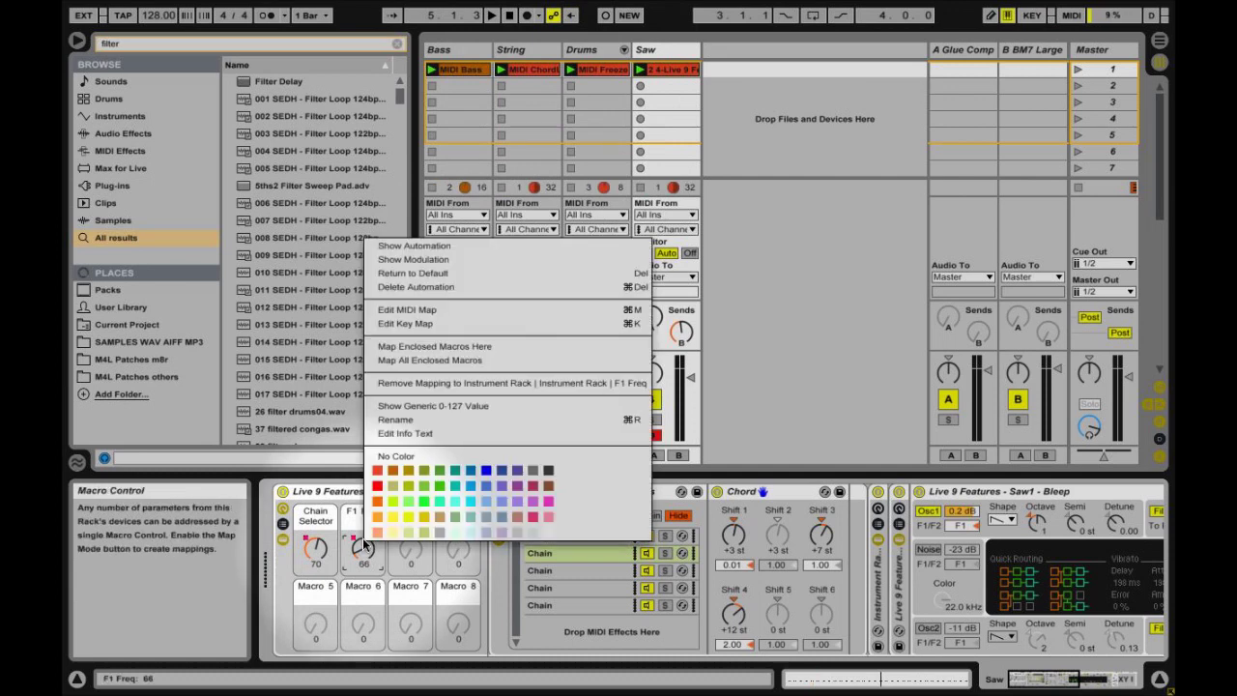
{"action": "left_click", "coordinate": [429, 284]}
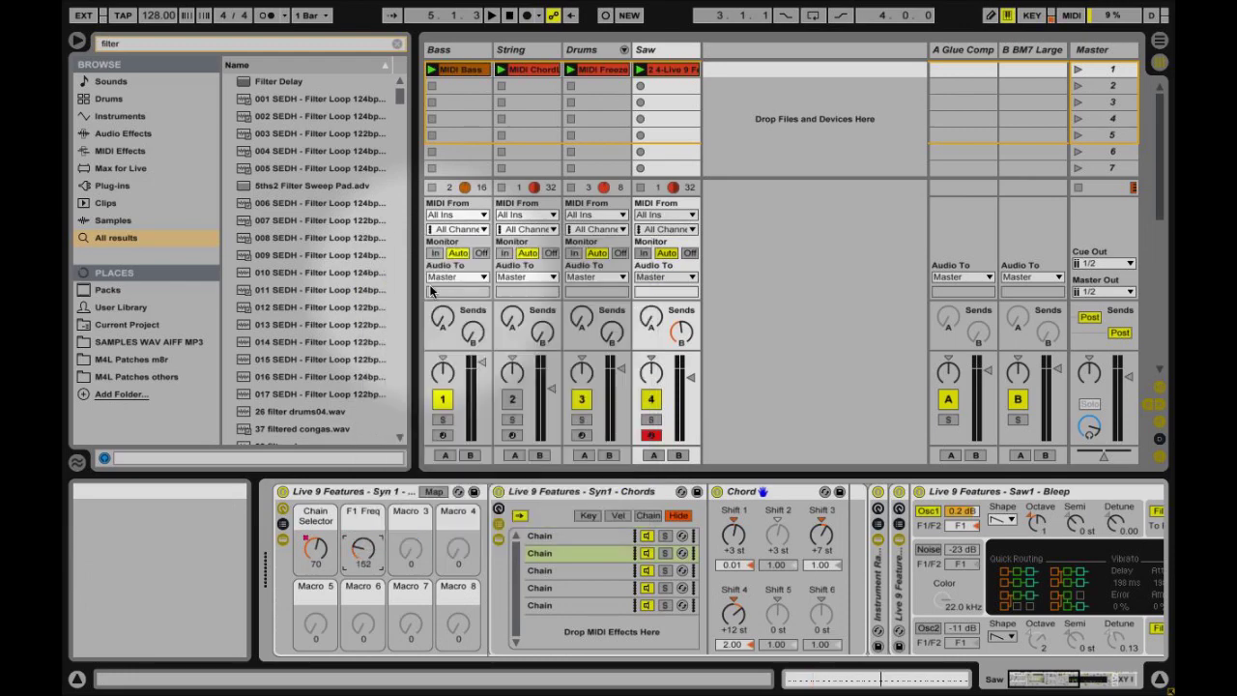
{"action": "right_click", "coordinate": [327, 536]}
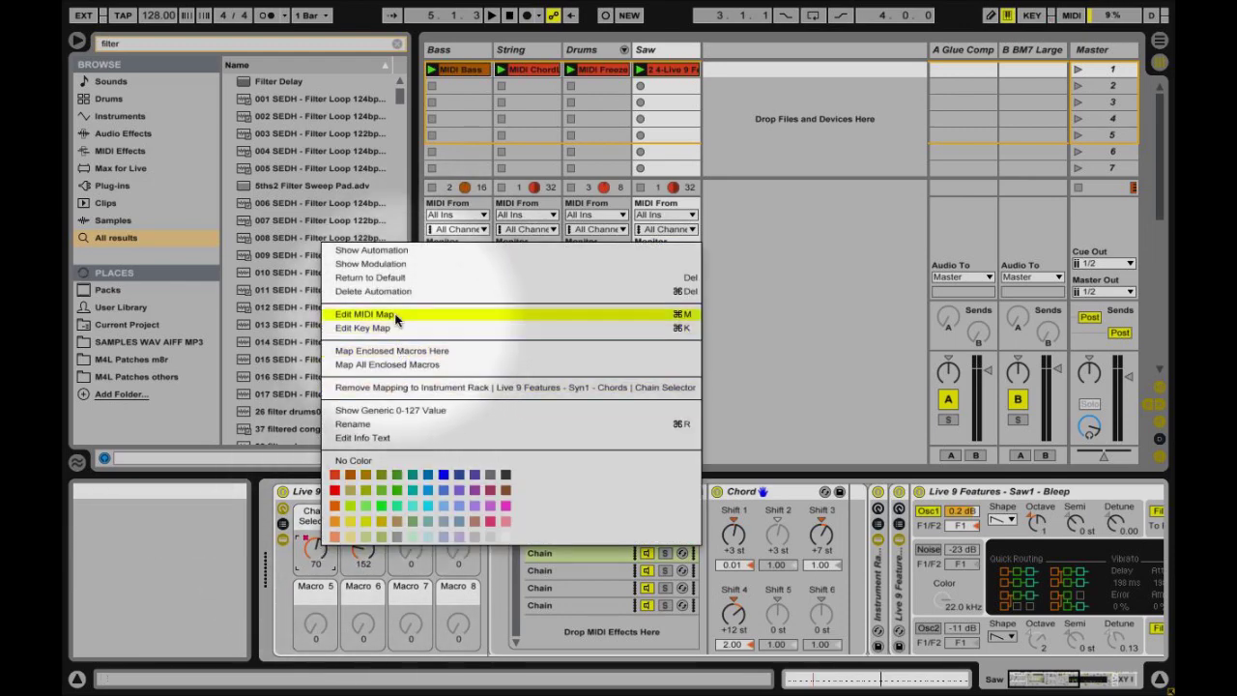
{"action": "left_click", "coordinate": [394, 291]}
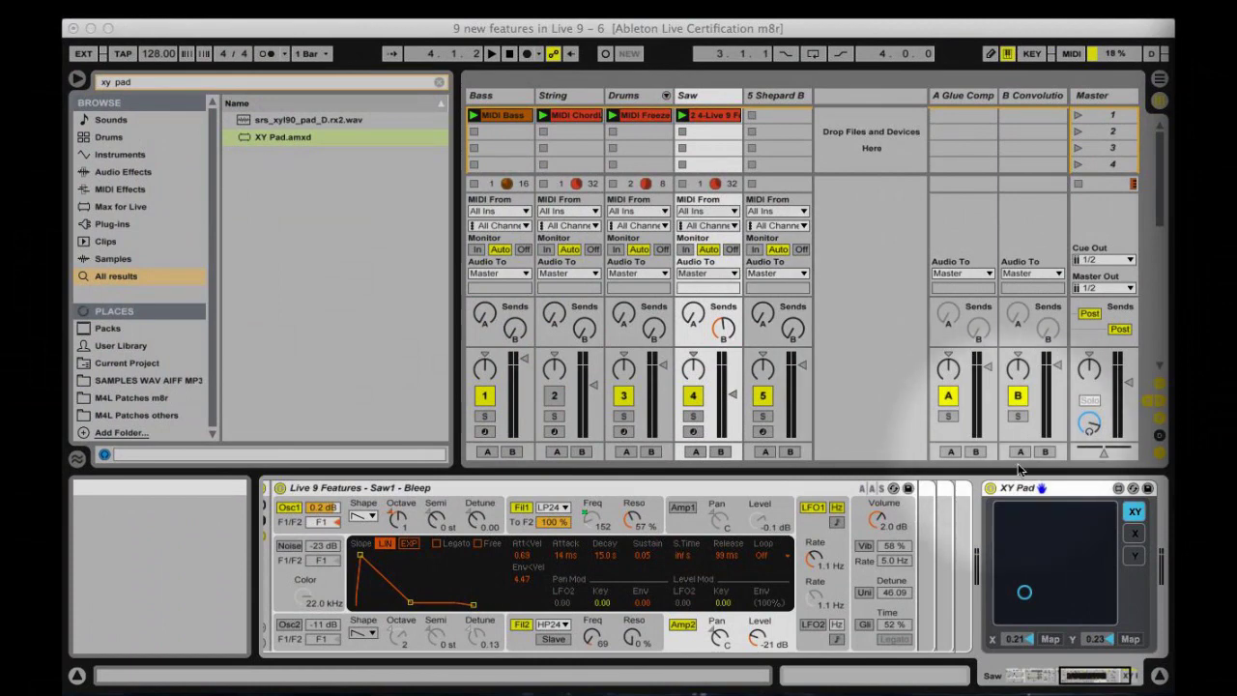
Map the XY Pad's X axis to the Saw1 - Bleep synth's filter 1 resonance and move the pad to X 0.47
{"action": "left_click", "coordinate": [1066, 492]}
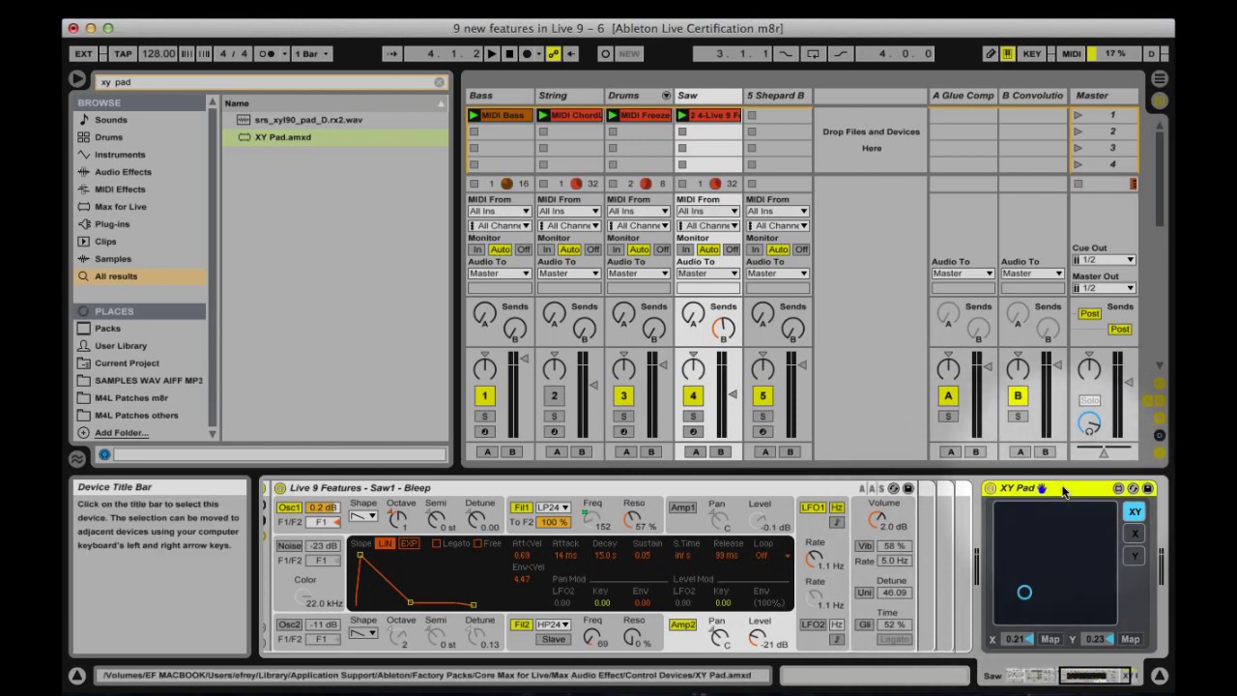
{"action": "left_click", "coordinate": [674, 490]}
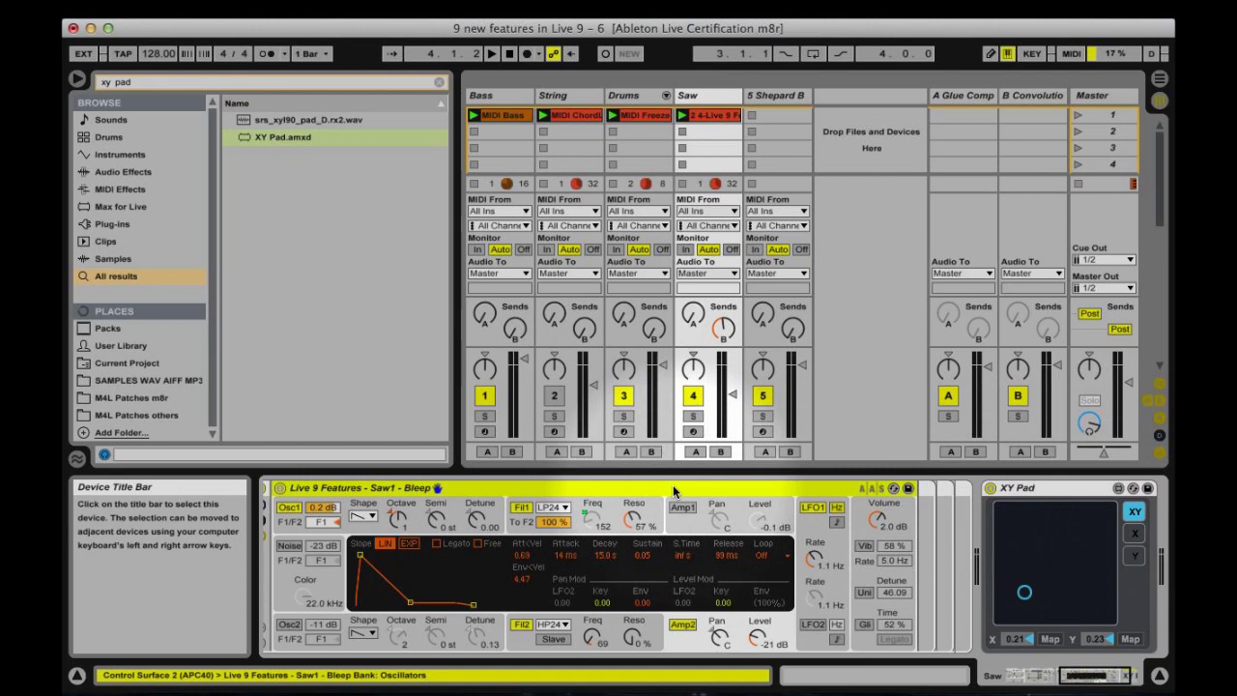
{"action": "left_click", "coordinate": [1059, 492]}
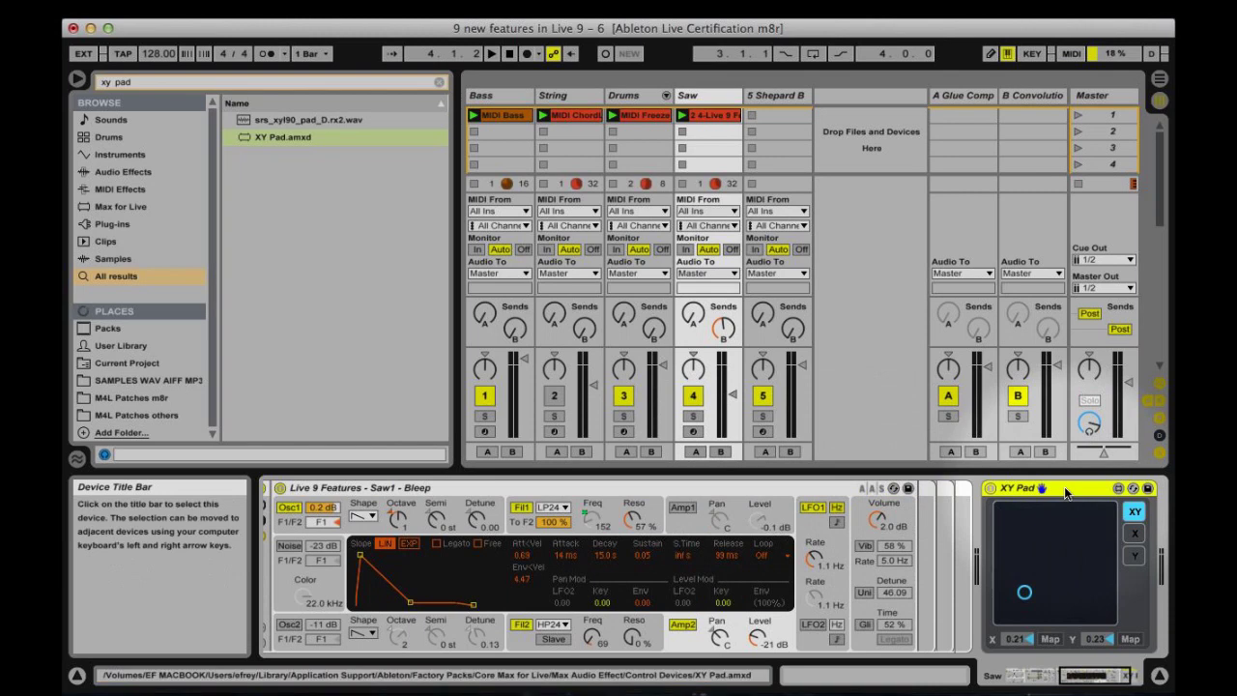
{"action": "left_click", "coordinate": [1051, 639]}
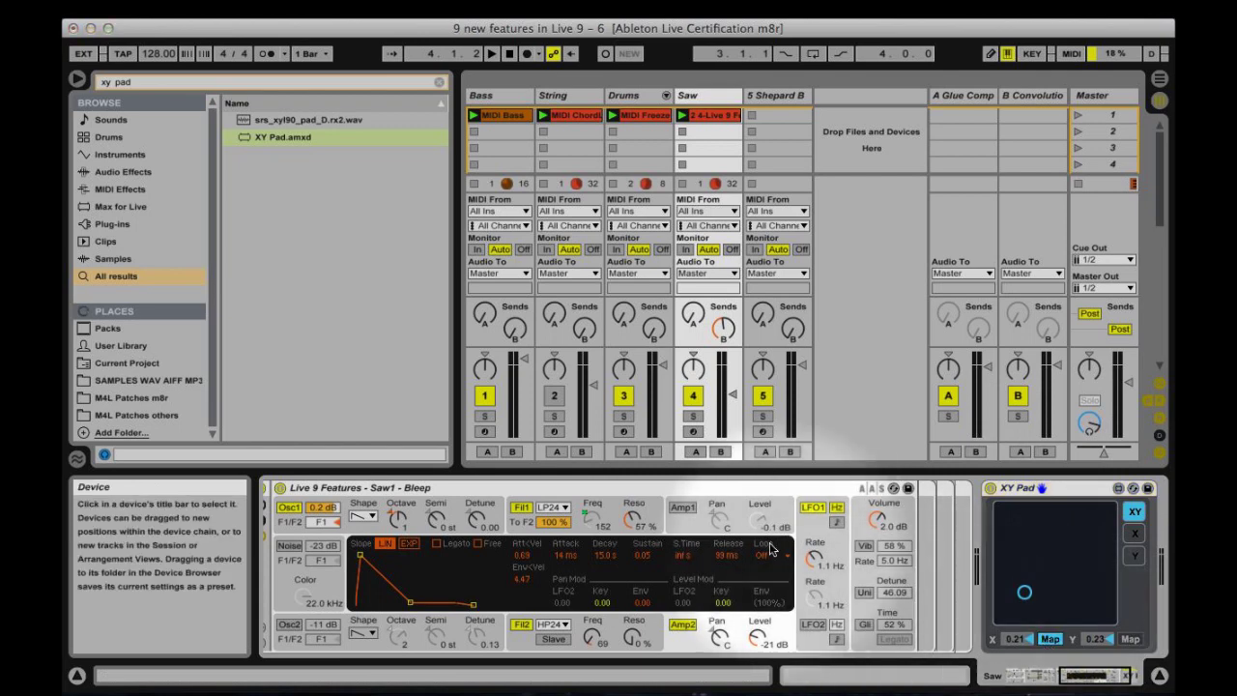
{"action": "left_click", "coordinate": [633, 522]}
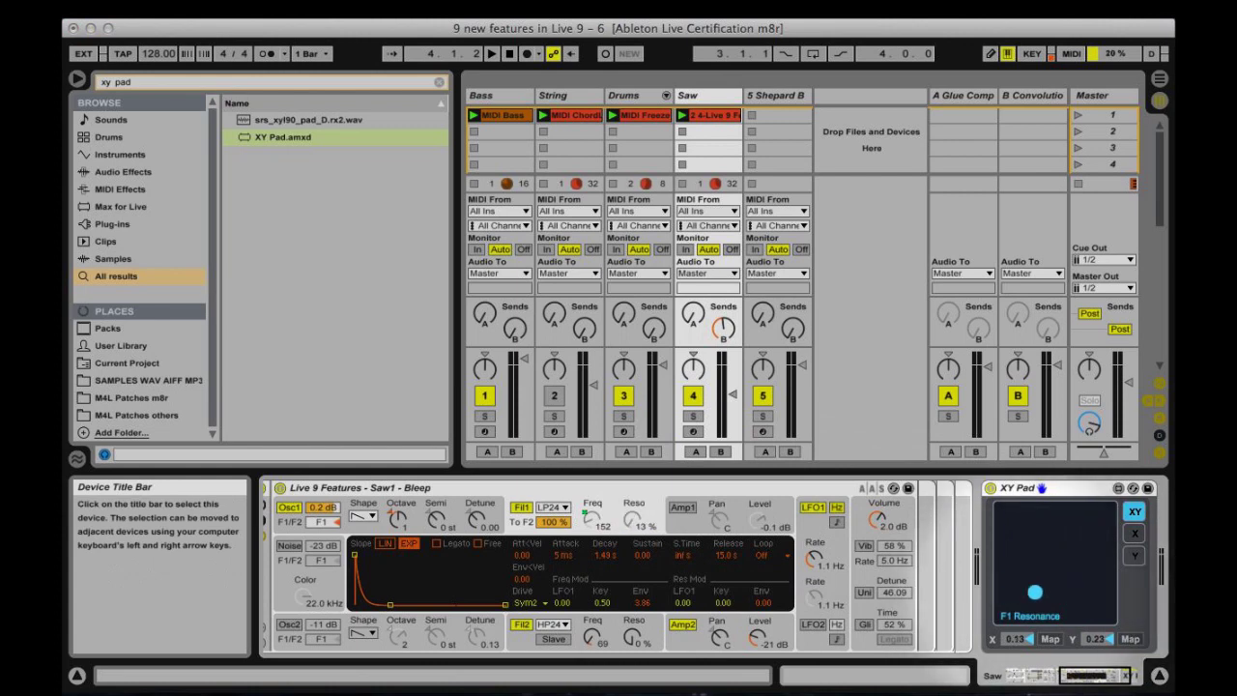
{"action": "mouse_move", "coordinate": [1061, 591]}
{"action": "left_mouse_down"}
{"action": "mouse_move", "coordinate": [1083, 589]}
{"action": "mouse_move", "coordinate": [1051, 590]}
{"action": "left_mouse_up"}
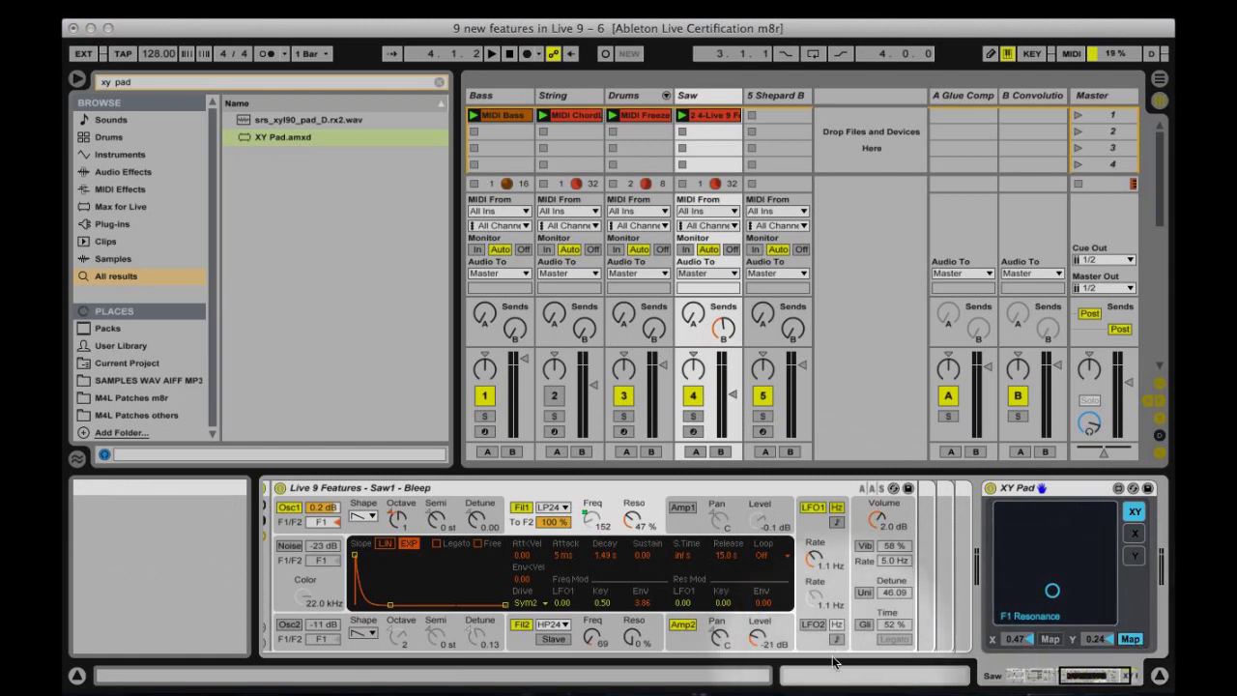
Map the XY Pad's Y axis to the Amp2 envelope's Release and move the pad to X 0.29, Y 0.29 during playback
{"action": "left_click", "coordinate": [690, 638]}
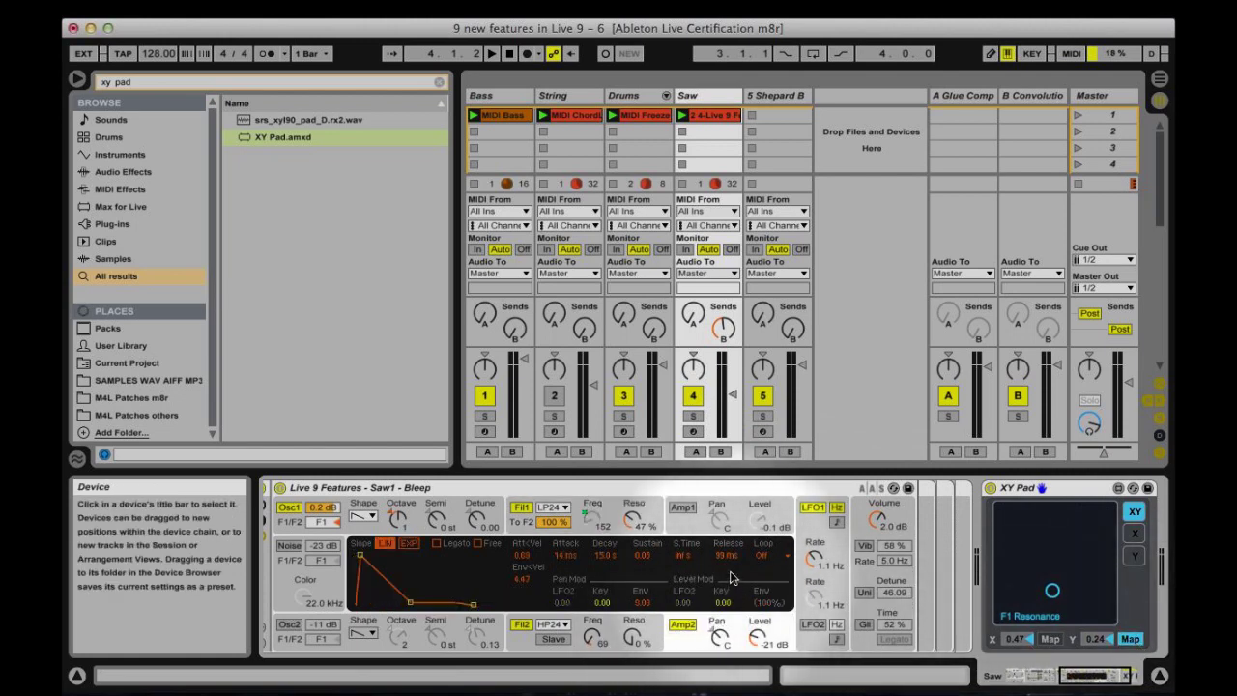
{"action": "left_click_drag", "start_coordinate": [728, 561], "coordinate": [728, 560]}
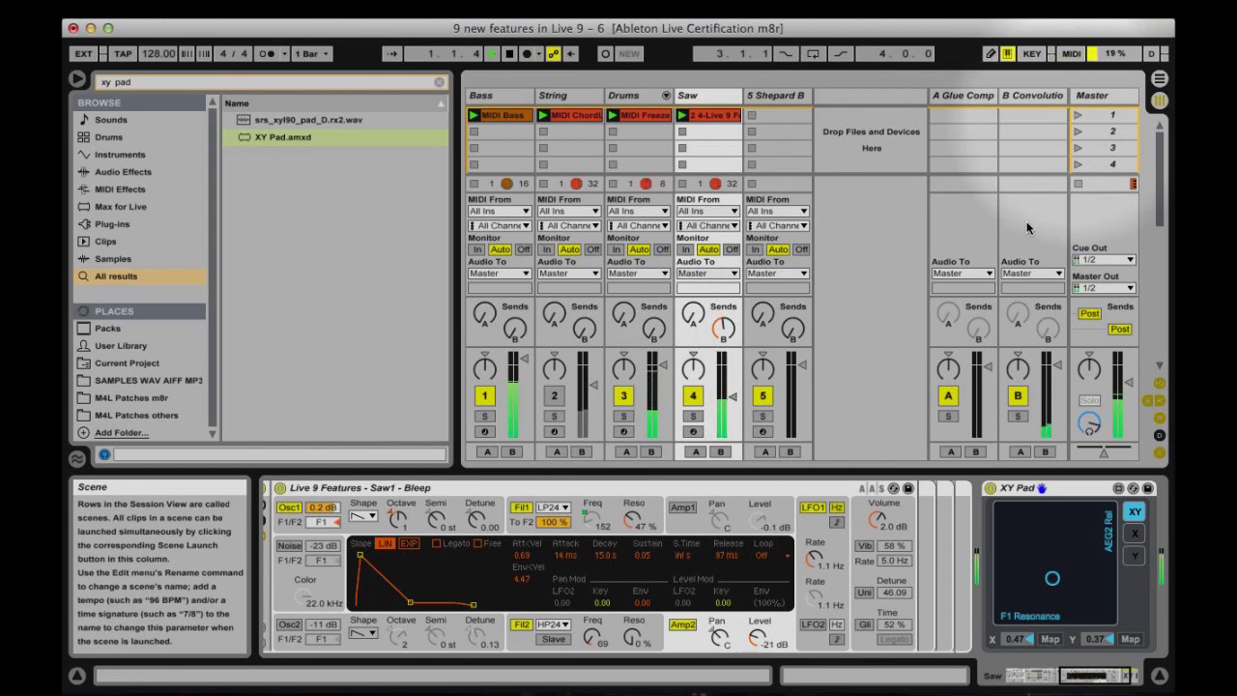
{"action": "left_click_drag", "start_coordinate": [1053, 577], "coordinate": [1073, 566]}
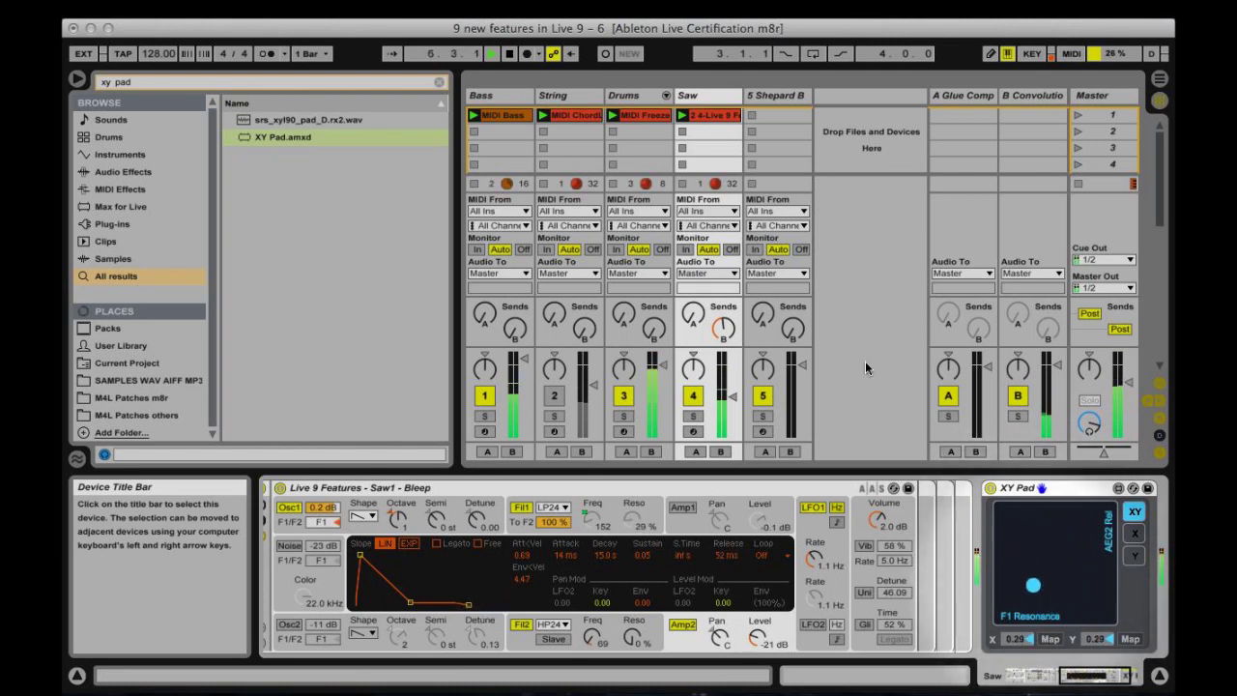
{"action": "left_click", "coordinate": [510, 56]}
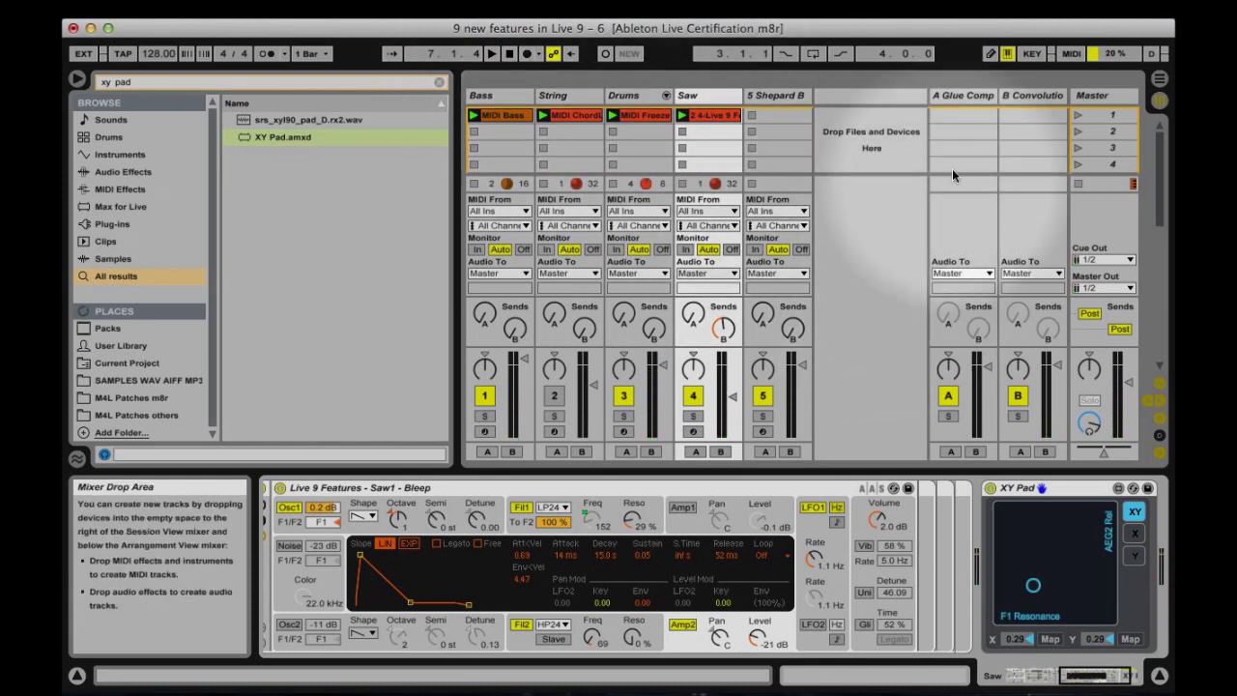
Show the Convolution Reverb Pro on return track B, start playback and set the Saw track's volume to -4.0 dB
{"action": "left_click", "coordinate": [1036, 94]}
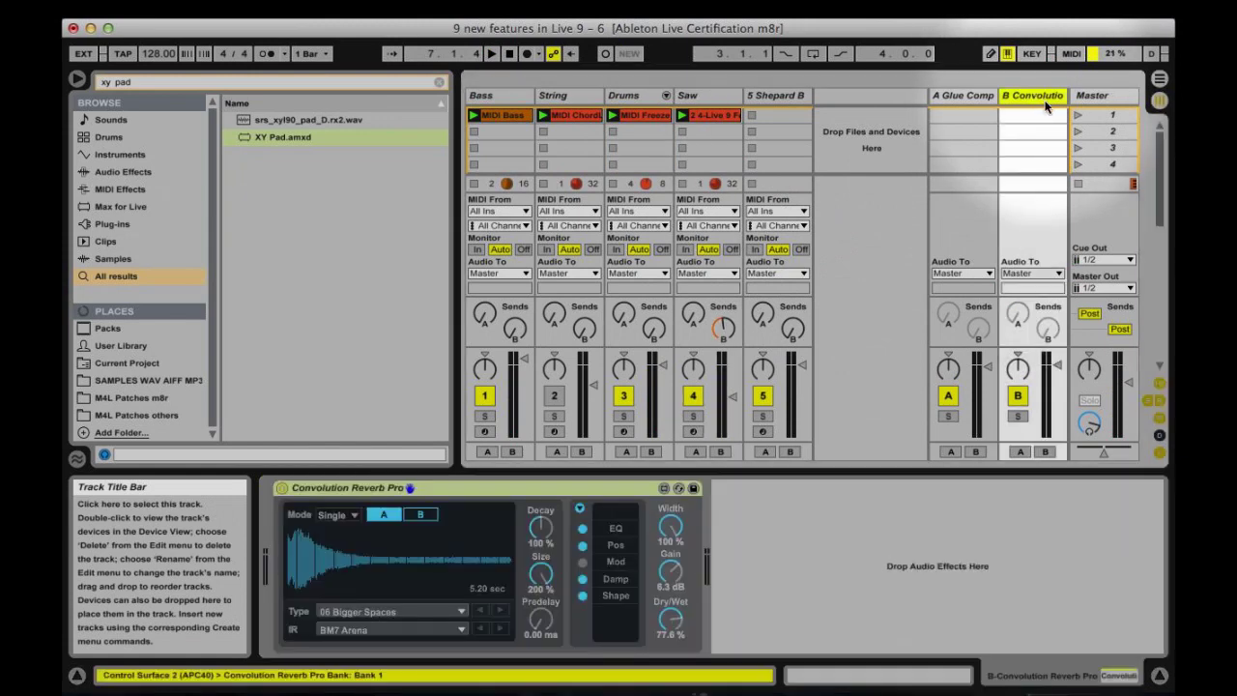
{"action": "left_click", "coordinate": [448, 493]}
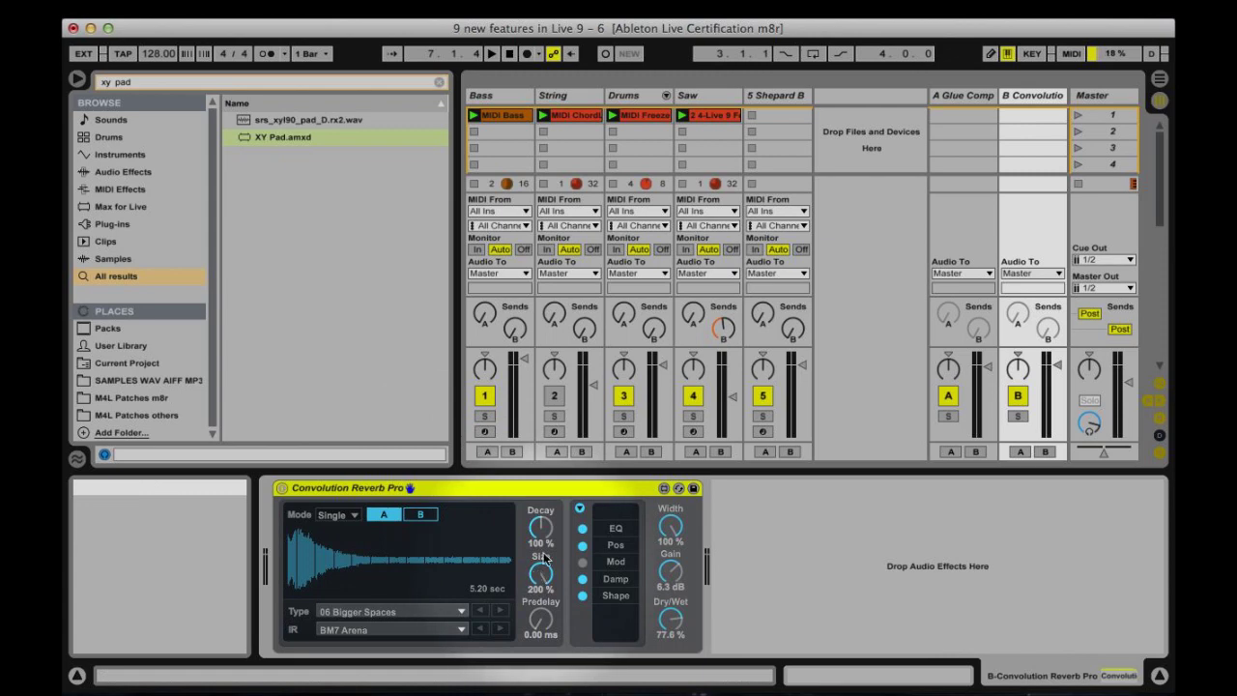
{"action": "left_click", "coordinate": [490, 56]}
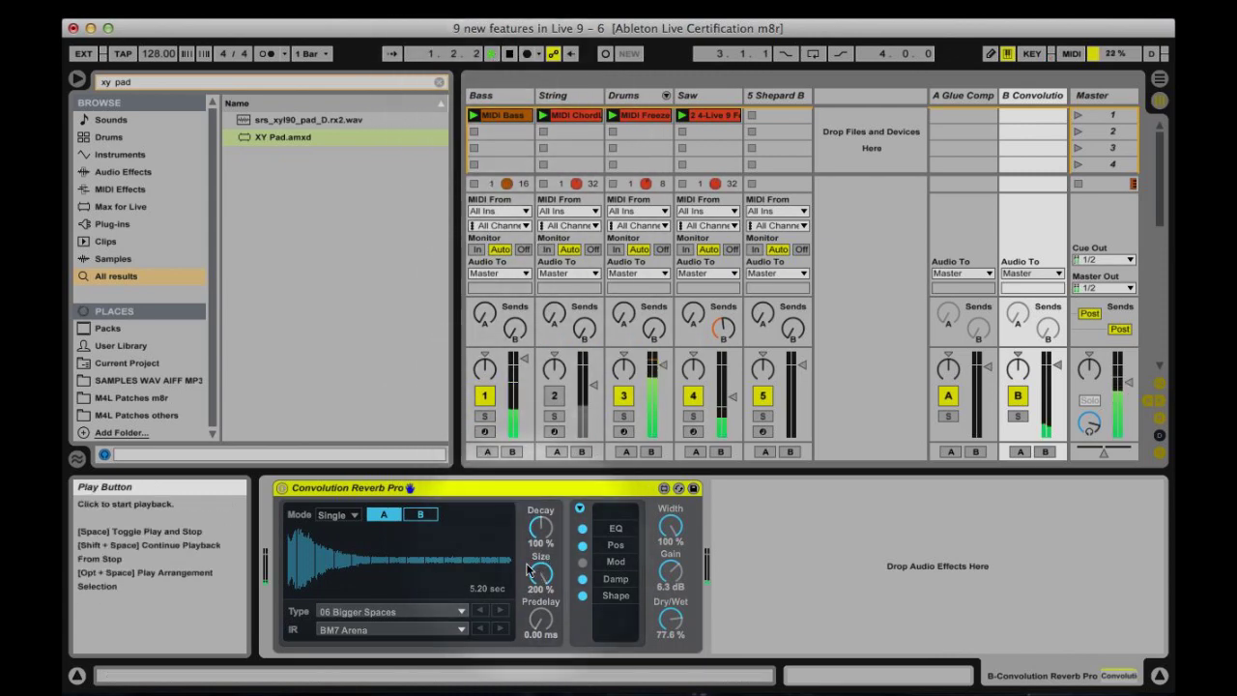
{"action": "left_click_drag", "start_coordinate": [732, 399], "coordinate": [731, 374]}
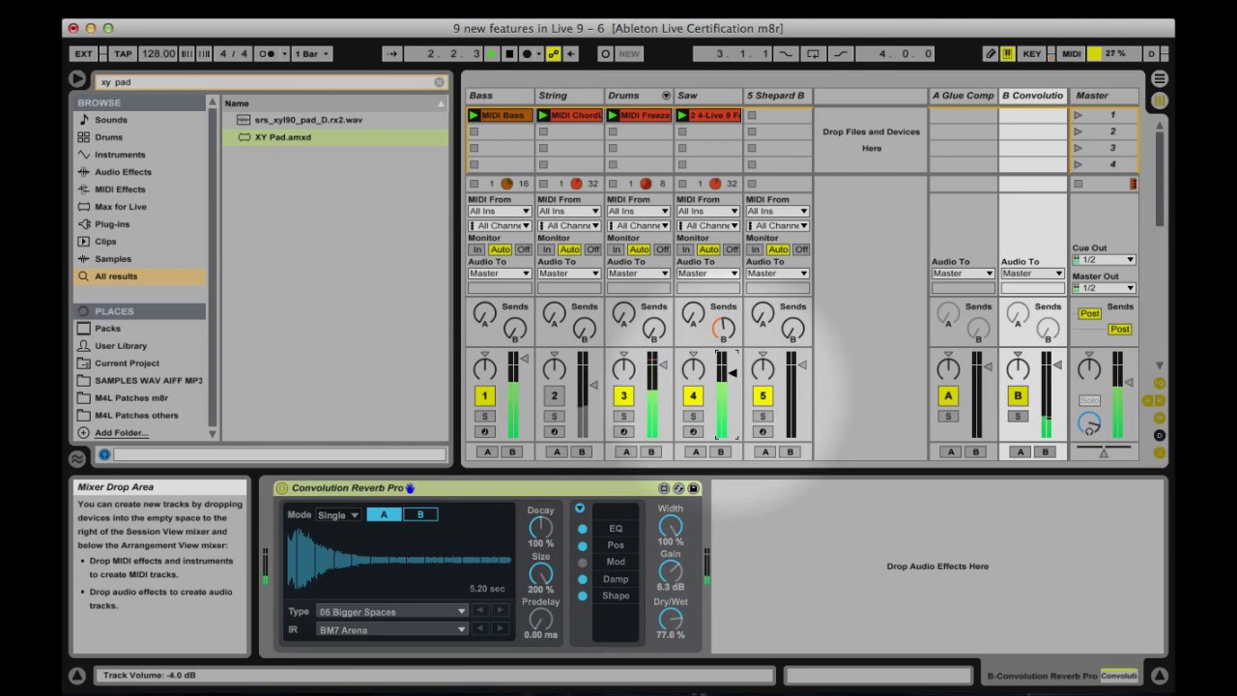
Set the Convolution Reverb Pro's Size to 62.8 %, Dry/Wet to 23.2 % and Width to 30.7 %, and view its impulse response types
{"action": "left_click_drag", "start_coordinate": [538, 573], "coordinate": [534, 576]}
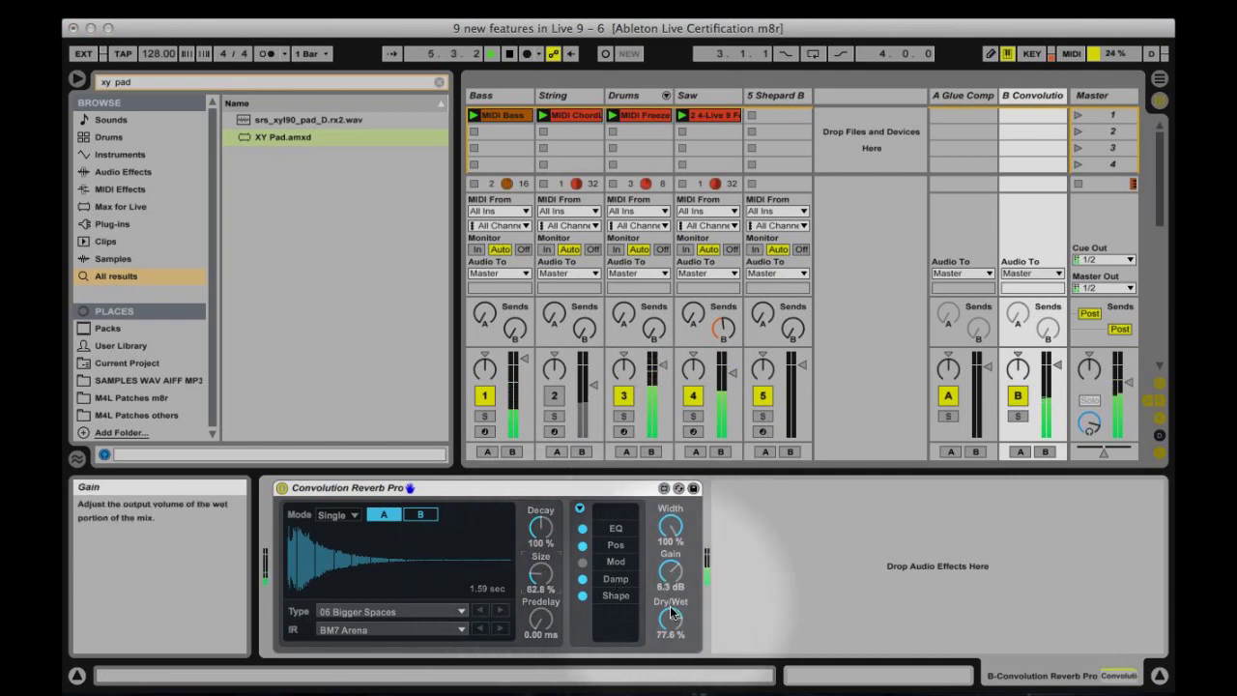
{"action": "left_click_drag", "start_coordinate": [670, 619], "coordinate": [670, 686]}
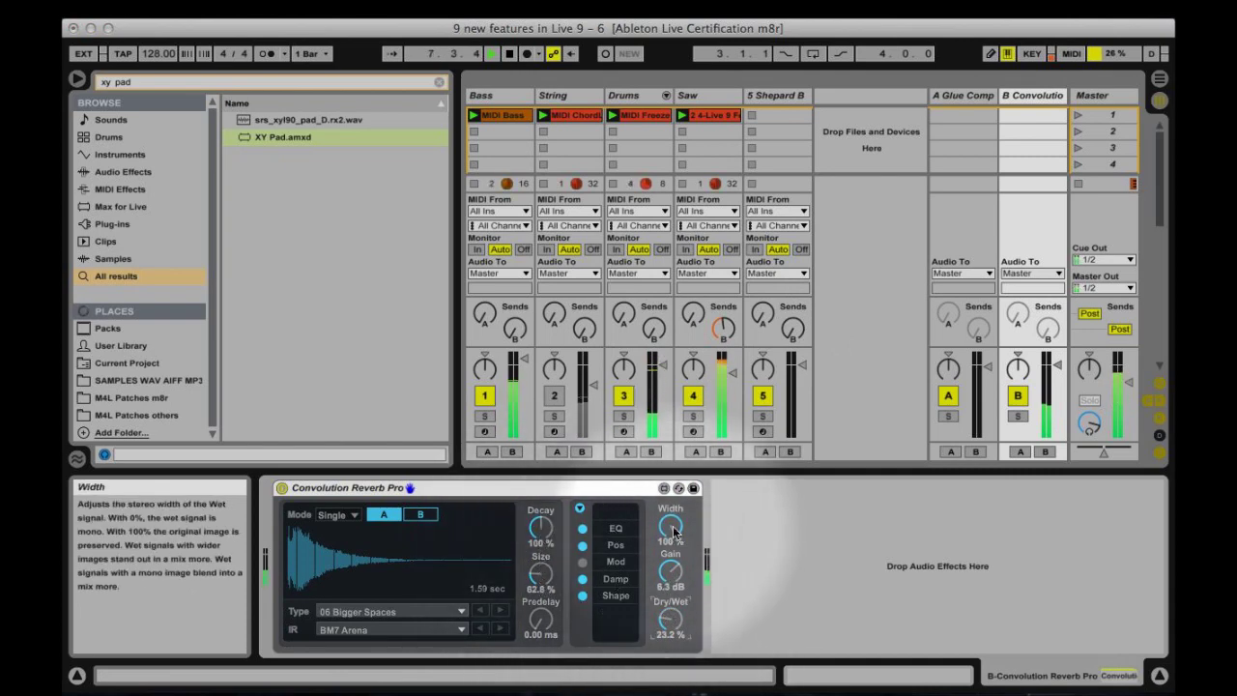
{"action": "left_click_drag", "start_coordinate": [670, 526], "coordinate": [670, 609]}
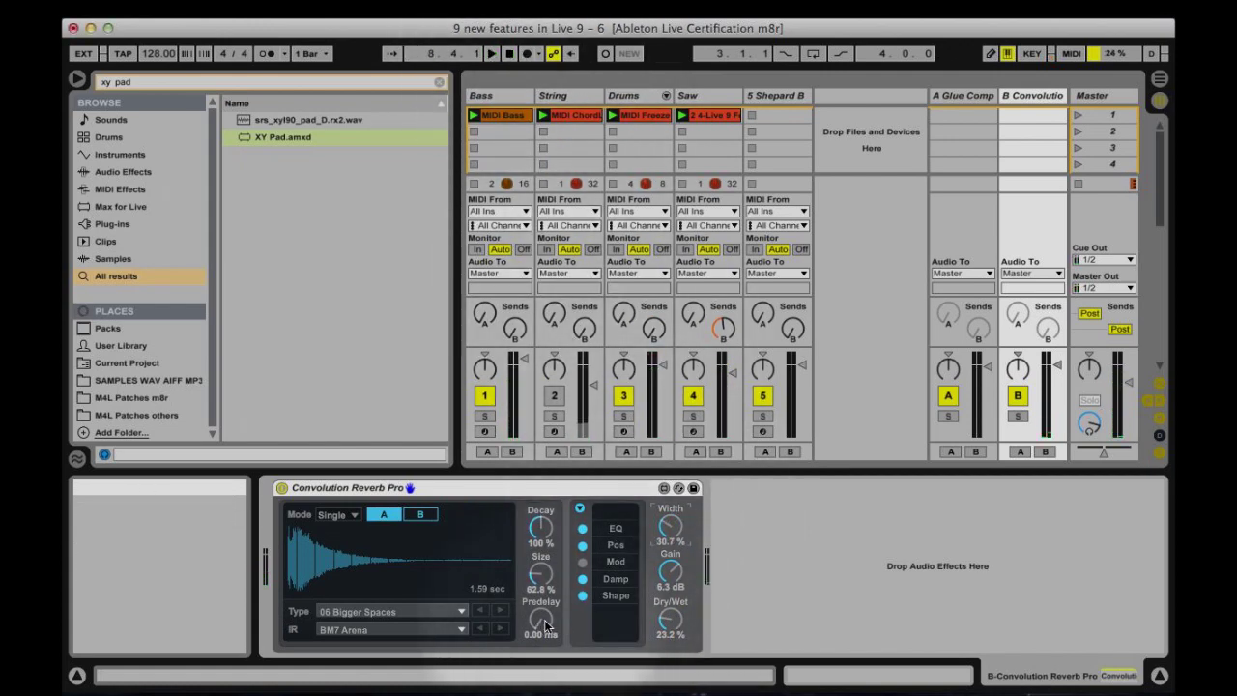
{"action": "left_click", "coordinate": [395, 615]}
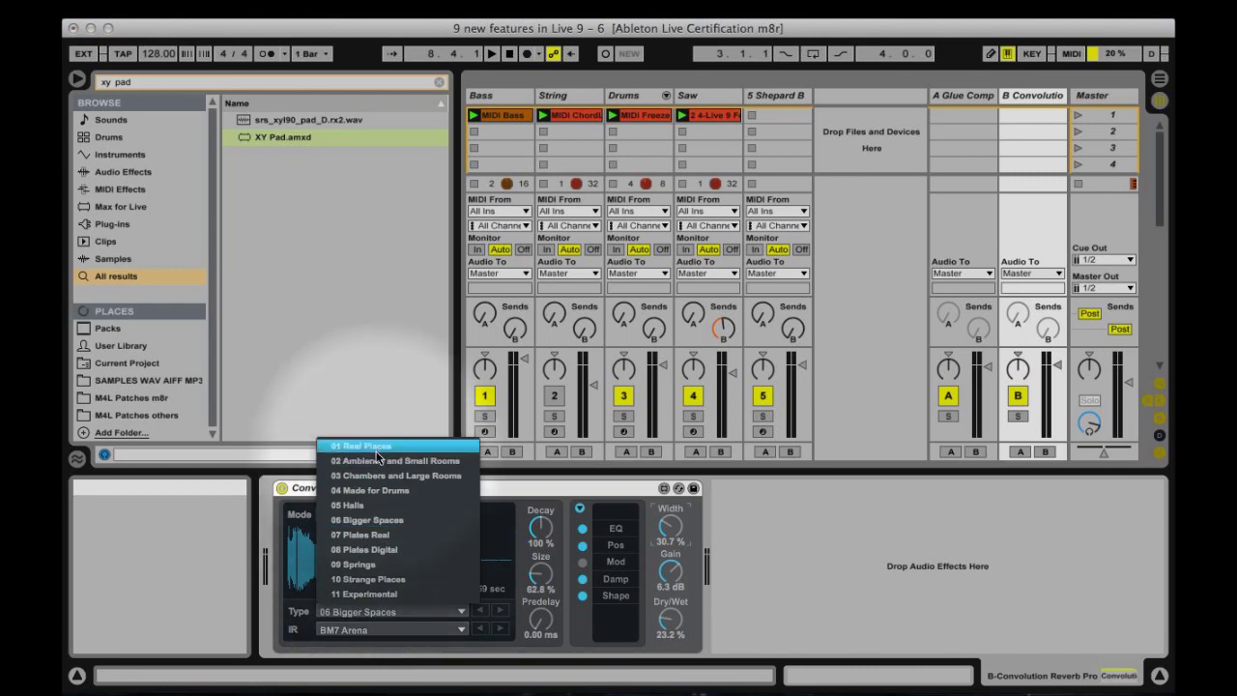
{"action": "left_click", "coordinate": [521, 486]}
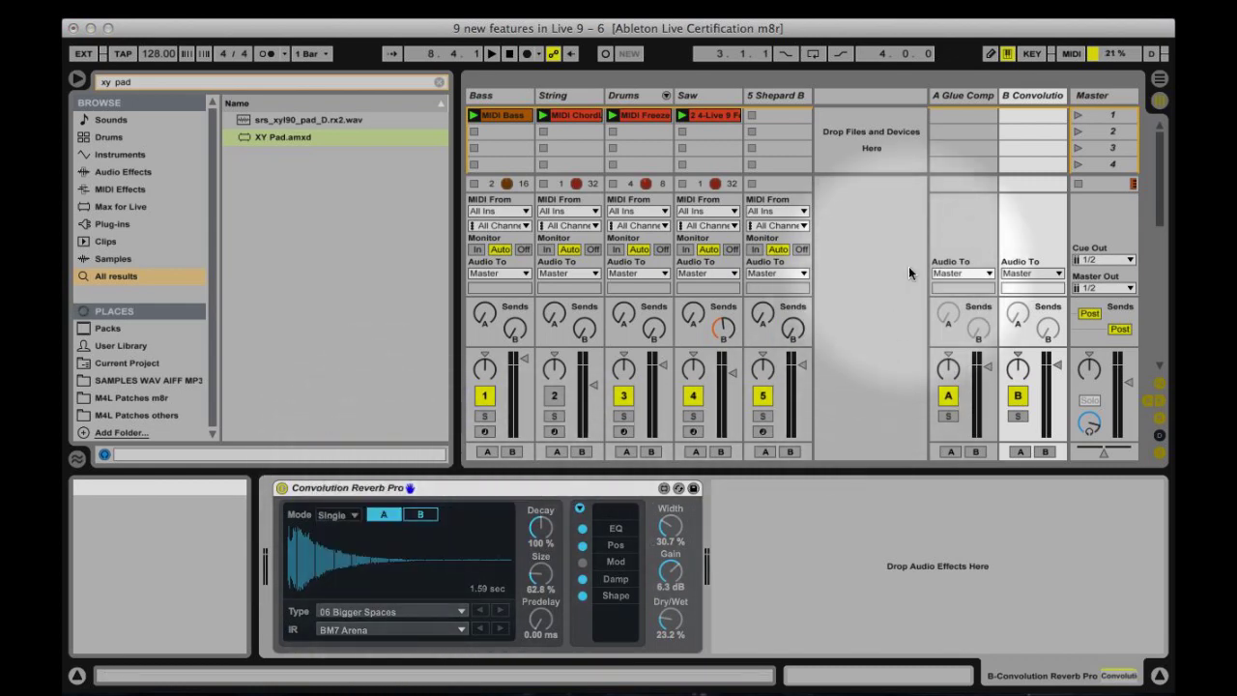
Solo the Shepard Box track, switch its Shepard Box device on and set the device's level to -19 dB
{"action": "left_click", "coordinate": [766, 95]}
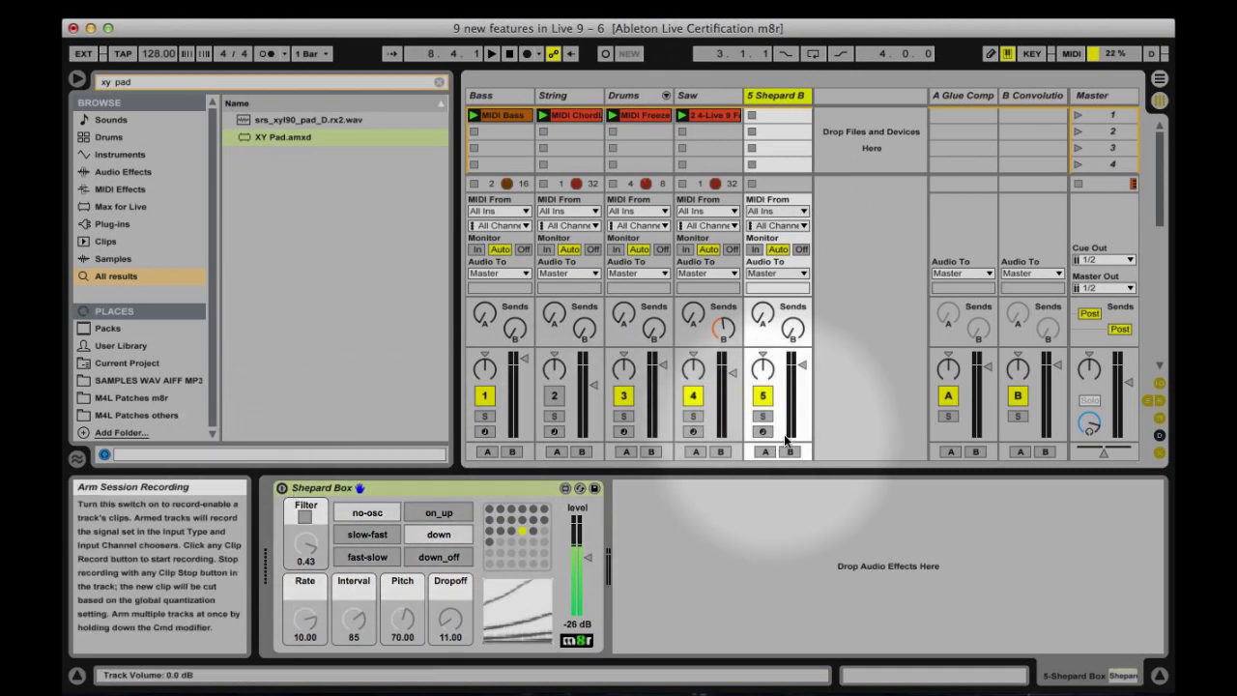
{"action": "left_click", "coordinate": [765, 423]}
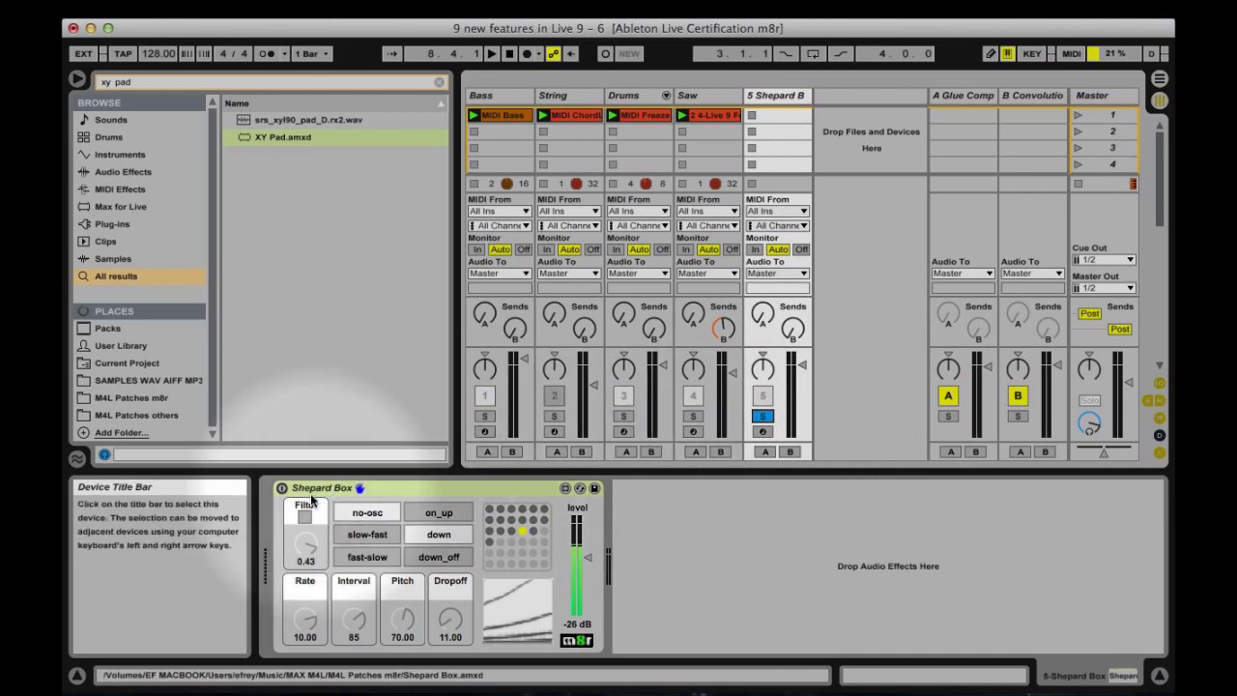
{"action": "left_click", "coordinate": [282, 490]}
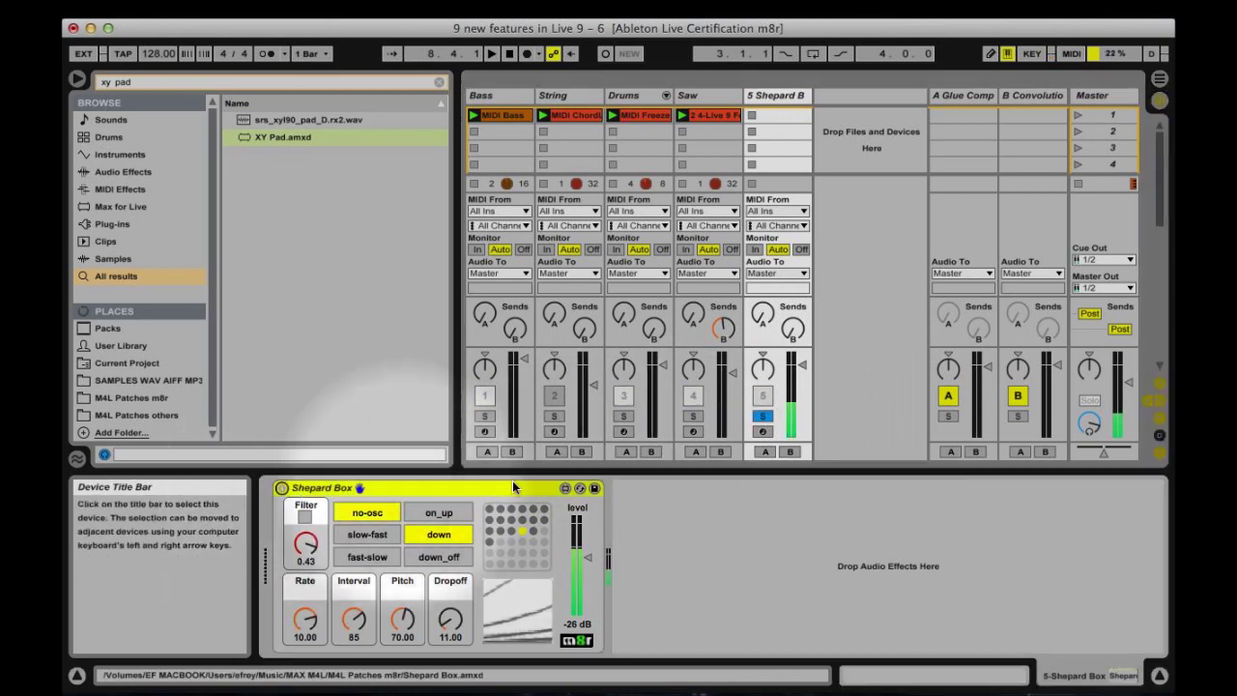
{"action": "left_click_drag", "start_coordinate": [587, 558], "coordinate": [588, 548]}
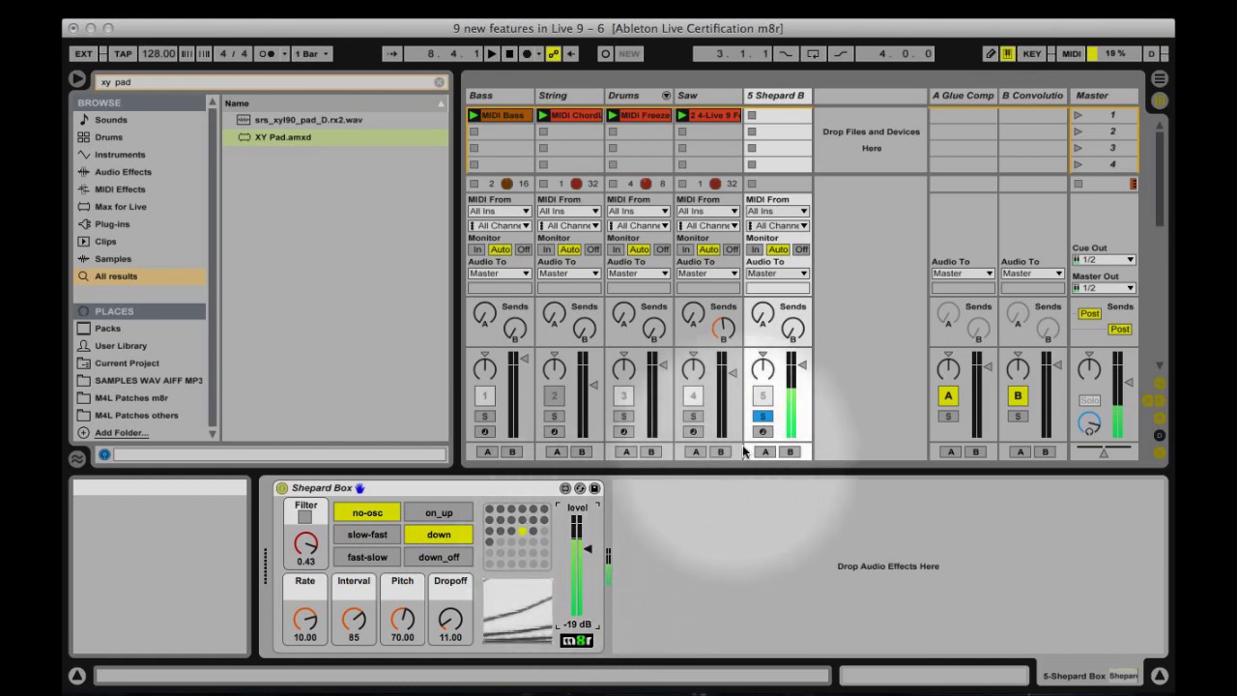
Switch the Shepard Box device off
{"action": "left_click", "coordinate": [281, 488]}
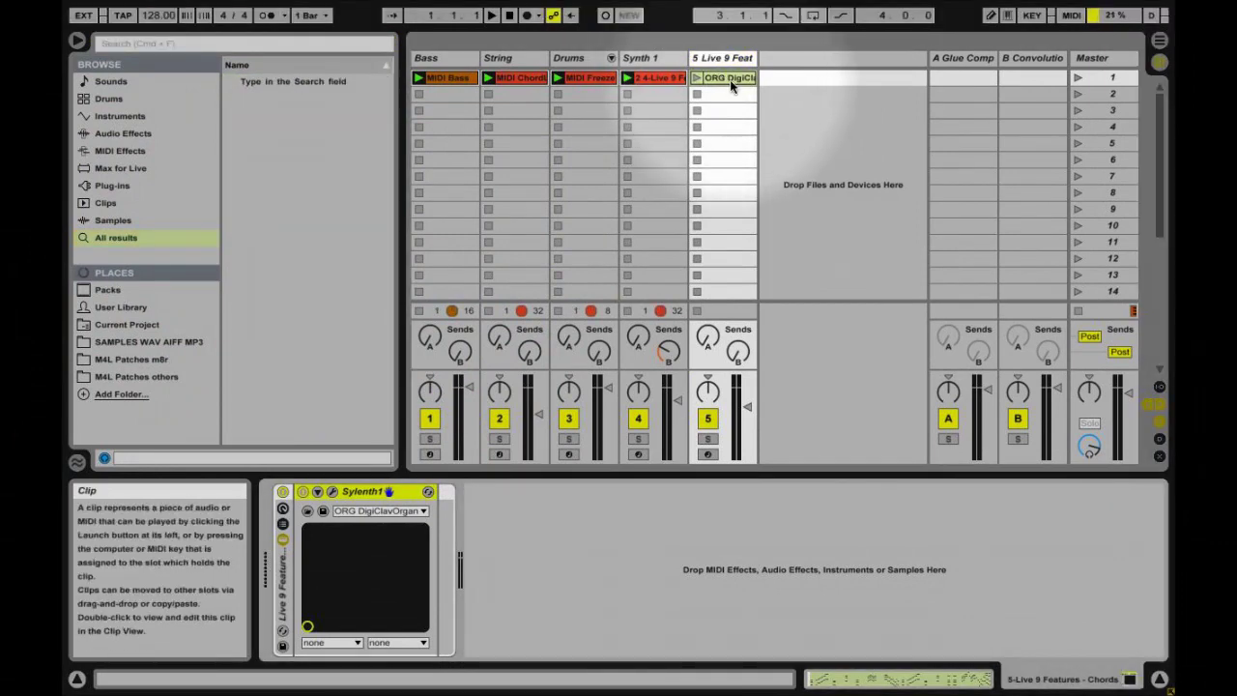
Review the Live 9 Features - Chords track's clip notes and Sylenth1 device, and play scene 1 briefly
{"action": "left_click", "coordinate": [730, 79]}
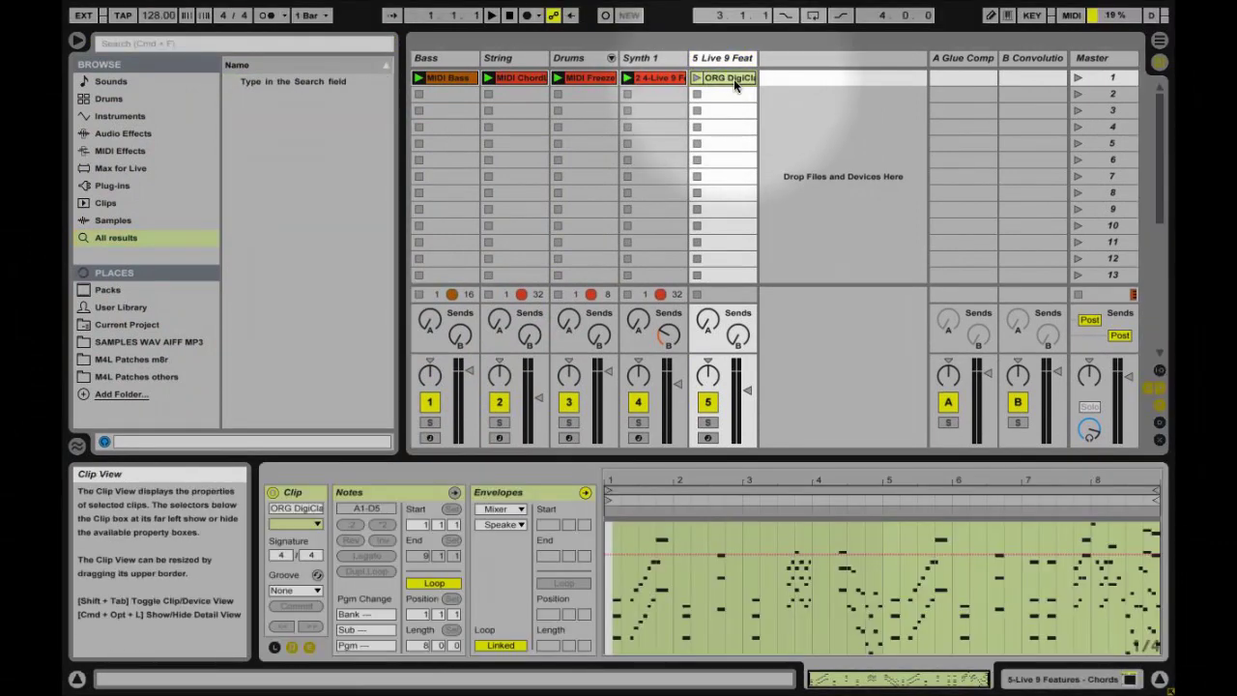
{"action": "left_click", "coordinate": [730, 60]}
{"action": "double_click", "coordinate": [730, 60]}
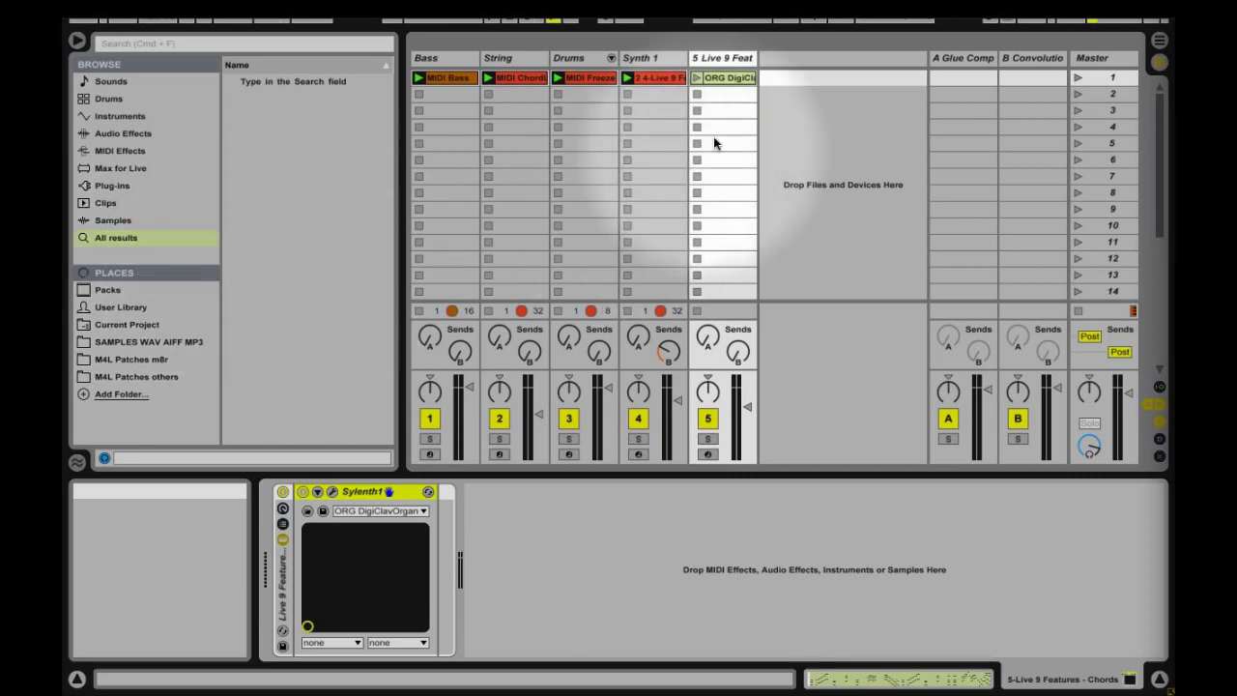
{"action": "left_click", "coordinate": [722, 77]}
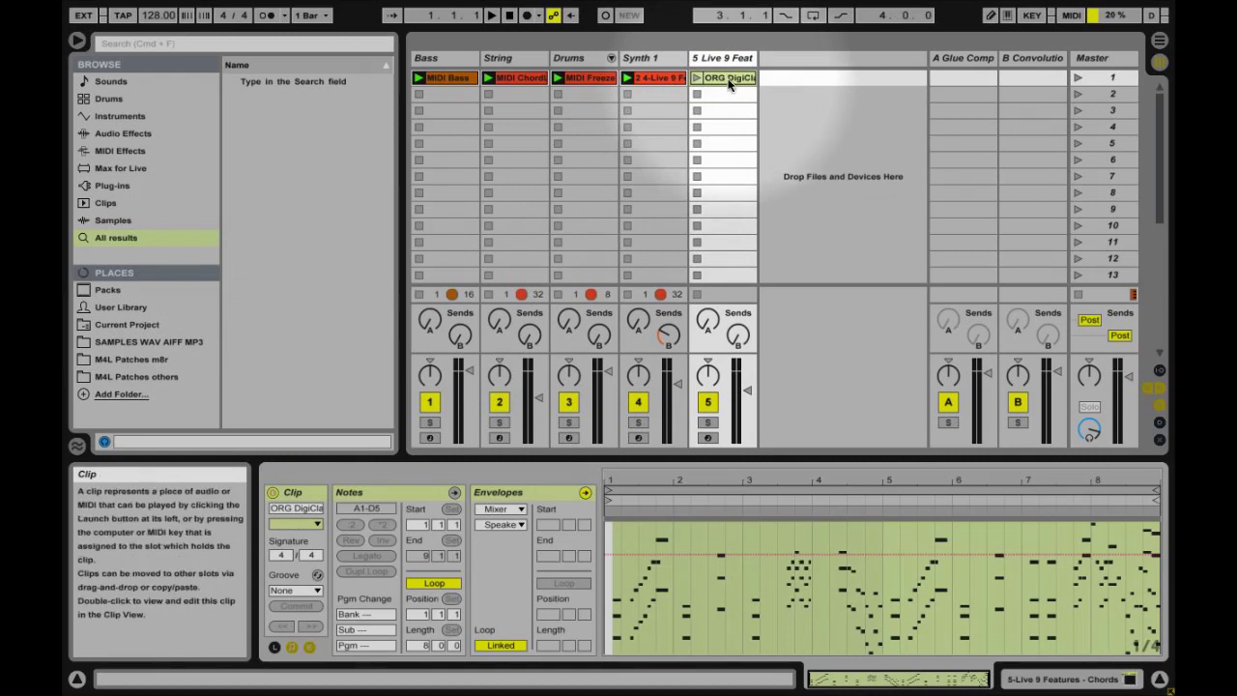
{"action": "left_click", "coordinate": [1077, 79]}
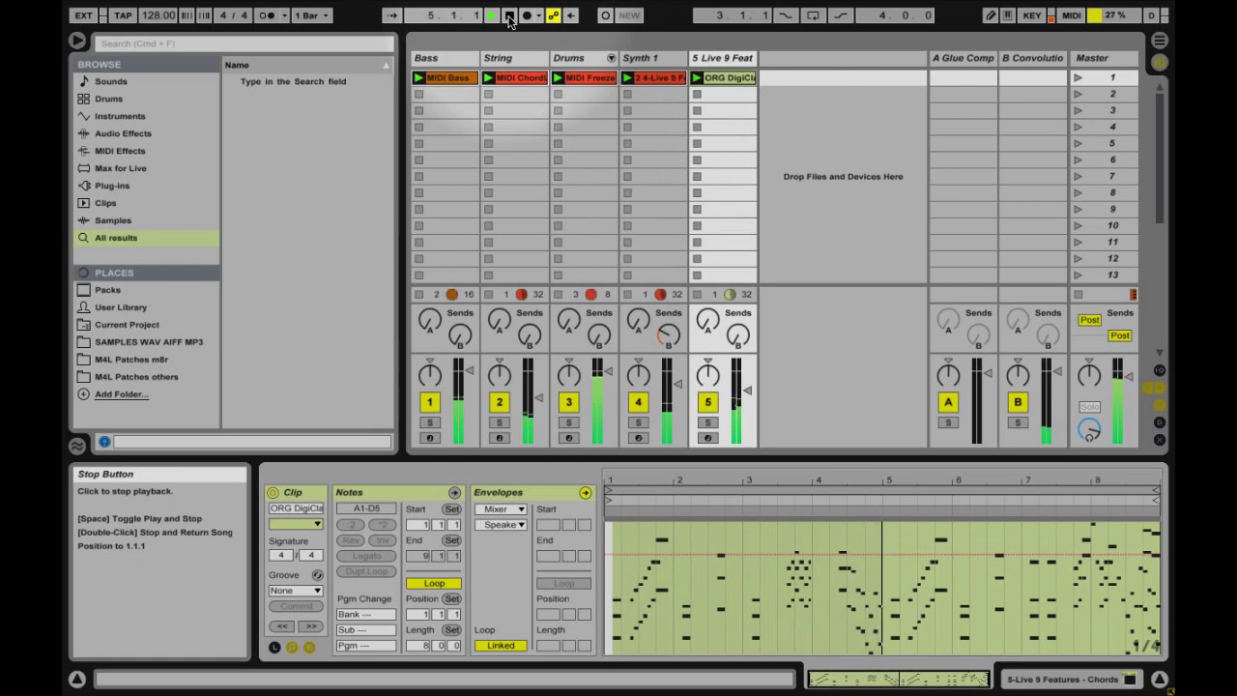
{"action": "left_click", "coordinate": [510, 19]}
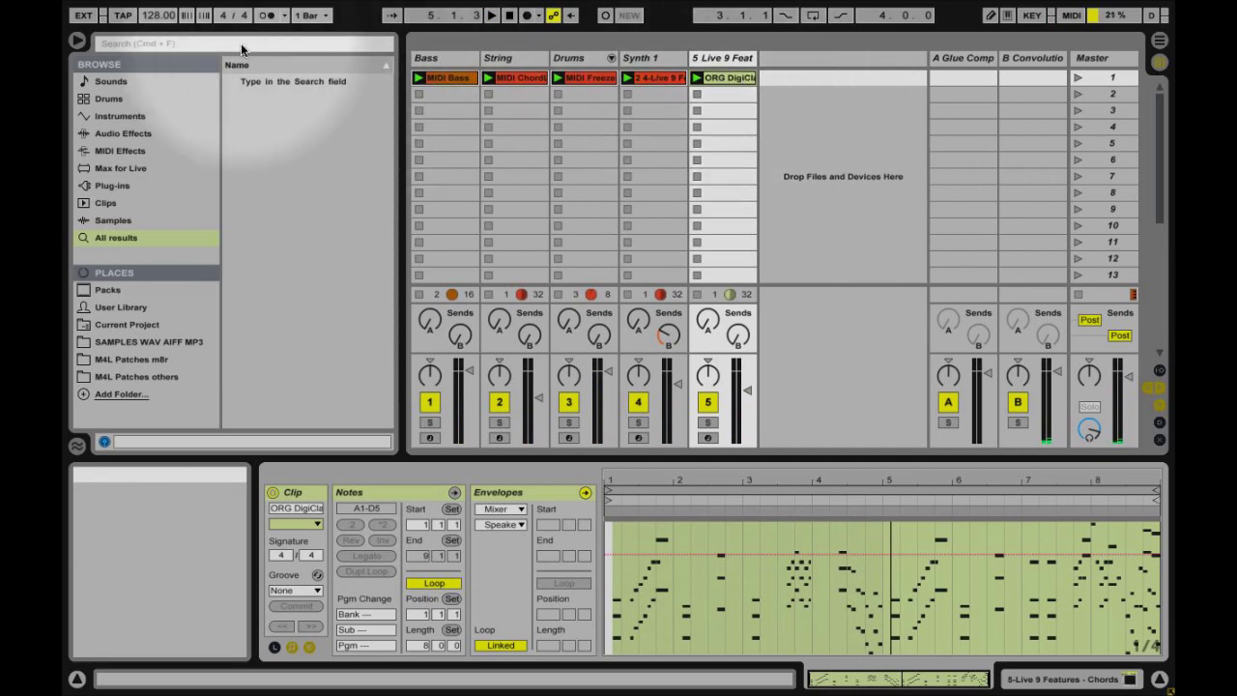
Search the browser for "ping pong", insert a return track and load Ping Pong Delay onto it
{"action": "left_click", "coordinate": [270, 45]}
{"action": "type", "text": "ping pong"}
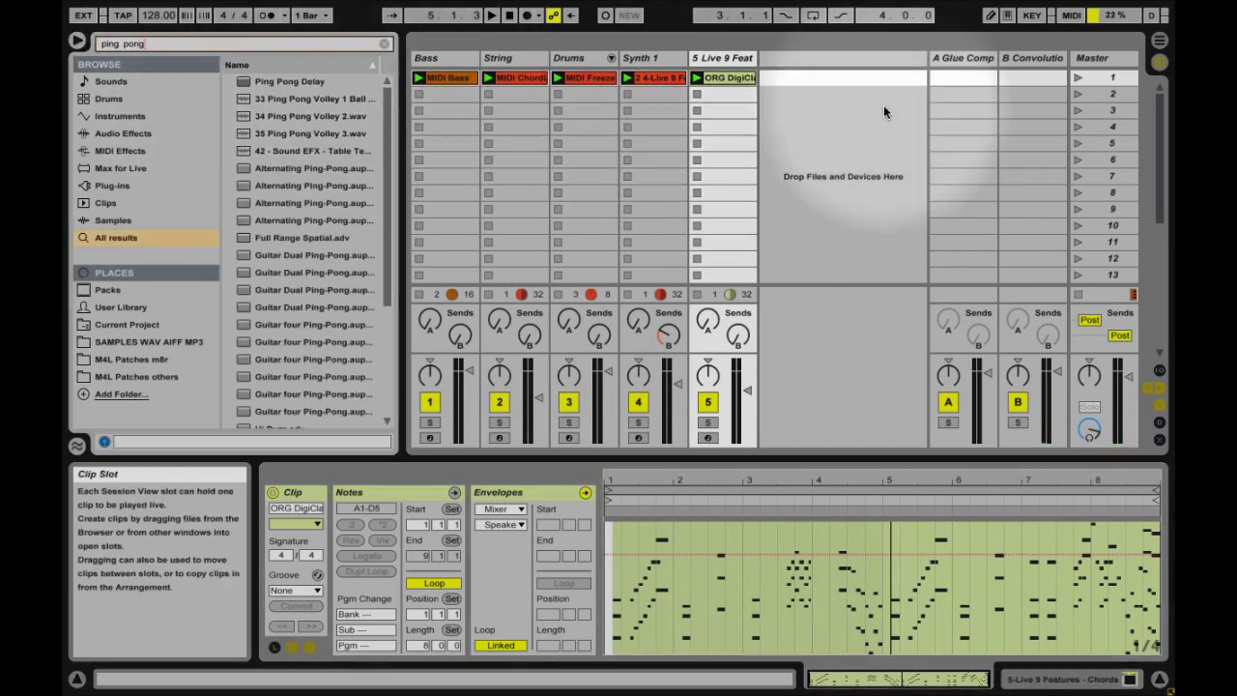
{"action": "right_click", "coordinate": [867, 92]}
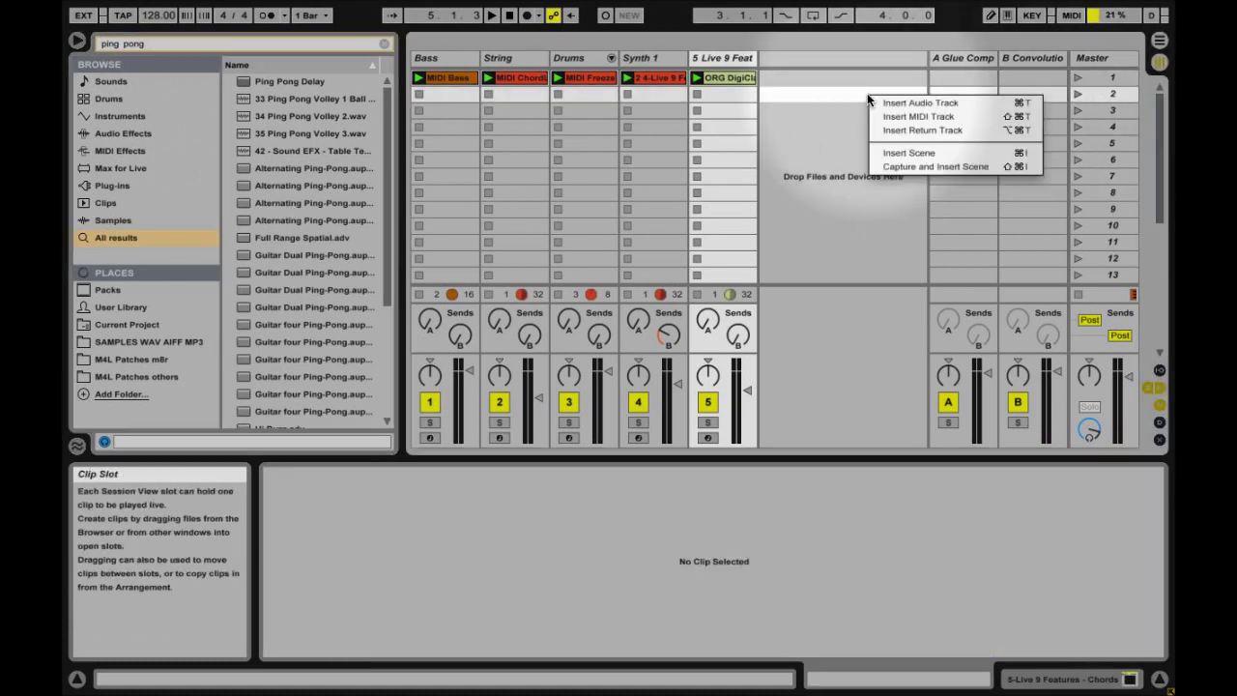
{"action": "left_click", "coordinate": [920, 130]}
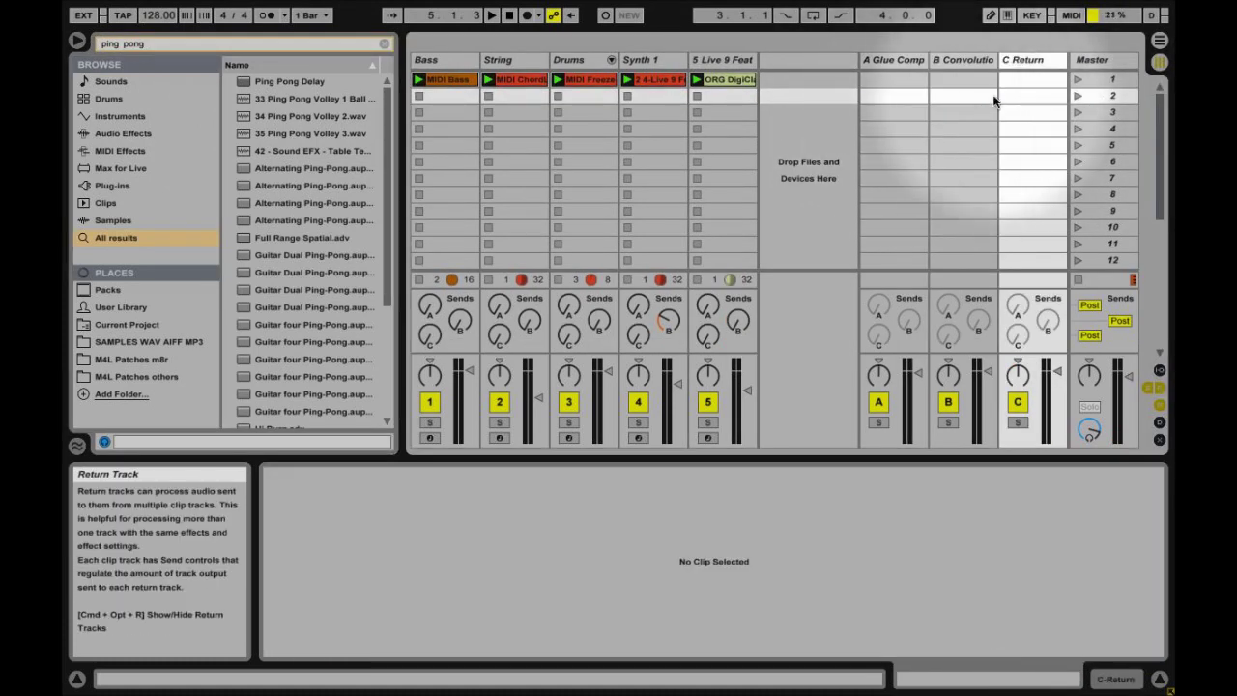
{"action": "left_click_drag", "start_coordinate": [276, 82], "coordinate": [1032, 68]}
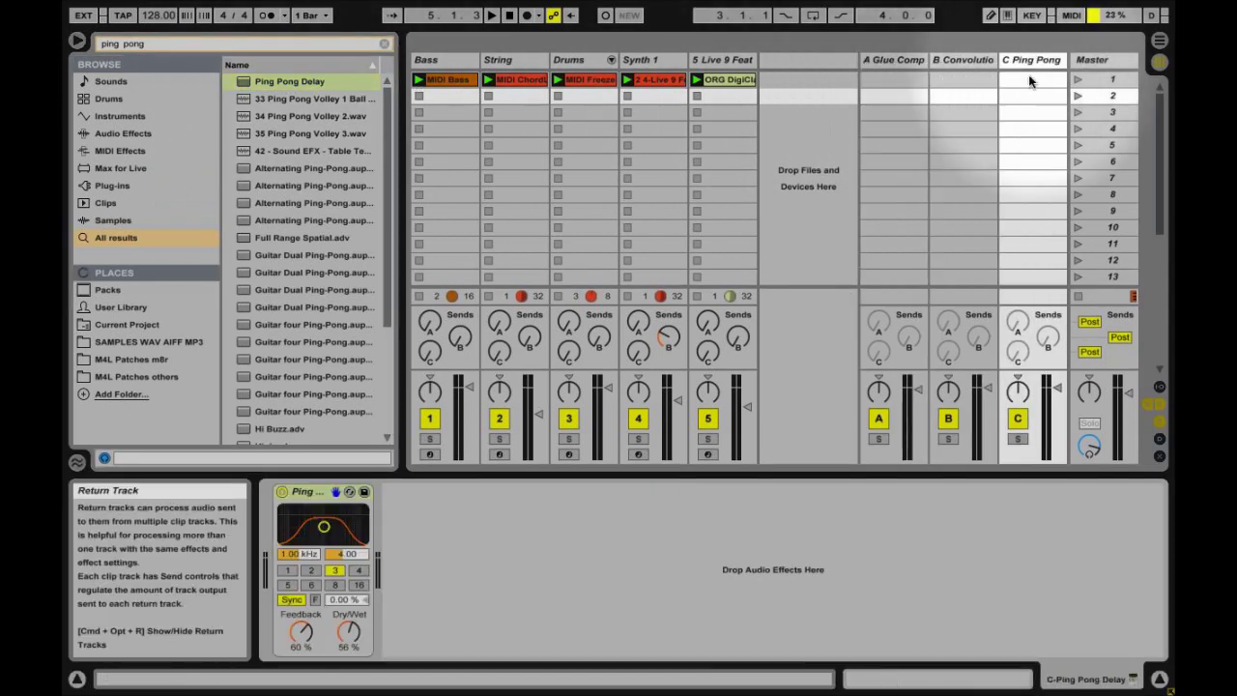
Solo the Live 9 Features - Chords track and adjust its send to return C during playback
{"action": "left_click", "coordinate": [708, 439]}
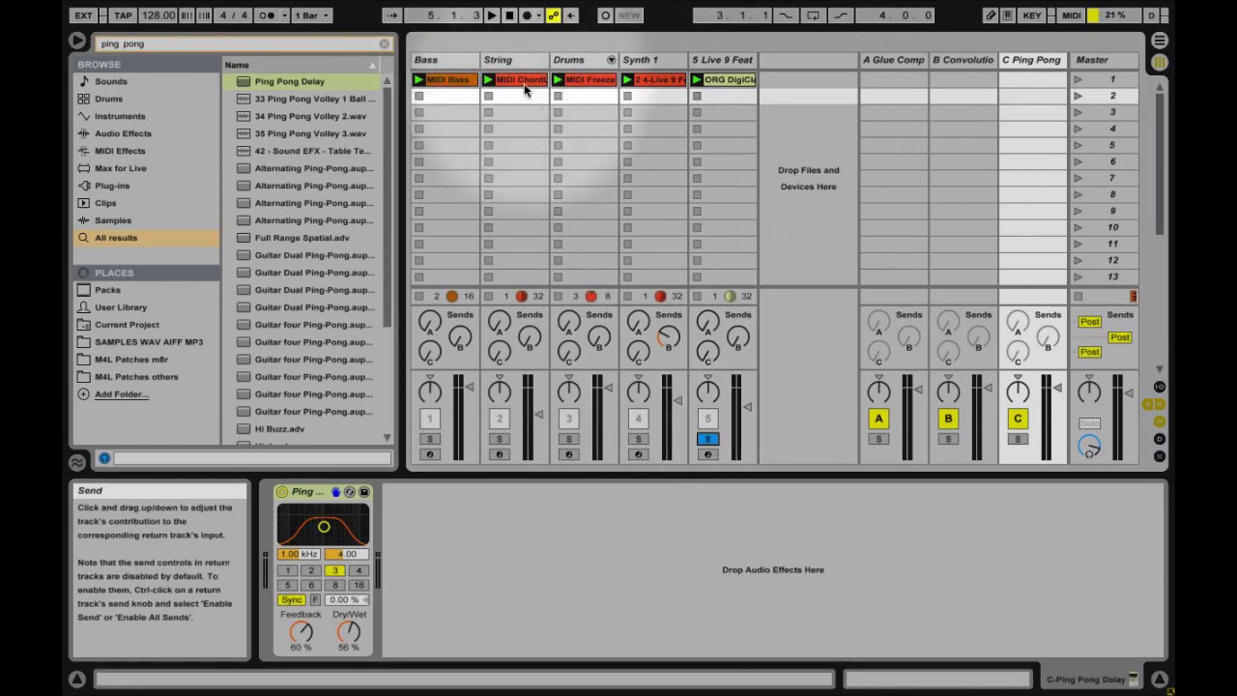
{"action": "left_click", "coordinate": [491, 16]}
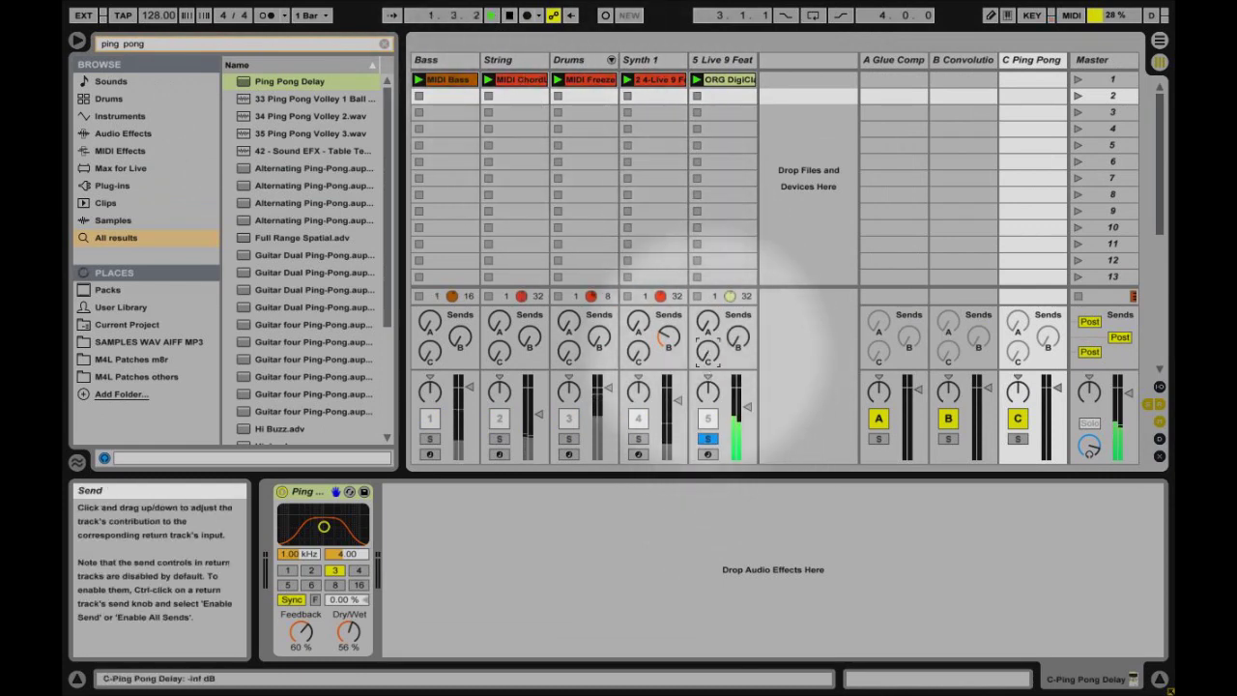
{"action": "mouse_move", "coordinate": [708, 353]}
{"action": "left_mouse_down"}
{"action": "mouse_move", "coordinate": [708, 319]}
{"action": "mouse_move", "coordinate": [707, 389]}
{"action": "mouse_move", "coordinate": [707, 358]}
{"action": "left_mouse_up"}
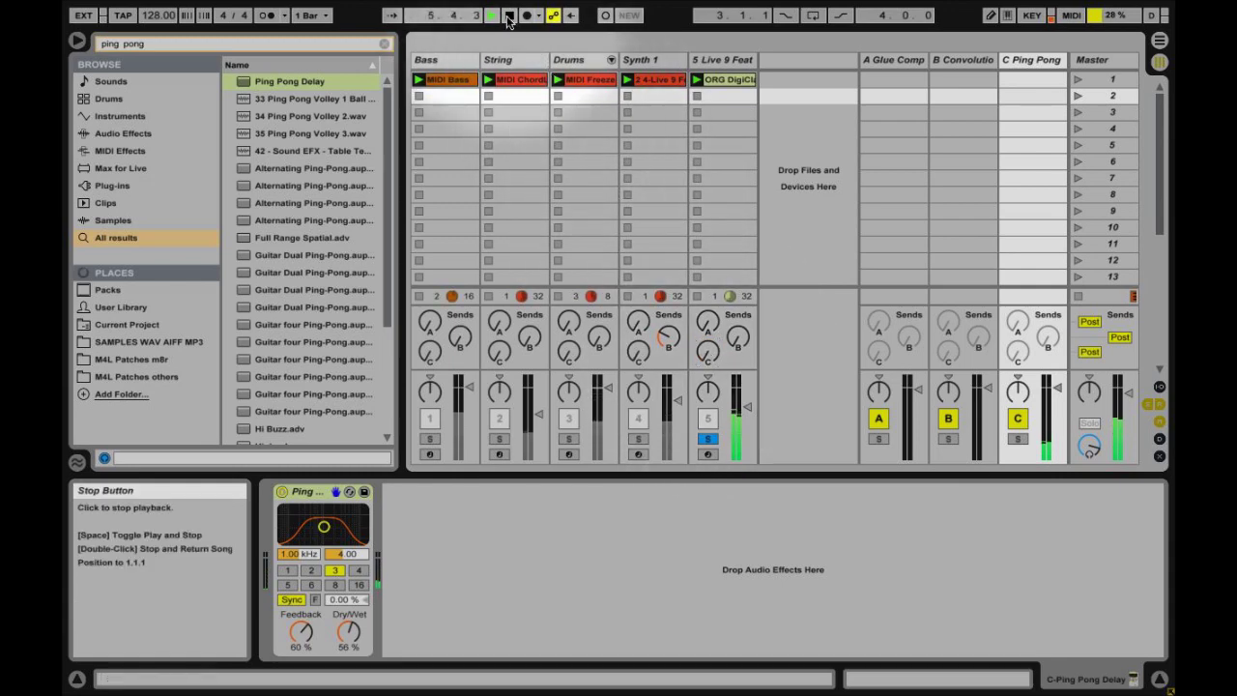
{"action": "left_click", "coordinate": [509, 20]}
Open the Live 9 Features - Chords clip and show its Mixer envelope for the C-Ping Pong Delay send
{"action": "left_click", "coordinate": [727, 59]}
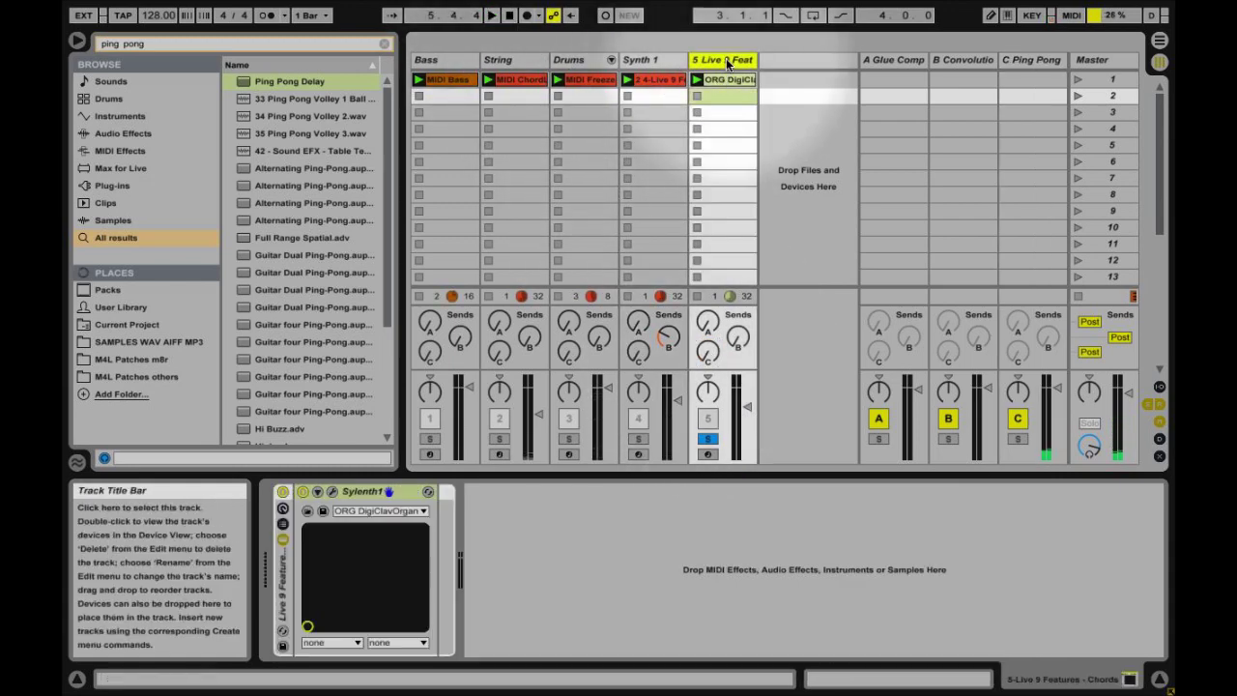
{"action": "left_click", "coordinate": [730, 81]}
{"action": "double_click", "coordinate": [730, 81]}
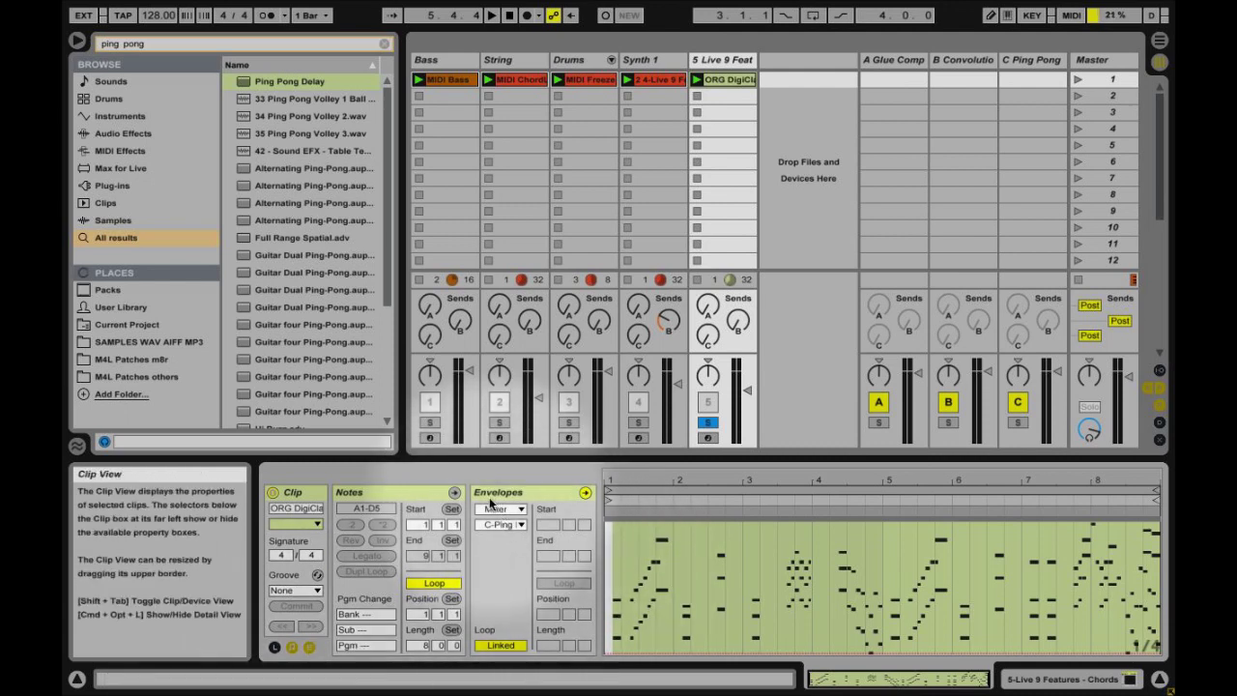
{"action": "left_click", "coordinate": [501, 523]}
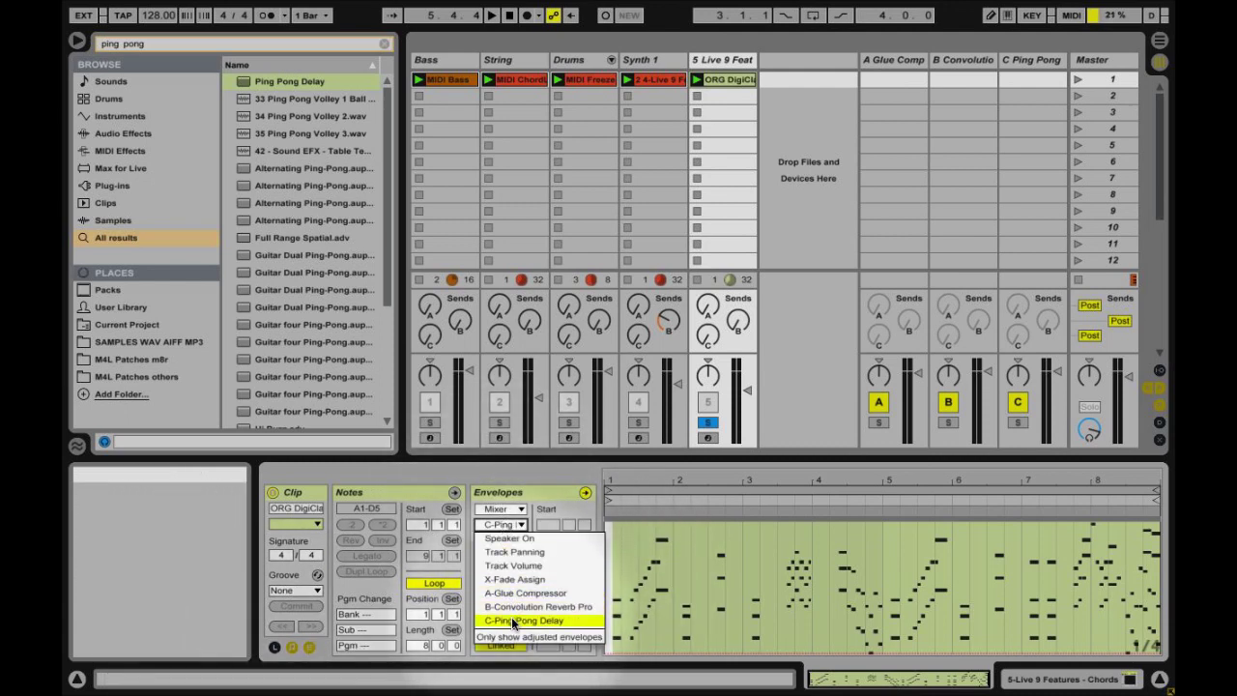
{"action": "left_click", "coordinate": [511, 616]}
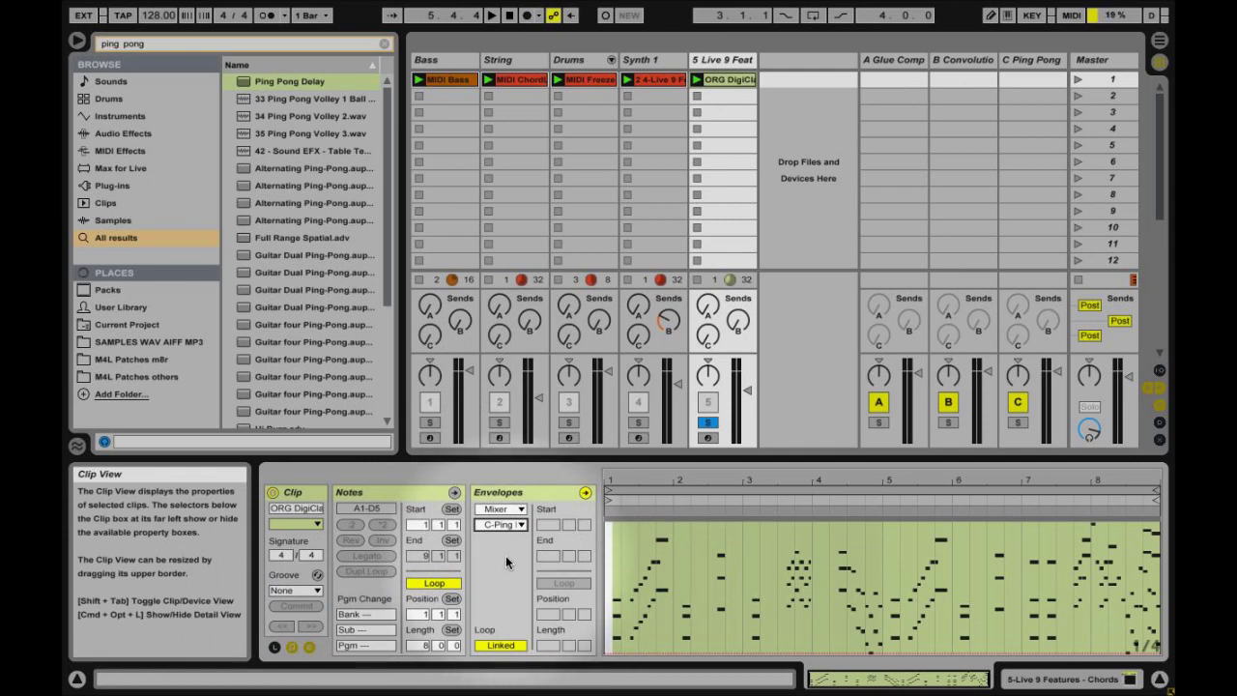
Draw a breakpoint peak up to full level between about 1.2.3 and 2.2.1 in the send envelope, and start playback
{"action": "left_click", "coordinate": [637, 653]}
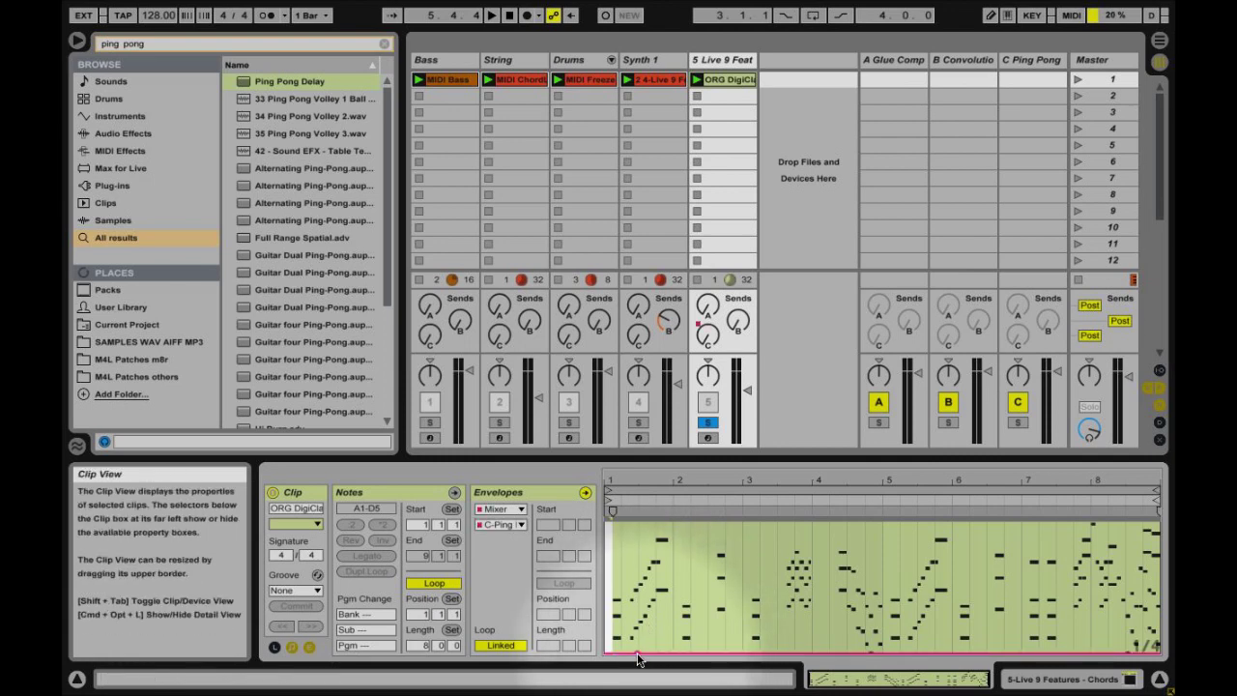
{"action": "left_click_drag", "start_coordinate": [652, 654], "coordinate": [690, 655]}
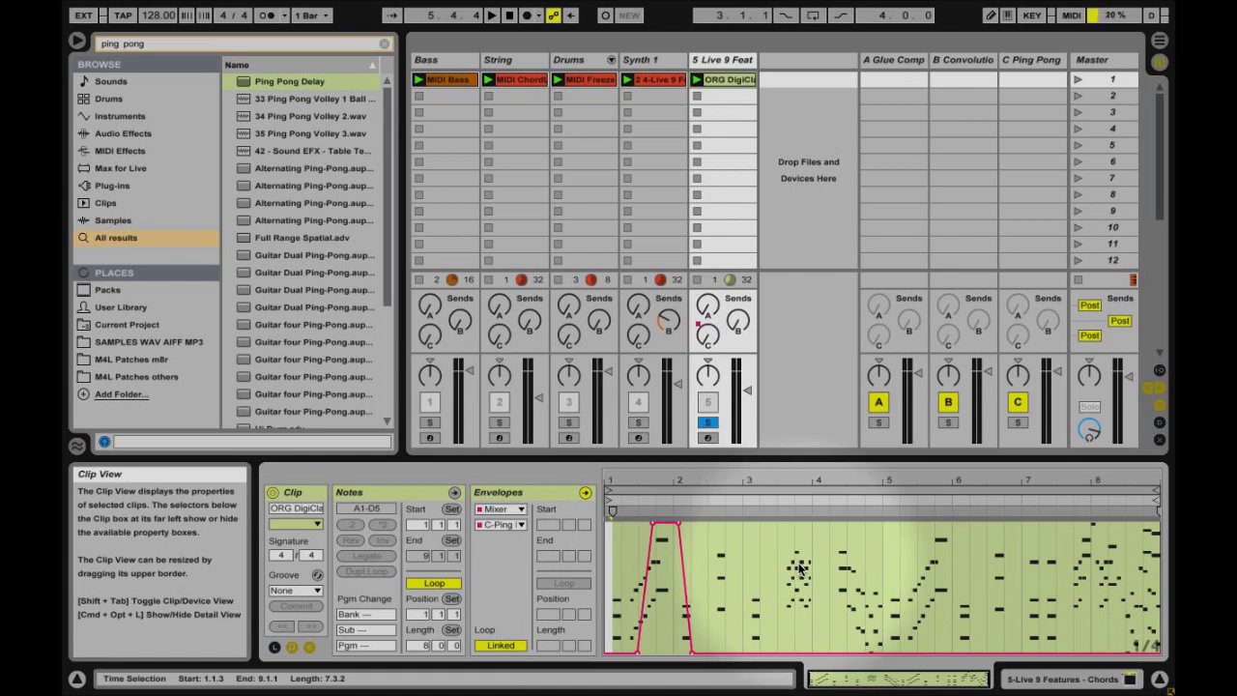
{"action": "key", "text": "space"}
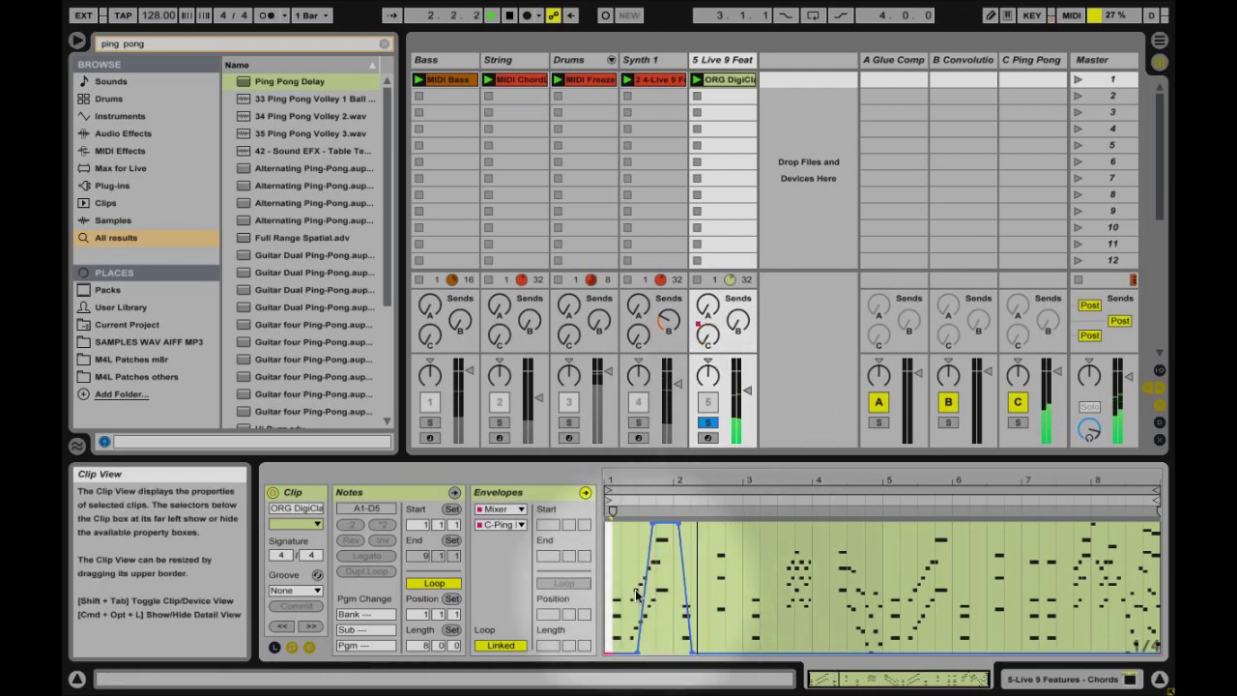
Copy the envelope peak from 1.2.3 to 2.2.1, paste it in the middle of bar 5 and at 7.1.1, and stop playback
{"action": "left_click_drag", "start_coordinate": [637, 592], "coordinate": [695, 593]}
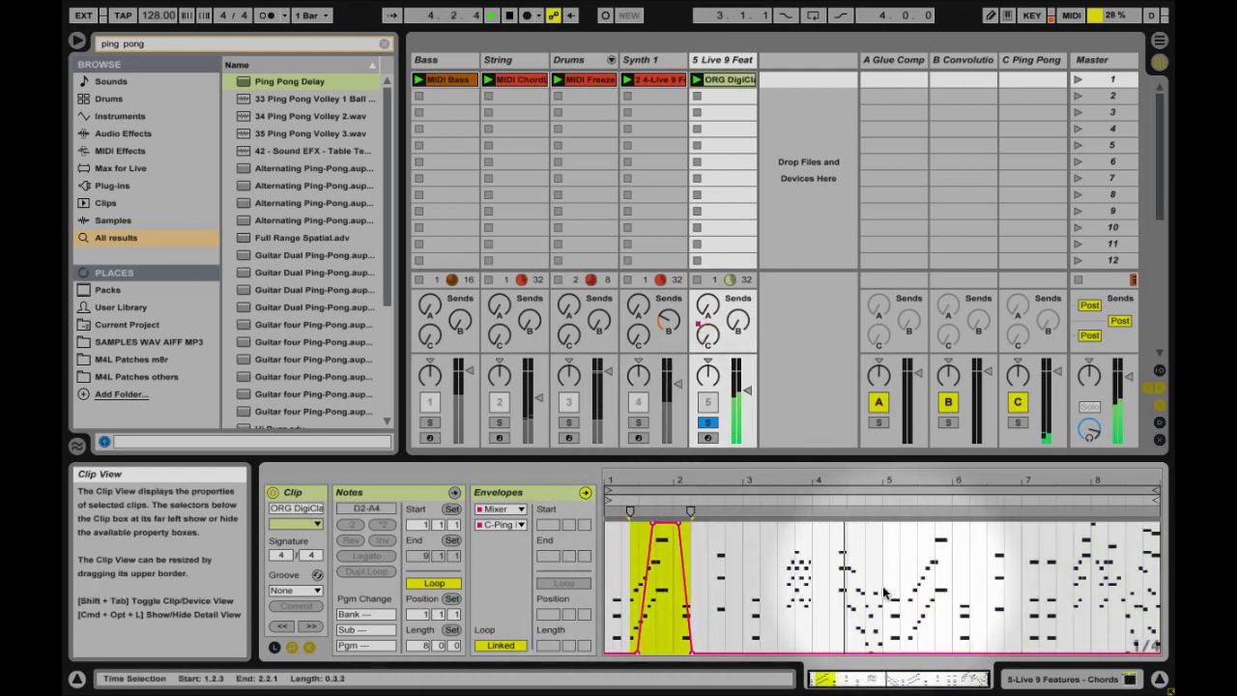
{"action": "left_click", "coordinate": [915, 594]}
{"action": "key", "text": "super+v"}
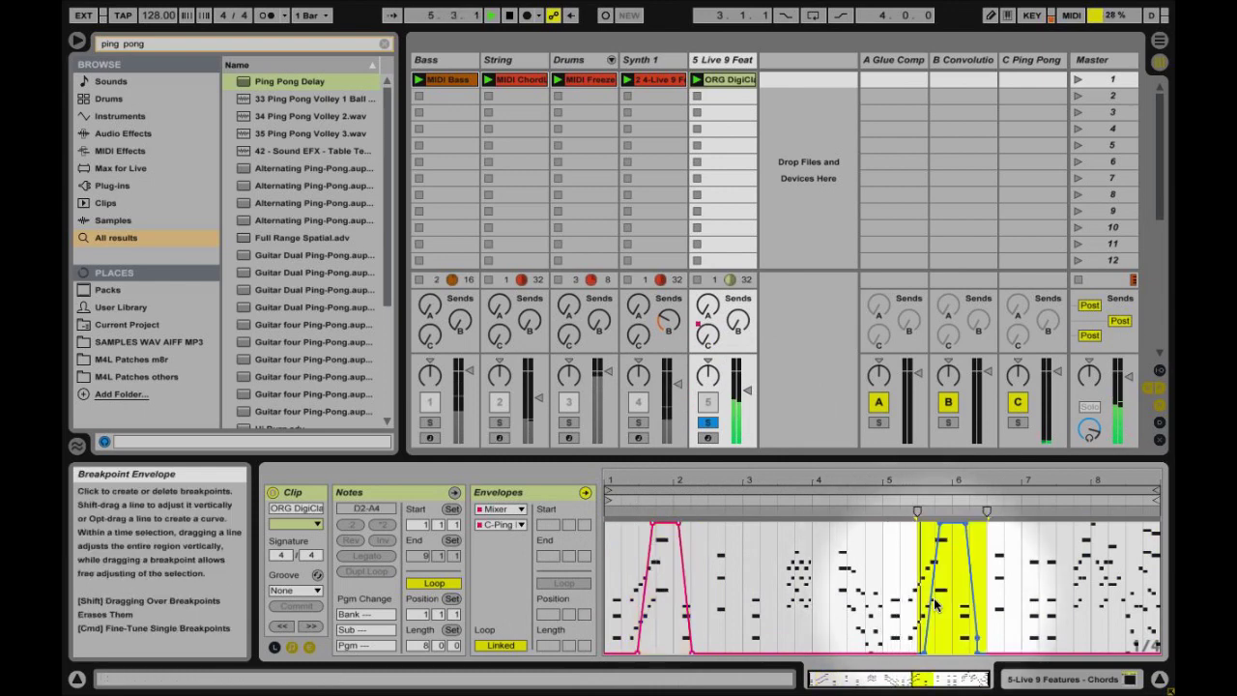
{"action": "left_click", "coordinate": [1023, 609]}
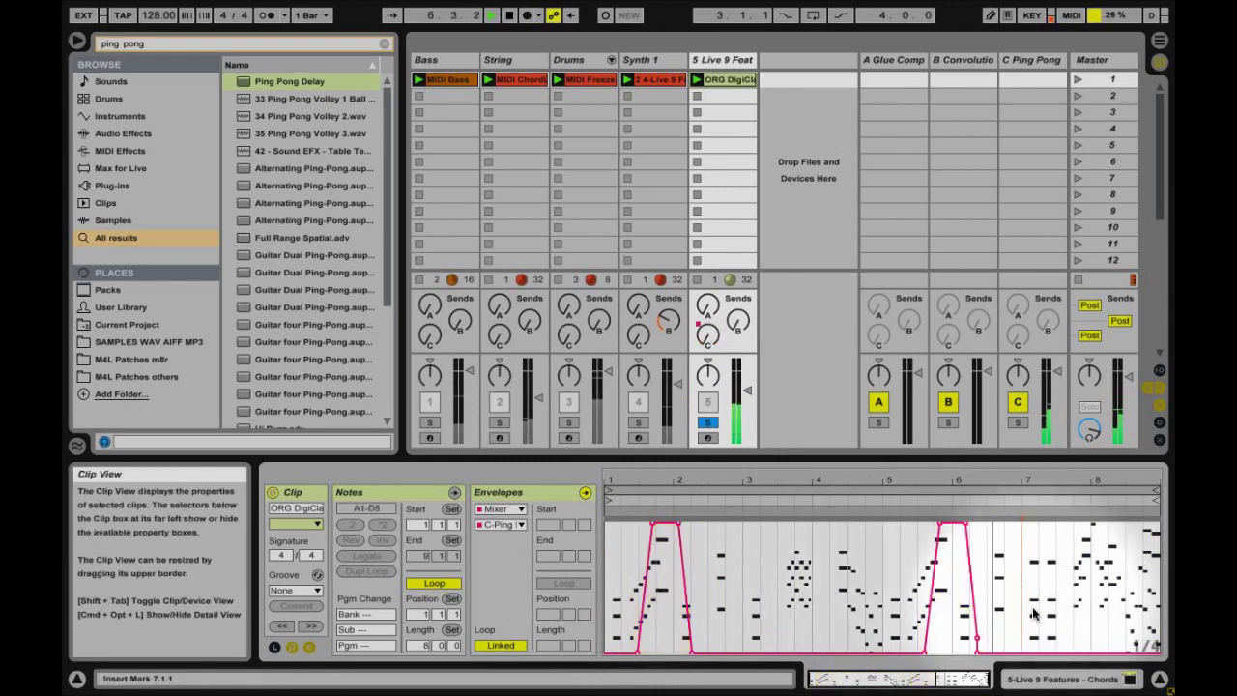
{"action": "key", "text": "super+v"}
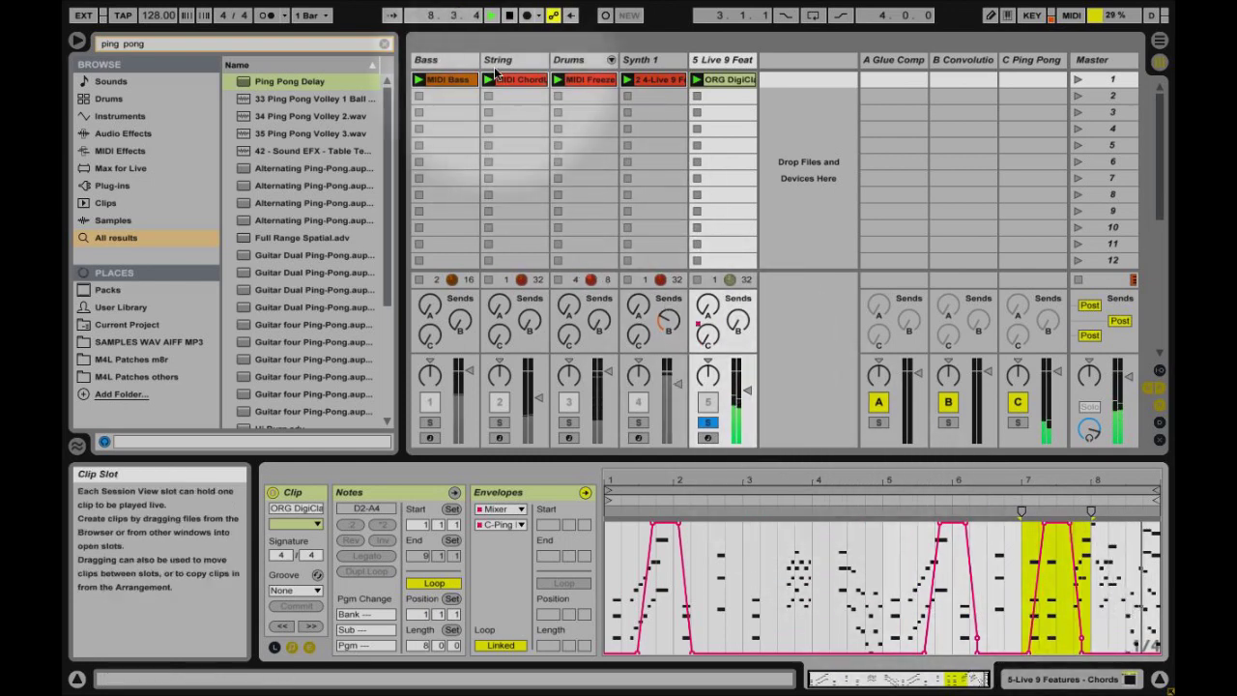
{"action": "left_click", "coordinate": [509, 16]}
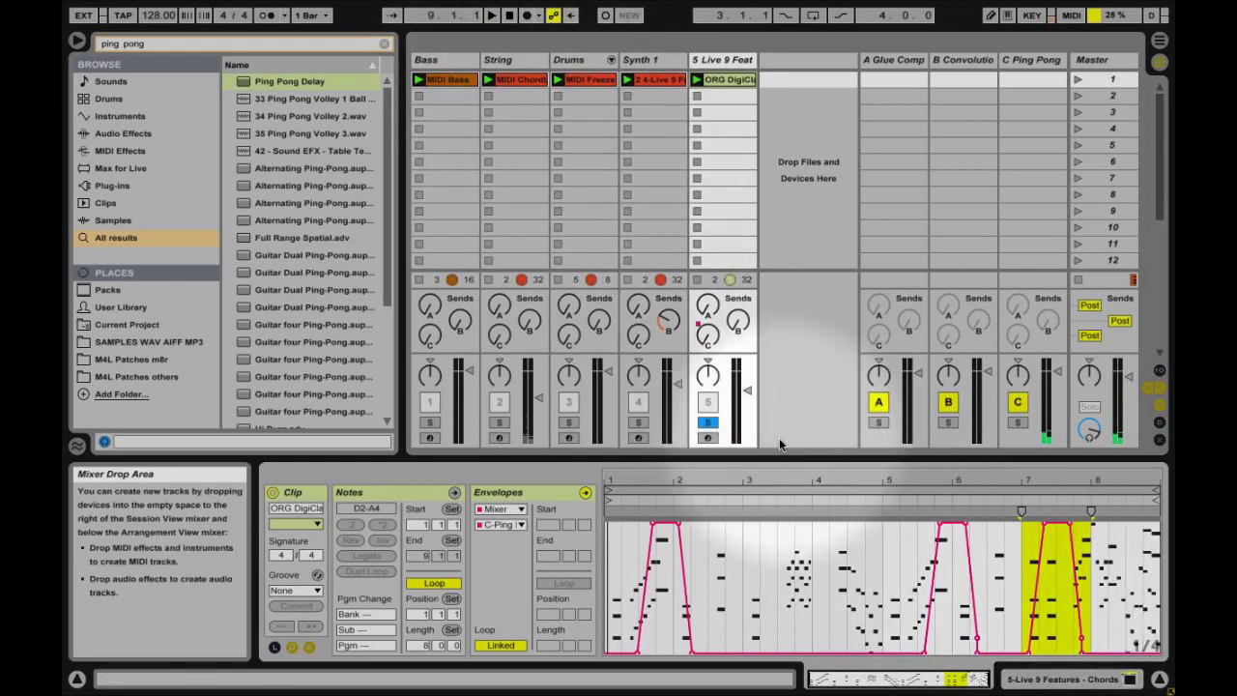
Unsolo the Live 9 Features - Chords track and play scene 1 to hear the send automation in the mix
{"action": "left_click", "coordinate": [709, 423]}
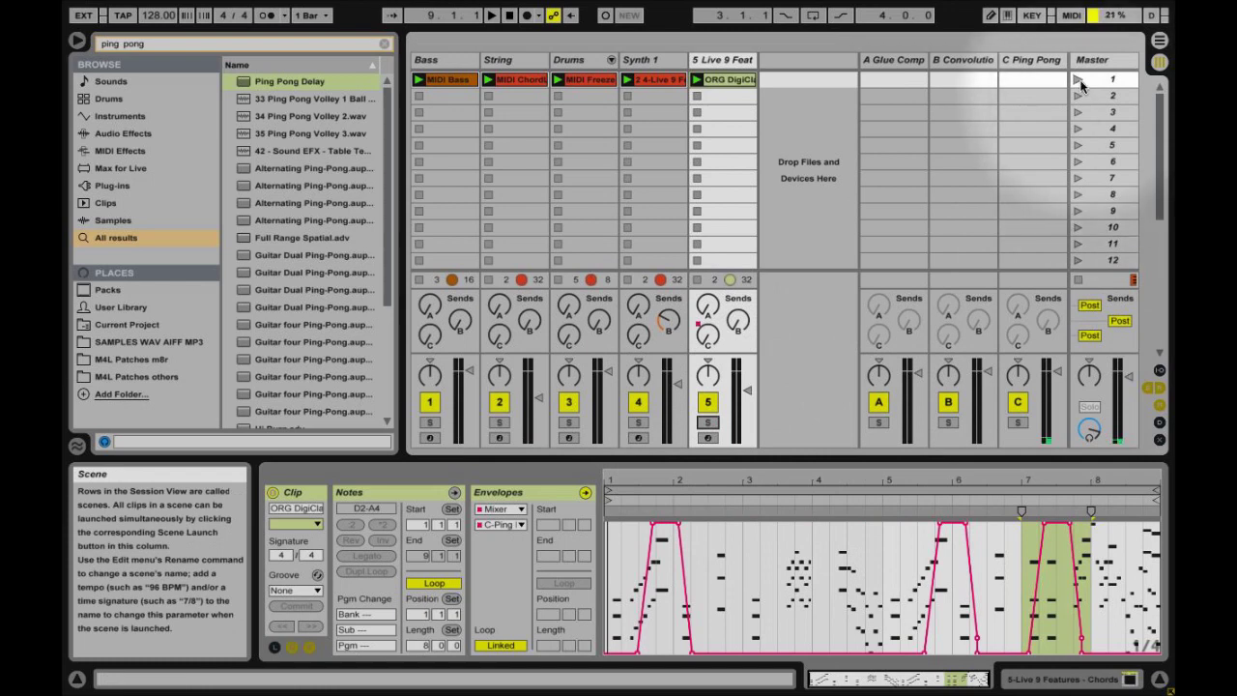
{"action": "left_click", "coordinate": [1076, 79]}
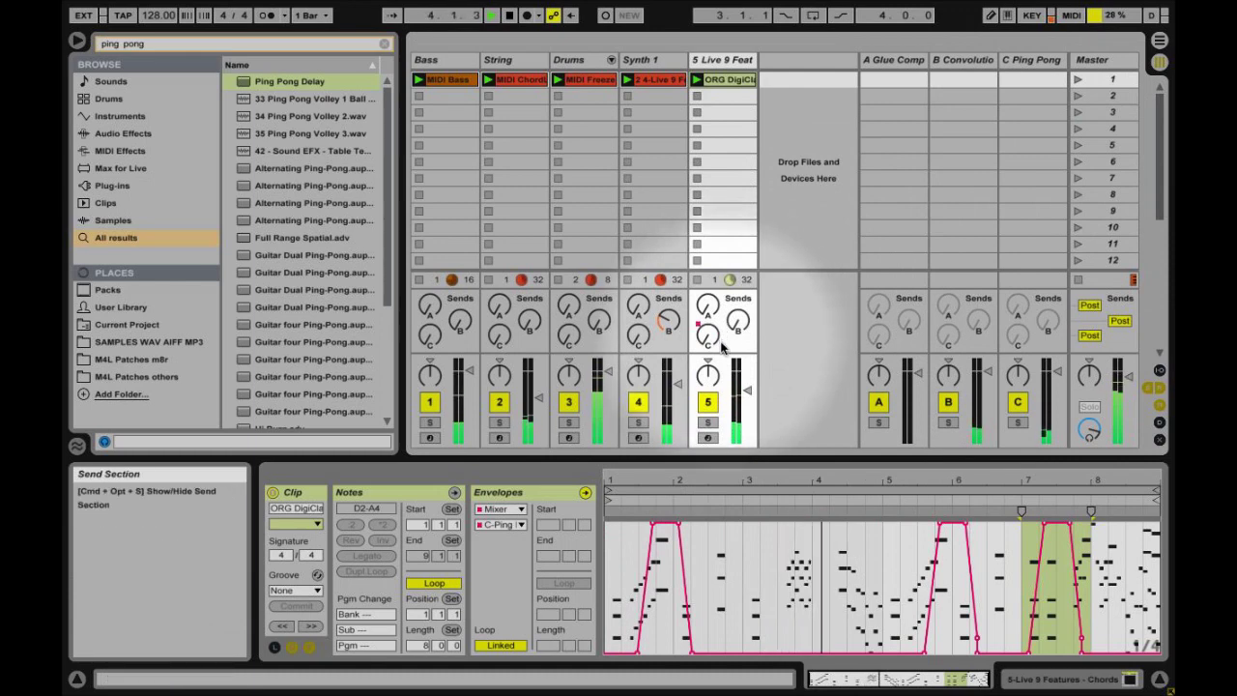
{"action": "left_click", "coordinate": [508, 17]}
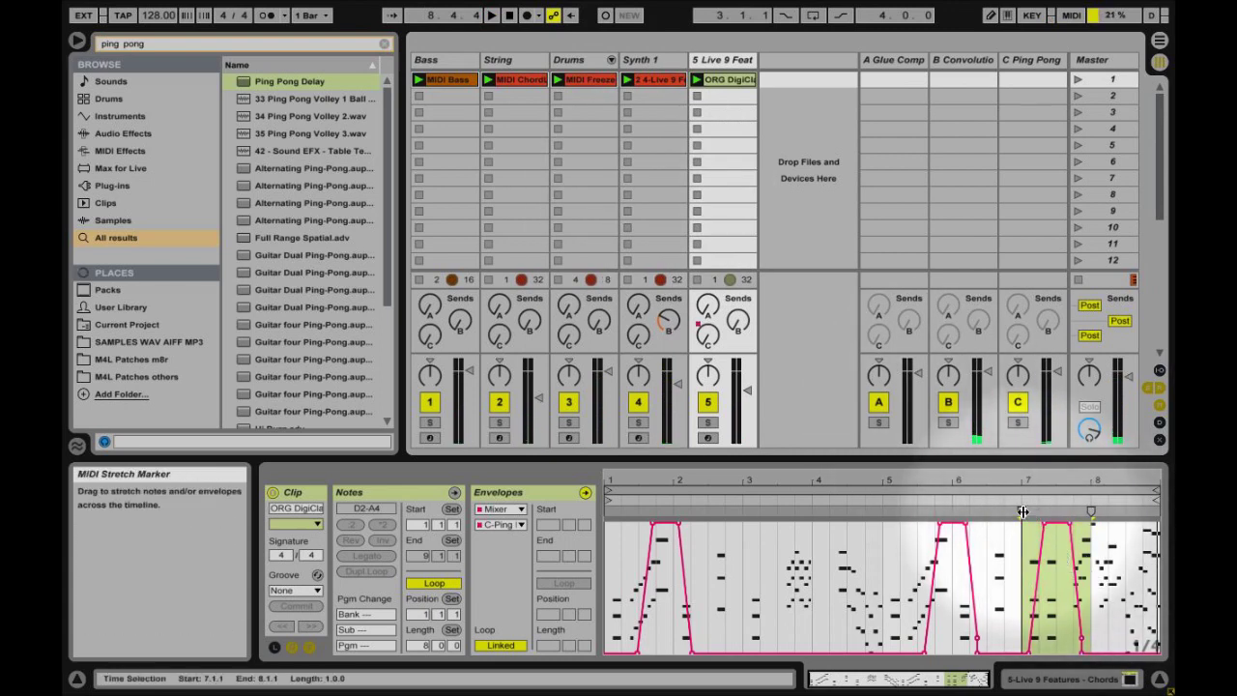
Try drawing stepped, descending send automation from about bar 3 to bar 5 in Draw Mode, and undo it
{"action": "mouse_move", "coordinate": [1023, 511]}
{"action": "left_mouse_down"}
{"action": "mouse_move", "coordinate": [696, 515]}
{"action": "mouse_move", "coordinate": [1032, 518]}
{"action": "left_mouse_up"}
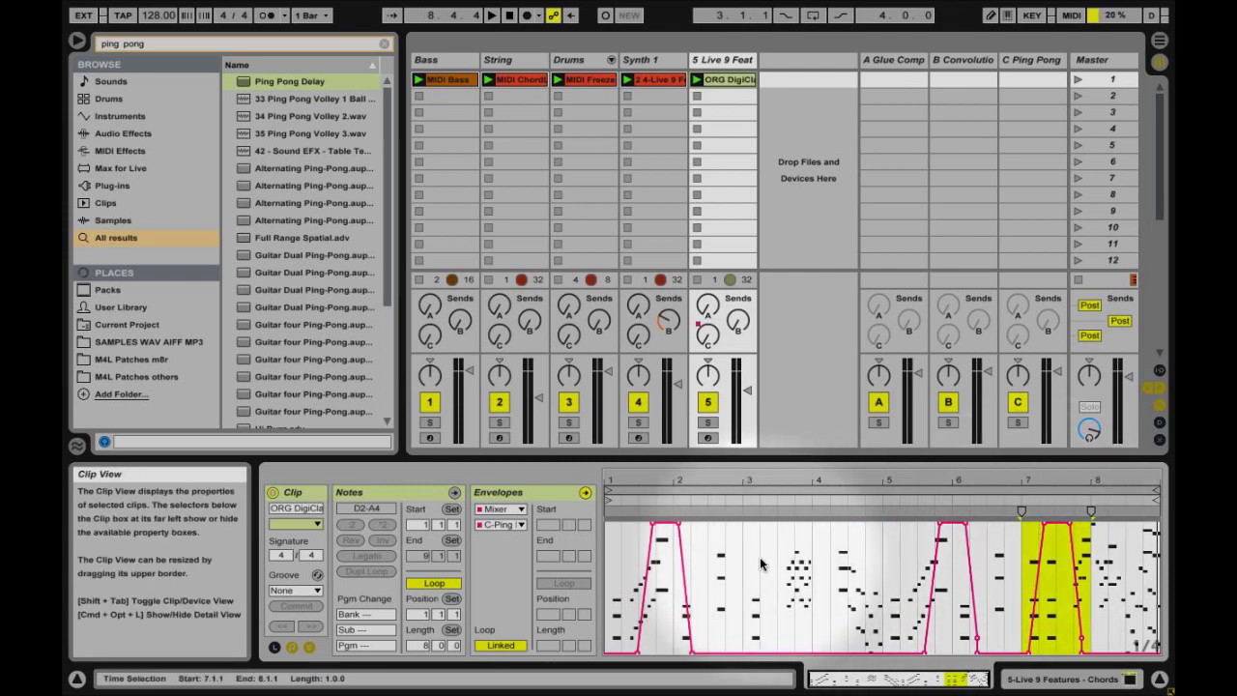
{"action": "key", "text": "b"}
{"action": "left_click_drag", "start_coordinate": [729, 546], "coordinate": [891, 606]}
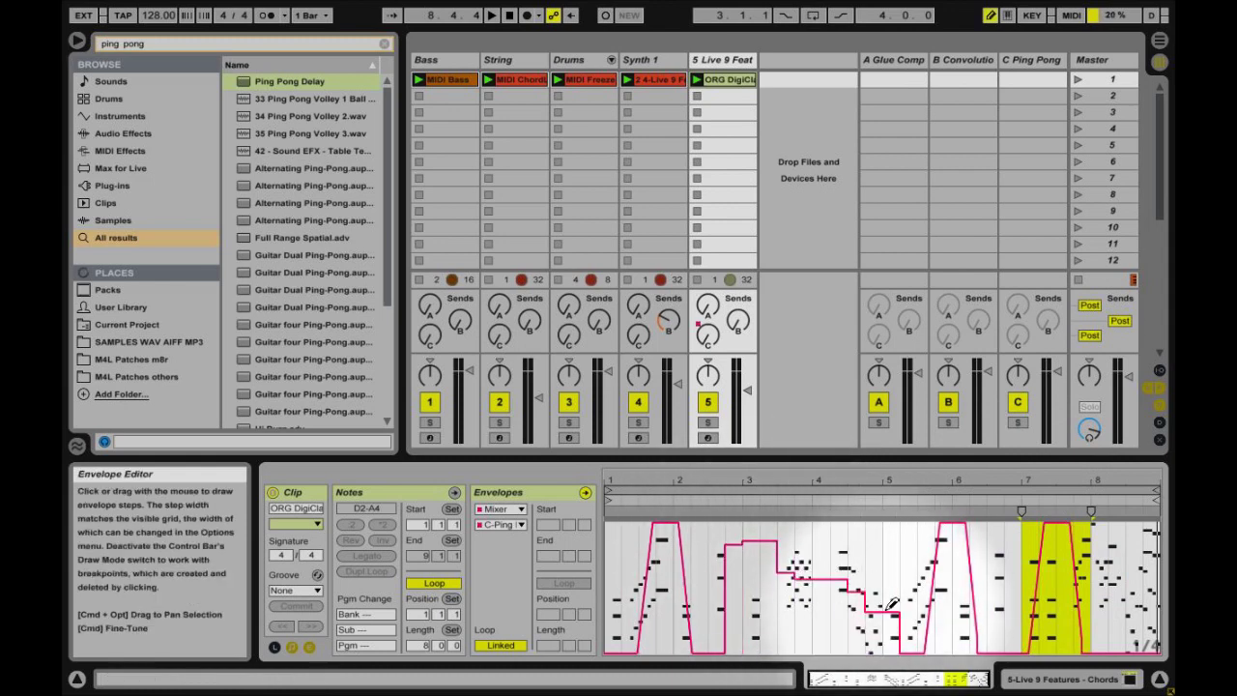
{"action": "key", "text": "b"}
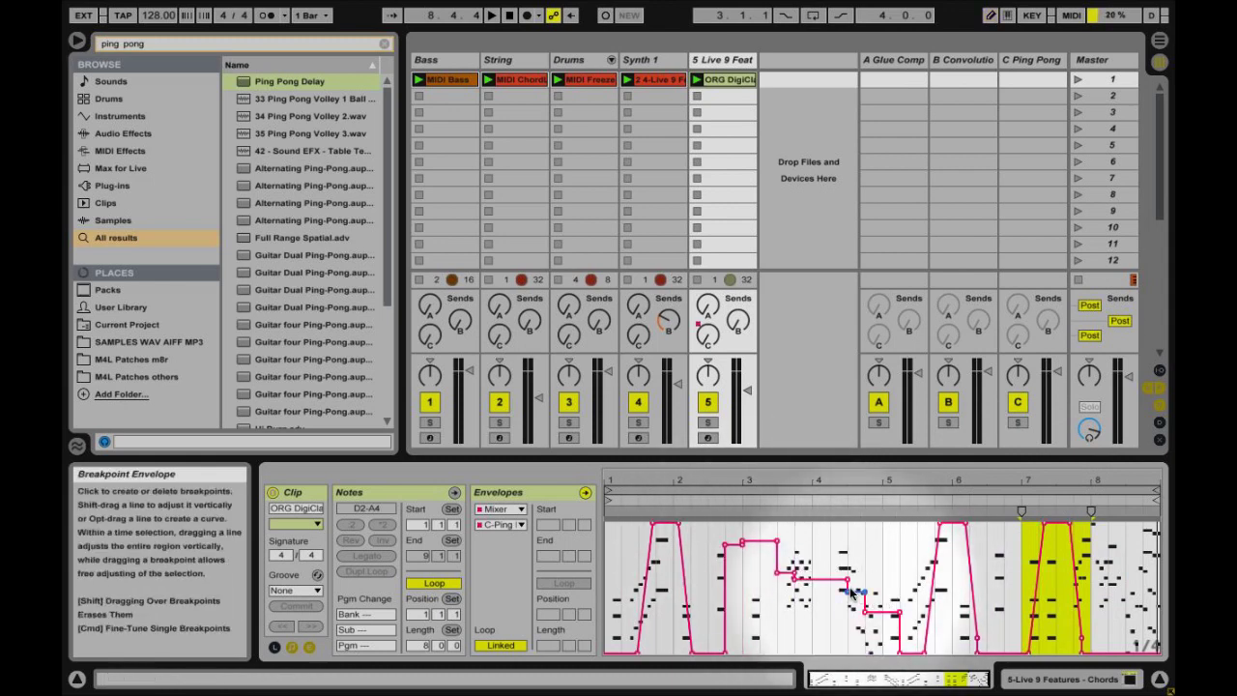
{"action": "key", "text": "super+z"}
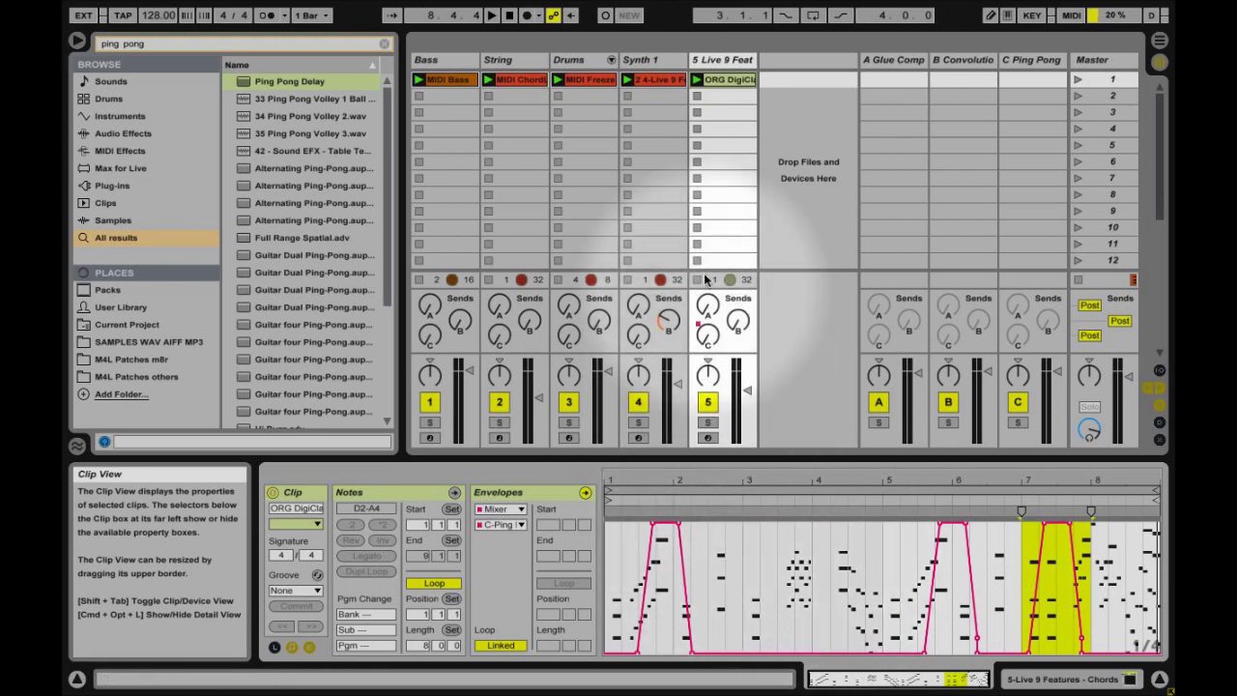
Deactivate and reactivate the Live 9 Features - Chords clip, and show the track's Sylenth1 device
{"action": "left_click", "coordinate": [723, 81]}
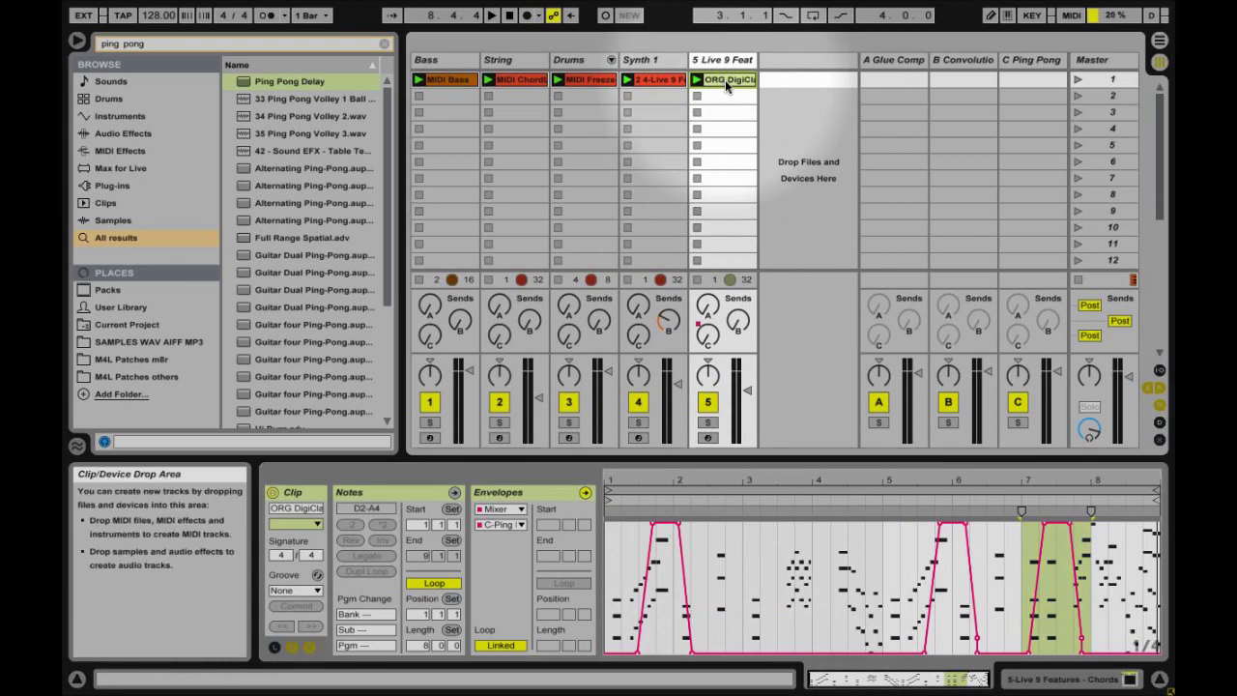
{"action": "key", "text": "0"}
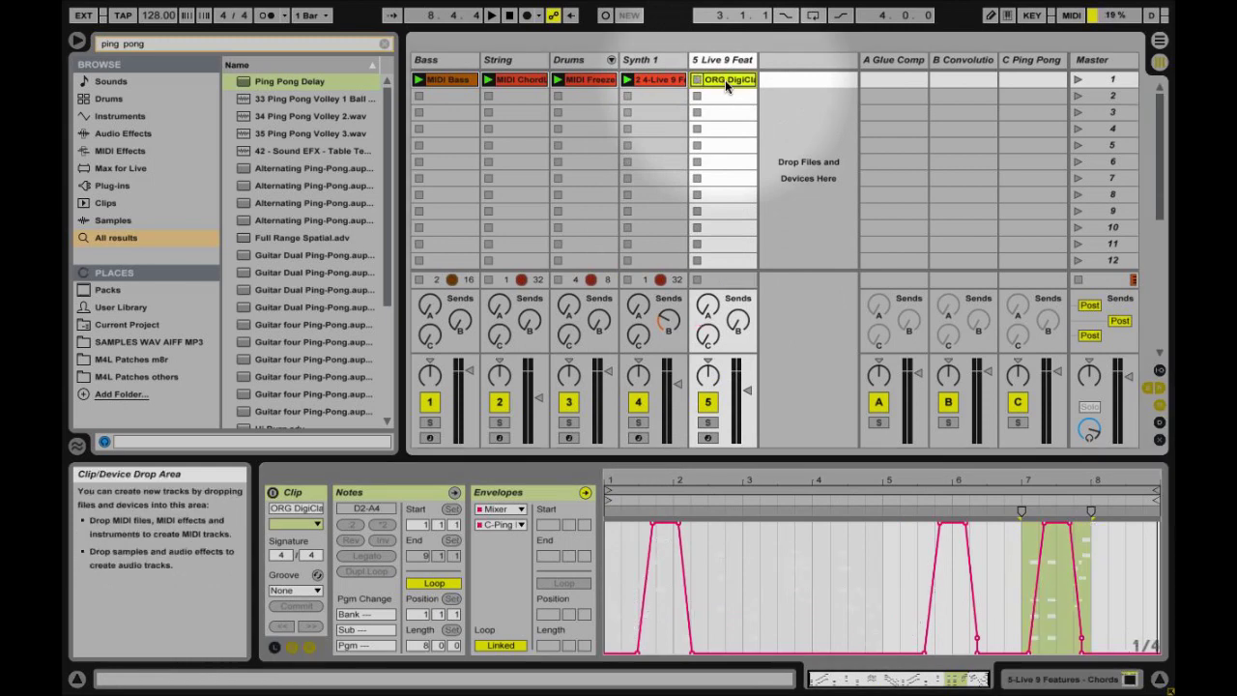
{"action": "double_click", "coordinate": [723, 60]}
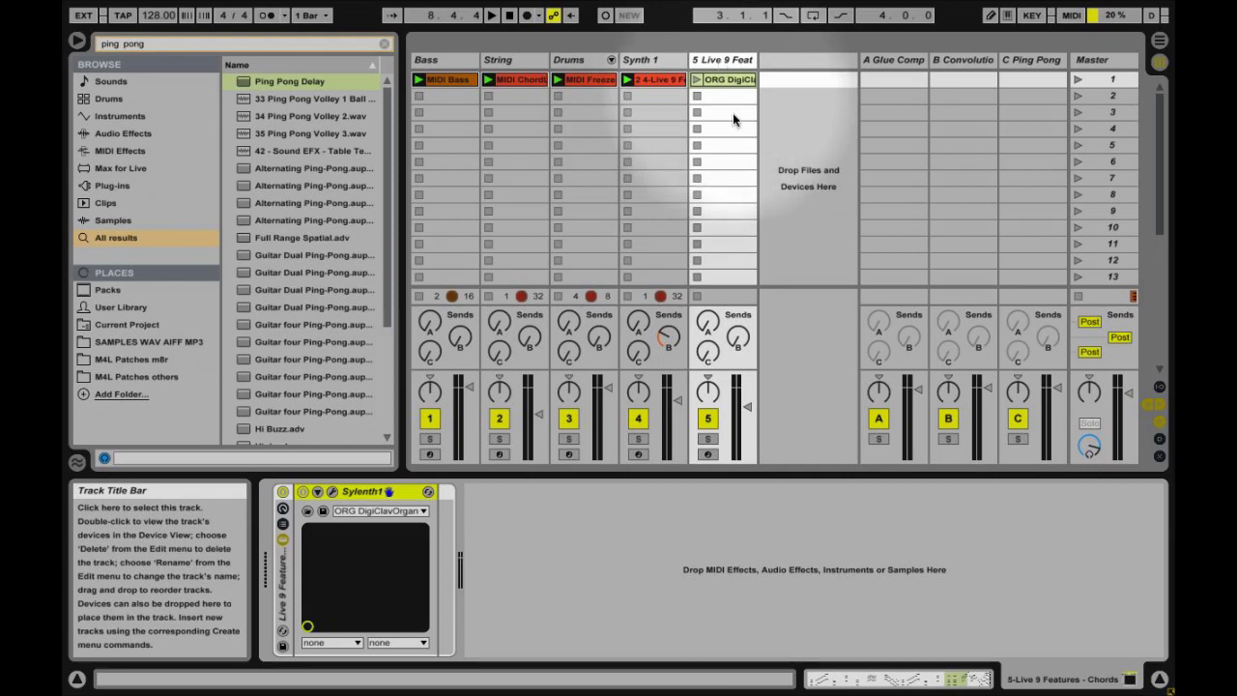
Open the chords clip's MIDI notes, select them all, and toggle repeatedly between note selection and time selection
{"action": "left_click", "coordinate": [724, 79]}
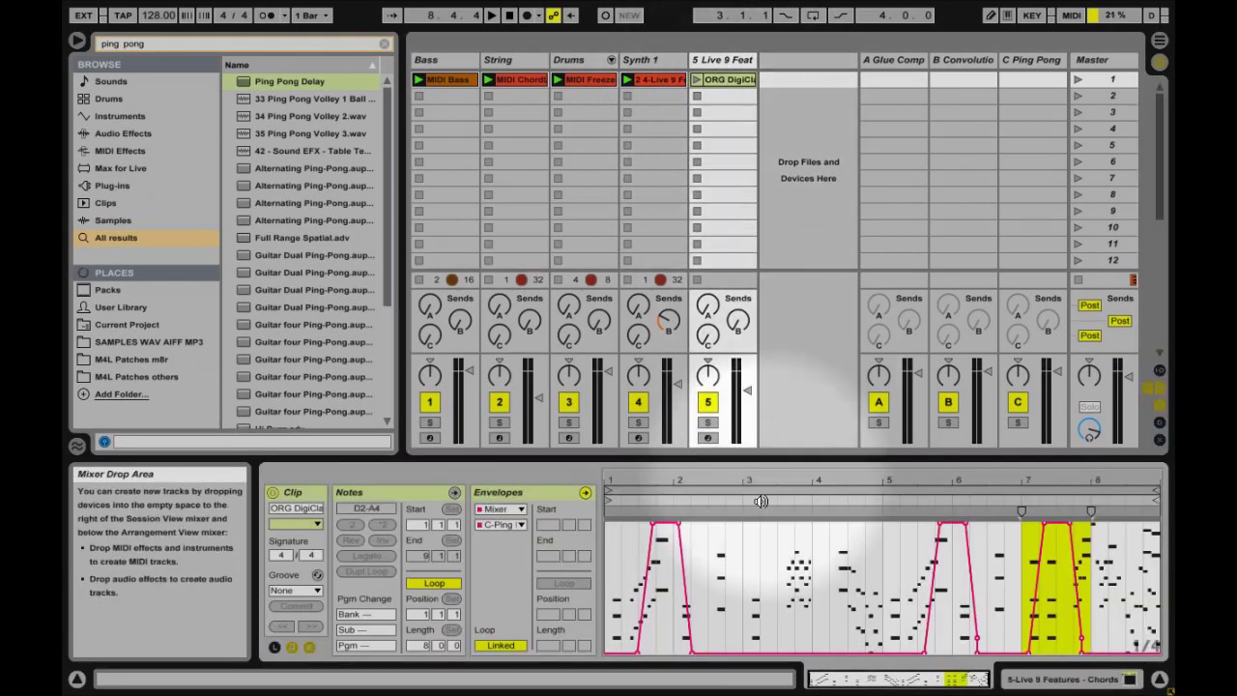
{"action": "left_click", "coordinate": [311, 644]}
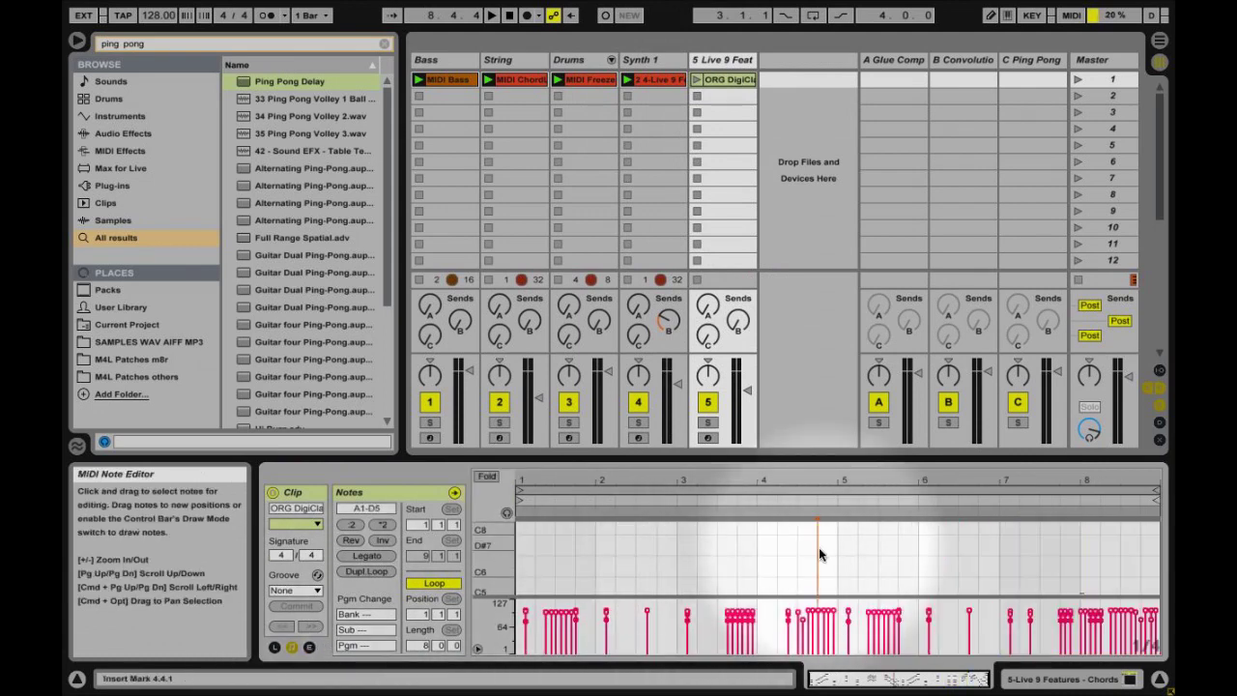
{"action": "key", "text": "super+a"}
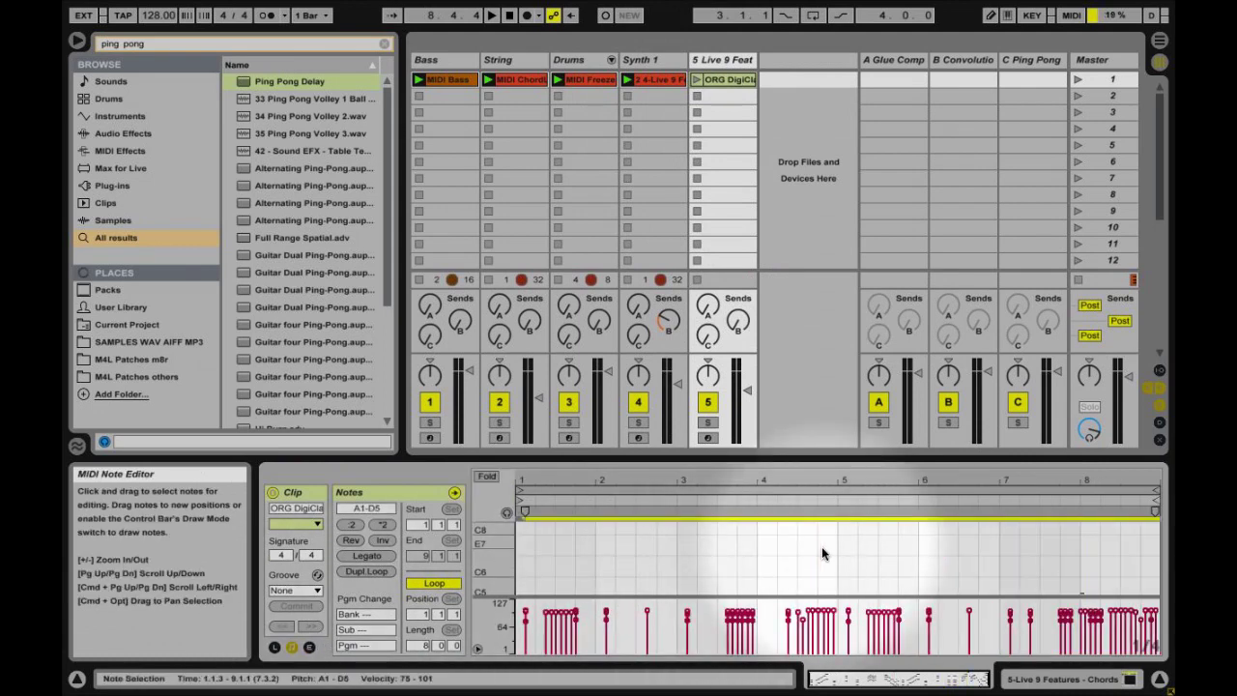
{"action": "key", "text": "Return"}
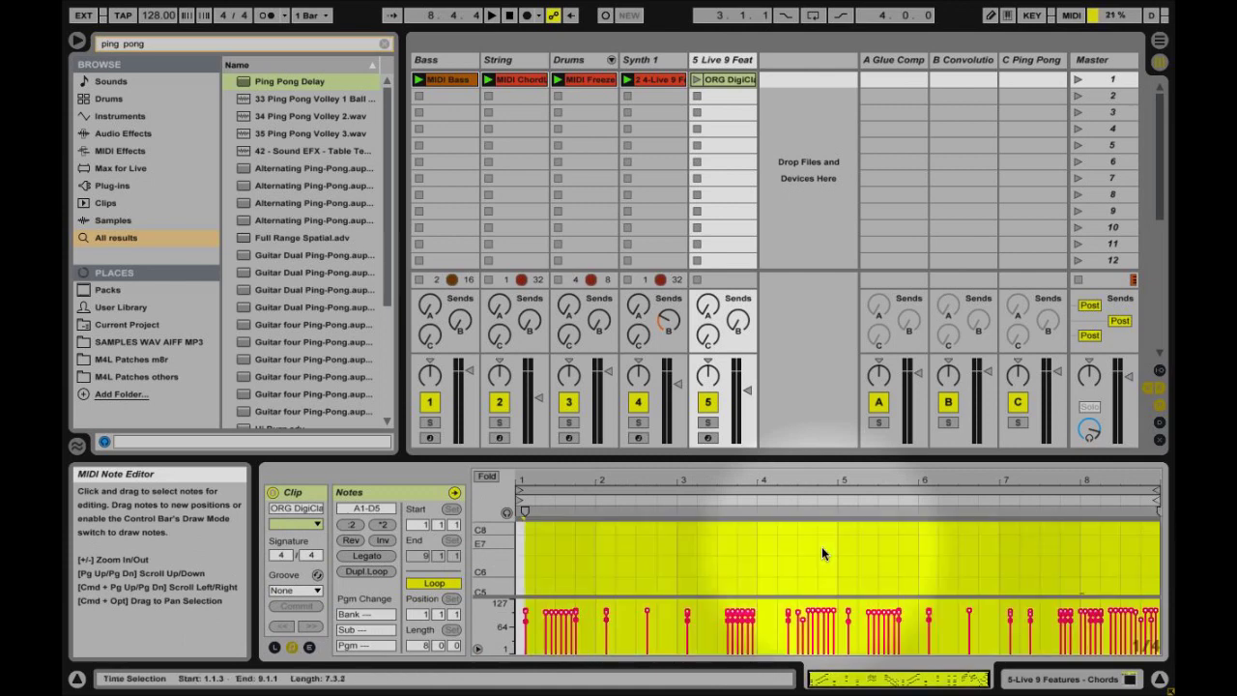
{"action": "key", "text": "Return"}
{"action": "key", "text": "Return"}
{"action": "key", "text": "Return"}
{"action": "key", "text": "Return"}
{"action": "key", "text": "Return"}
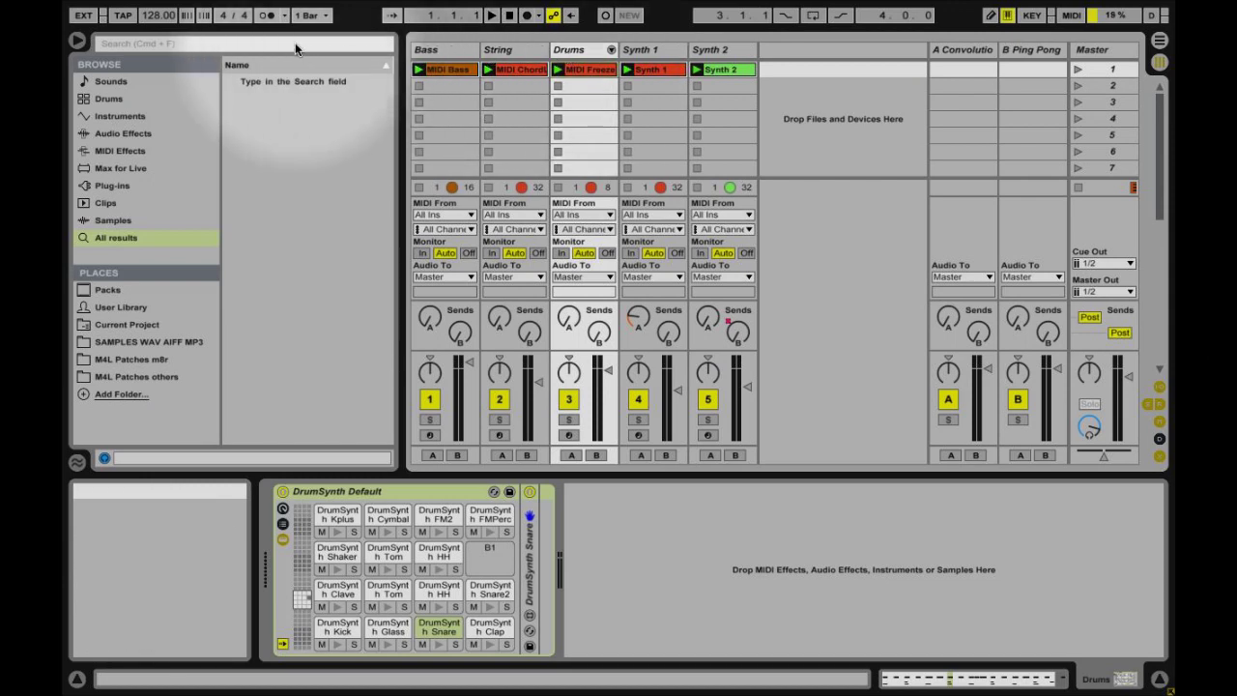
Search the browser for "glue" and add a Glue Compressor after the DrumSynth rack on the Drums track
{"action": "left_click", "coordinate": [218, 44]}
{"action": "type", "text": "g"}
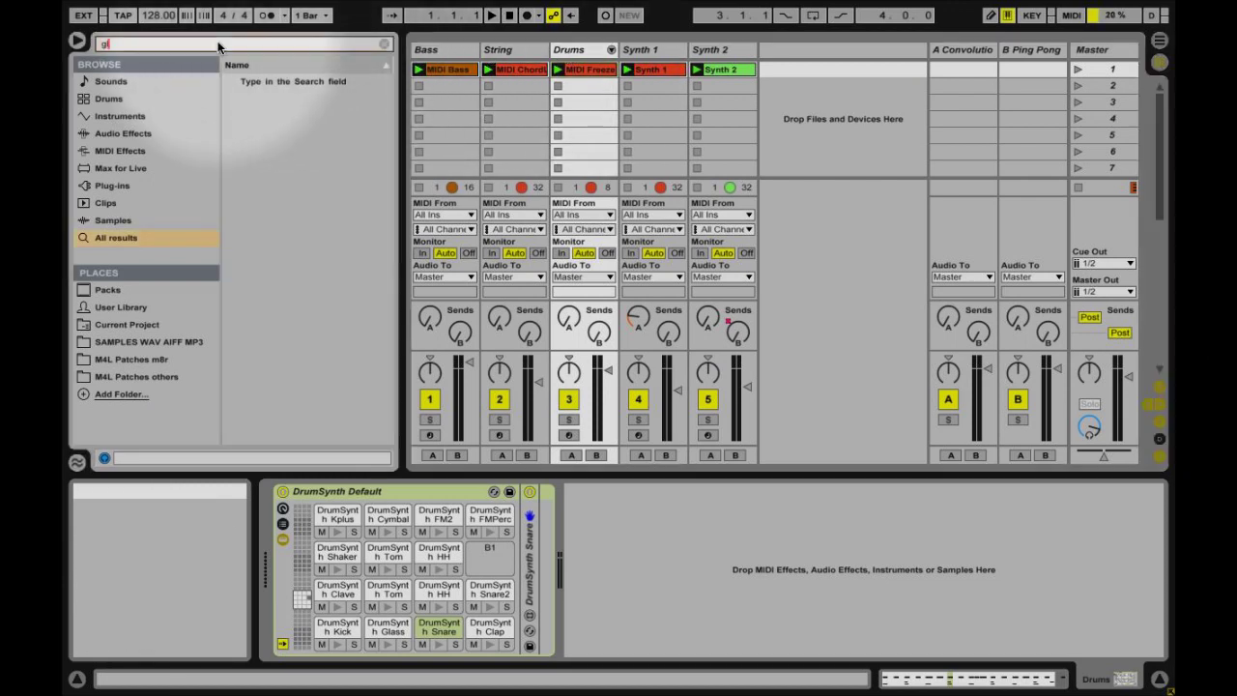
{"action": "type", "text": "lue"}
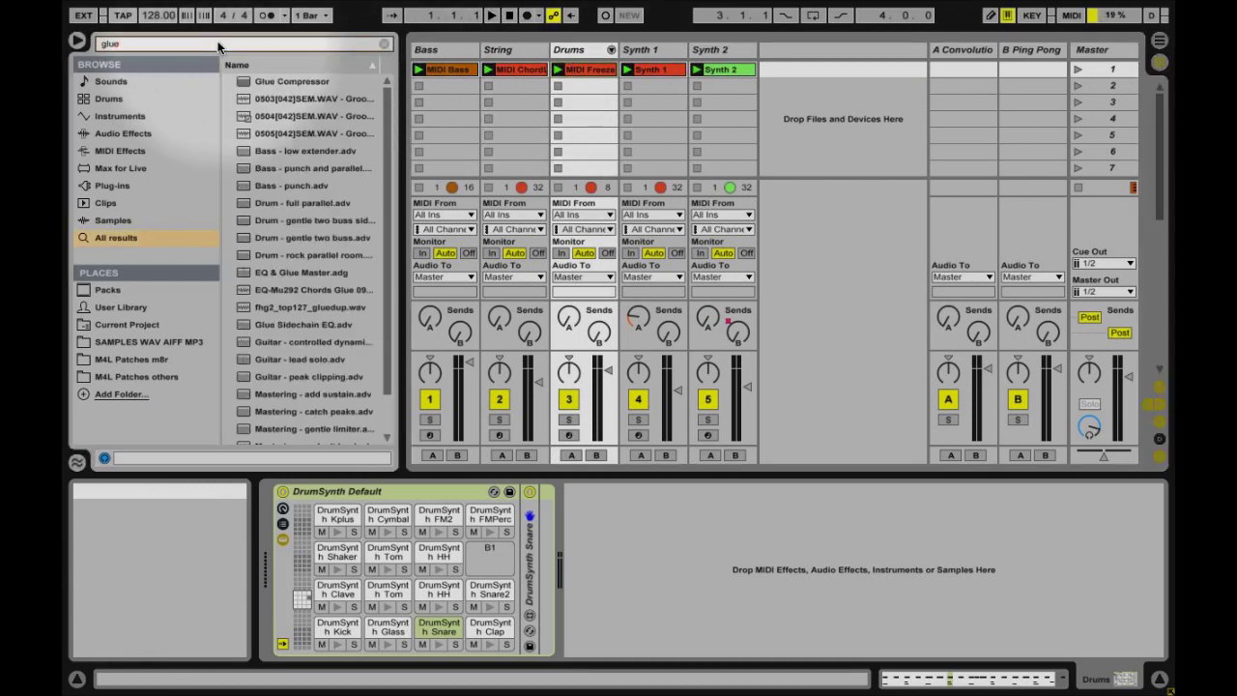
{"action": "left_click_drag", "start_coordinate": [318, 82], "coordinate": [714, 569]}
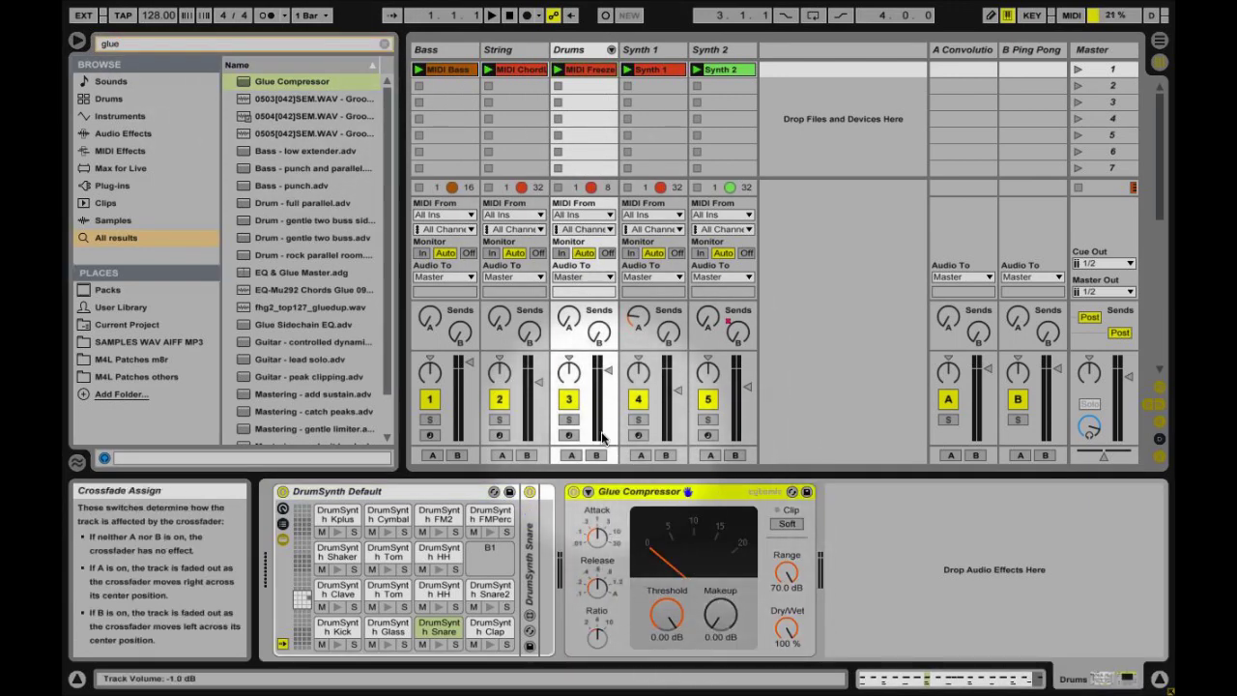
Solo the Drums track, play it with the Glue Compressor bypassed, and reactivate the compressor
{"action": "left_click", "coordinate": [568, 419]}
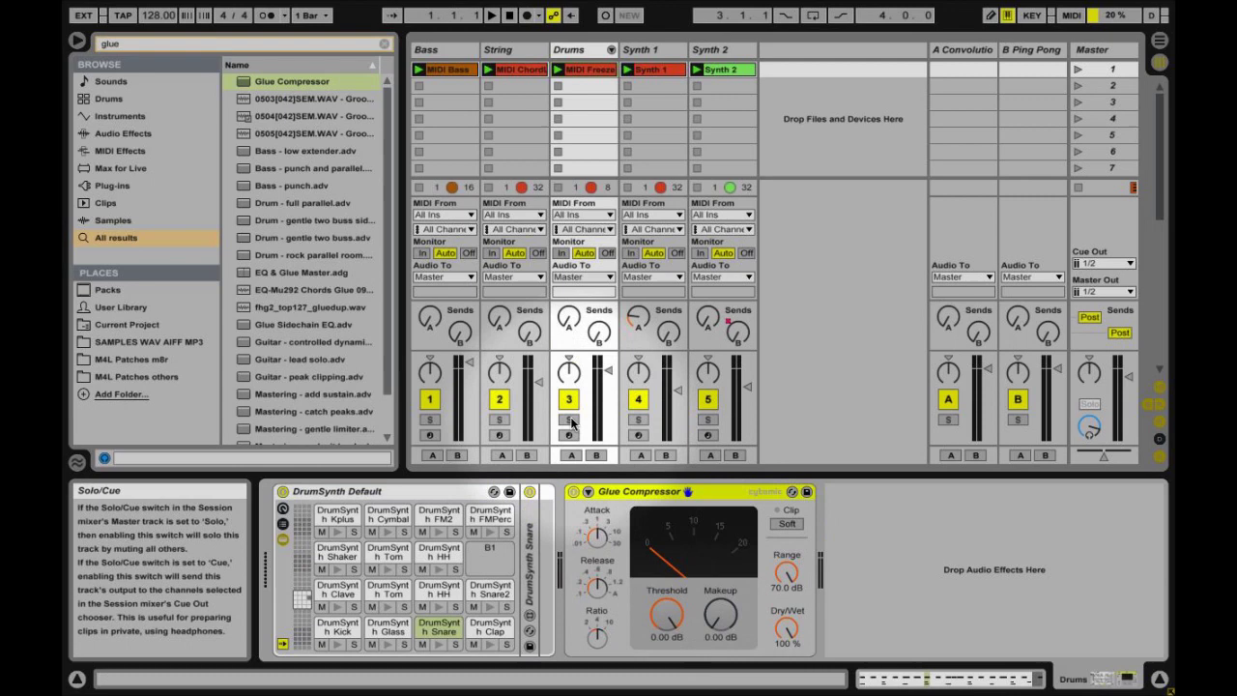
{"action": "left_click", "coordinate": [573, 491]}
{"action": "key", "text": "space"}
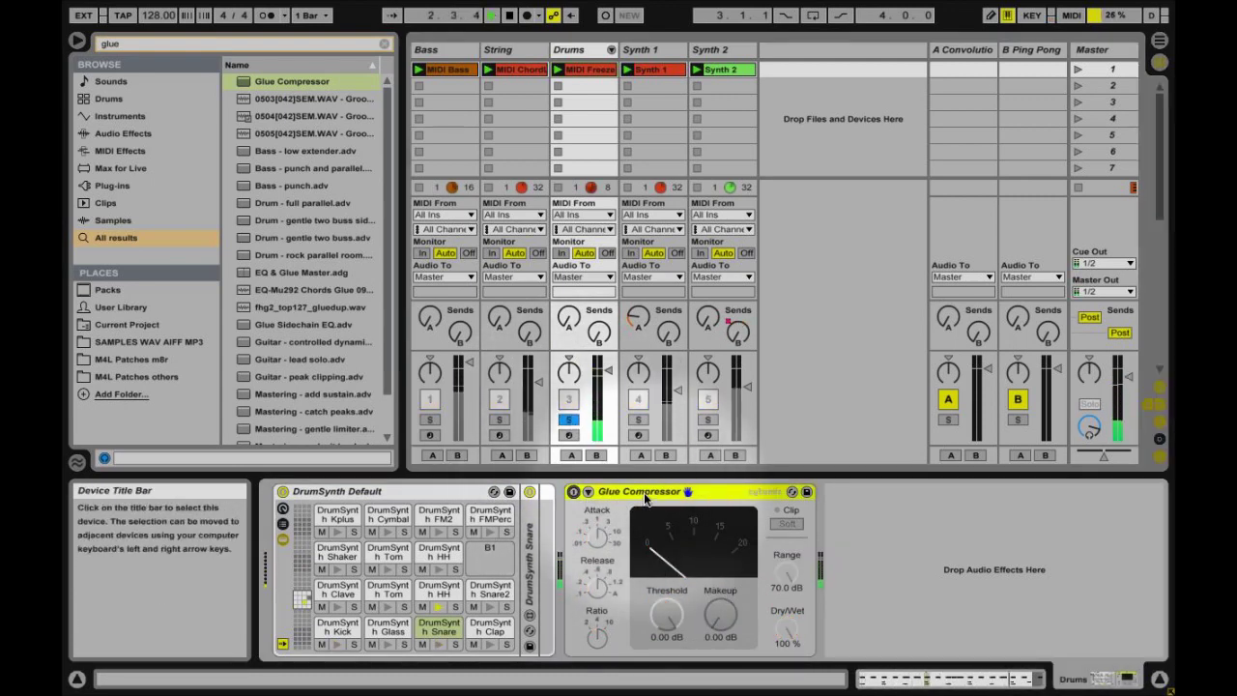
{"action": "left_click", "coordinate": [573, 492]}
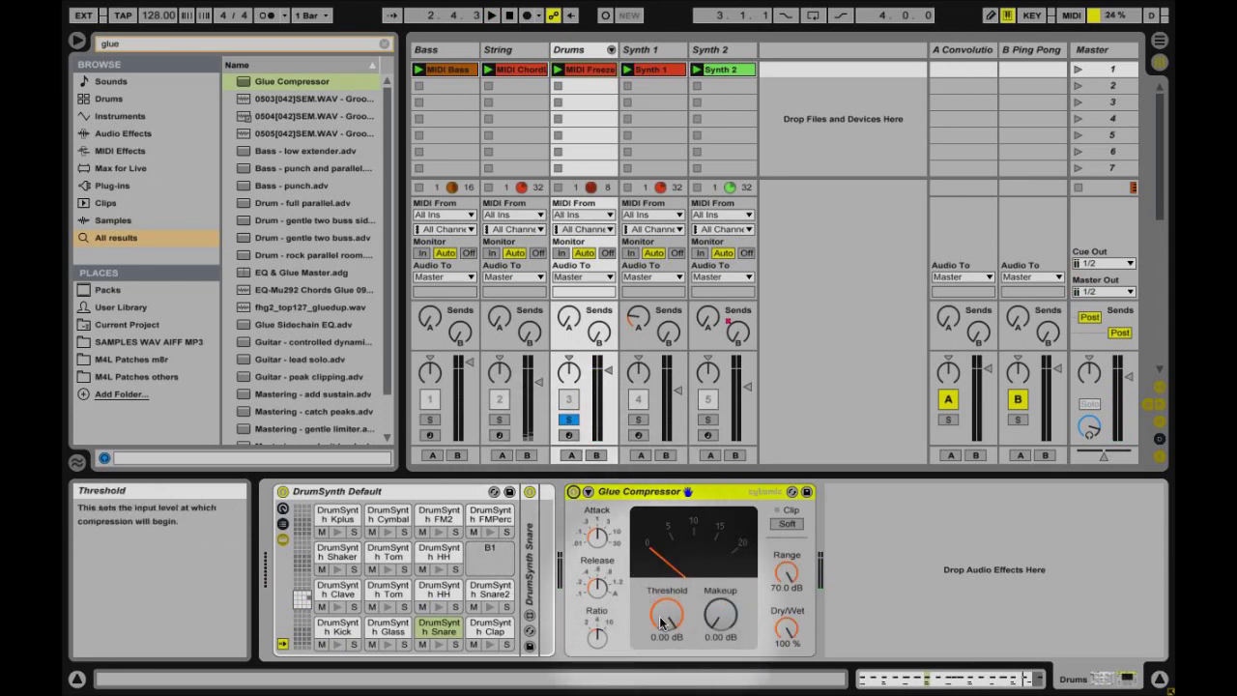
Set the Glue Compressor's Threshold to -35.6 dB and Makeup to 17.0 dB, and compare the drums with it bypassed during playback
{"action": "left_click_drag", "start_coordinate": [665, 619], "coordinate": [665, 640]}
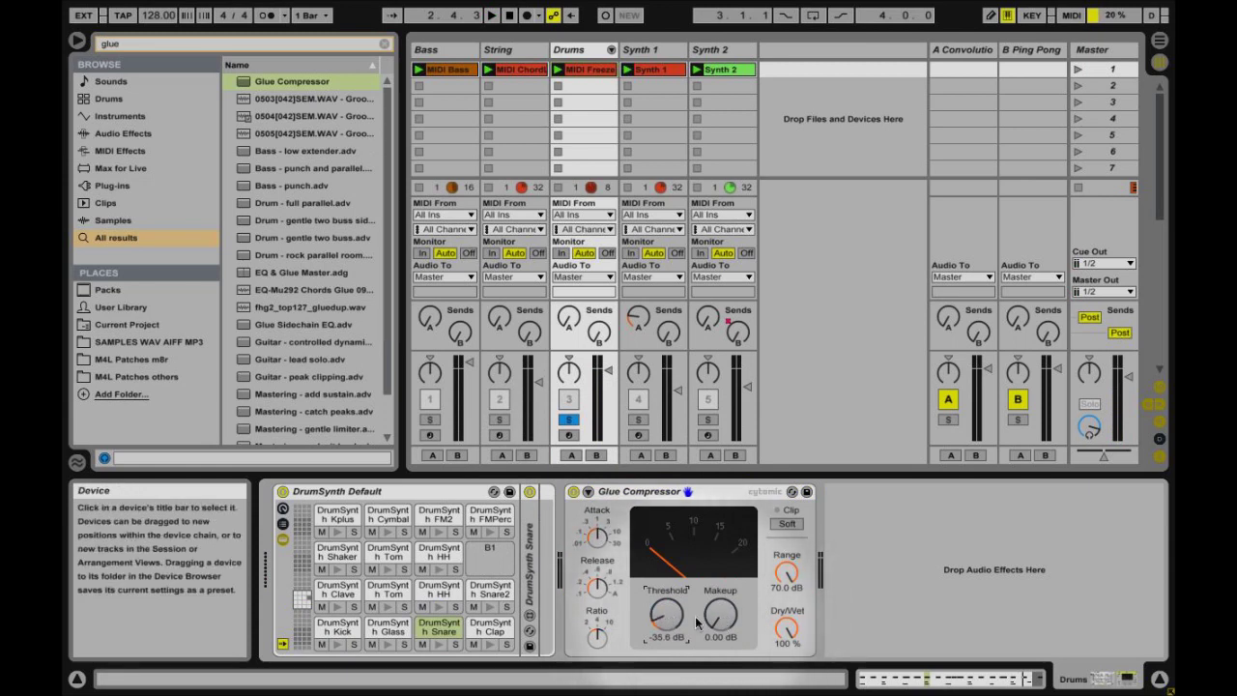
{"action": "left_click_drag", "start_coordinate": [720, 614], "coordinate": [720, 611]}
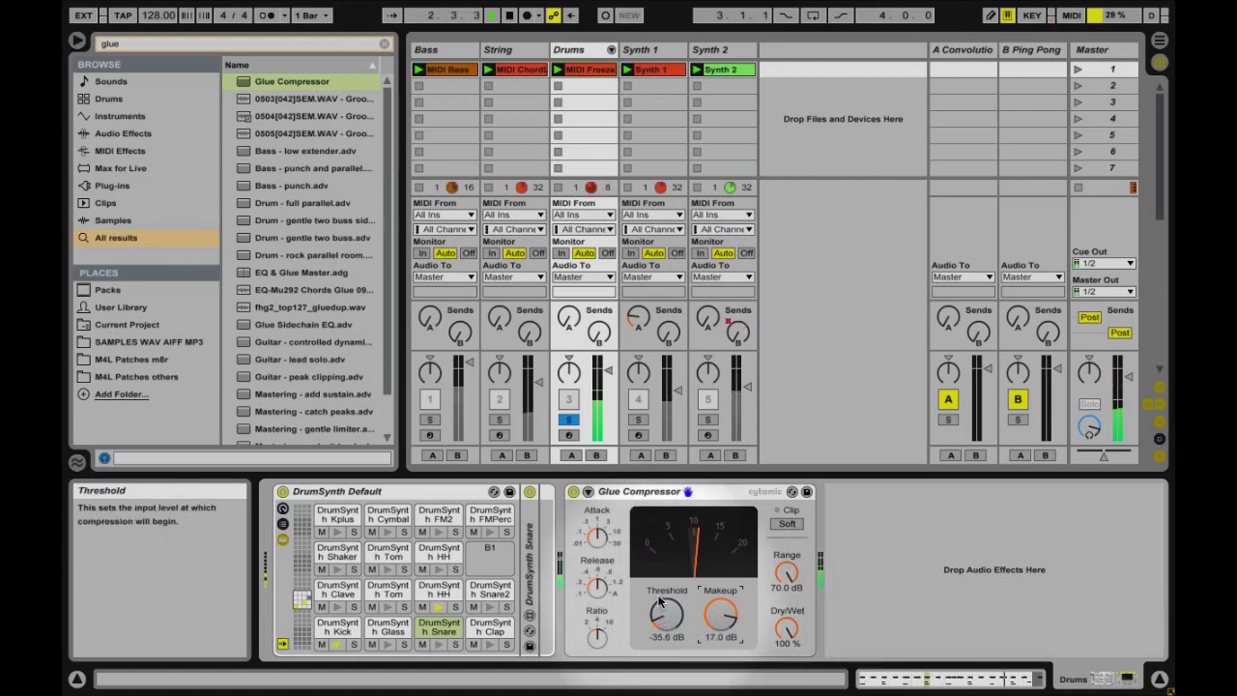
{"action": "left_click", "coordinate": [573, 492]}
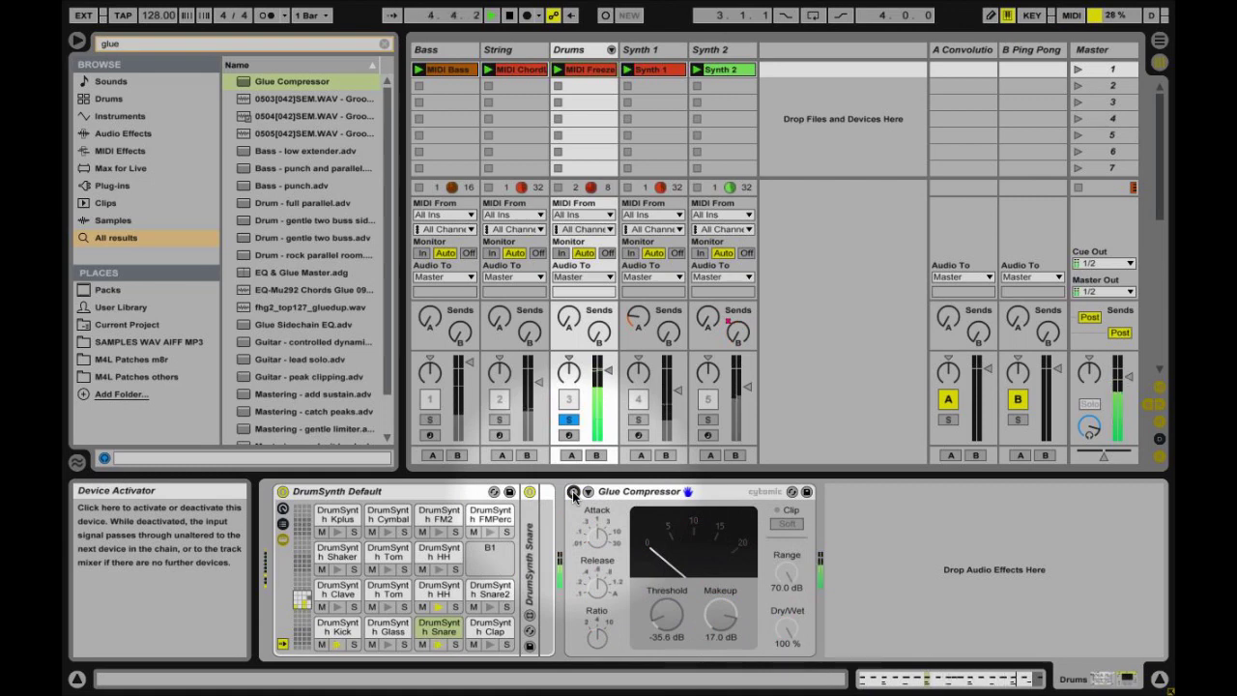
{"action": "left_click", "coordinate": [573, 492]}
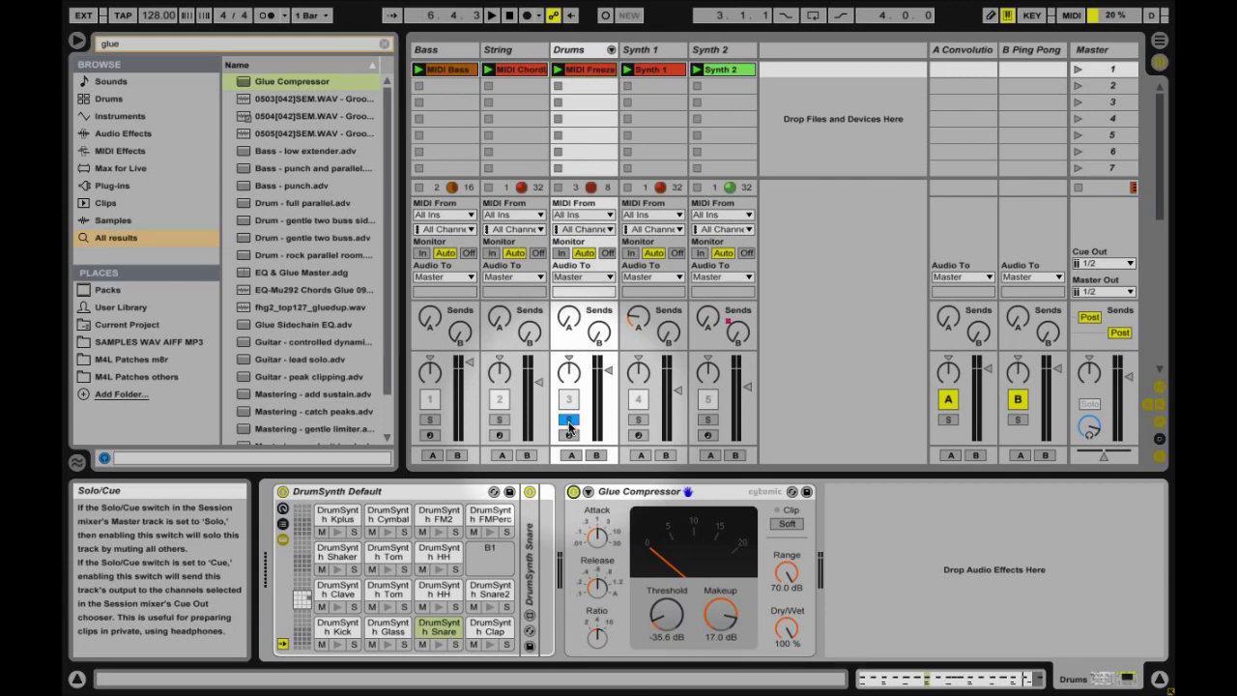
Search the browser for "eq" and add an EQ Eight to the end of the Synth 1 track's device chain
{"action": "left_click", "coordinate": [653, 56]}
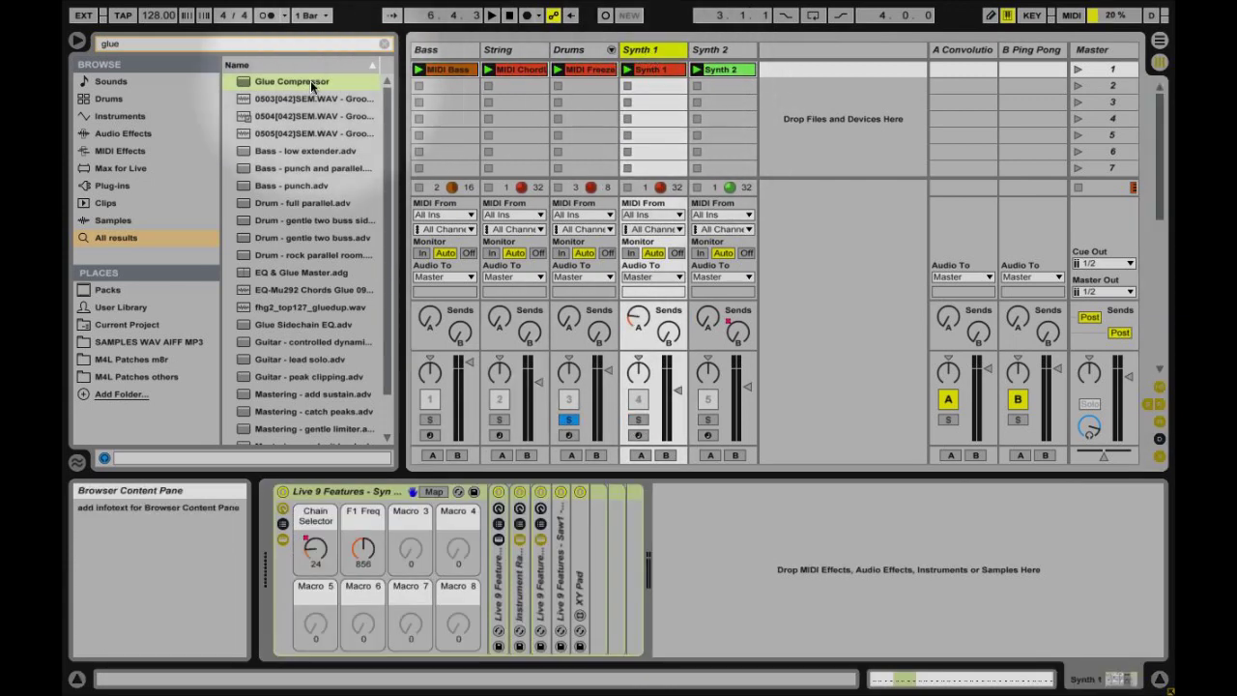
{"action": "left_click_drag", "start_coordinate": [220, 46], "coordinate": [83, 44]}
{"action": "key", "text": "BackSpace"}
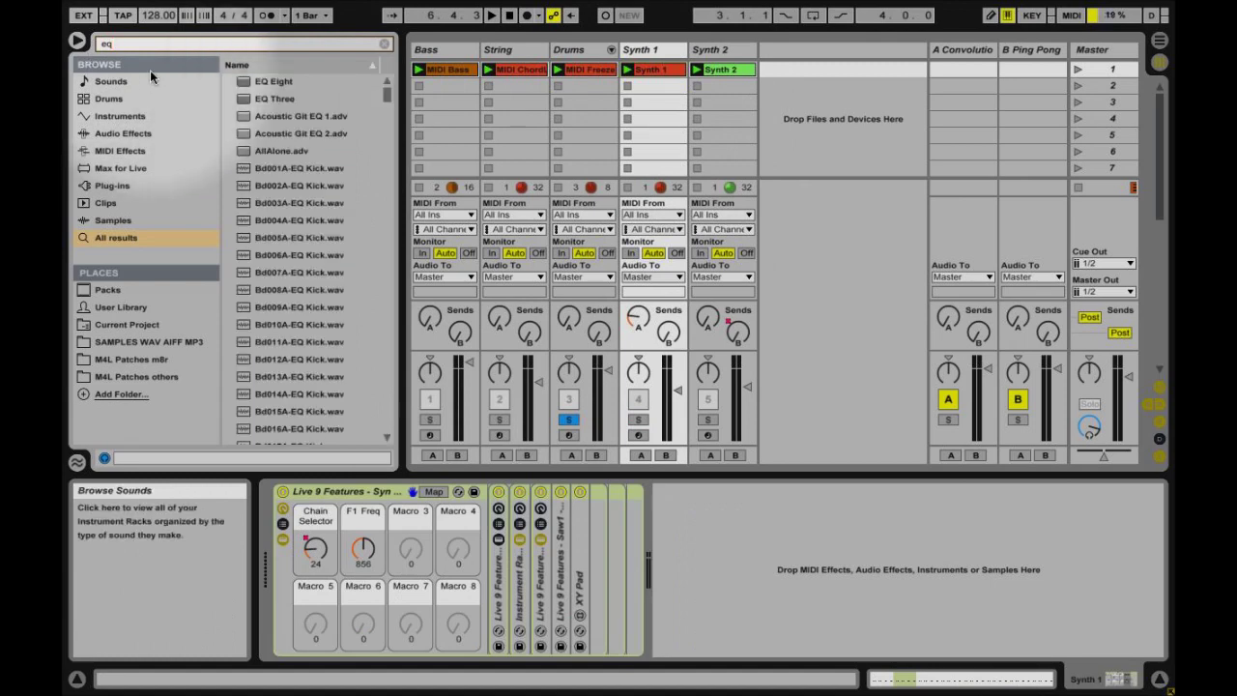
{"action": "left_click_drag", "start_coordinate": [274, 81], "coordinate": [787, 562]}
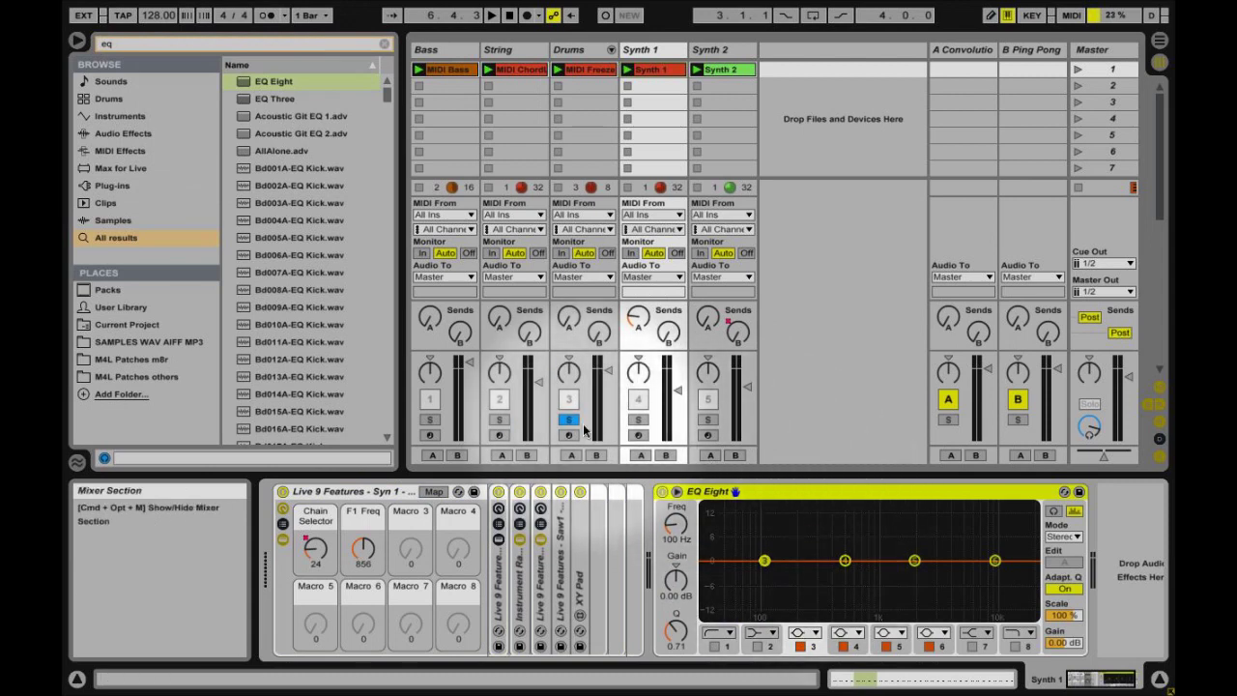
Solo Synth 1 and show the EQ Eight's enlarged frequency display while the track plays
{"action": "left_click", "coordinate": [637, 420]}
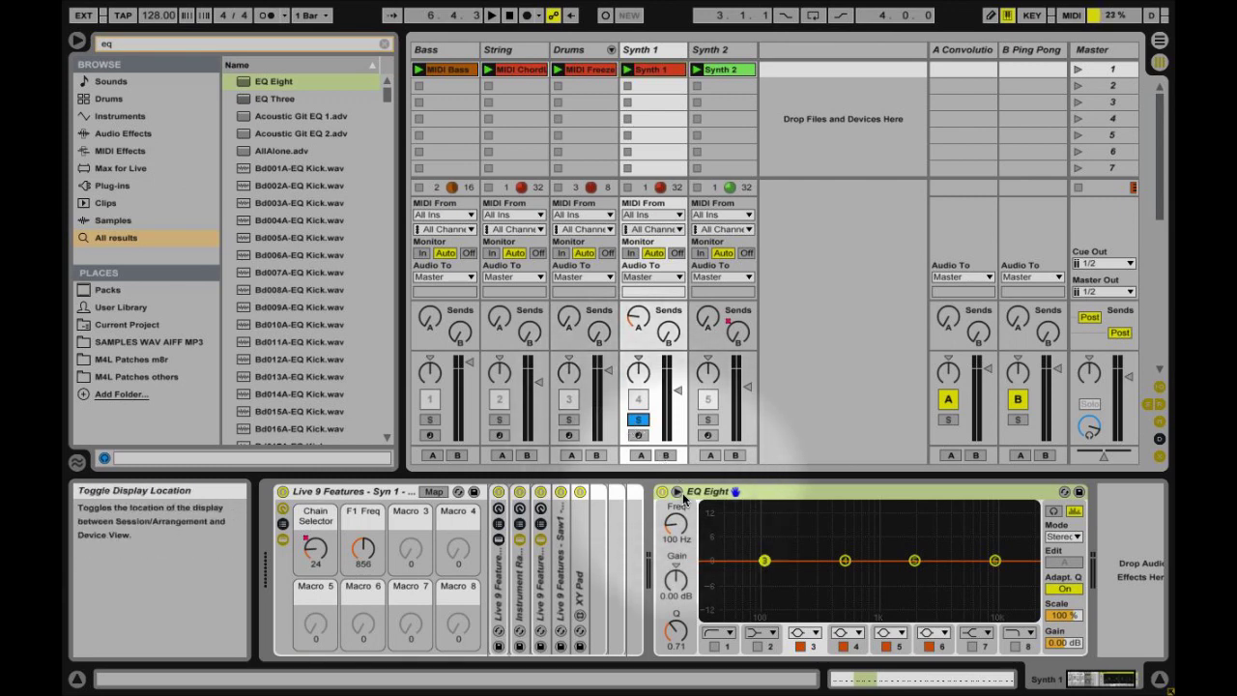
{"action": "key", "text": "space"}
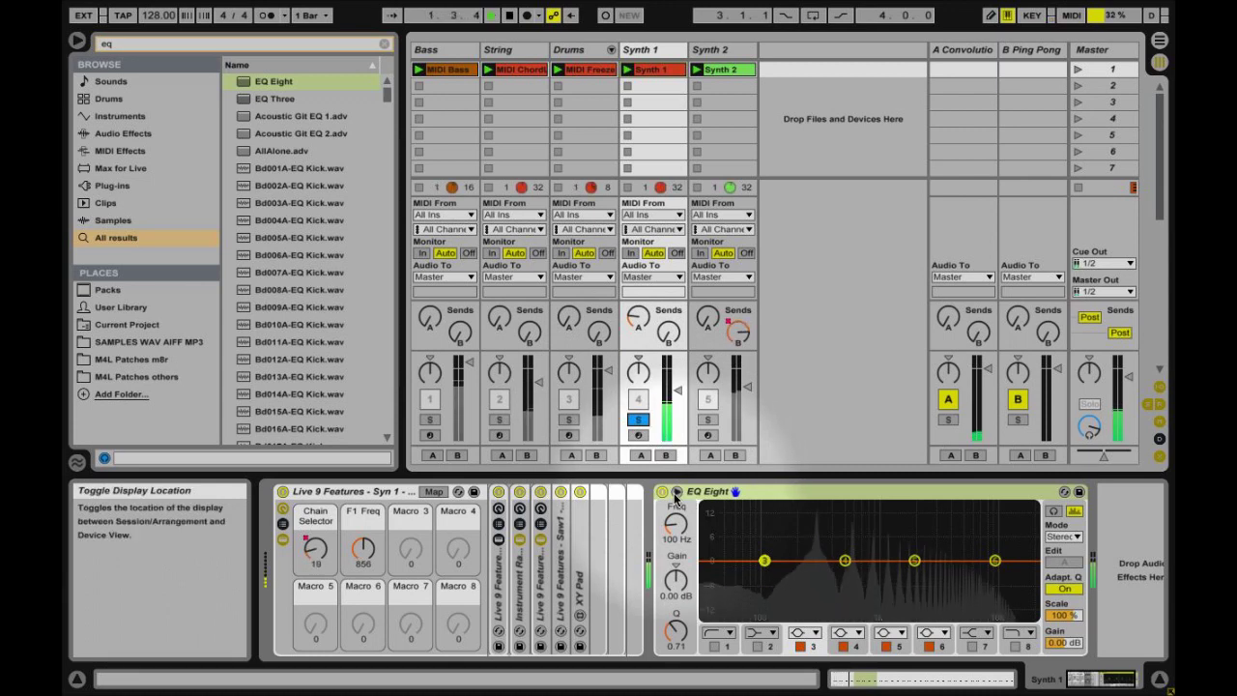
{"action": "left_click", "coordinate": [677, 491]}
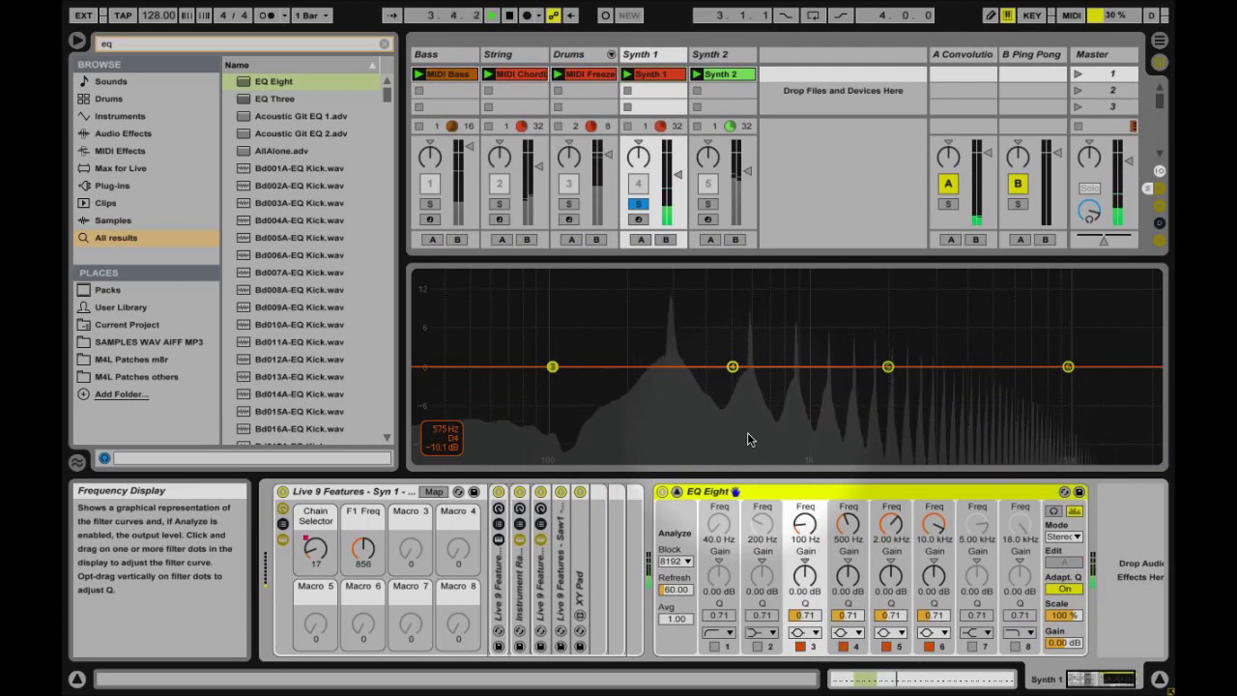
{"action": "key", "text": "space"}
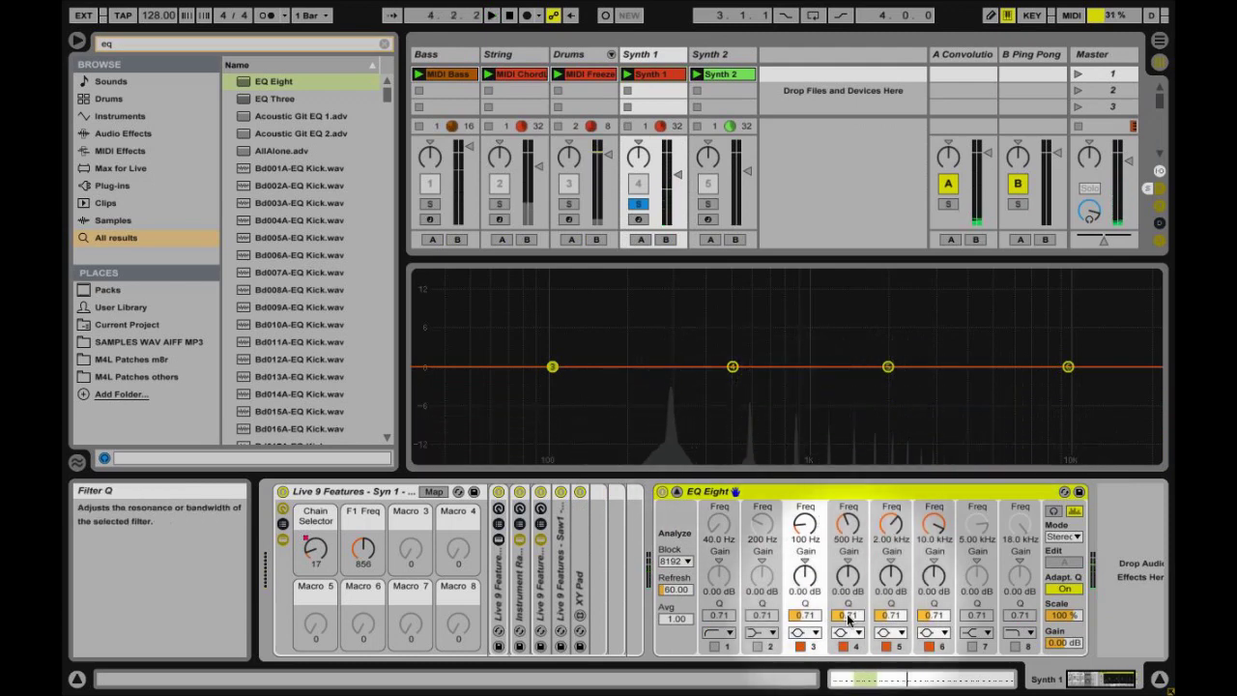
Disable EQ Eight filters 3 and 4, enable filter 1, and set it to the steep 48 dB/octave low cut
{"action": "left_click", "coordinate": [801, 646]}
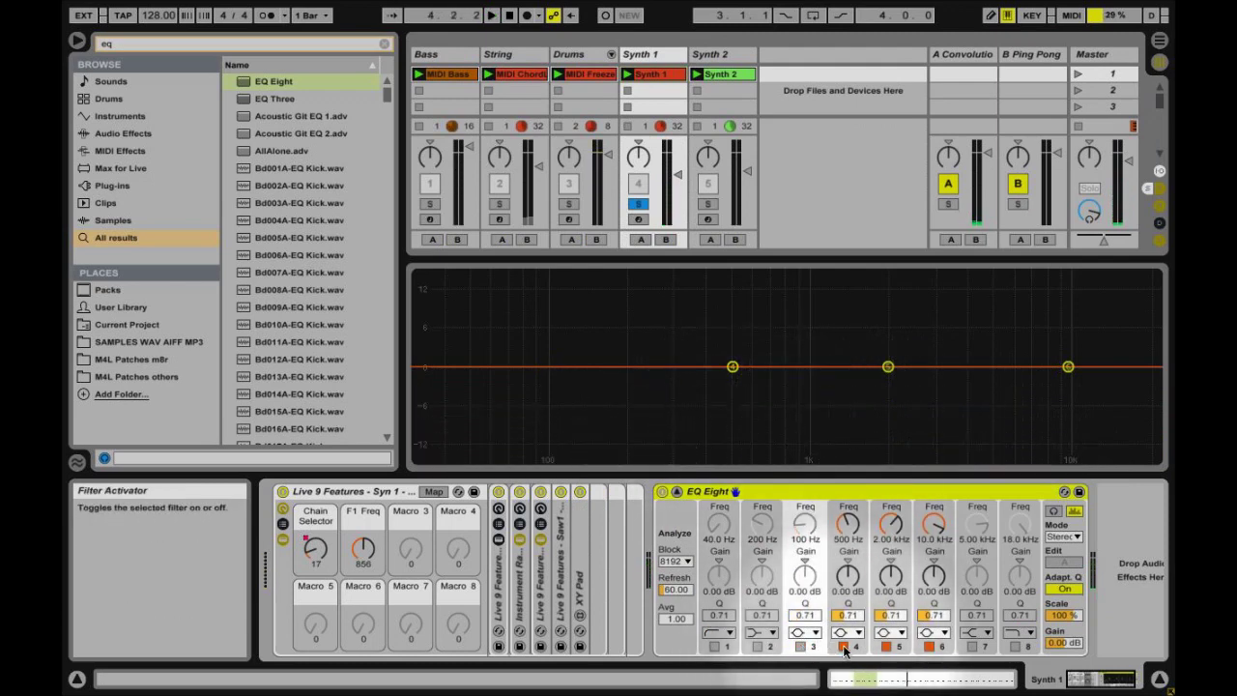
{"action": "left_click", "coordinate": [714, 647]}
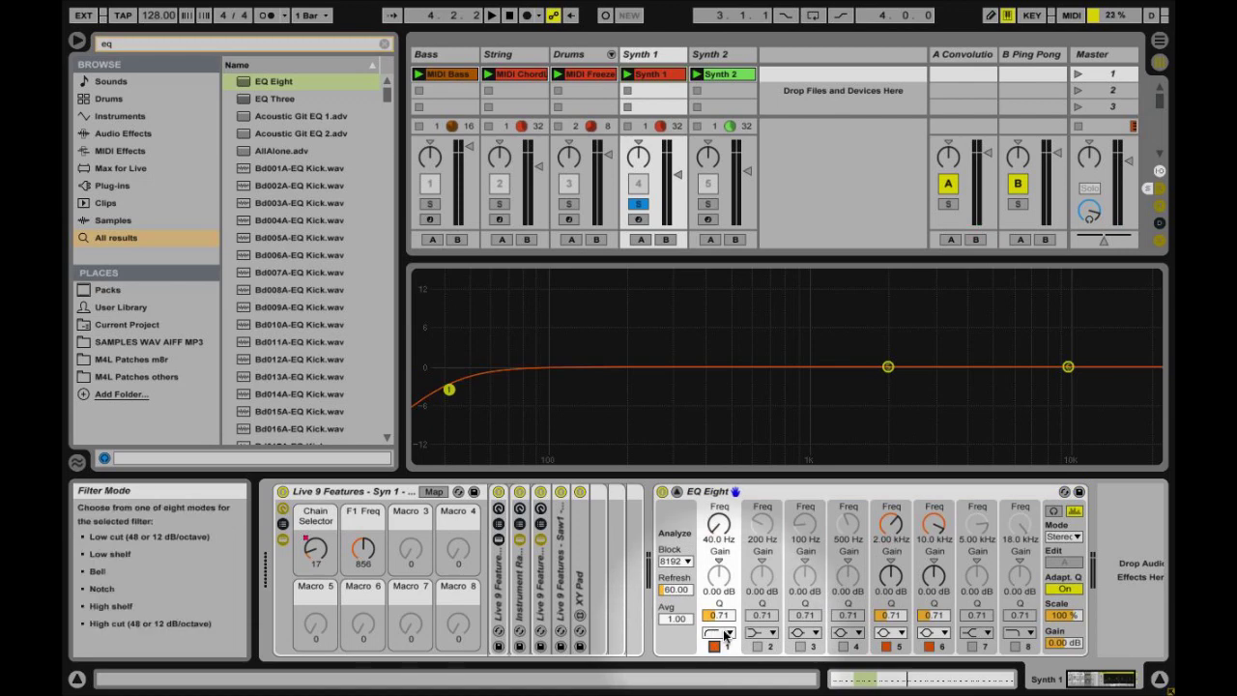
{"action": "left_click", "coordinate": [727, 635]}
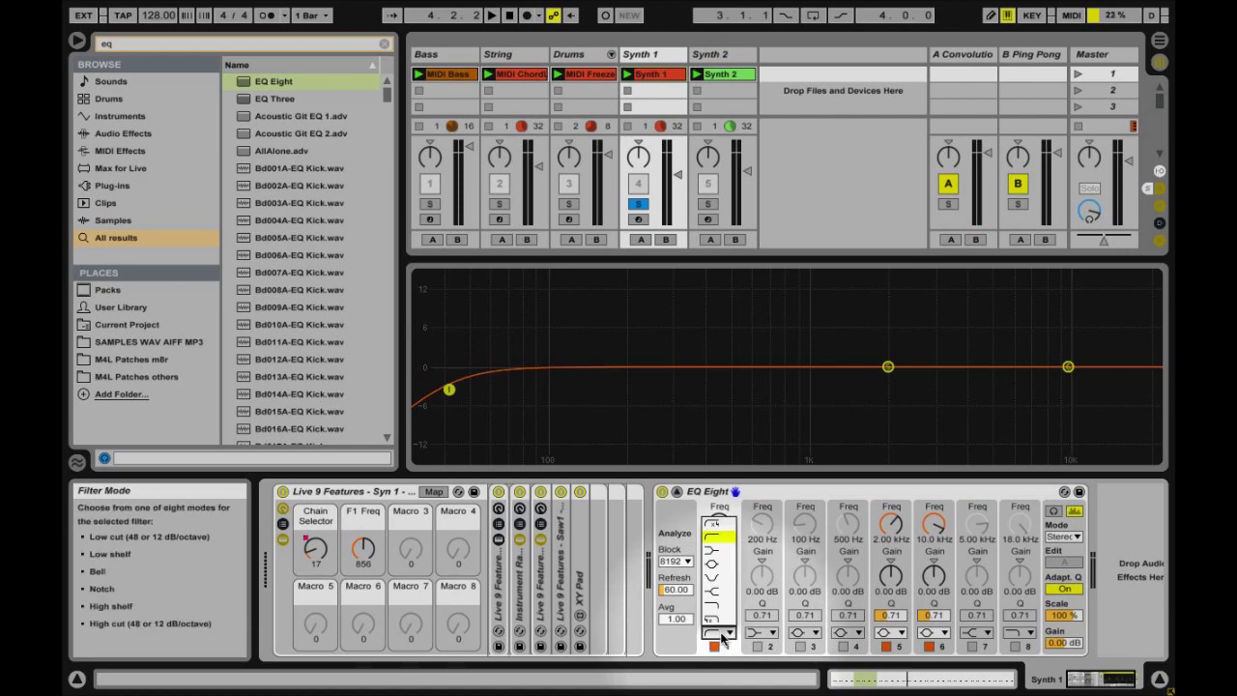
{"action": "left_click", "coordinate": [718, 527]}
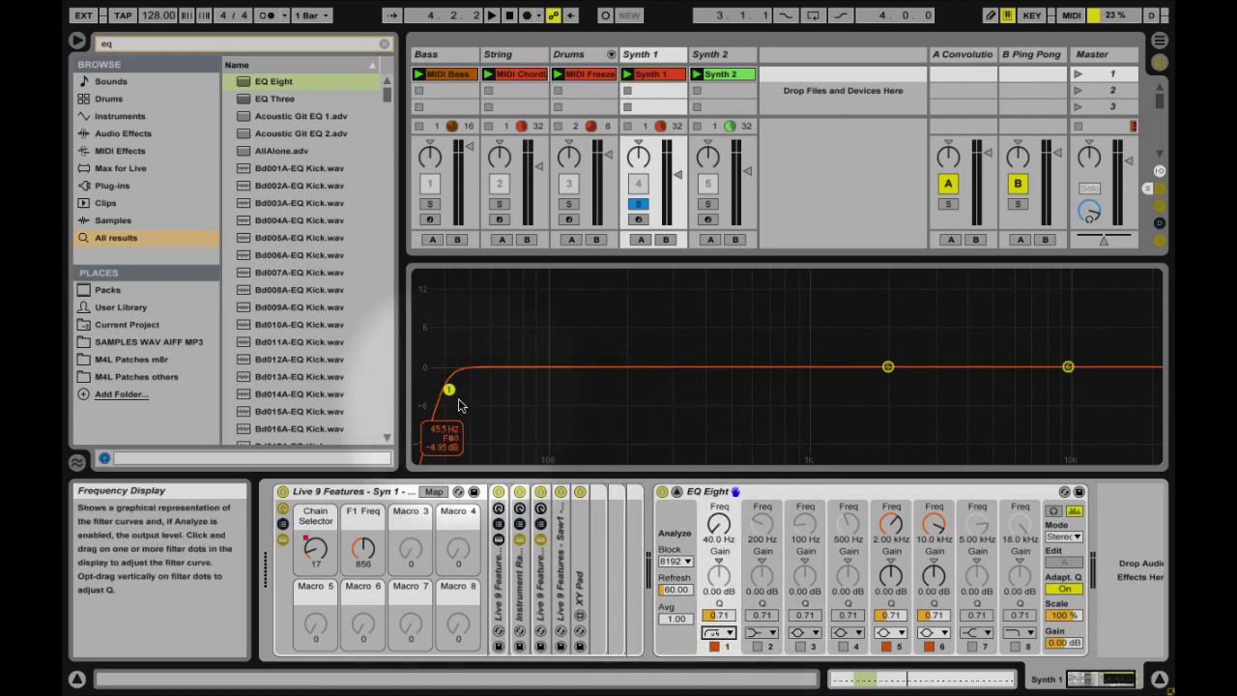
Raise the low-cut filter's frequency to 304 Hz and play Synth 1 to check it against the spectrum
{"action": "left_click_drag", "start_coordinate": [449, 390], "coordinate": [677, 392]}
{"action": "key", "text": "space"}
{"action": "key", "text": "space"}
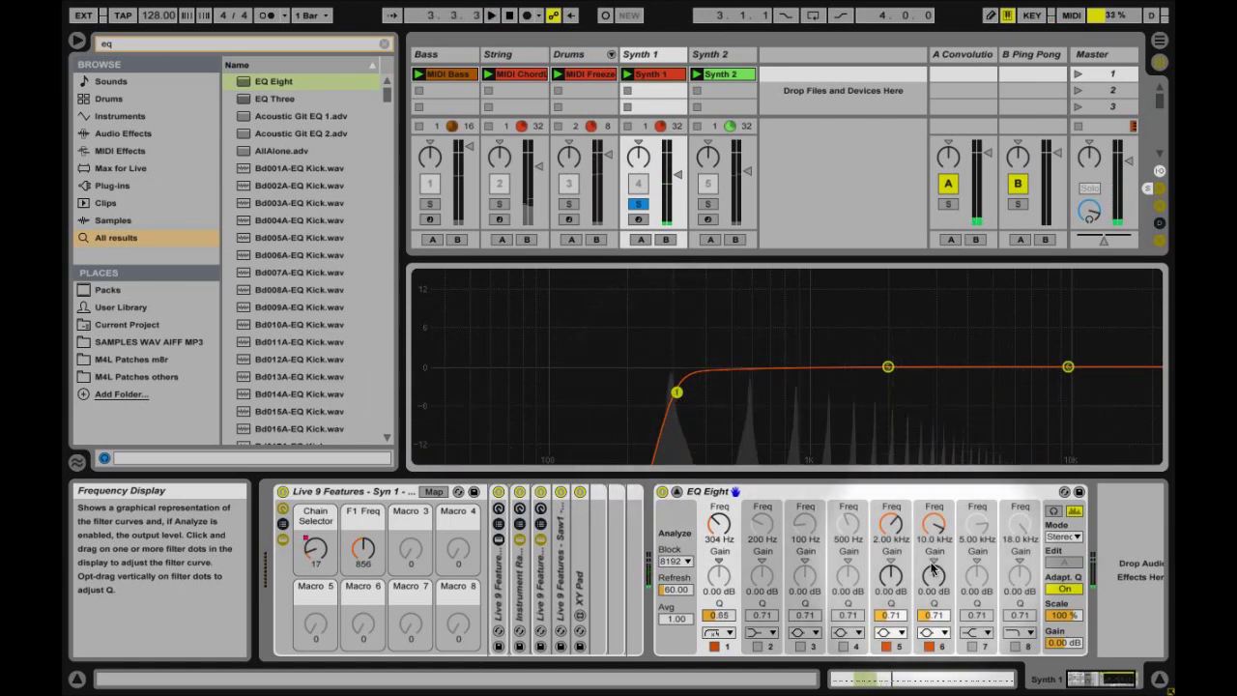
Enable EQ Eight's audition mode and set the Q to 4.72 on filter 5 and 3.28 on filter 6
{"action": "left_click", "coordinate": [1054, 513]}
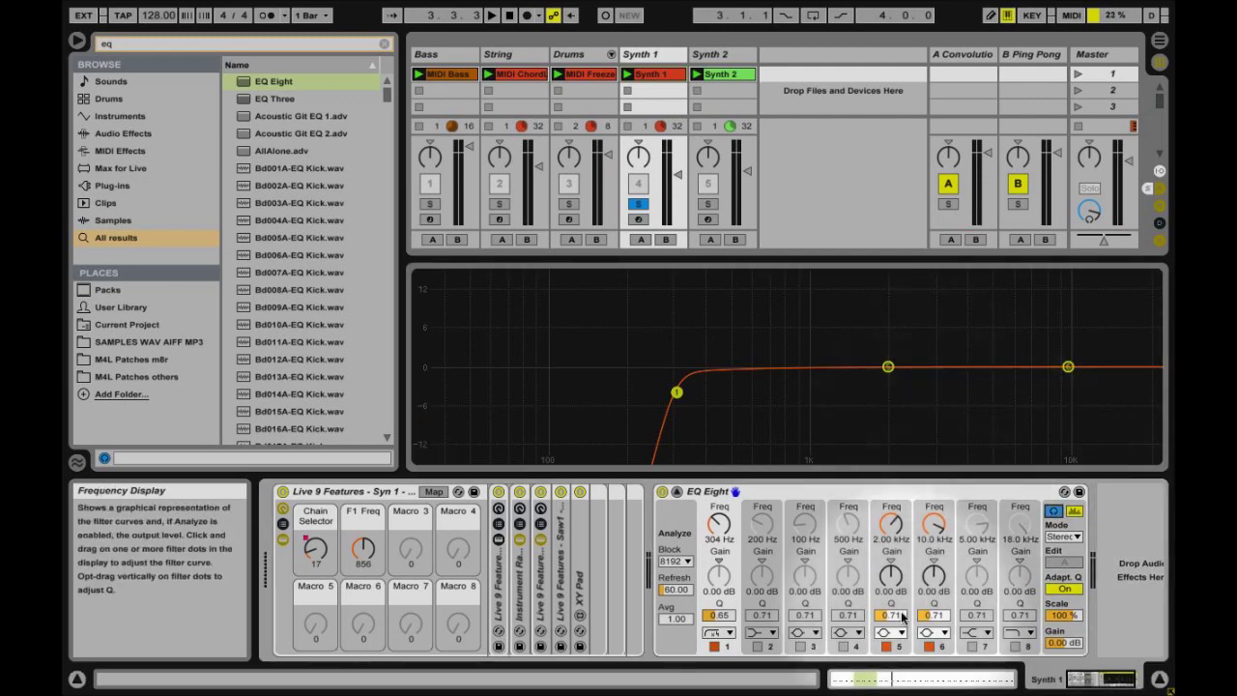
{"action": "left_click_drag", "start_coordinate": [890, 616], "coordinate": [934, 613]}
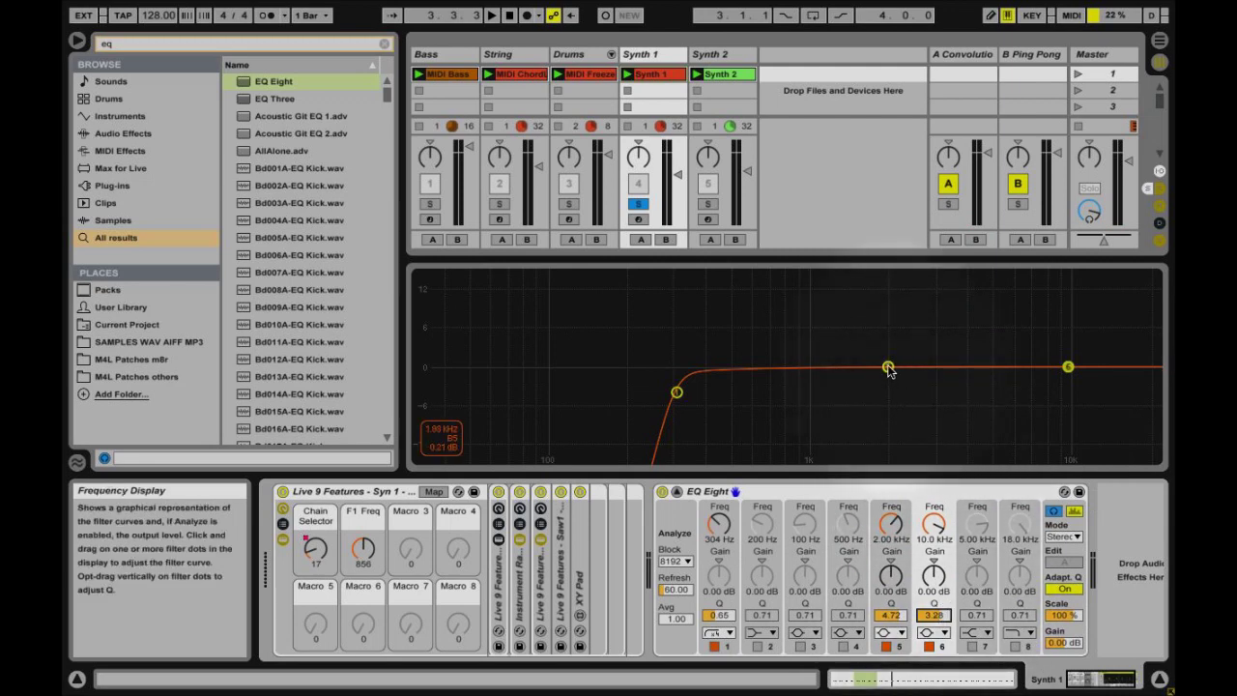
Audition filters 5 and 6 during playback, placing them at 589 Hz and 1.49 kHz with a gain of 2.97 dB each
{"action": "key", "text": "space"}
{"action": "left_click_drag", "start_coordinate": [889, 369], "coordinate": [750, 336]}
{"action": "key", "text": "space"}
{"action": "left_click_drag", "start_coordinate": [1068, 366], "coordinate": [855, 343]}
{"action": "key", "text": "space"}
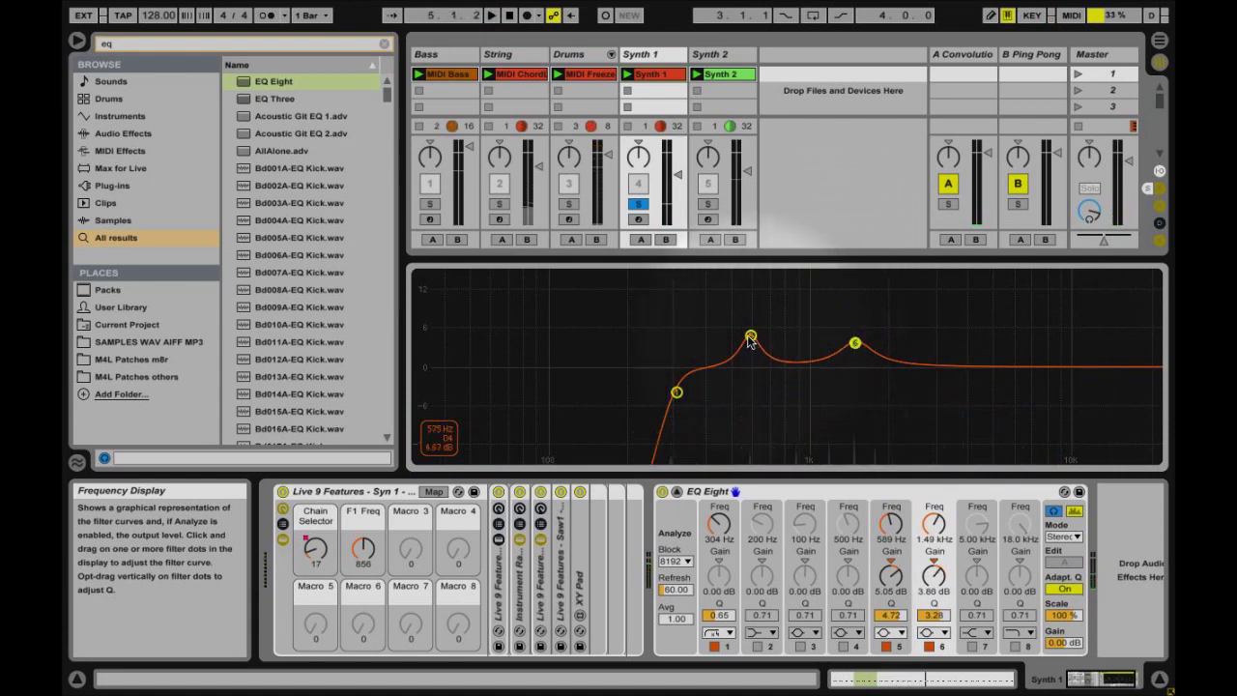
{"action": "left_click_drag", "start_coordinate": [751, 337], "coordinate": [751, 348]}
{"action": "left_click_drag", "start_coordinate": [854, 351], "coordinate": [854, 356]}
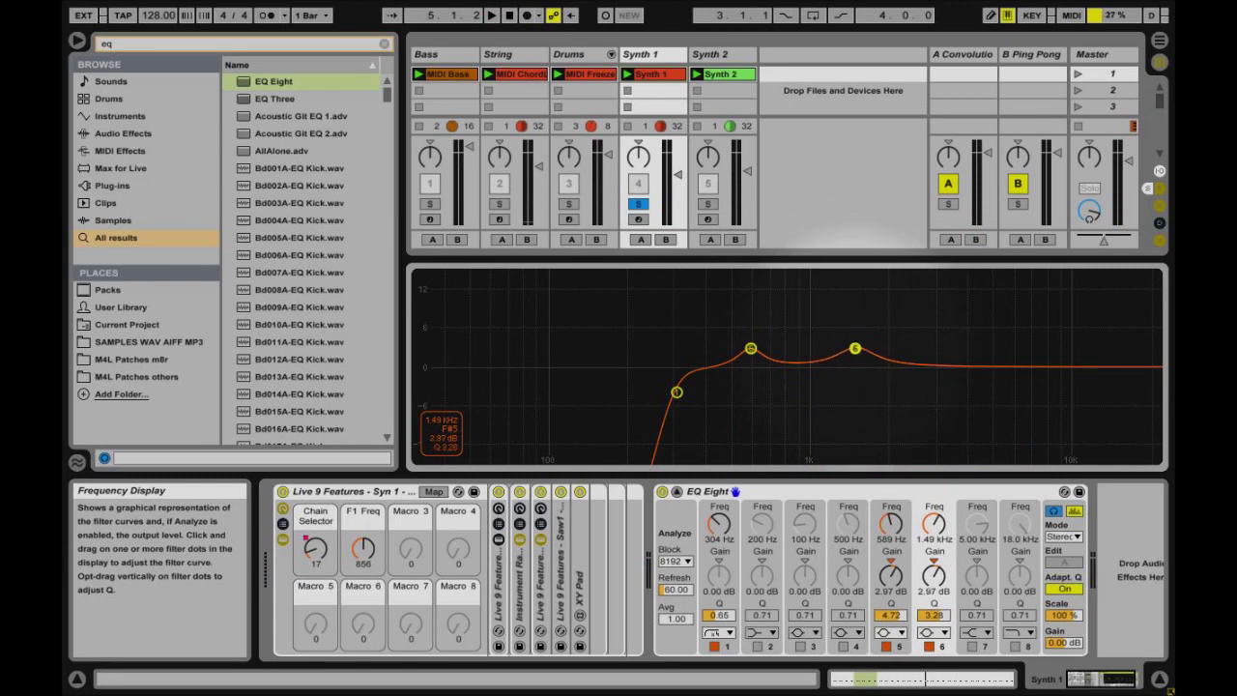
Copy Synth 1's EQ Eight to the Synth 2 track after Sylenth1, and solo Synth 2
{"action": "left_click", "coordinate": [843, 493]}
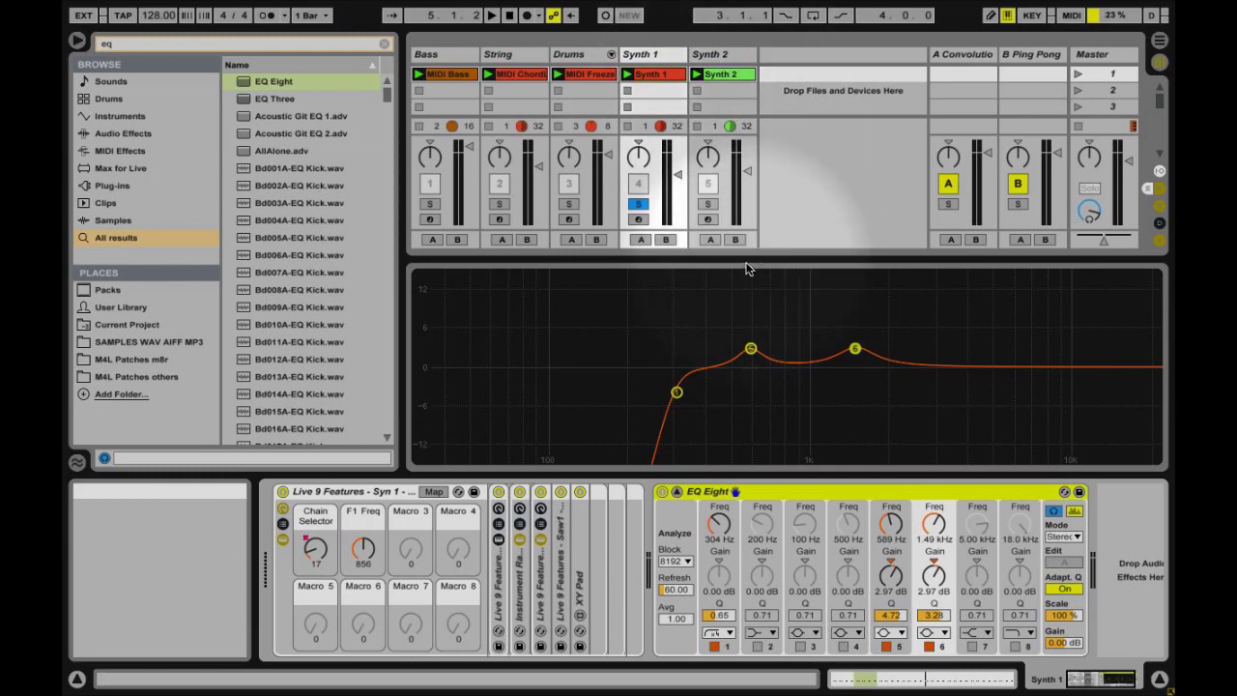
{"action": "left_click_drag", "start_coordinate": [746, 262], "coordinate": [746, 466]}
{"action": "left_click", "coordinate": [710, 49]}
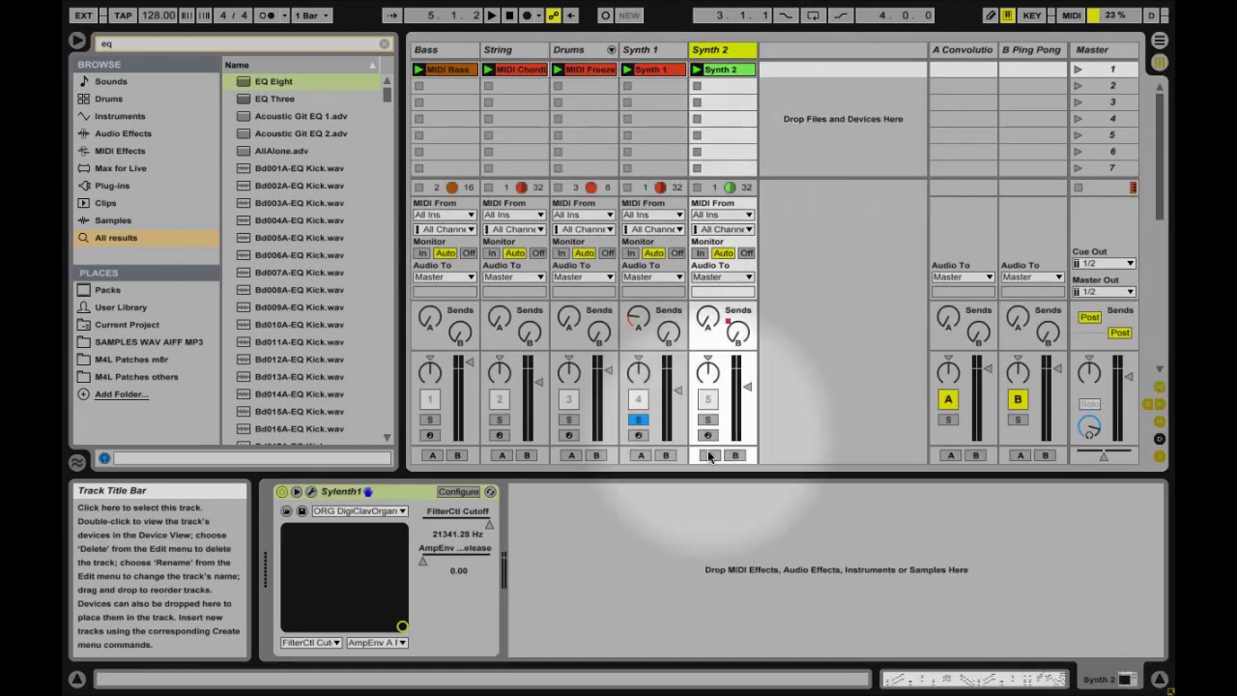
{"action": "left_click_drag", "start_coordinate": [717, 567], "coordinate": [717, 567]}
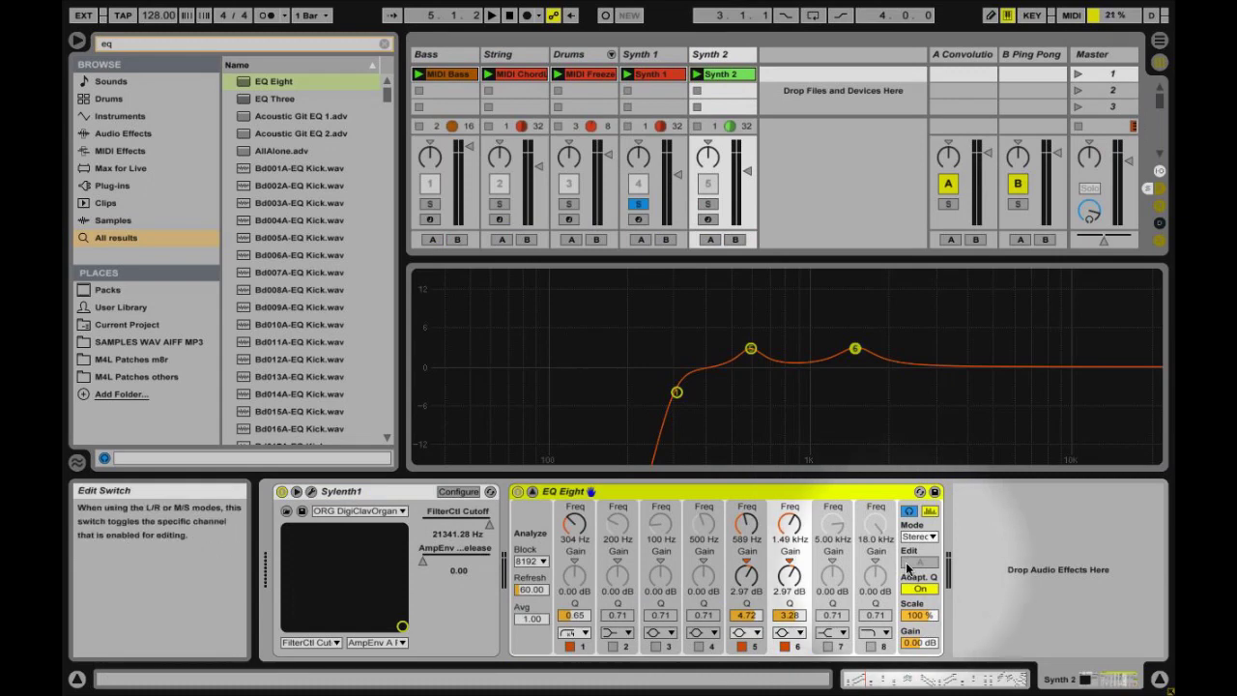
{"action": "left_click", "coordinate": [707, 204]}
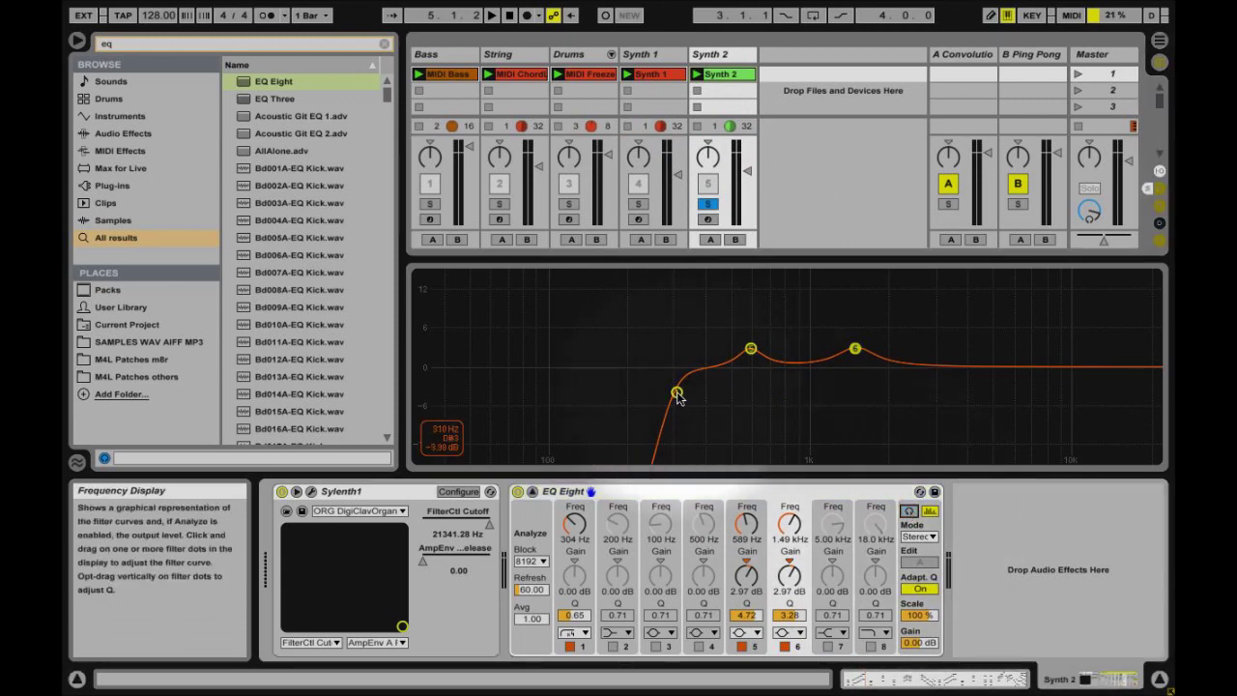
Lower the low-cut filter on Synth 2's EQ Eight to 115 Hz with a Q of 0.71 during playback
{"action": "key", "text": "space"}
{"action": "left_click_drag", "start_coordinate": [677, 392], "coordinate": [568, 390]}
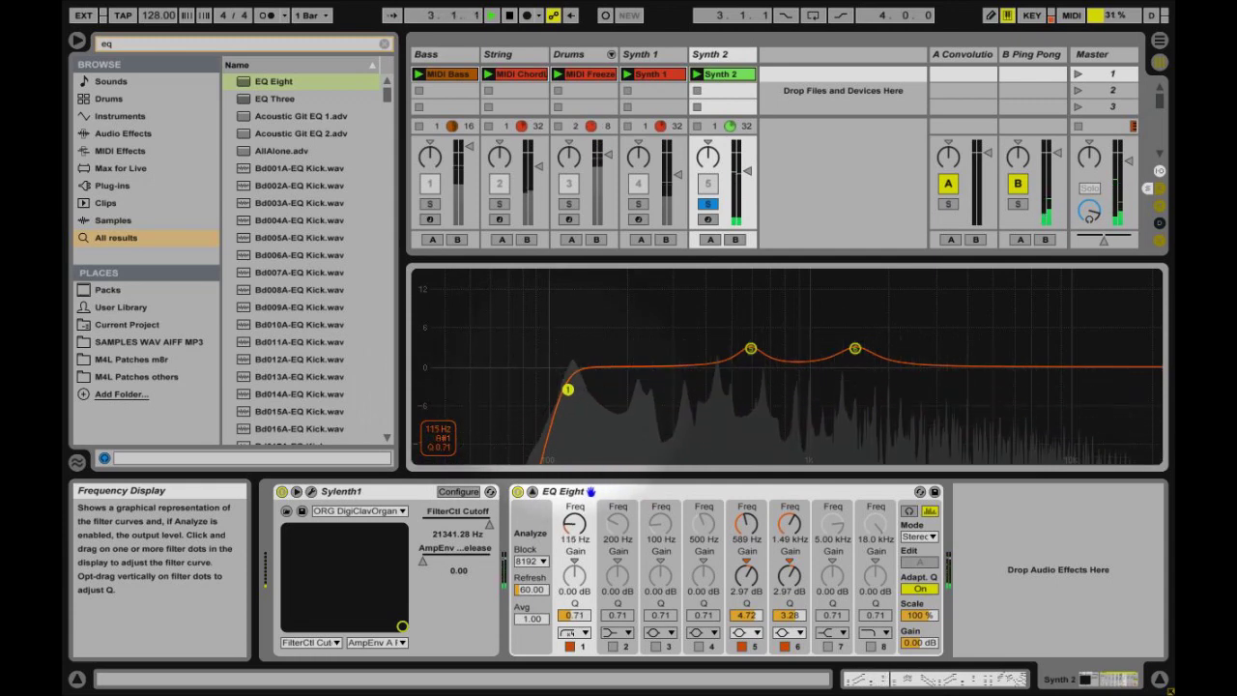
{"action": "key", "text": "space"}
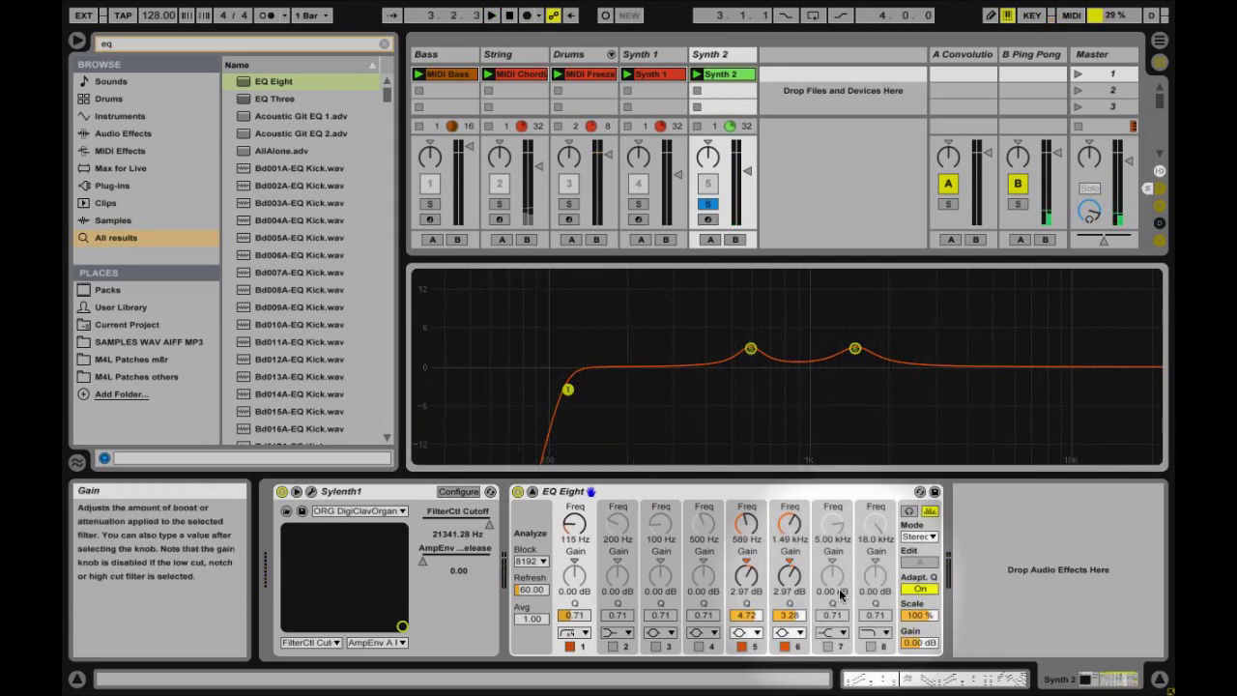
Set EQ Eight's Scale to -194% and enable filter 7 at 4.75 kHz with a gain of -1.49 dB
{"action": "left_click_drag", "start_coordinate": [920, 619], "coordinate": [920, 695]}
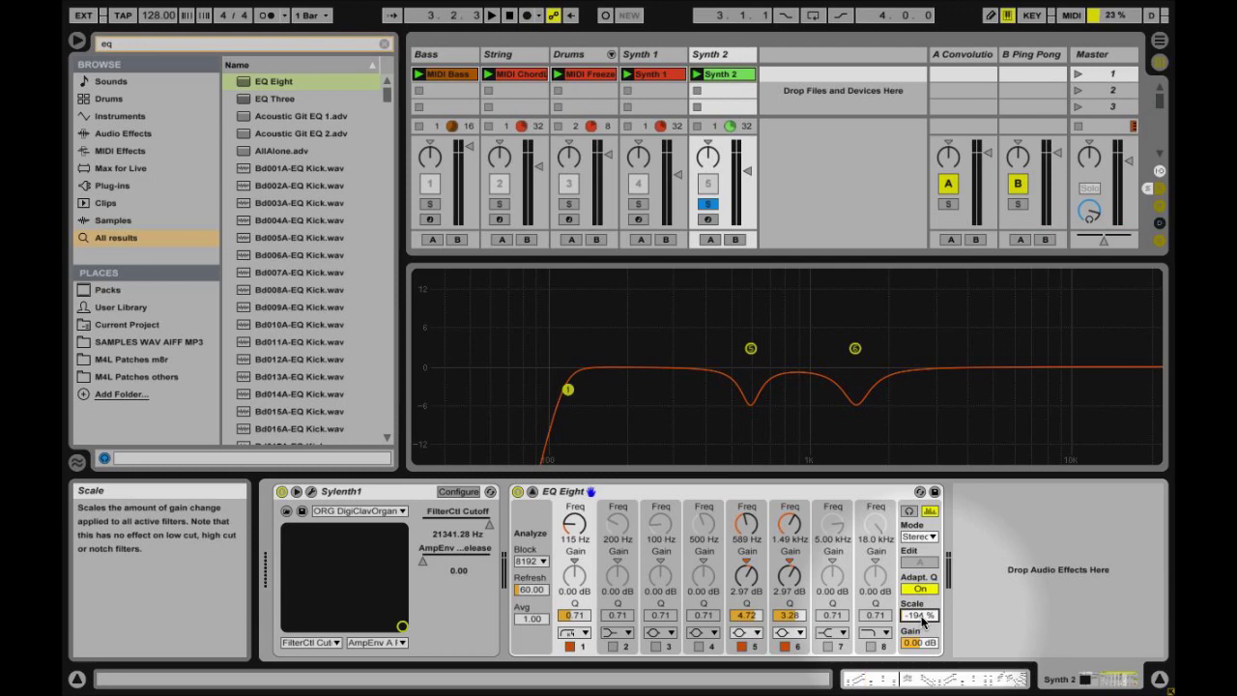
{"action": "left_click", "coordinate": [827, 646]}
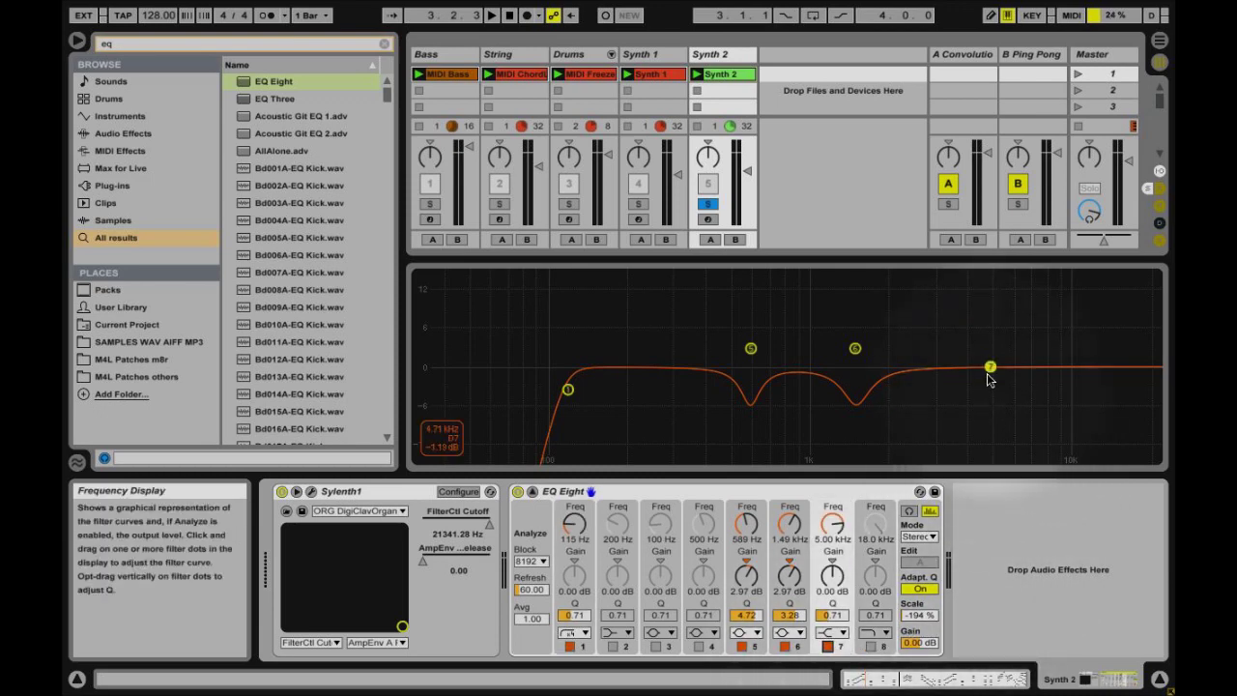
{"action": "left_click_drag", "start_coordinate": [990, 367], "coordinate": [985, 379]}
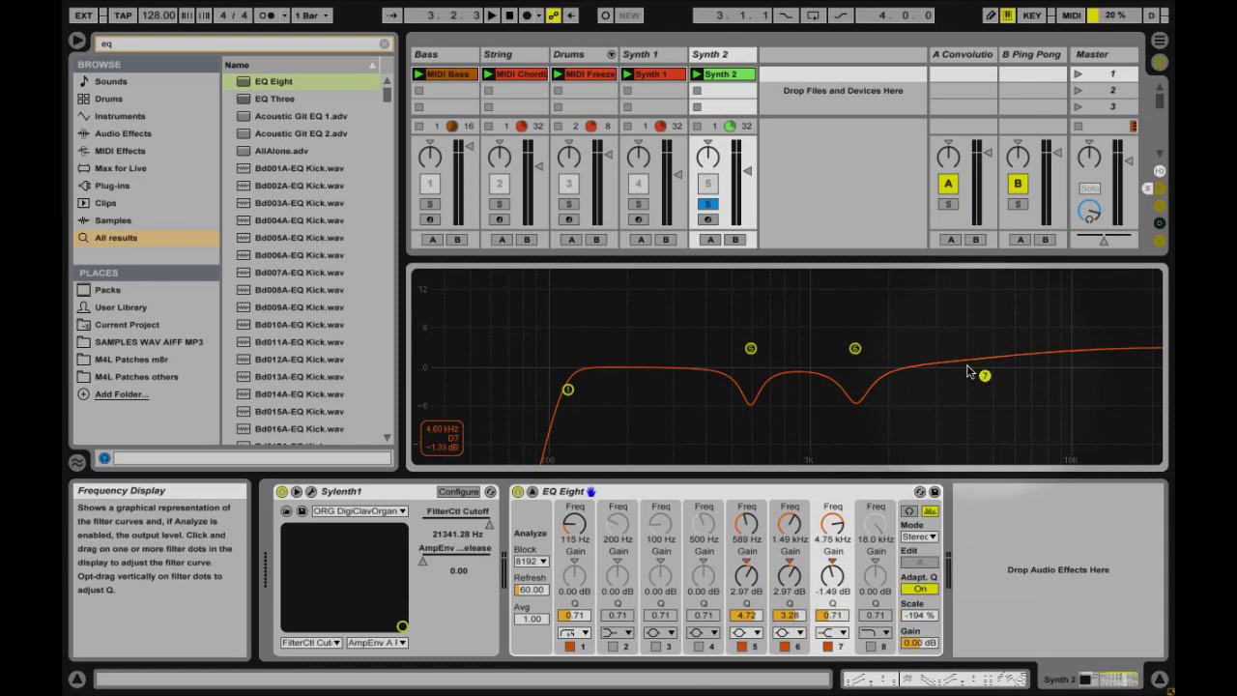
Solo Synth 1 together with Synth 2 for playback, clear the solos to hear the full mix, and stop
{"action": "left_click", "coordinate": [639, 205]}
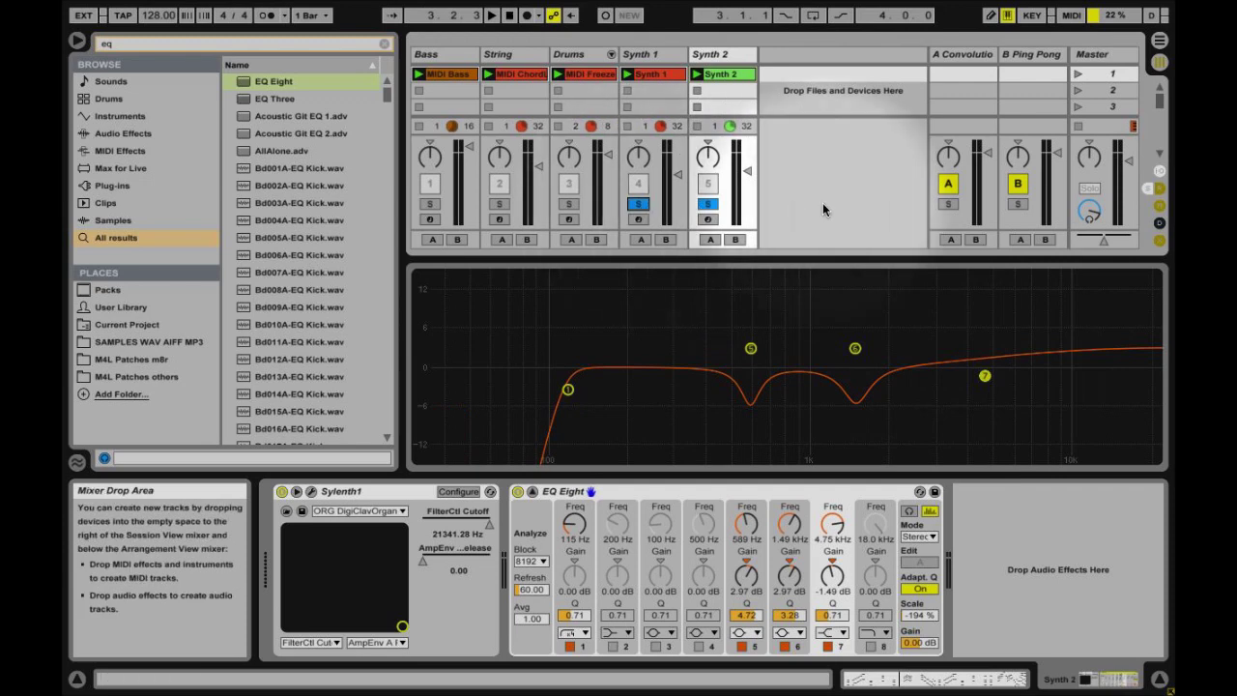
{"action": "key", "text": "space"}
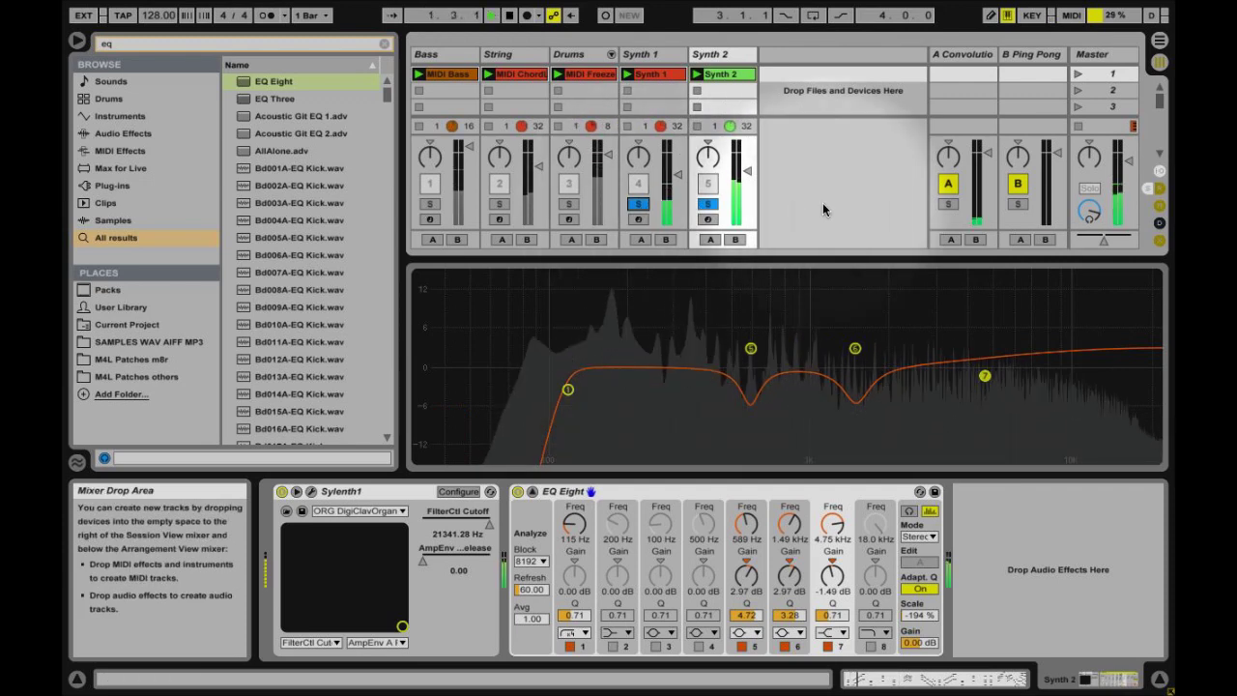
{"action": "left_click", "coordinate": [710, 205]}
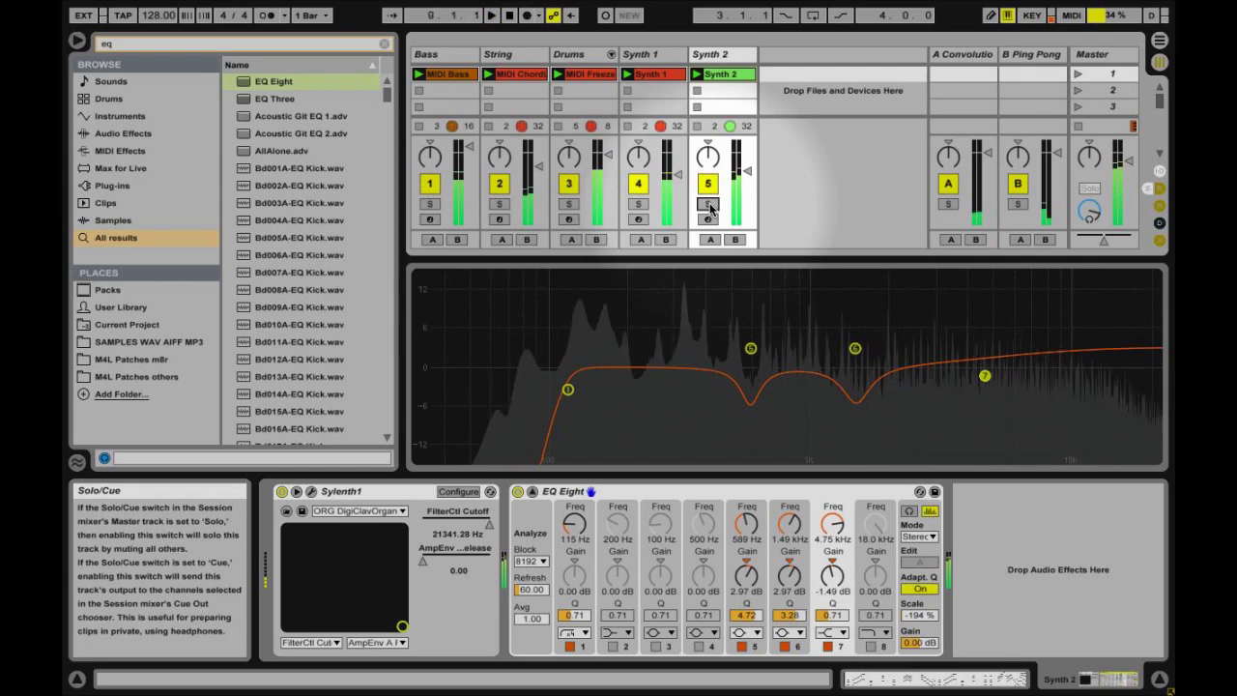
{"action": "key", "text": "space"}
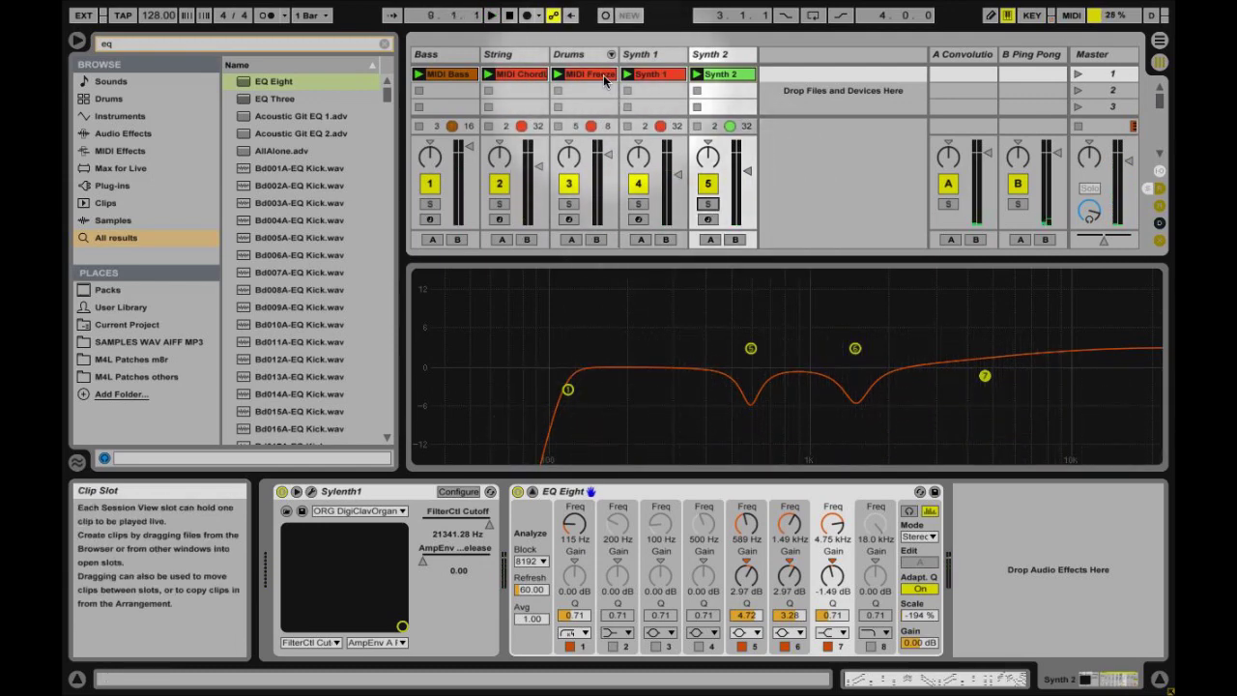
Insert a third return track, C, beside the two existing returns
{"action": "left_click", "coordinate": [499, 52]}
{"action": "left_click", "coordinate": [652, 52]}
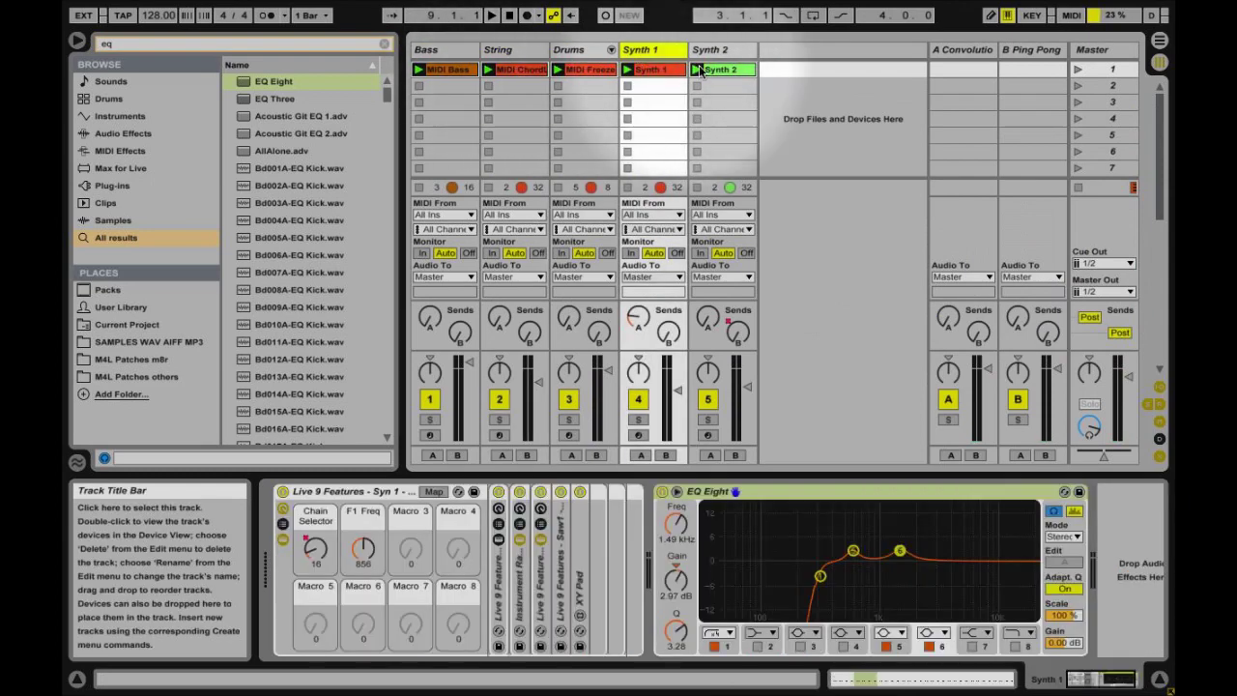
{"action": "right_click", "coordinate": [861, 82]}
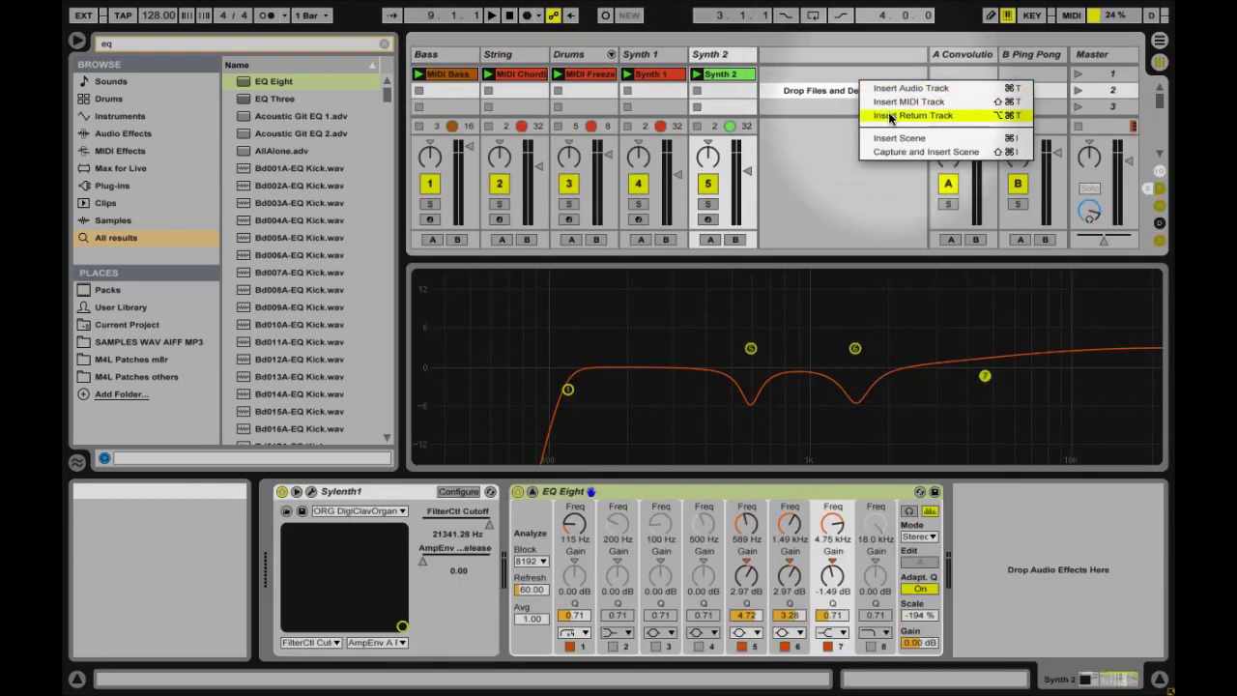
{"action": "left_click", "coordinate": [890, 117]}
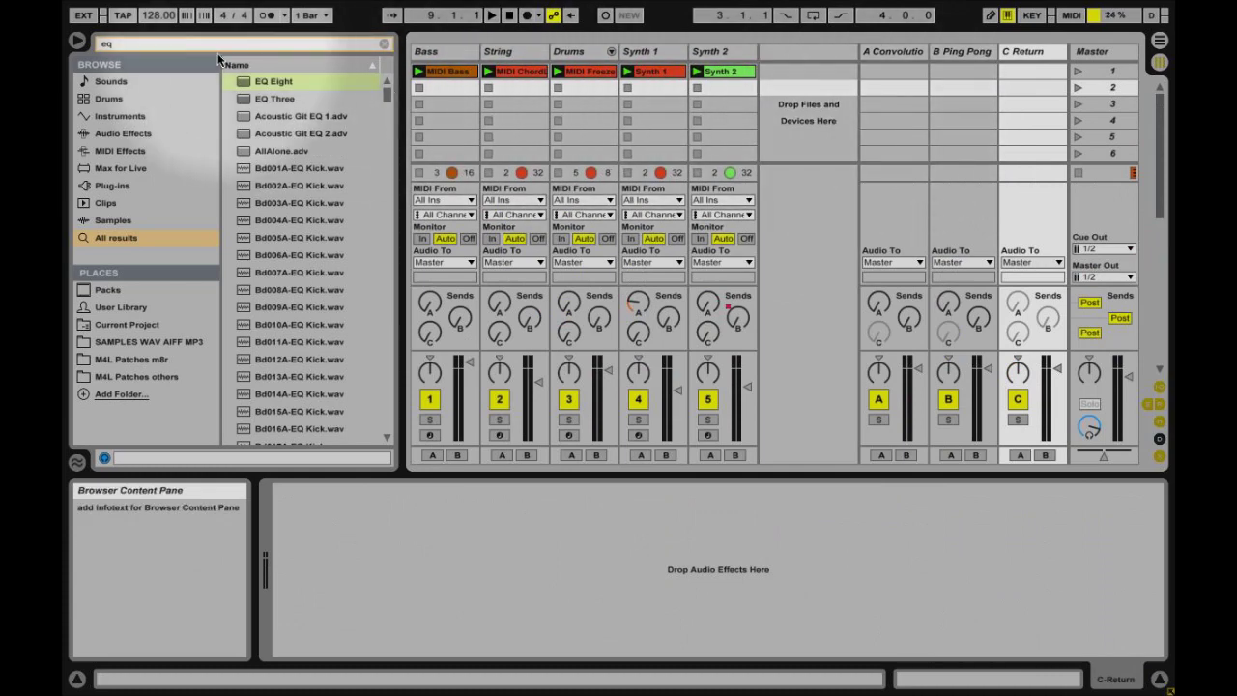
Search the browser for "compressor" and load the Compressor device onto return track C
{"action": "left_click_drag", "start_coordinate": [137, 45], "coordinate": [70, 45]}
{"action": "type", "text": "compressor"}
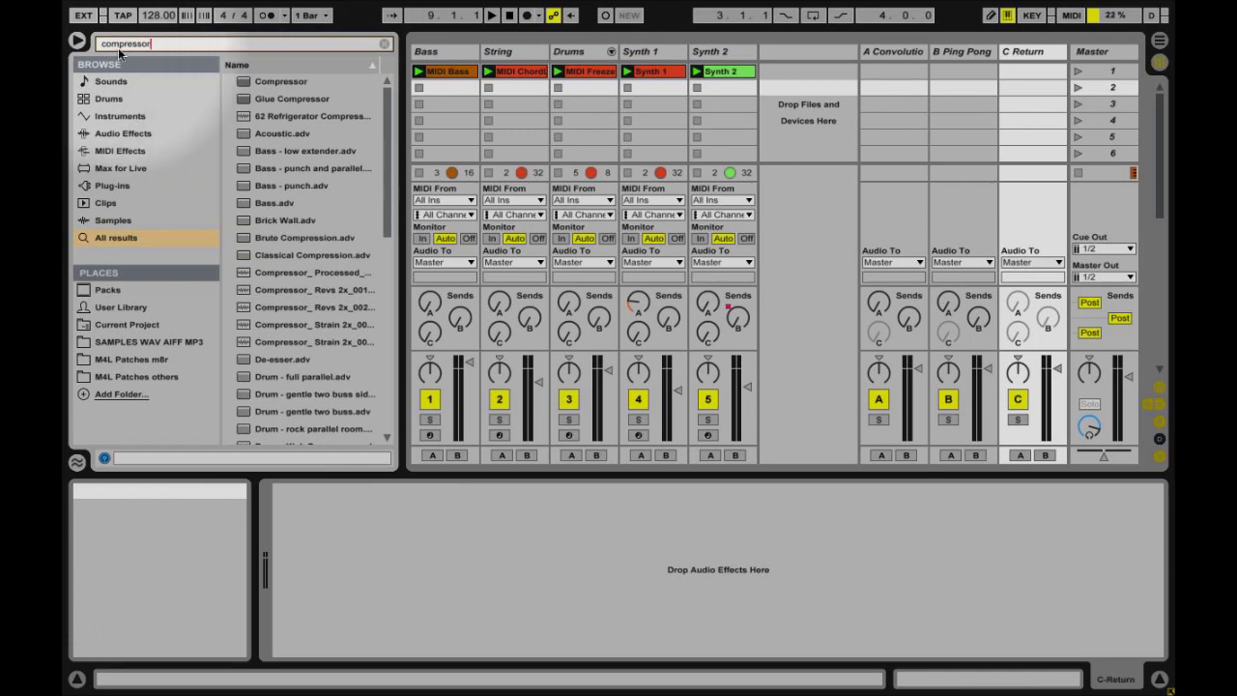
{"action": "key", "text": "Down"}
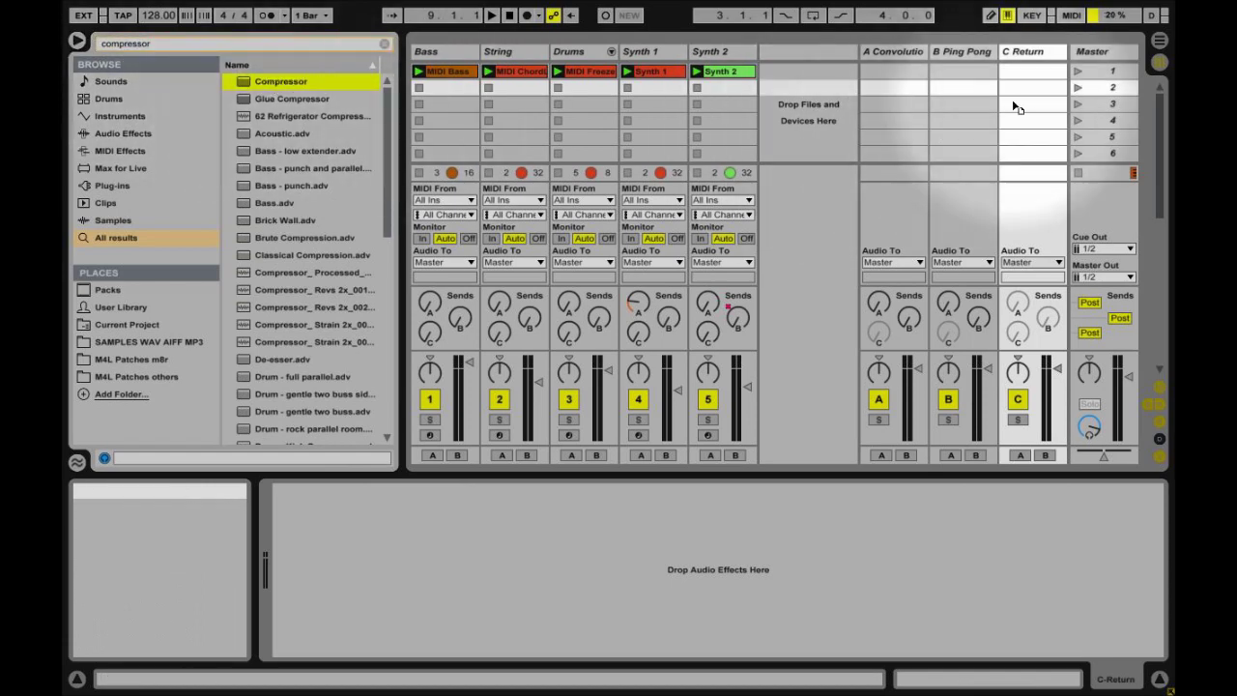
{"action": "key", "text": "Return"}
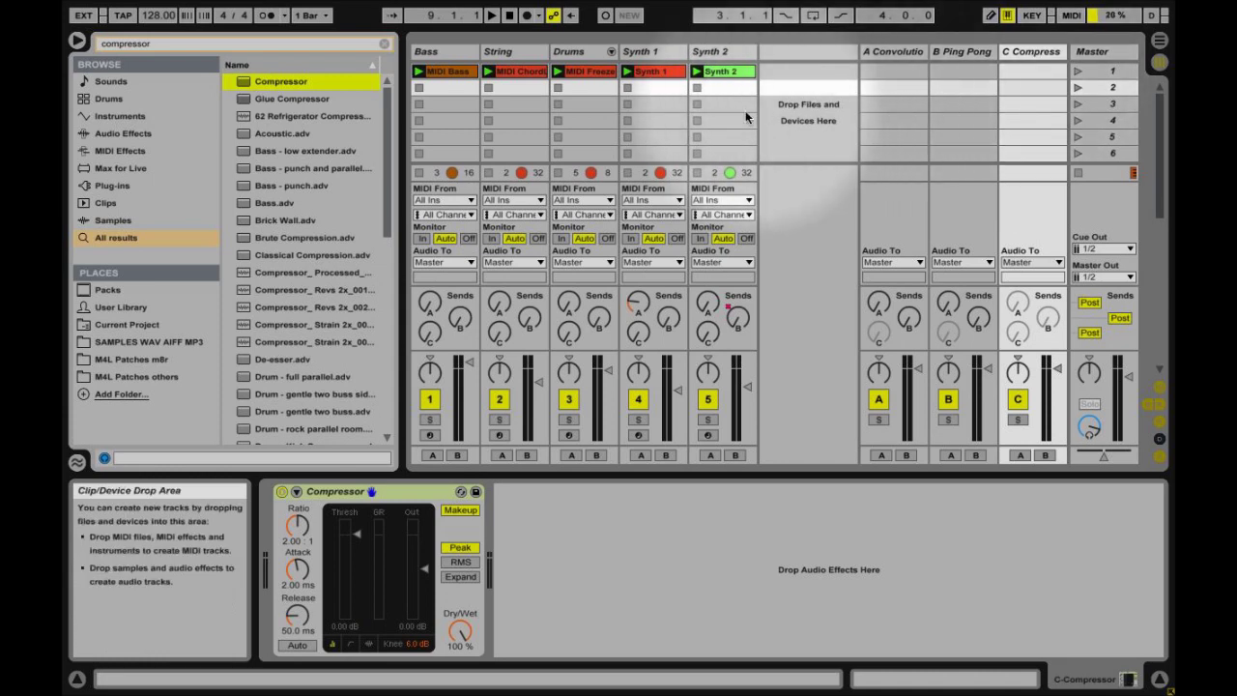
Set Send C to 0.0 dB on the String and Synth 1 tracks and route both tracks' output to Sends Only
{"action": "left_click", "coordinate": [499, 332]}
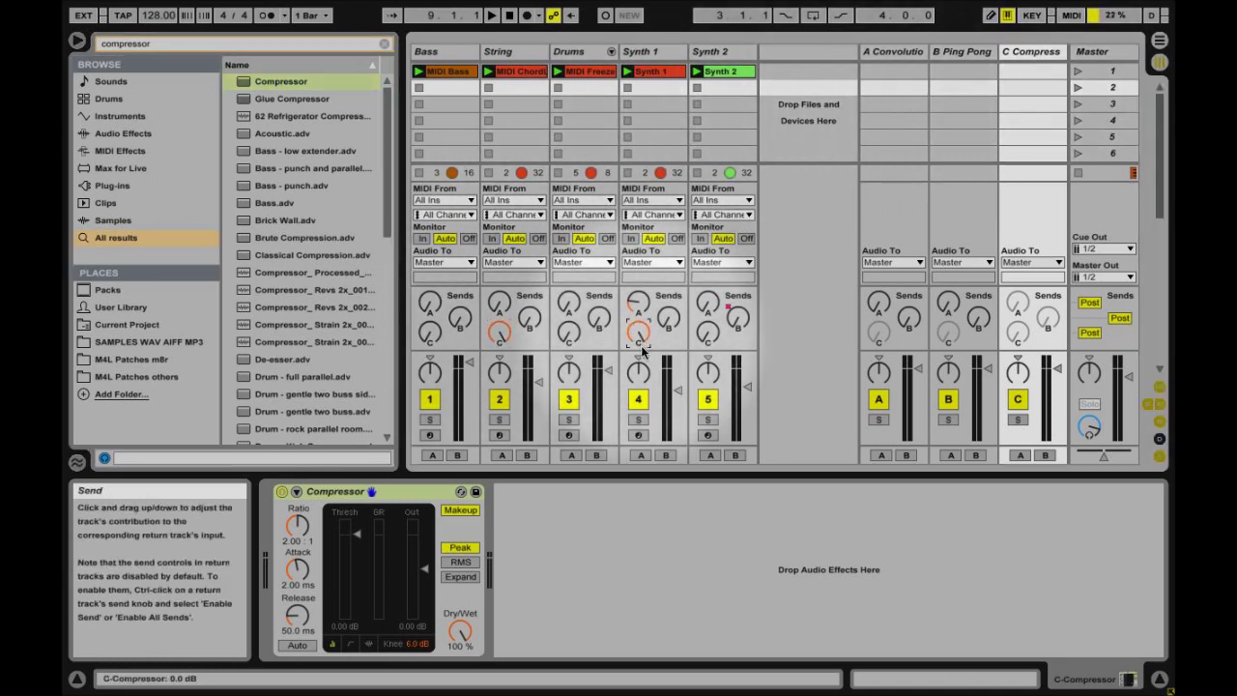
{"action": "left_click", "coordinate": [506, 263]}
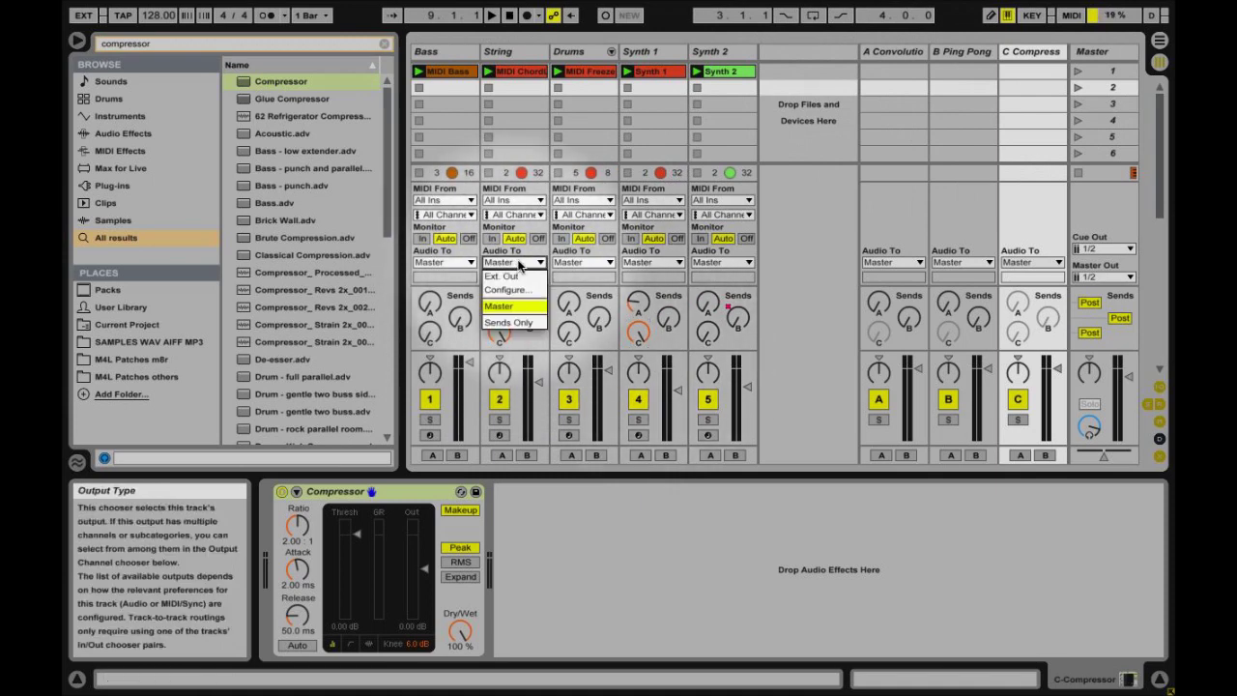
{"action": "left_click", "coordinate": [509, 323]}
{"action": "left_click", "coordinate": [649, 263]}
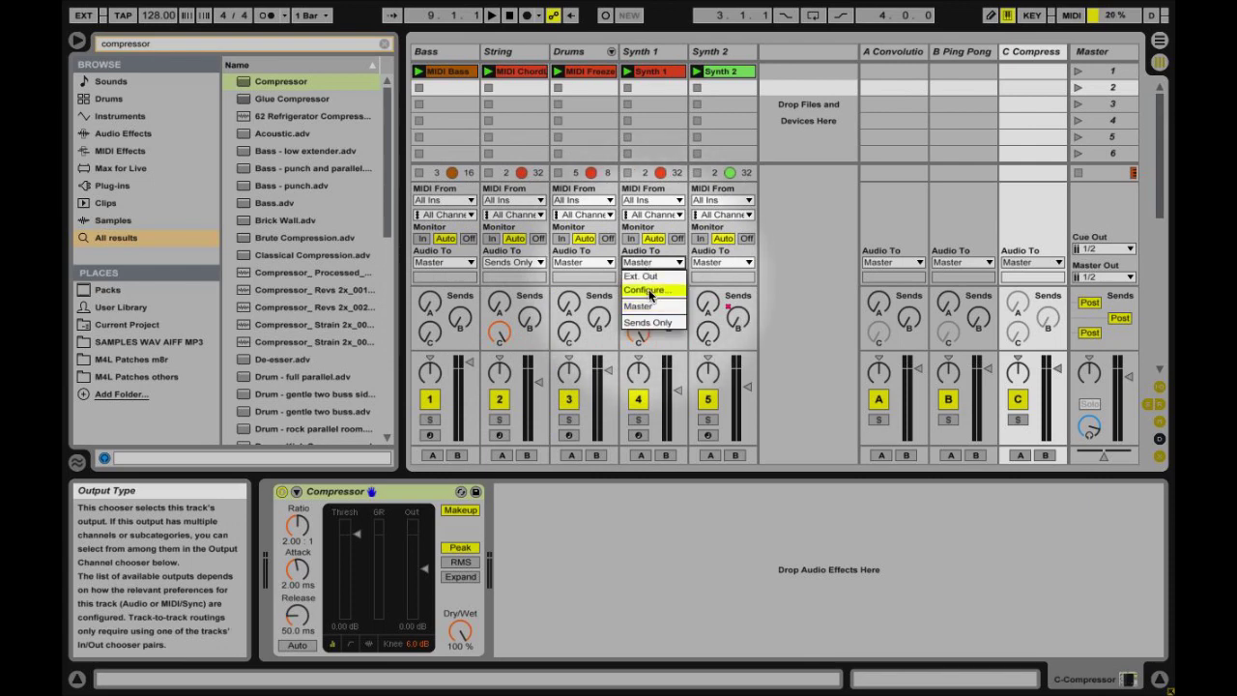
{"action": "left_click", "coordinate": [649, 324]}
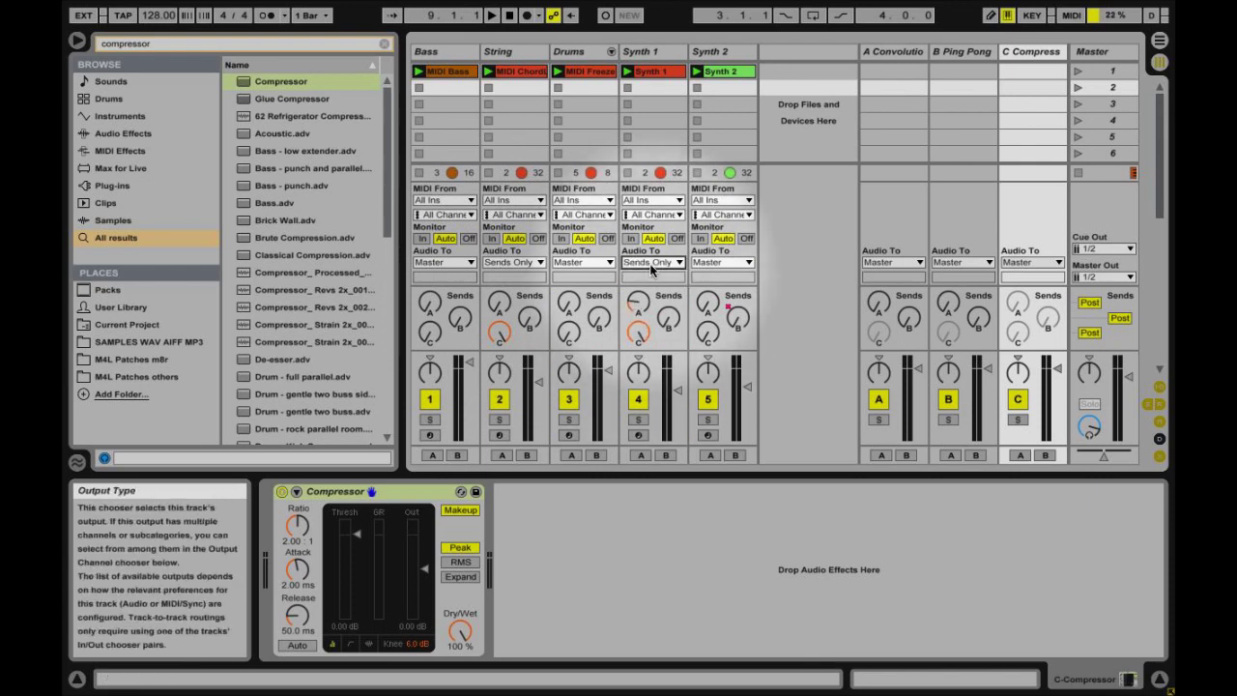
Solo the String and Synth 1 tracks together with the Compressor return track
{"action": "left_click", "coordinate": [501, 420]}
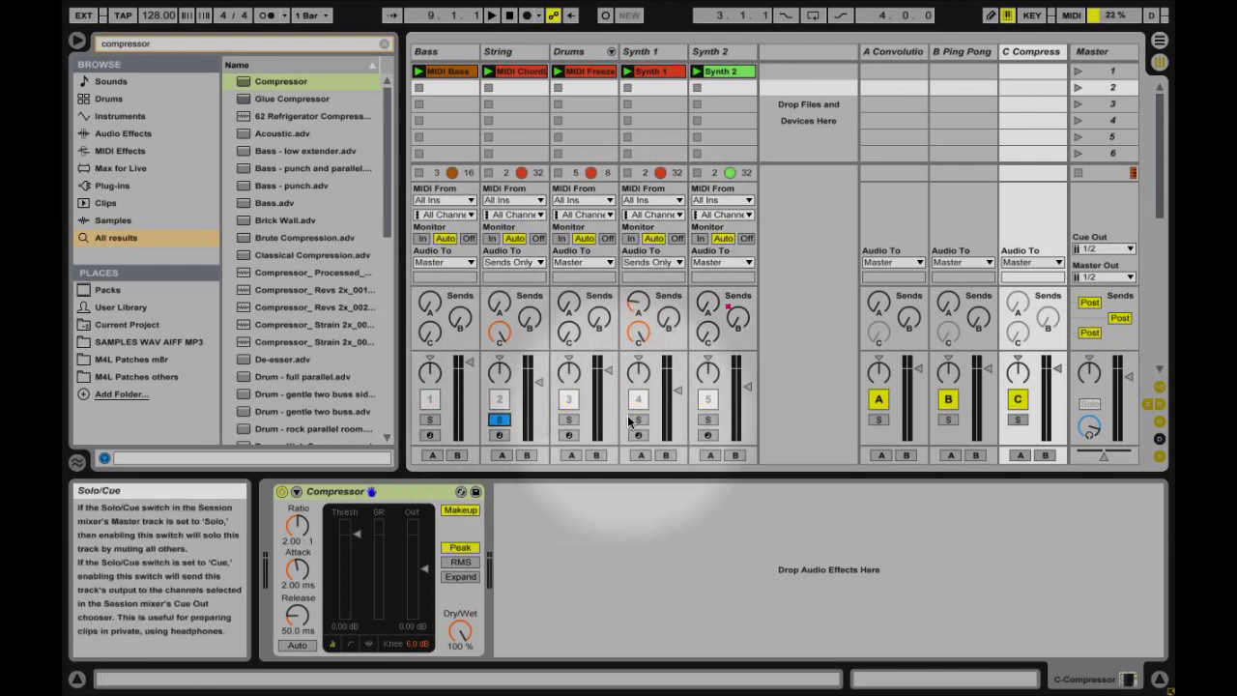
{"action": "left_click", "coordinate": [637, 421]}
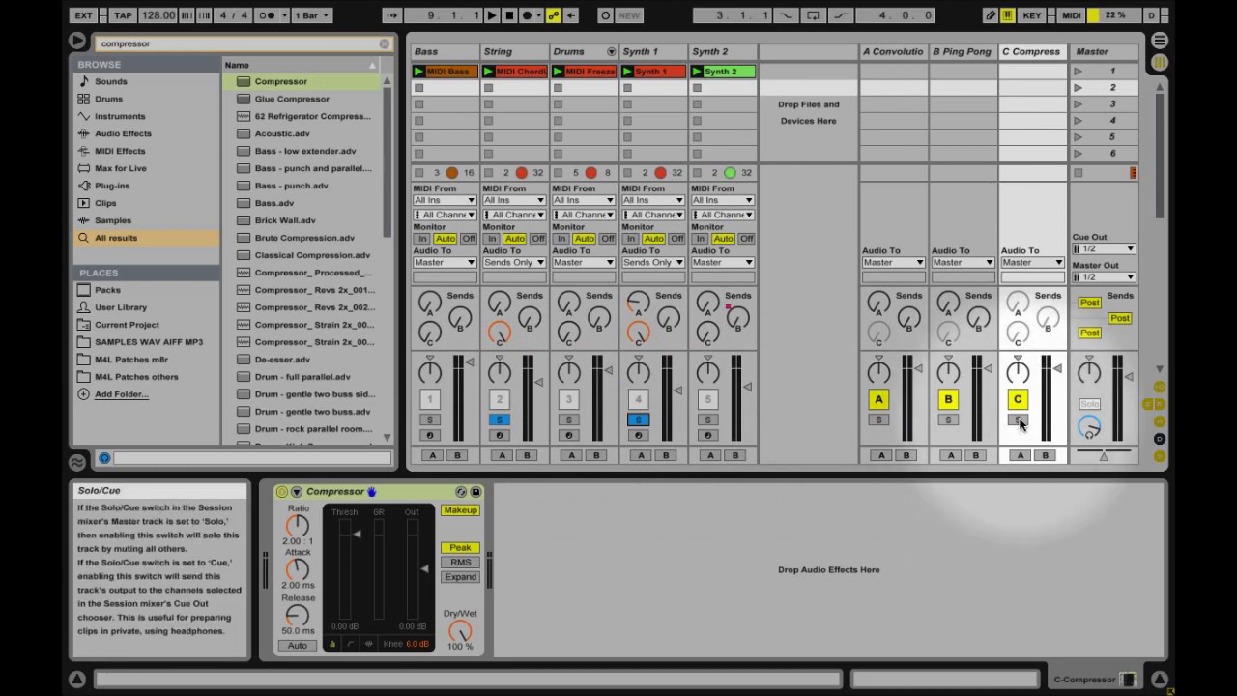
{"action": "left_click", "coordinate": [1019, 420]}
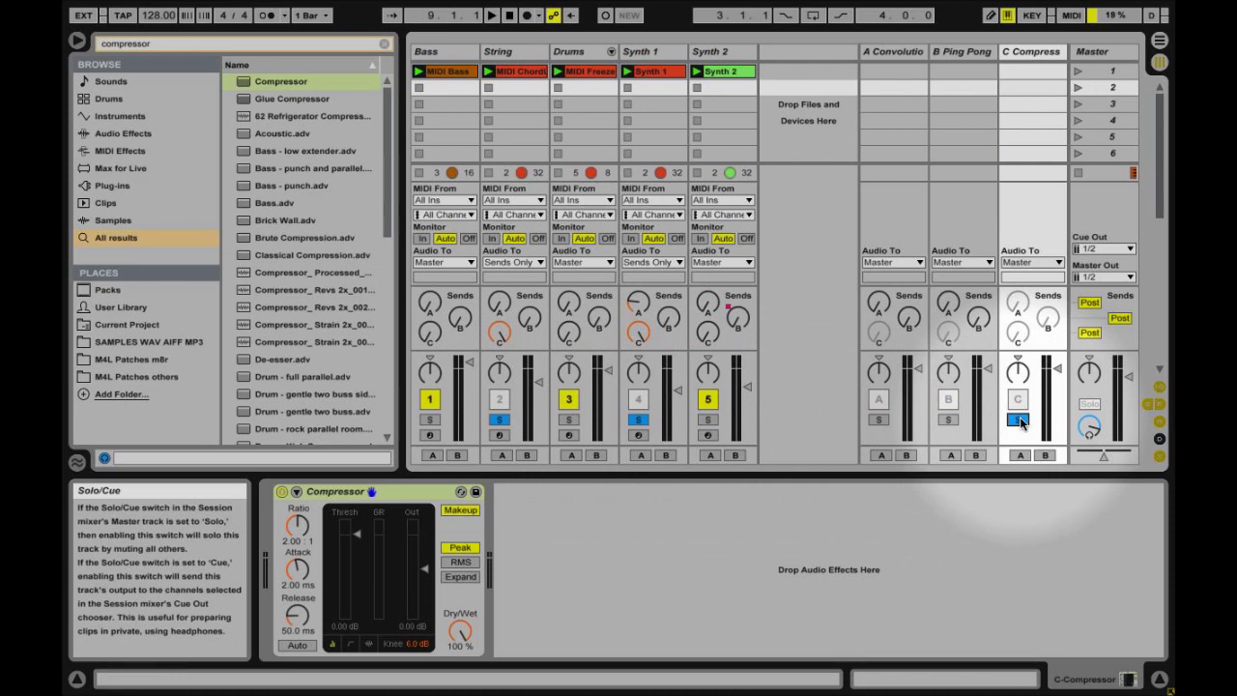
Enable the Compressor's sidechain from Drums, Post FX, with its EQ set to a low-pass filter at 108 Hz
{"action": "left_click", "coordinate": [297, 492]}
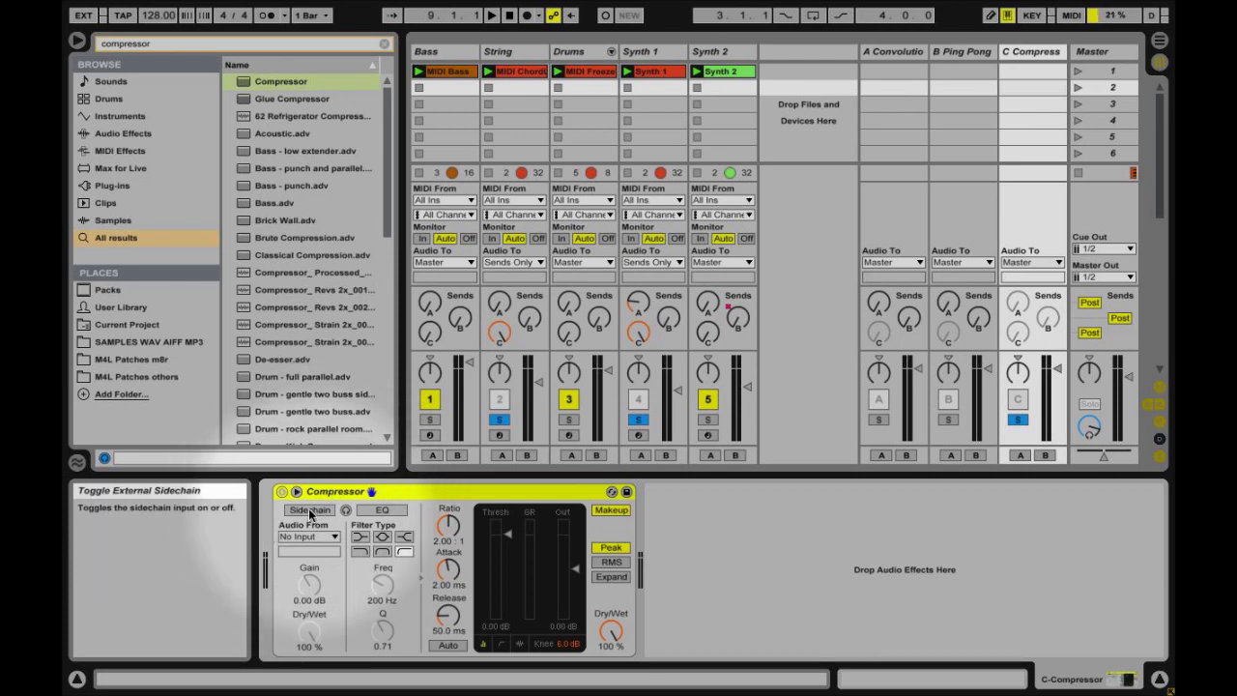
{"action": "left_click", "coordinate": [309, 509]}
{"action": "left_click", "coordinate": [305, 539]}
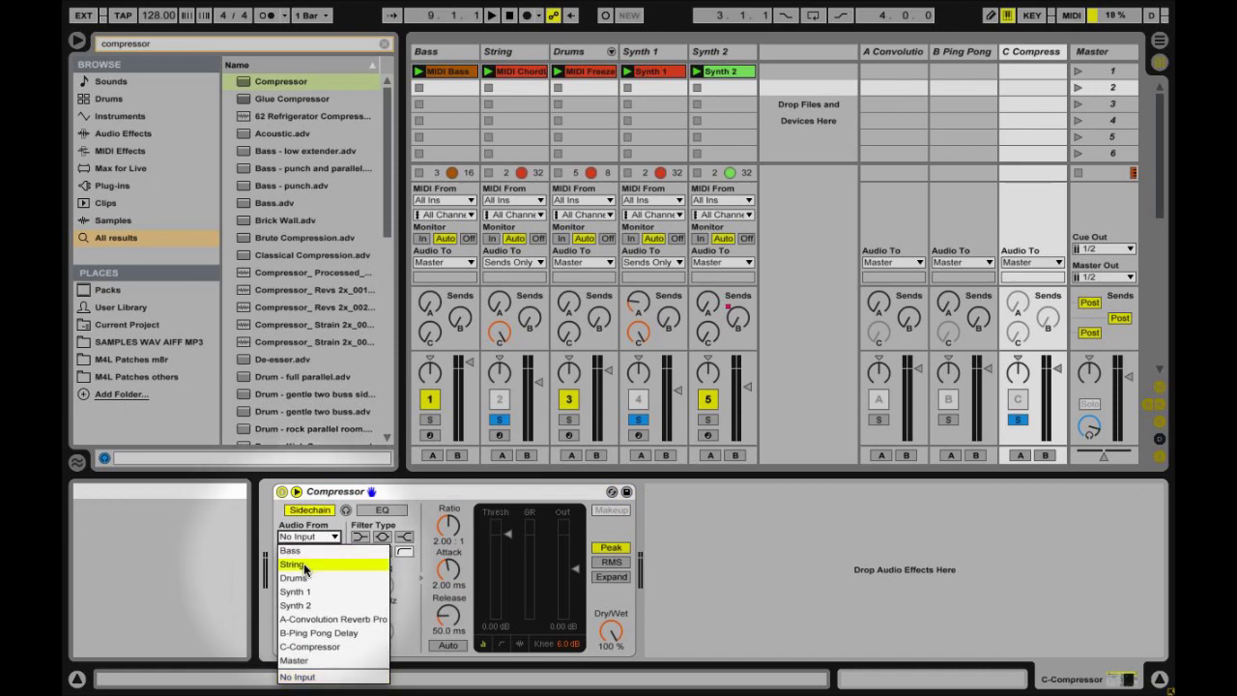
{"action": "left_click", "coordinate": [316, 579]}
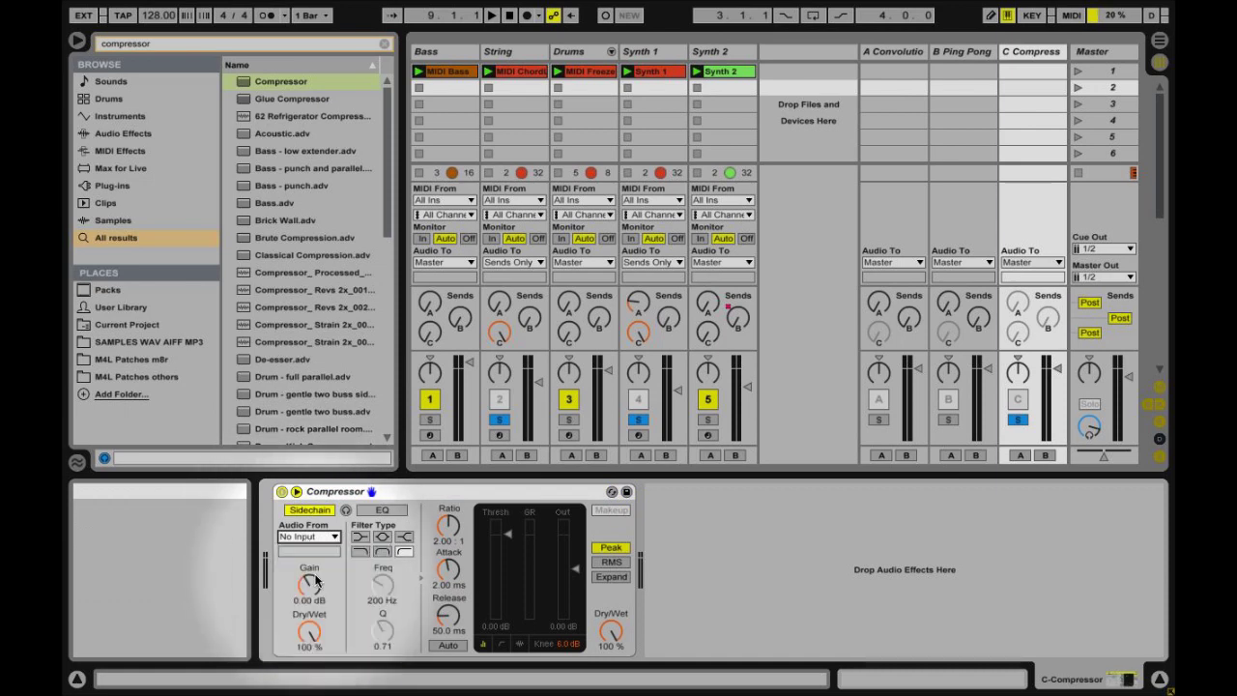
{"action": "left_click", "coordinate": [380, 512]}
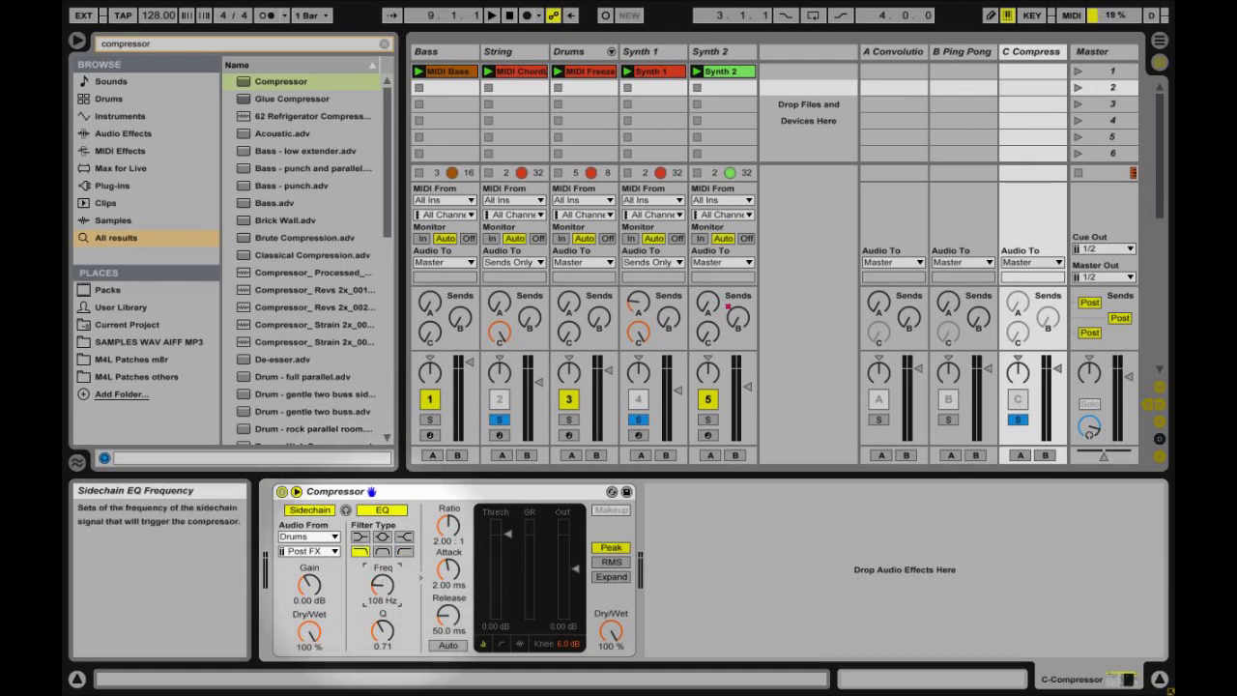
Using the gain reduction view during playback, set the Compressor's ratio to inf:1 and threshold to -42.7 dB, and clear all solos
{"action": "left_click", "coordinate": [518, 645]}
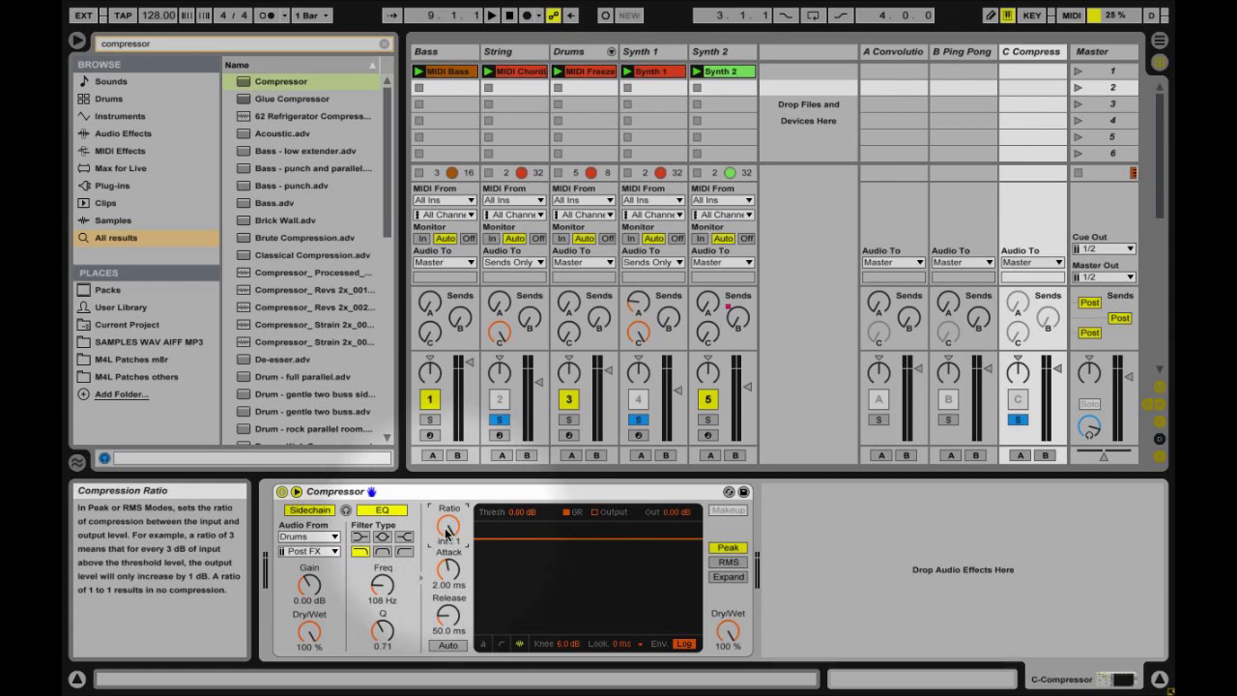
{"action": "key", "text": "space"}
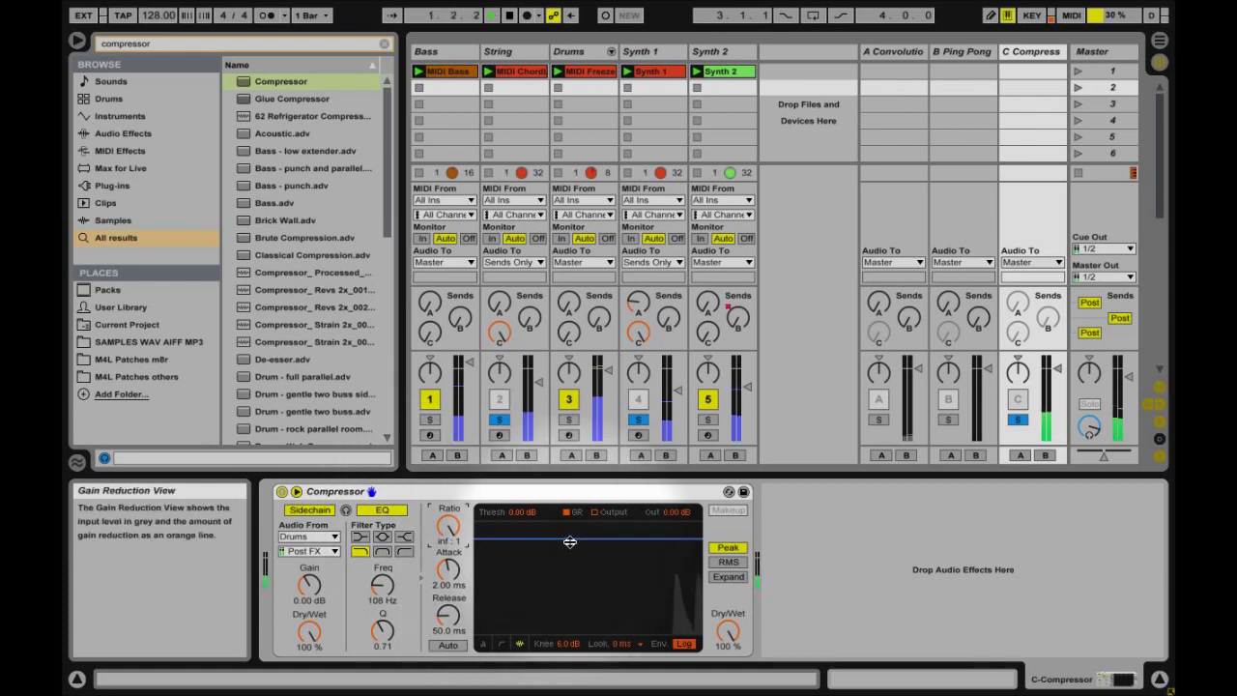
{"action": "left_click_drag", "start_coordinate": [571, 542], "coordinate": [570, 618]}
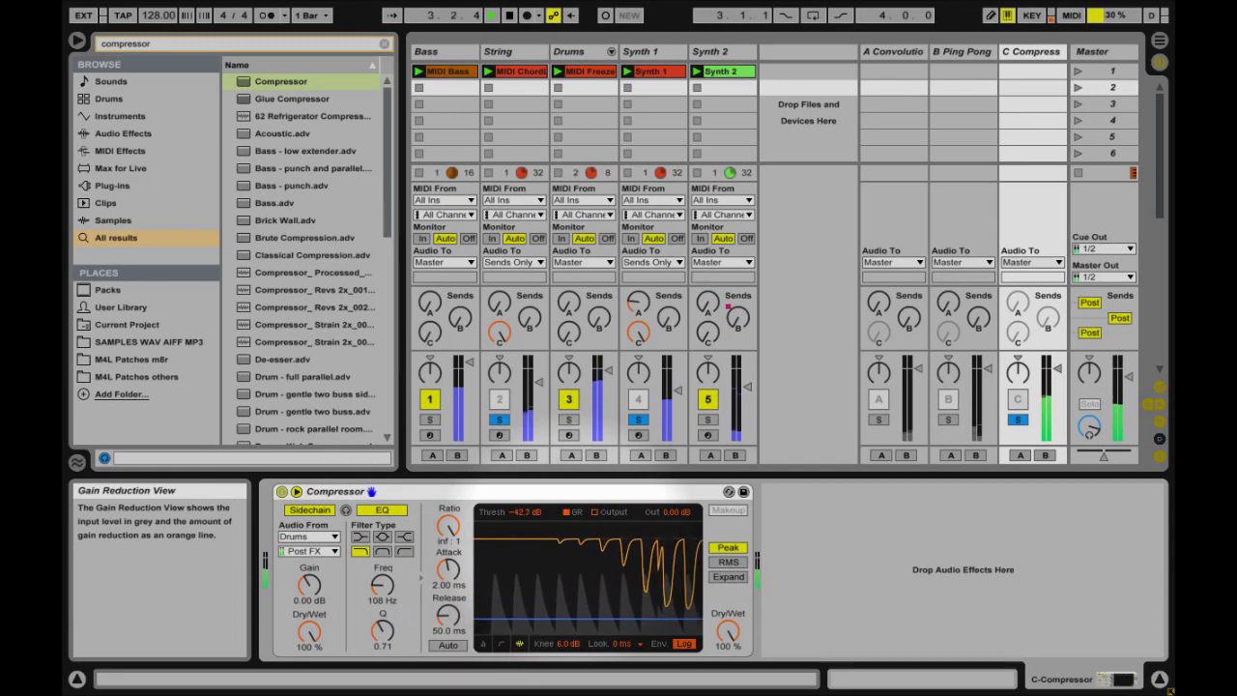
{"action": "left_click", "coordinate": [635, 422]}
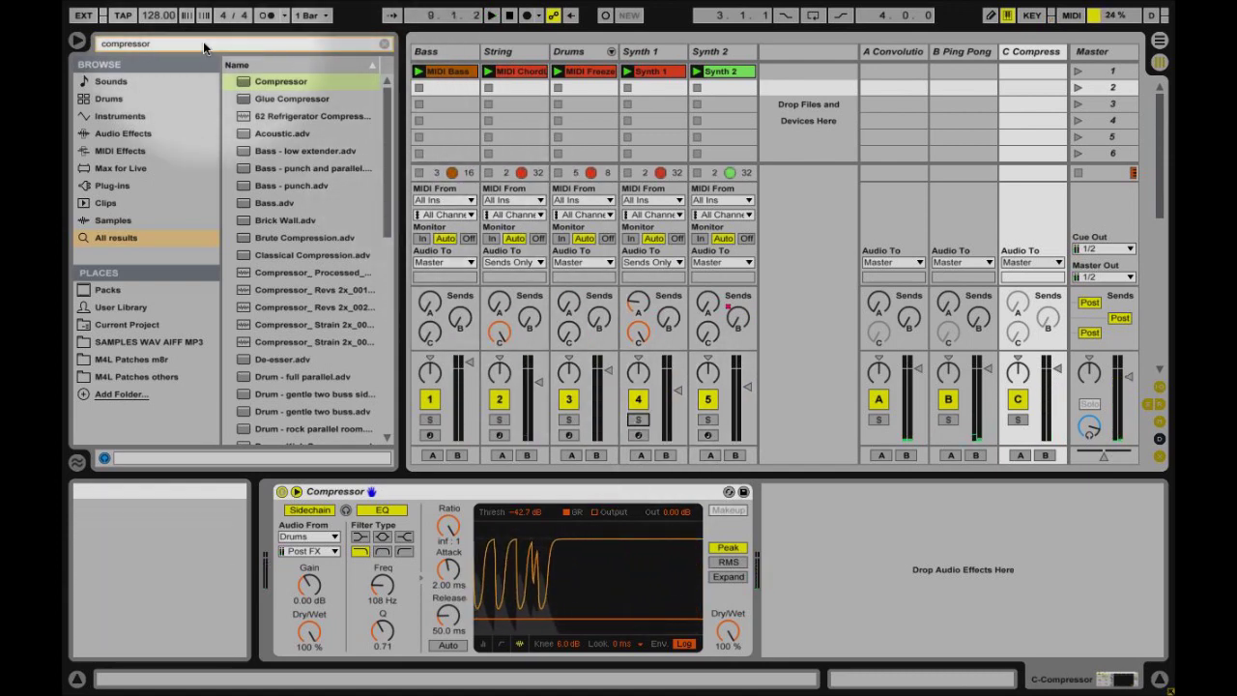
Search the browser for "dynamics" and load Multiband Dynamics onto the Master track
{"action": "key", "text": "ctrl+f"}
{"action": "key", "text": "BackSpace"}
{"action": "type", "text": "dynamics"}
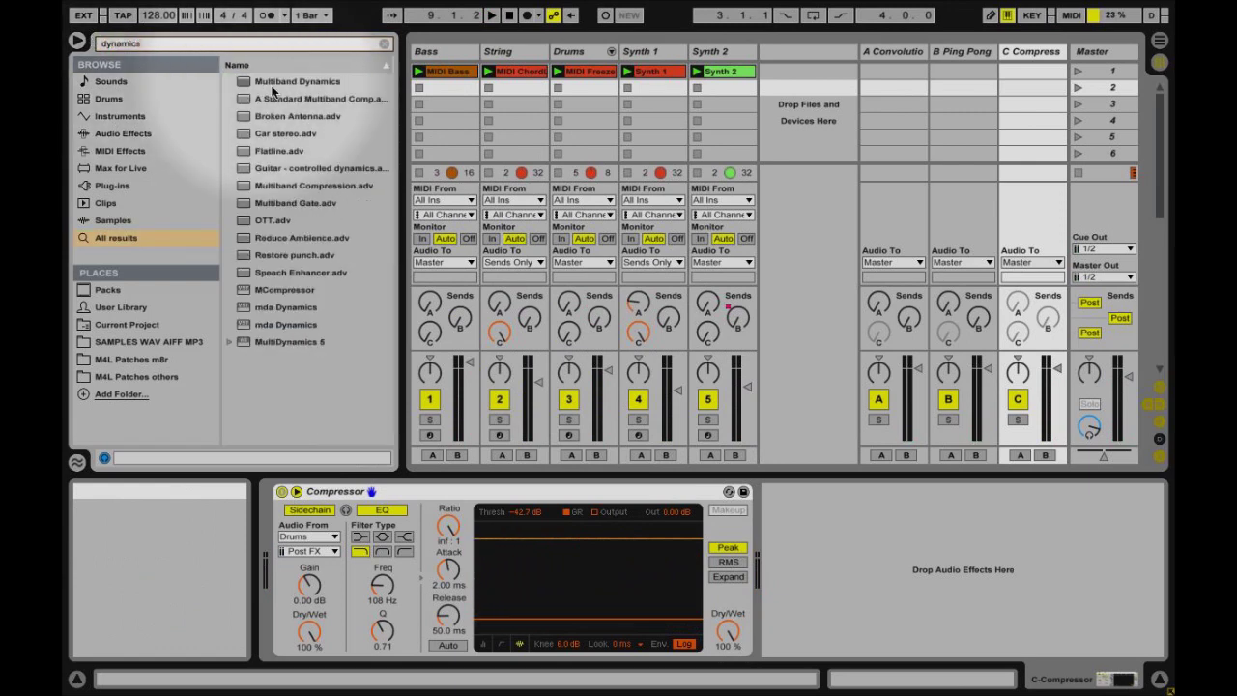
{"action": "left_click", "coordinate": [283, 85]}
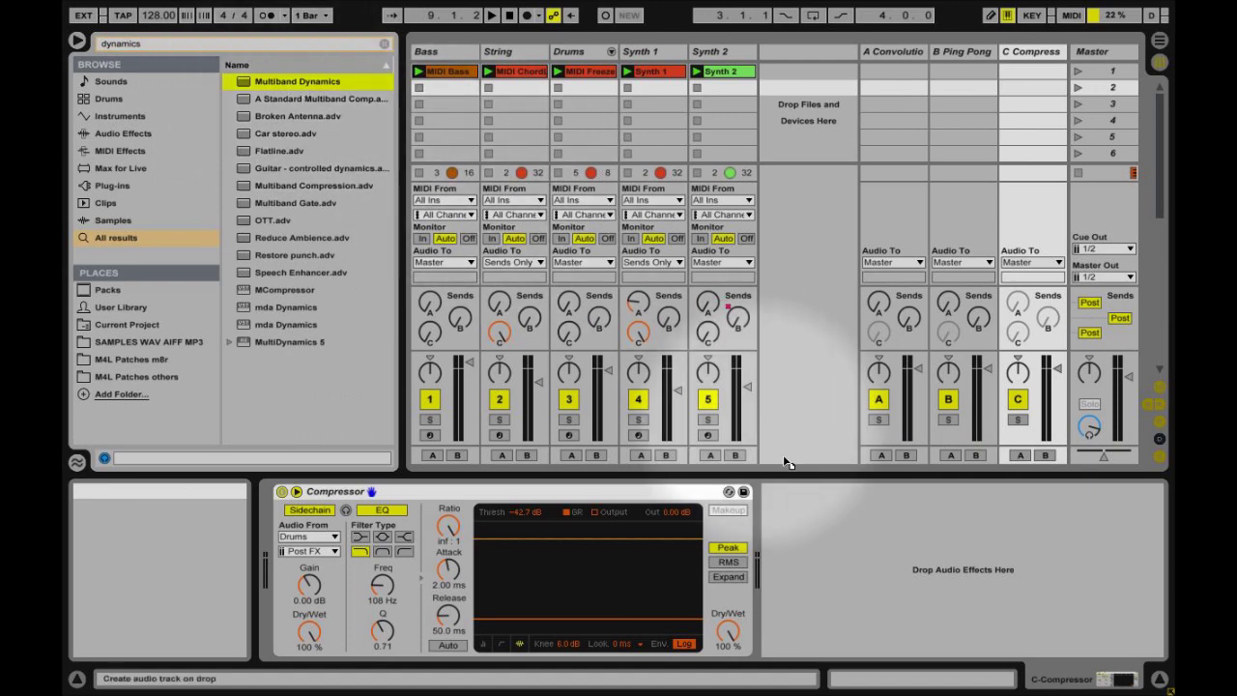
{"action": "left_click", "coordinate": [1092, 56]}
{"action": "left_click_drag", "start_coordinate": [1088, 51], "coordinate": [959, 516]}
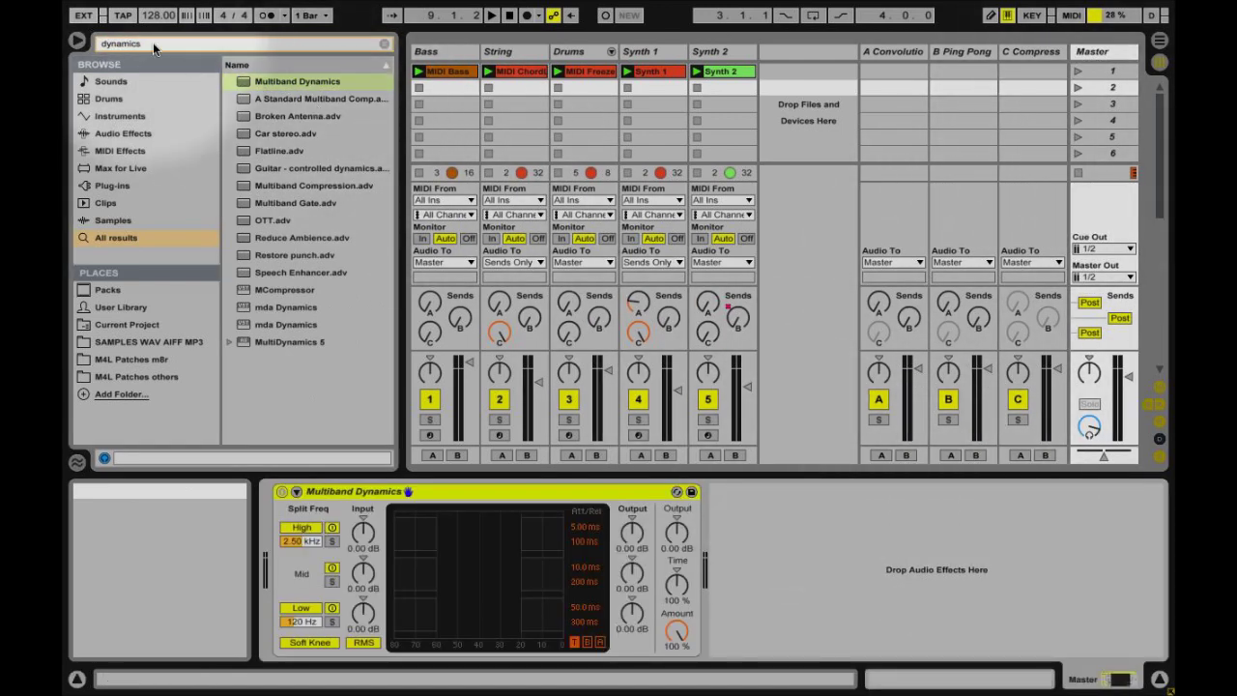
Search the browser for "multiband" and load the Multiband Compression.adv preset in place of the Master's Multiband Dynamics
{"action": "left_click", "coordinate": [153, 42]}
{"action": "type", "text": "multiband"}
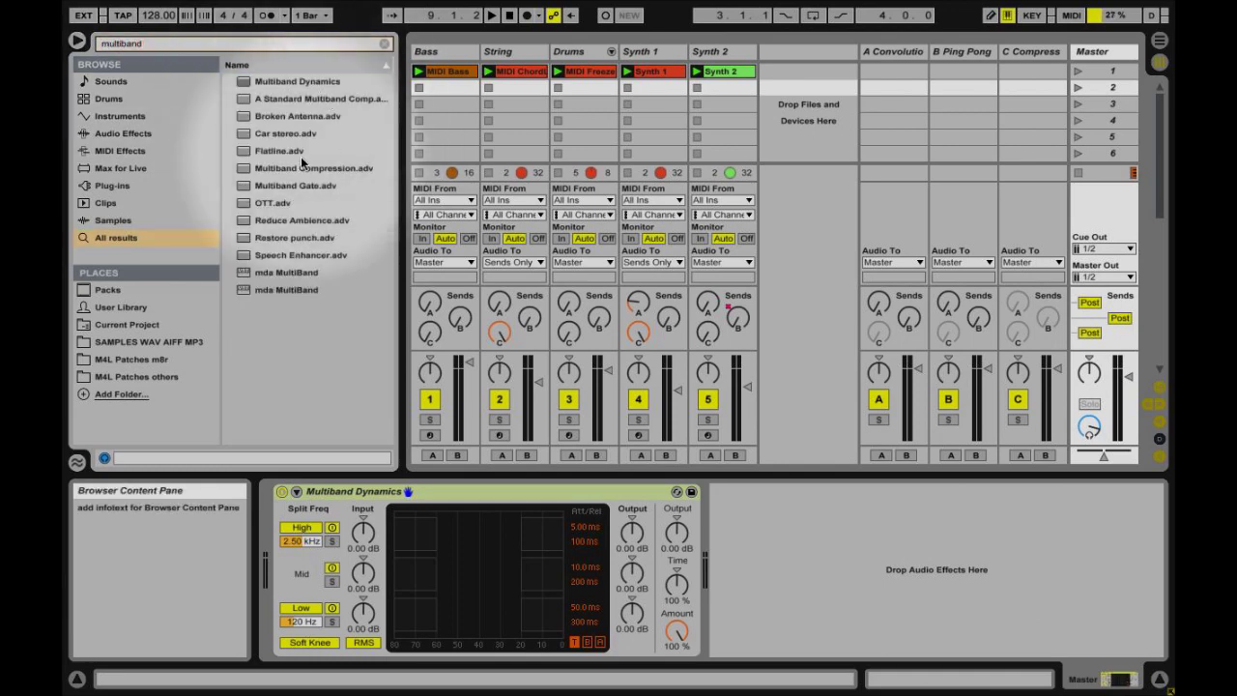
{"action": "left_click", "coordinate": [339, 168]}
{"action": "left_click_drag", "start_coordinate": [491, 438], "coordinate": [465, 494]}
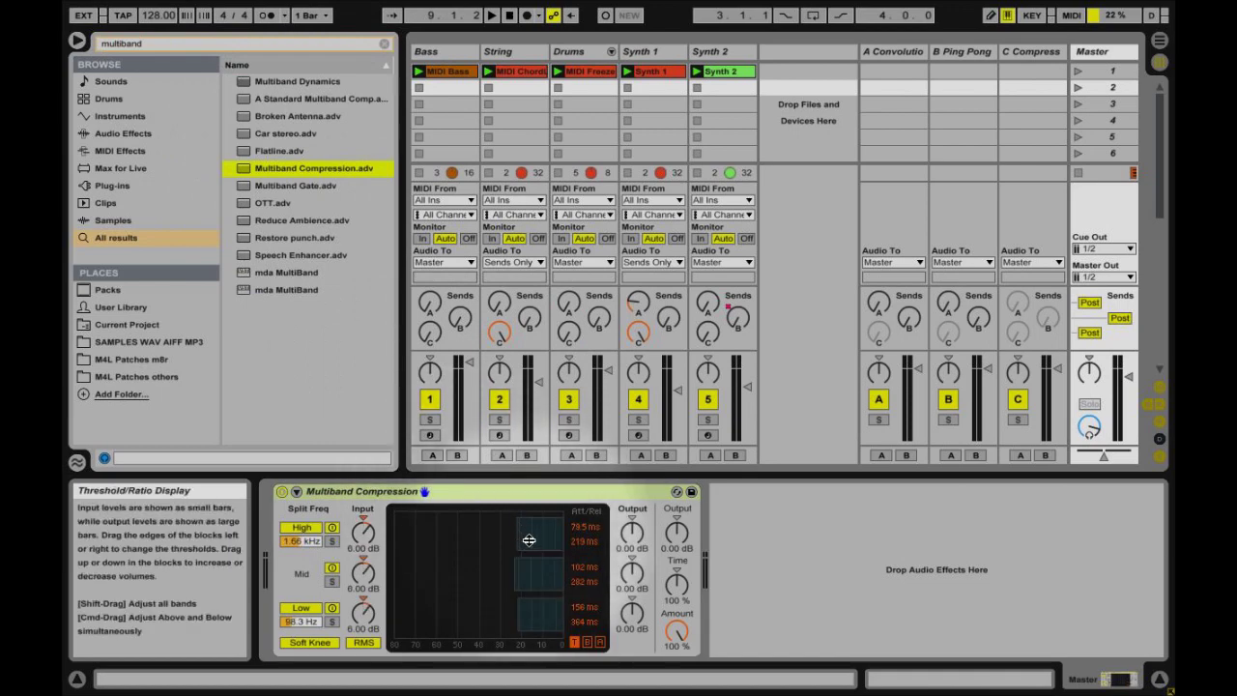
During playback, lower the High band's above threshold in the Master's Multiband Compression to about -32 dB
{"action": "key", "text": "space"}
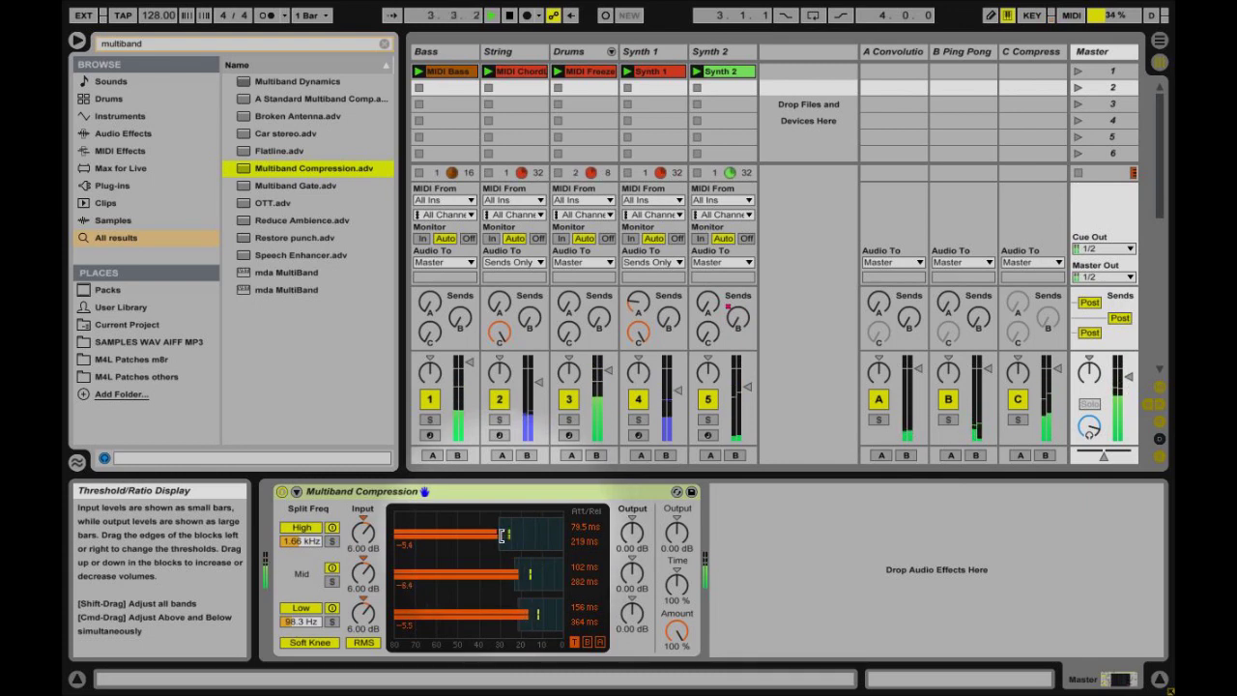
{"action": "left_click_drag", "start_coordinate": [501, 533], "coordinate": [501, 534]}
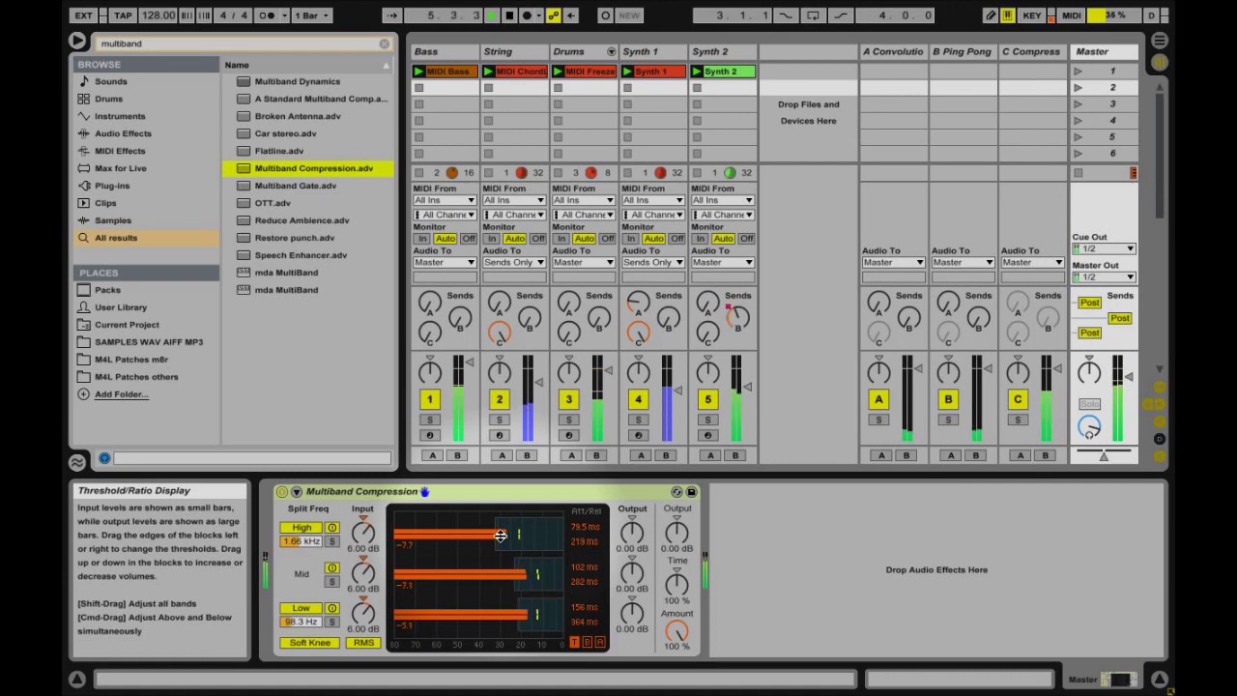
{"action": "left_click", "coordinate": [1065, 494]}
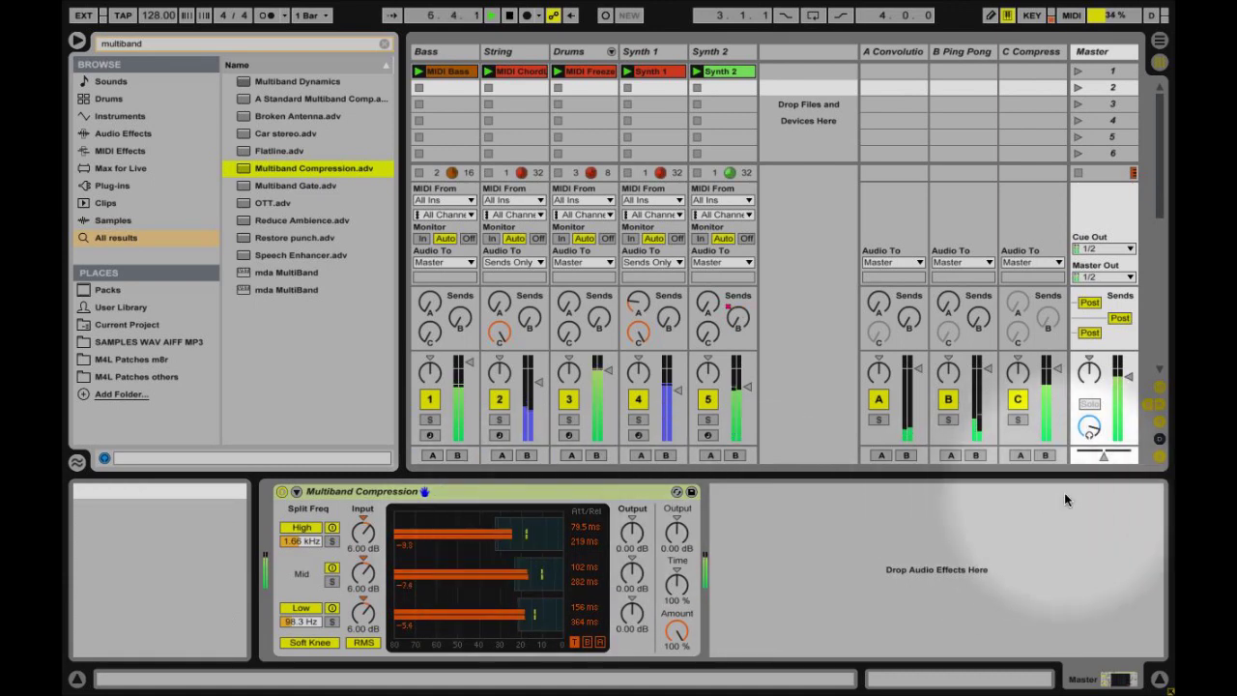
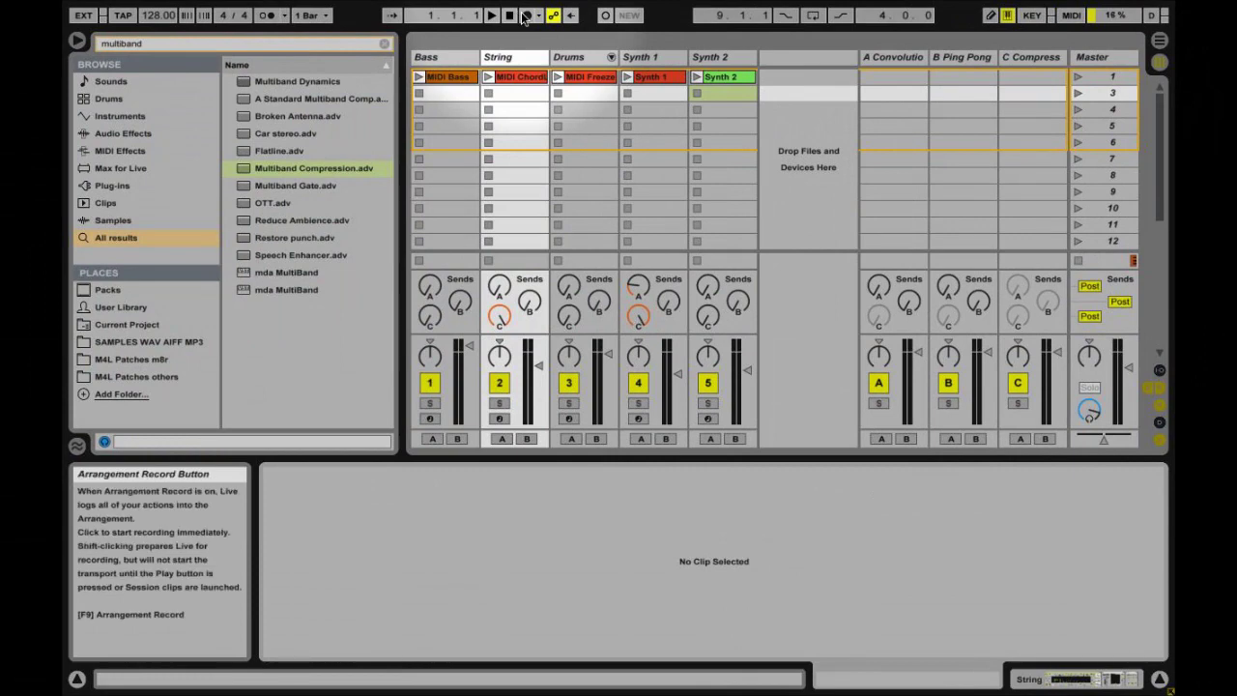
Record the Session clips into the Arrangement up to bar 14, bringing in Bass at bar 5 and Drums at bar 9
{"action": "left_click", "coordinate": [719, 82]}
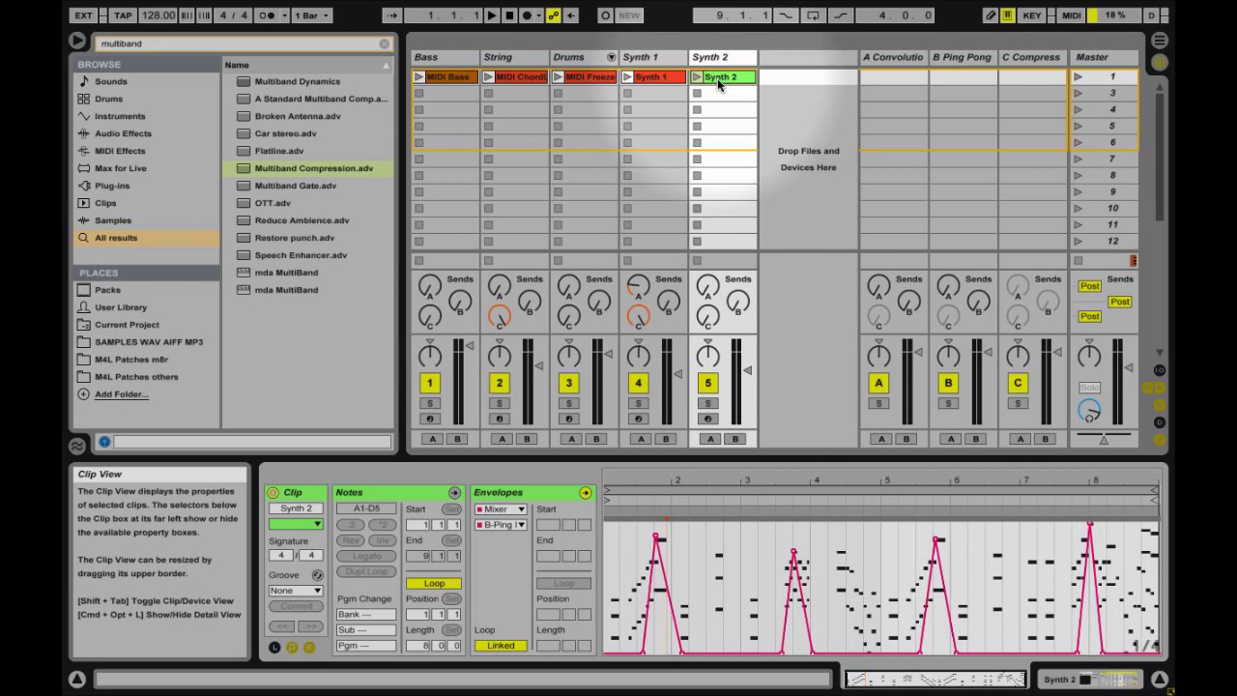
{"action": "left_click", "coordinate": [527, 16]}
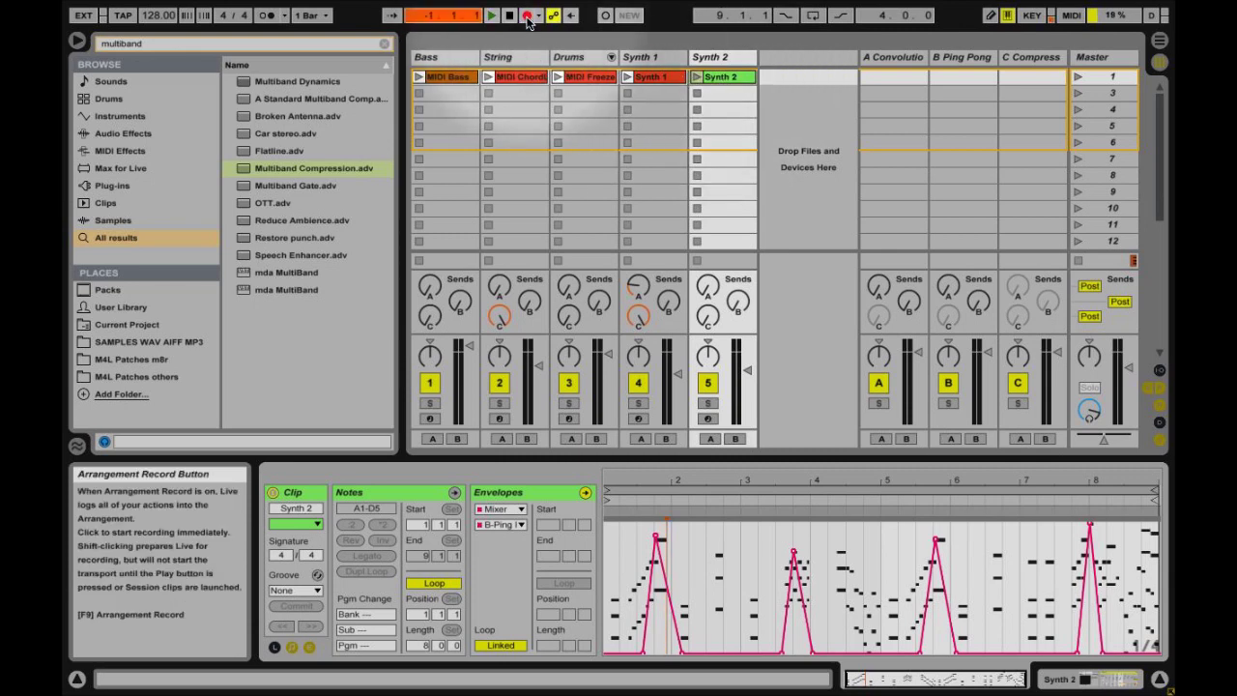
{"action": "key", "text": "Tab"}
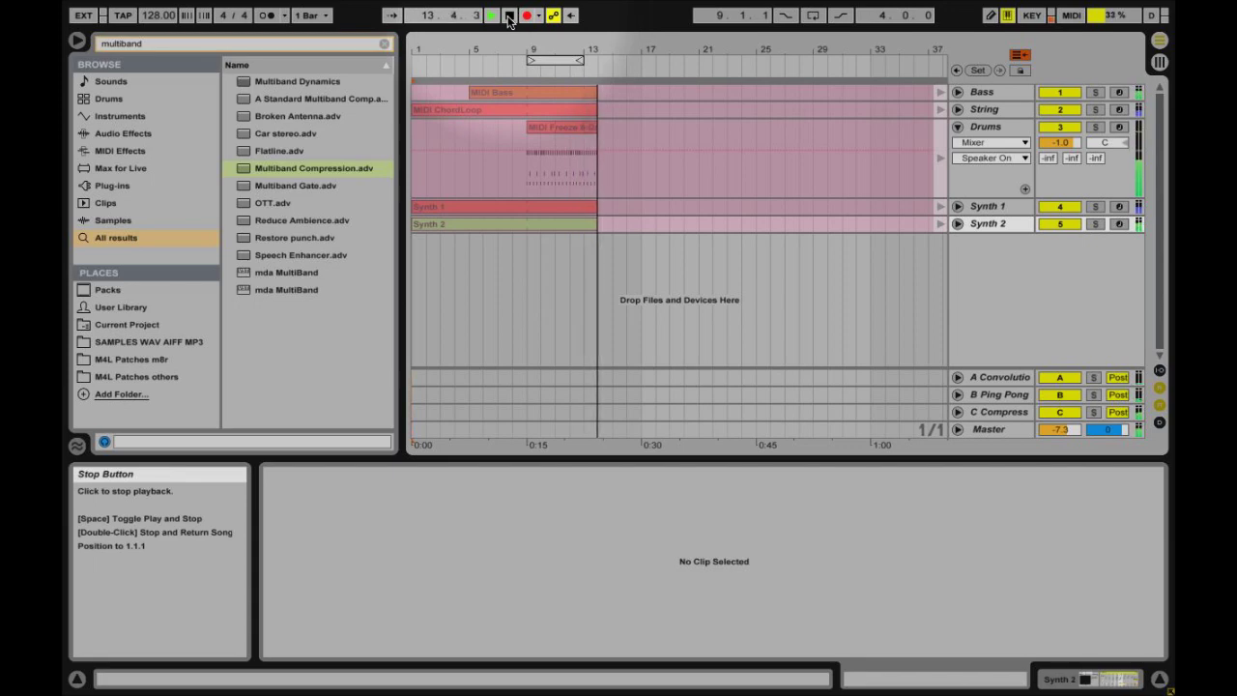
{"action": "left_click", "coordinate": [510, 20]}
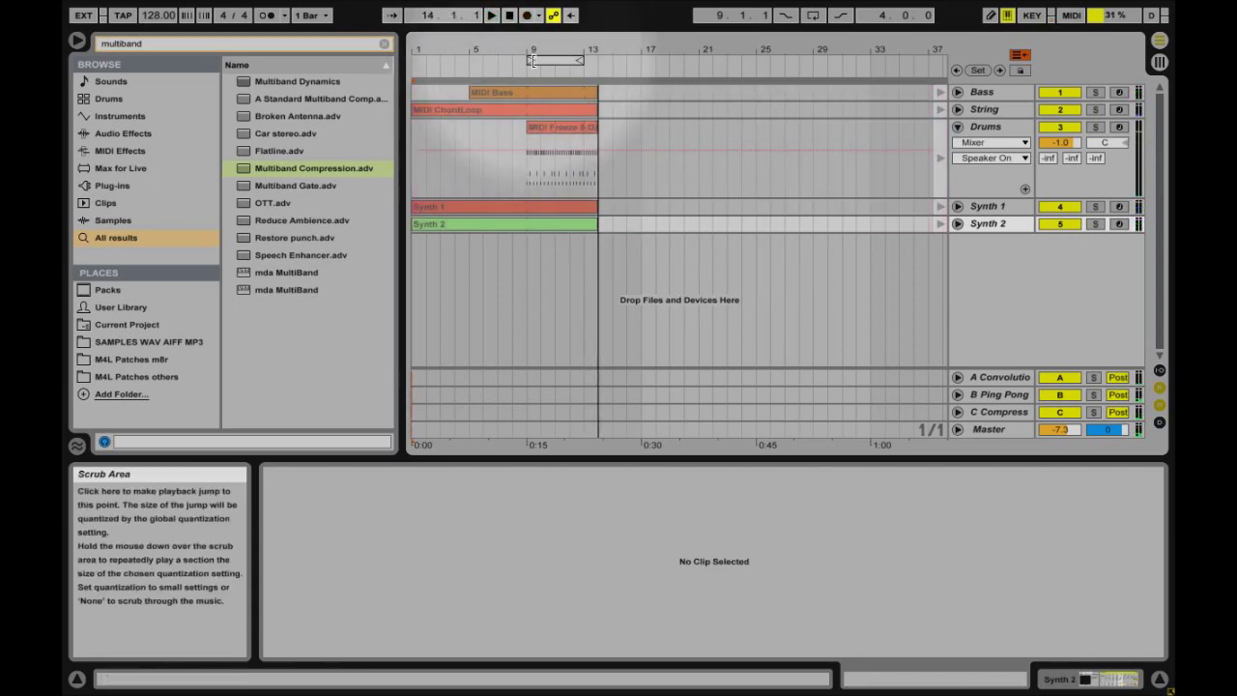
Move the four-bar loop brace to bar 1 and bar 5 in turn, consolidating each section's time to a new scene
{"action": "left_click_drag", "start_coordinate": [548, 61], "coordinate": [433, 64]}
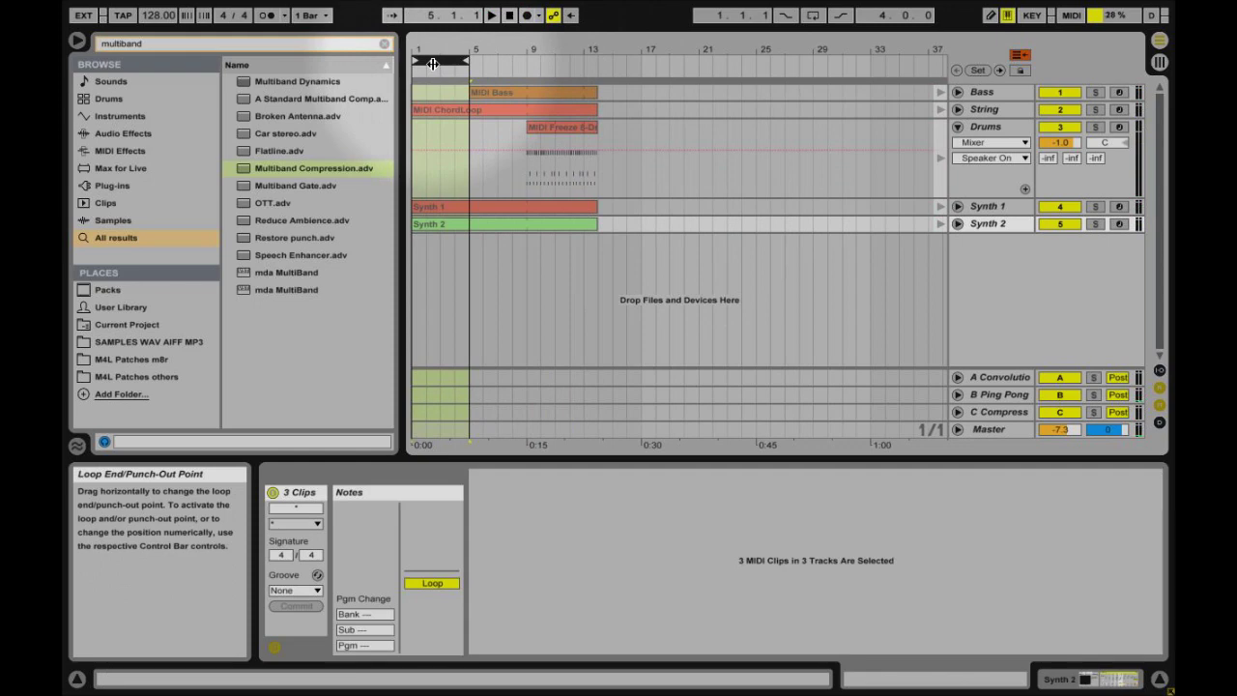
{"action": "right_click", "coordinate": [433, 64]}
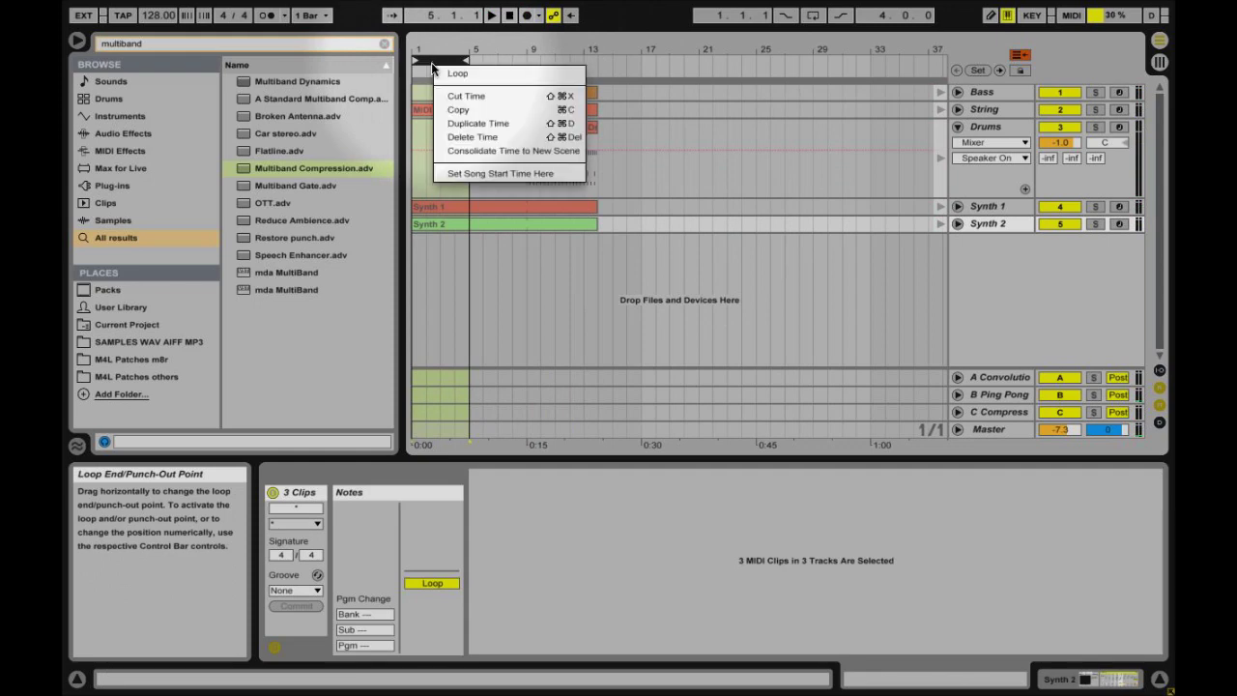
{"action": "left_click", "coordinate": [514, 152]}
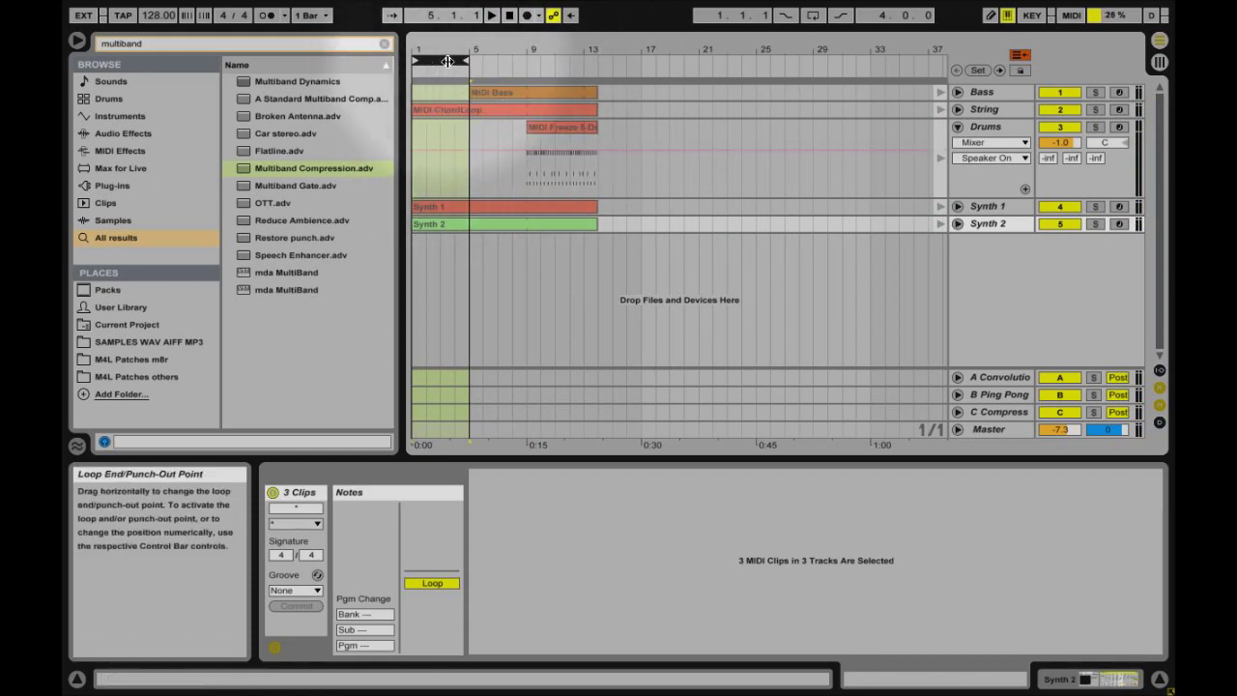
{"action": "left_click_drag", "start_coordinate": [448, 61], "coordinate": [503, 61]}
{"action": "right_click", "coordinate": [504, 61]}
{"action": "left_click", "coordinate": [548, 152]}
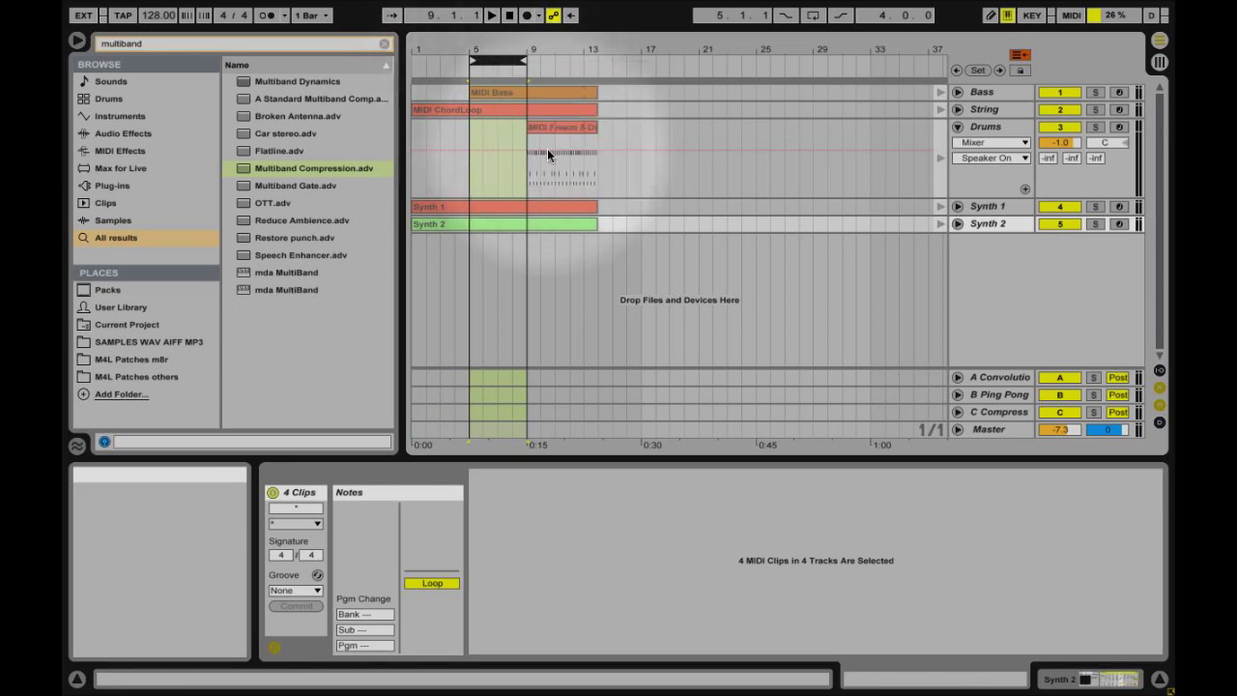
Consolidate the four bars starting at bar 9 to a new scene and return to the Session View
{"action": "left_click_drag", "start_coordinate": [501, 61], "coordinate": [560, 61]}
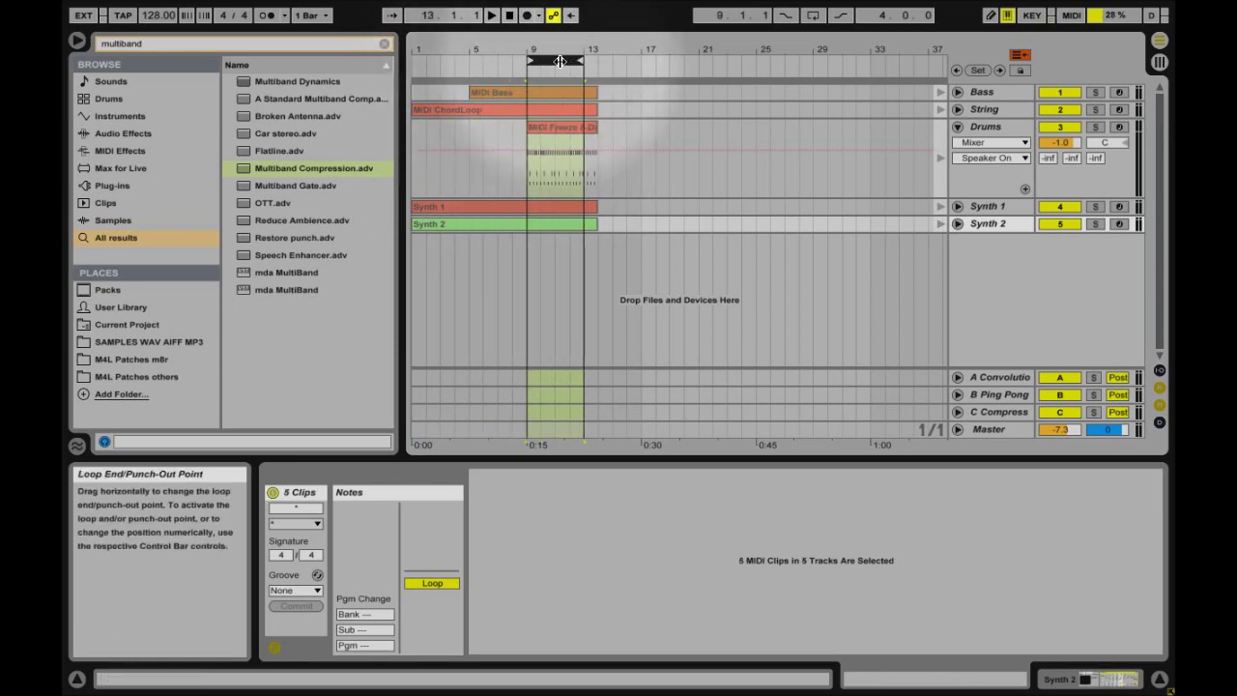
{"action": "right_click", "coordinate": [560, 61]}
{"action": "left_click", "coordinate": [609, 151]}
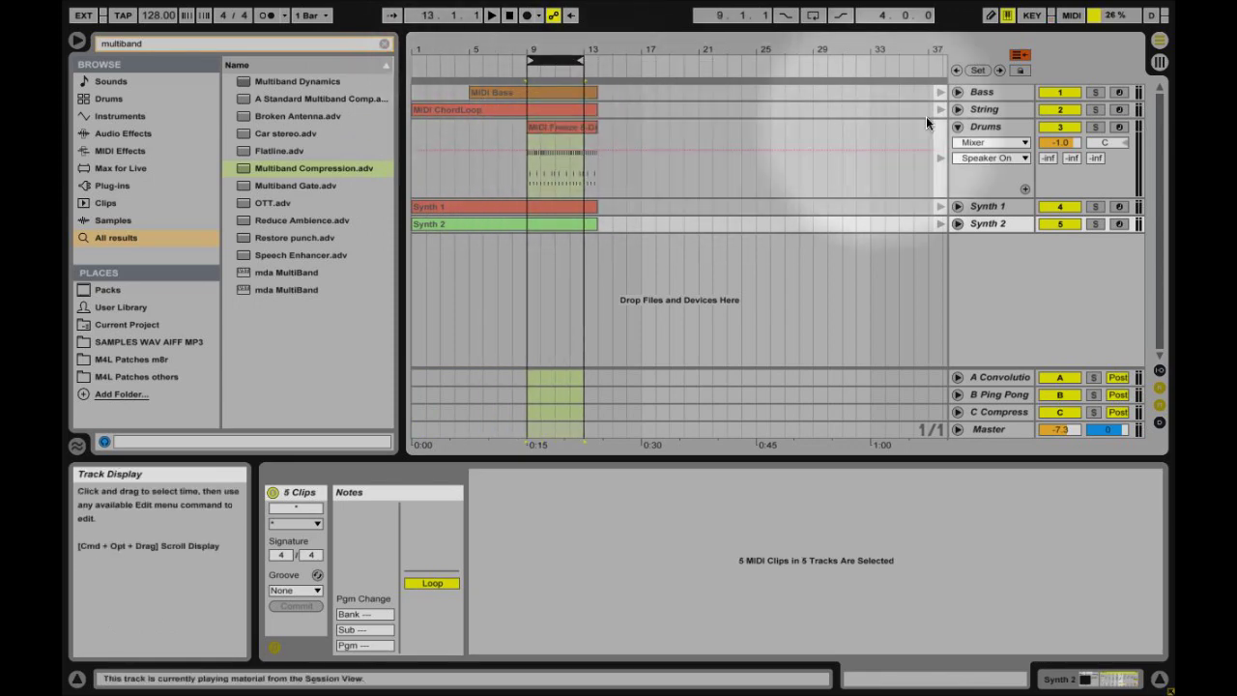
{"action": "left_click", "coordinate": [1159, 39]}
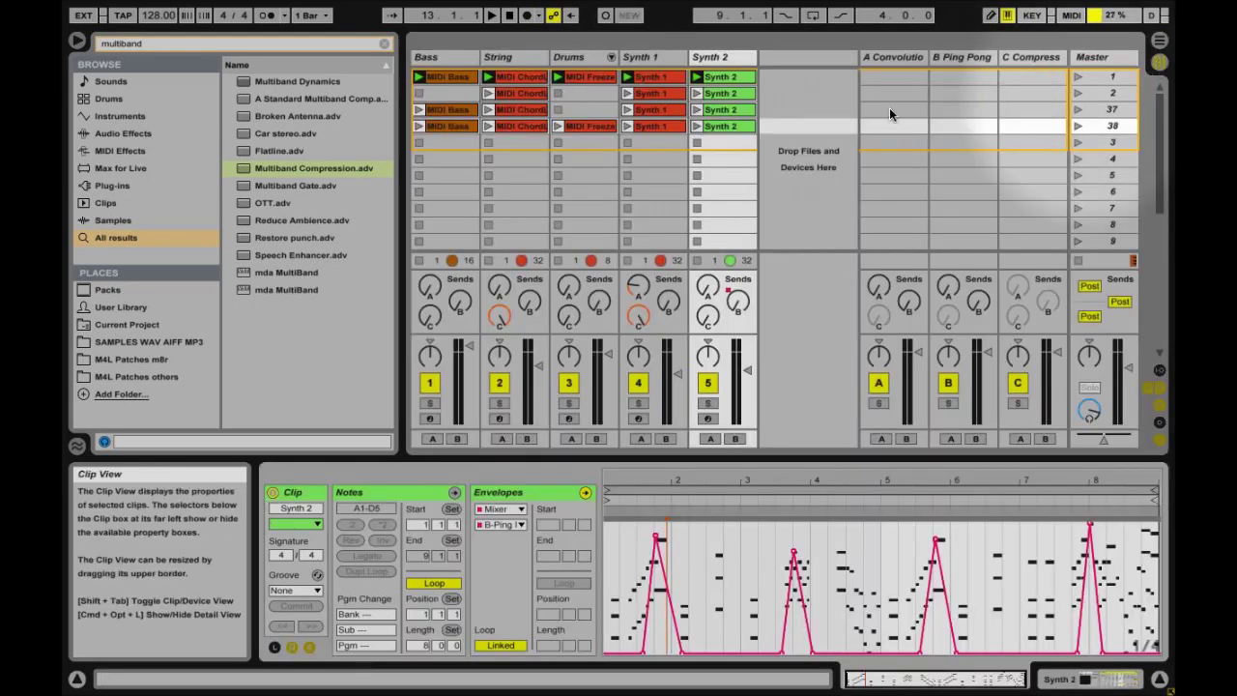